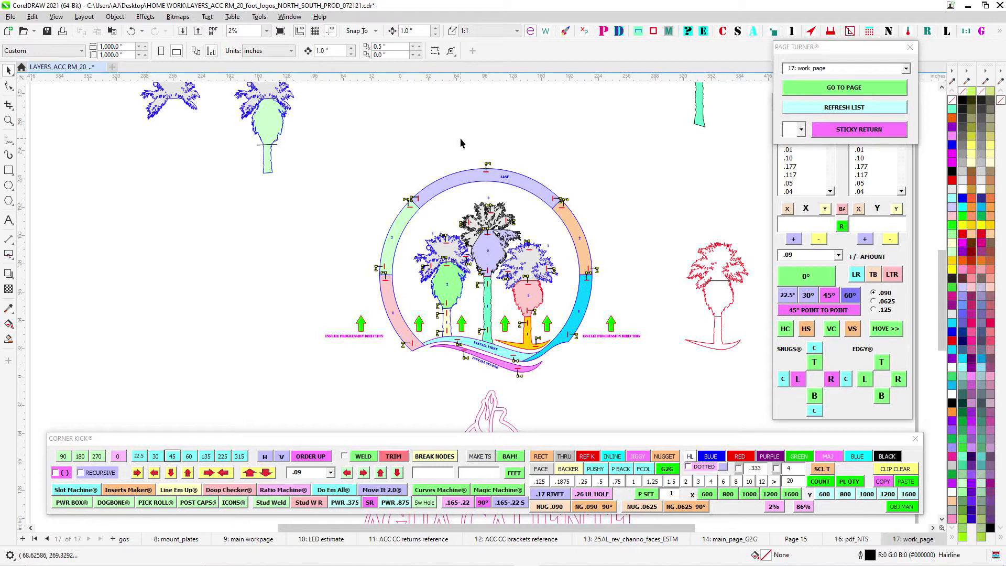
- Go to page 9, main workpage, and examine the assembled ring, palm trees and swooshes
left_click(907, 68)
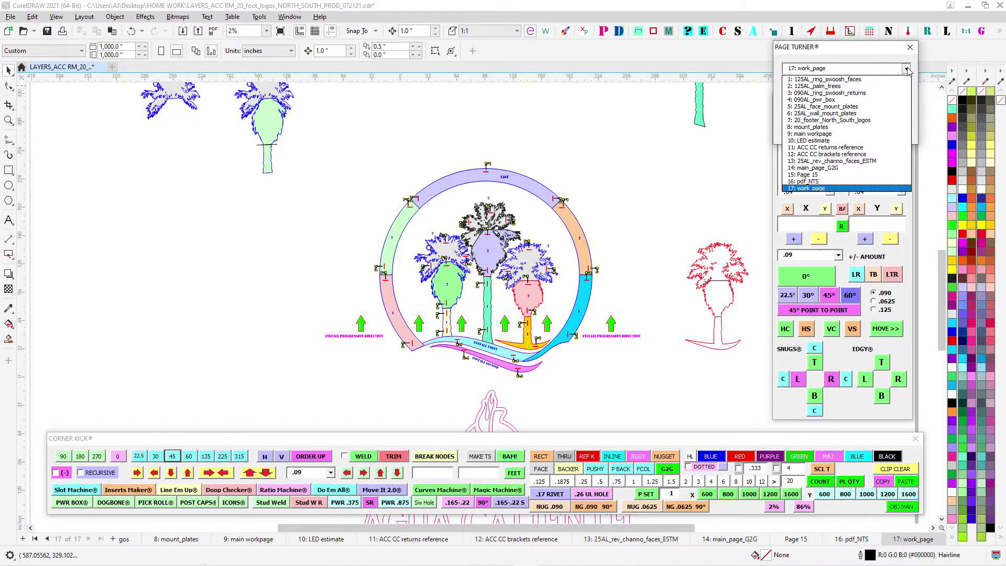
left_click(879, 134)
scroll(577, 256, "up", 1)
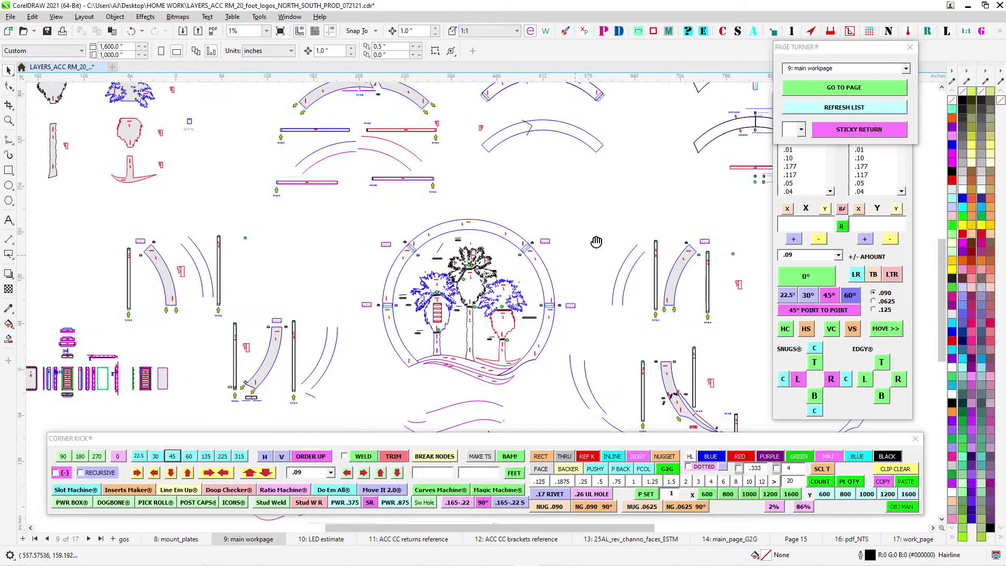
left_click_drag(596, 241, 614, 225)
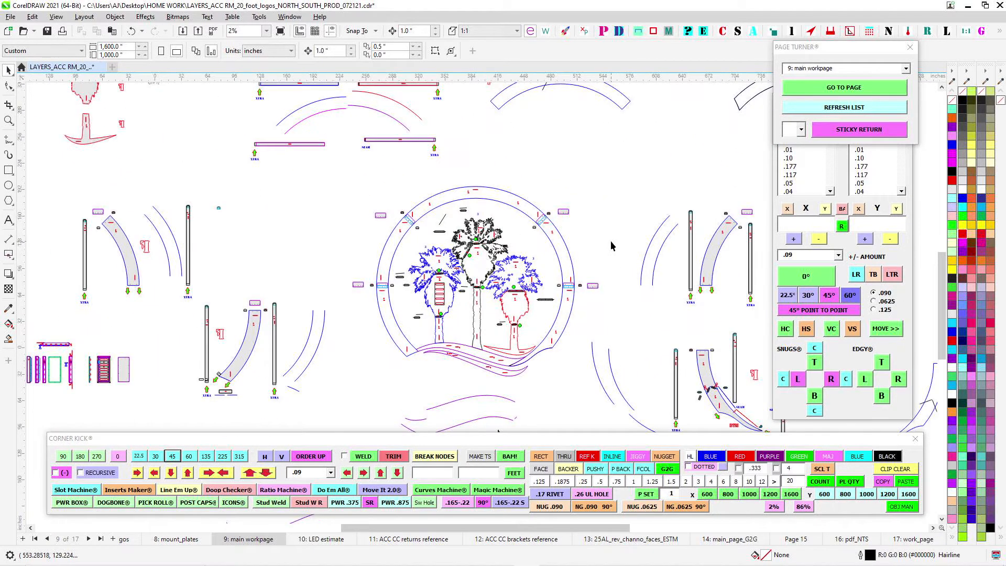
scroll(610, 234, "up", 2)
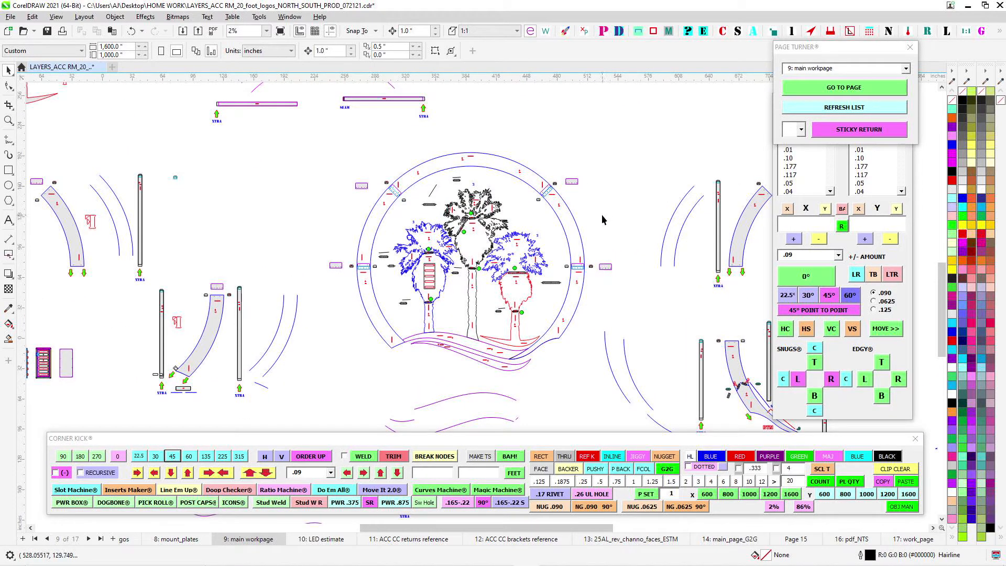
scroll(603, 218, "up", 1)
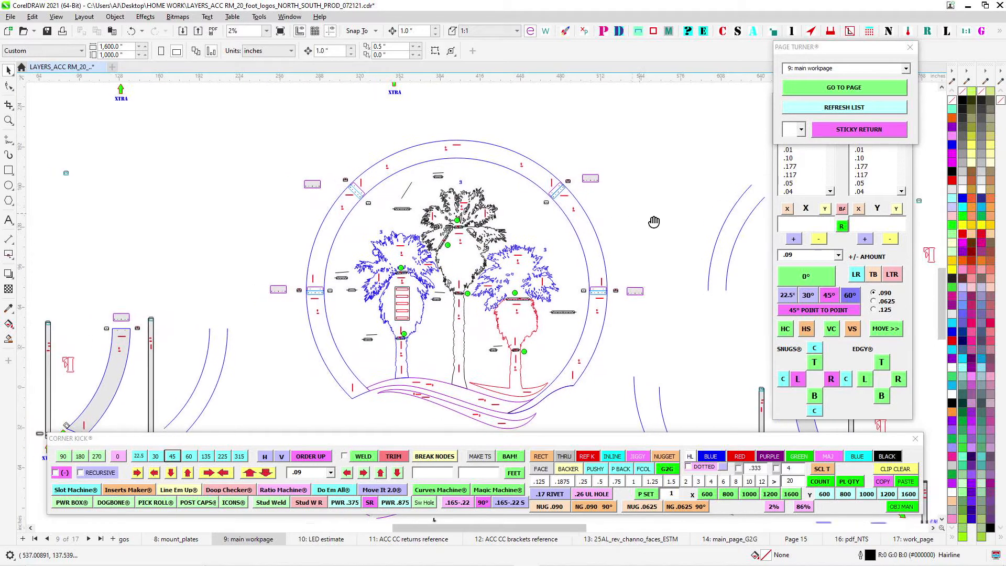
scroll(587, 205, "up", 1)
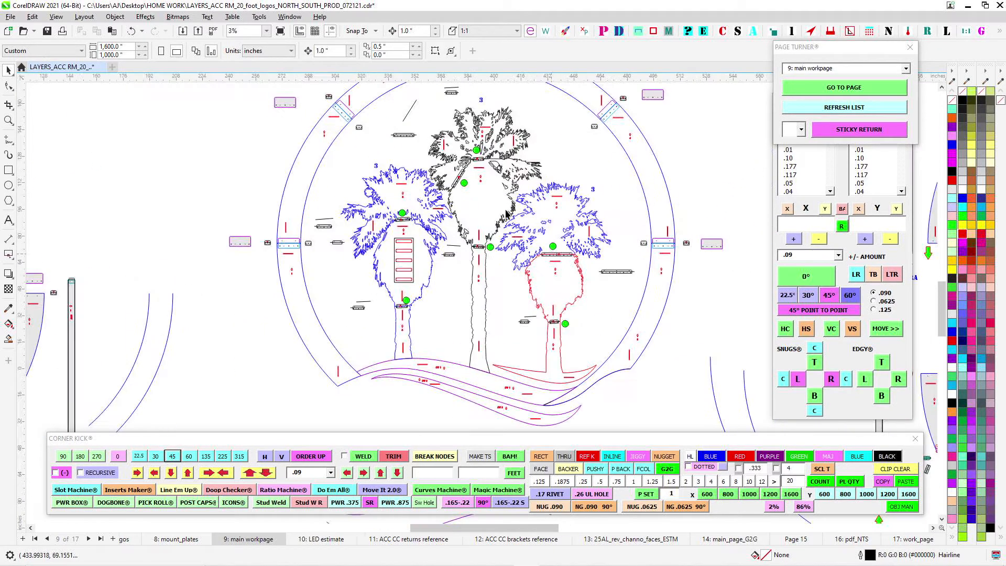
scroll(498, 204, "down", 3)
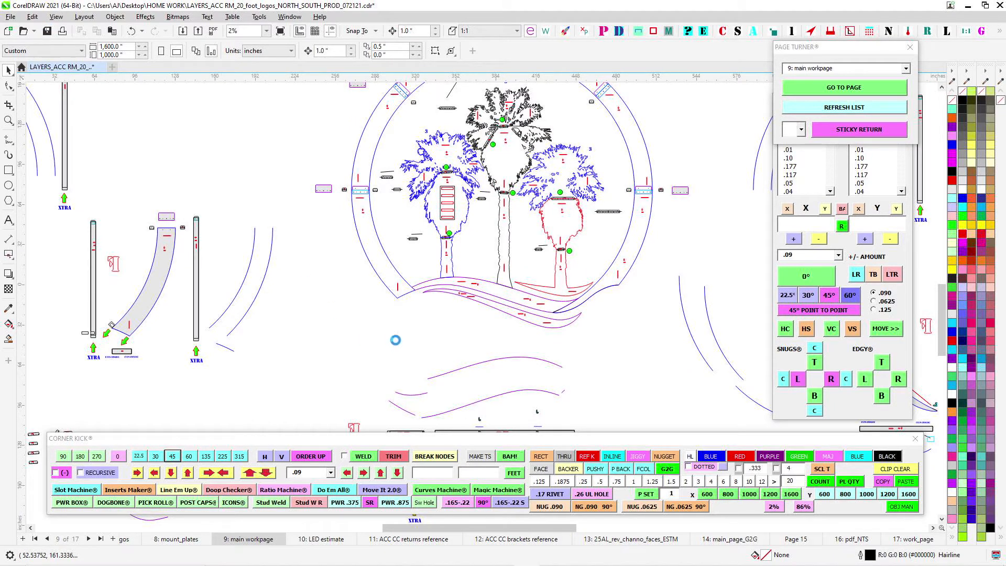
- Go to page 1, 125AL_ring_swoosh_faces, and review the layout of the ring and swoosh face pieces
left_click(906, 69)
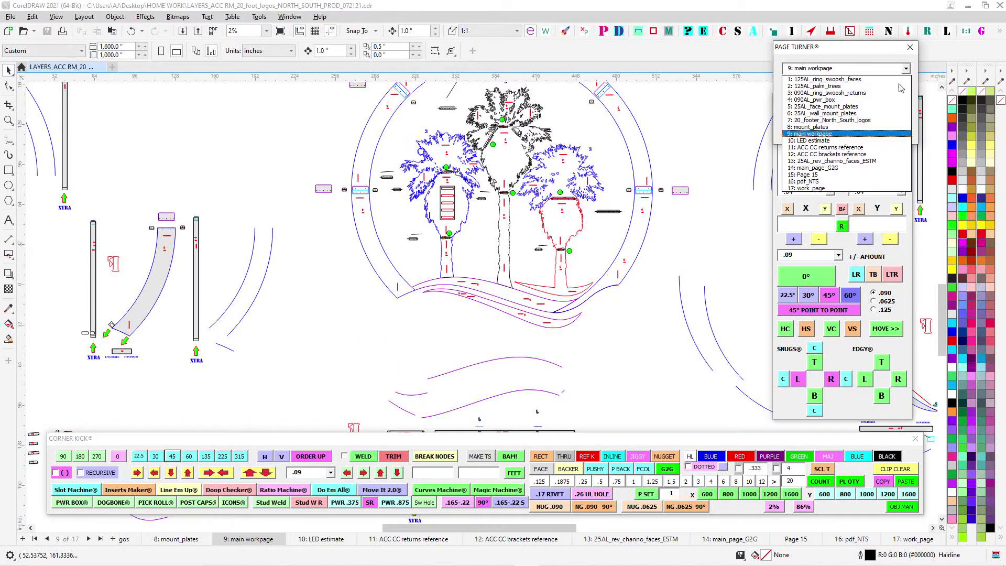
left_click(887, 79)
scroll(560, 159, "up", 1)
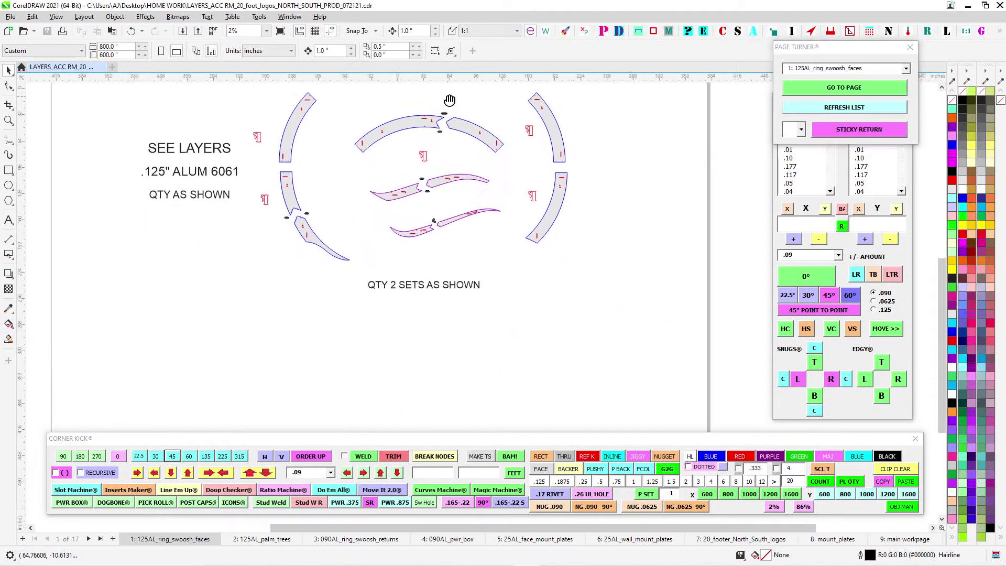
left_click_drag(517, 175, 511, 161)
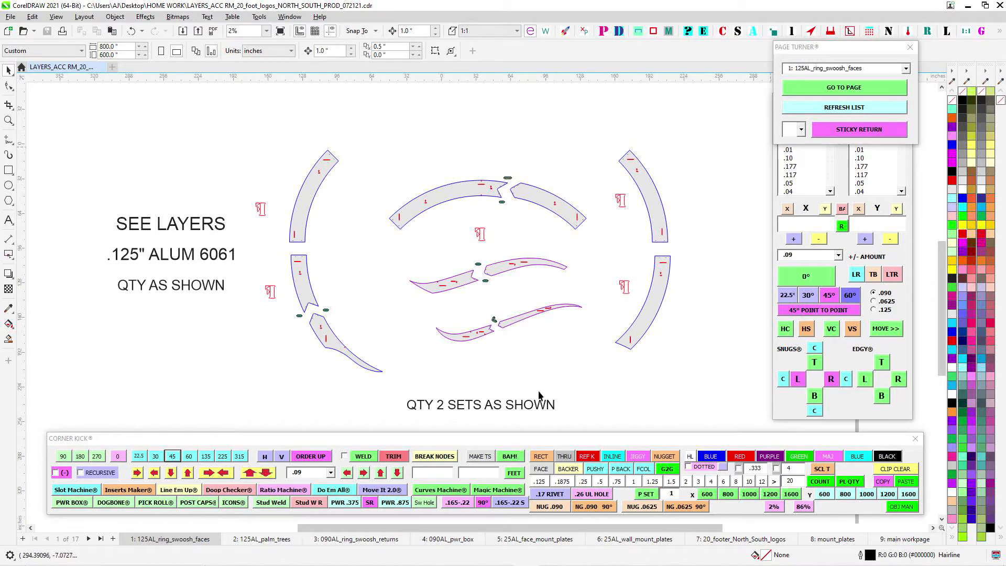
scroll(492, 185, "up", 5)
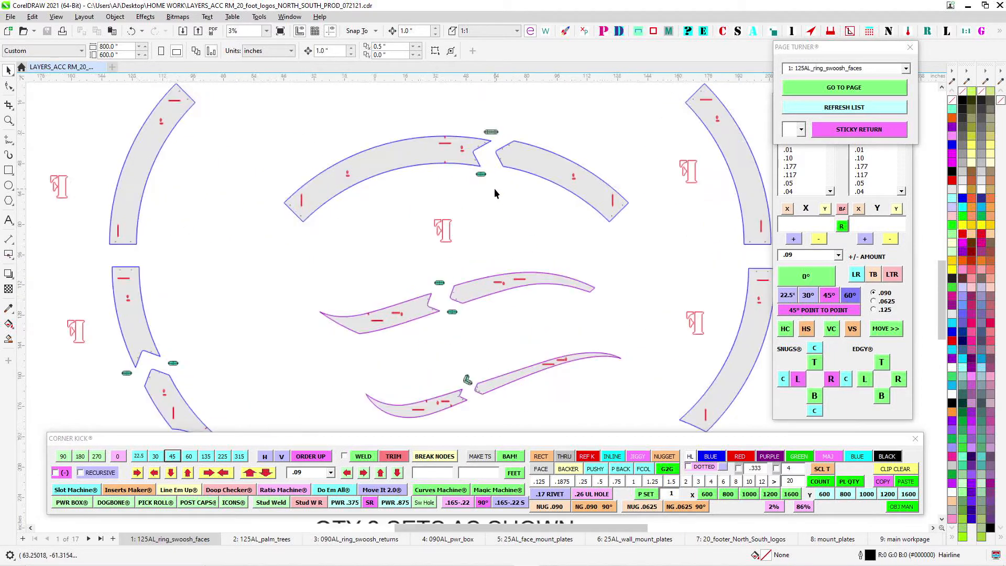
- Select the small green joint plate below the split in the upper ring arc and inspect the notched joint
scroll(474, 141, "up", 2)
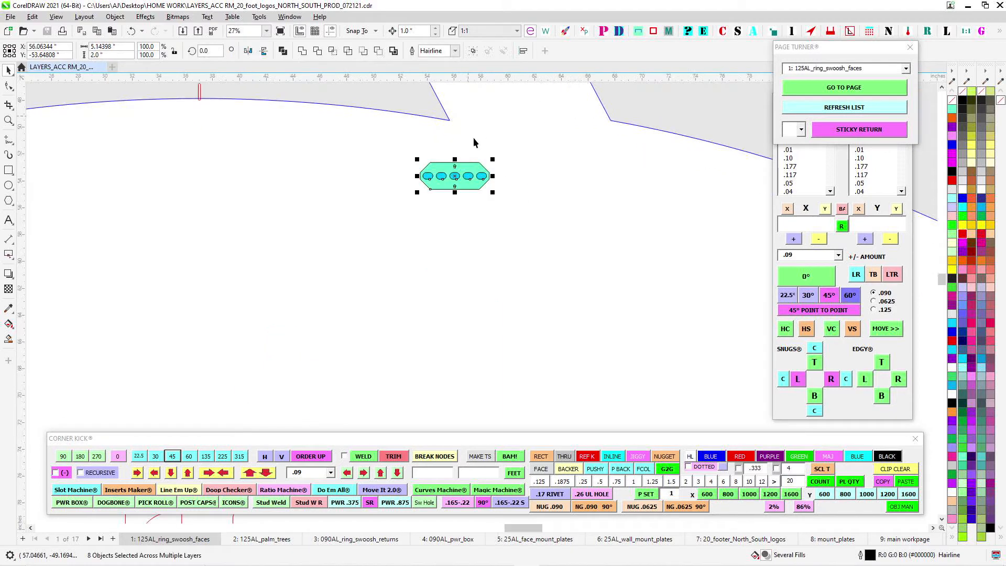
scroll(550, 276, "down", 3)
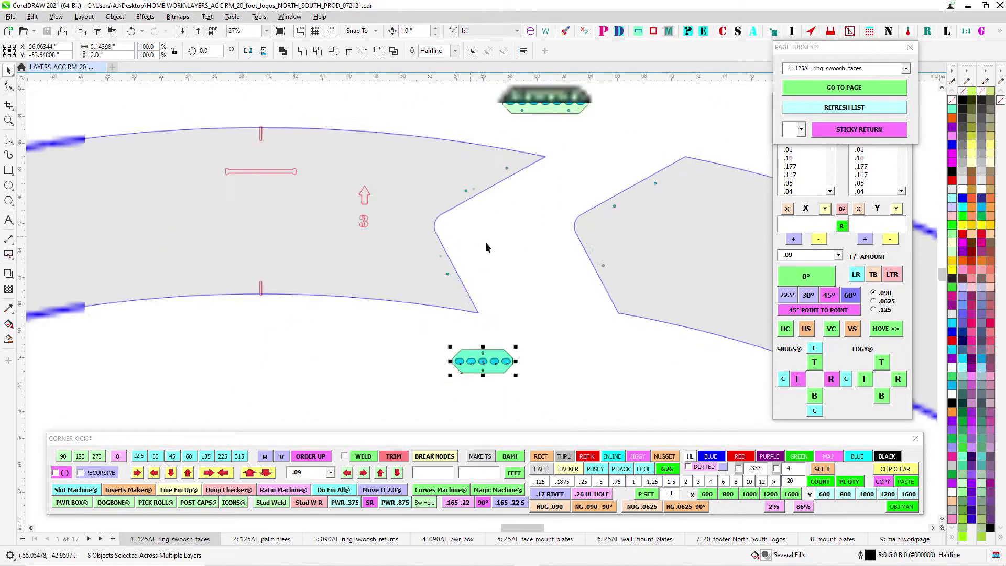
scroll(539, 153, "down", 2)
left_click_drag(571, 330, 611, 160)
scroll(590, 327, "down", 1)
scroll(465, 220, "up", 2)
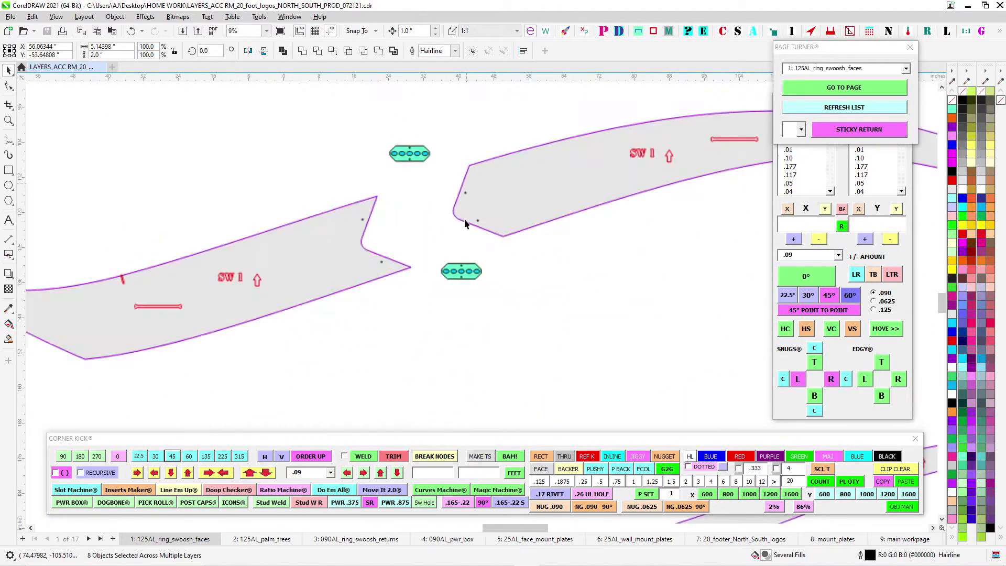
- Inspect the joints and green joint plates of the two swooshes, selecting the plate at the lower swoosh's split
left_click_drag(426, 255, 534, 330)
scroll(535, 331, "down", 1)
left_click_drag(558, 367, 565, 89)
scroll(527, 209, "up", 1)
left_click_drag(521, 169, 577, 226)
scroll(578, 226, "down", 1)
left_click_drag(617, 335, 531, 191)
scroll(532, 193, "down", 3)
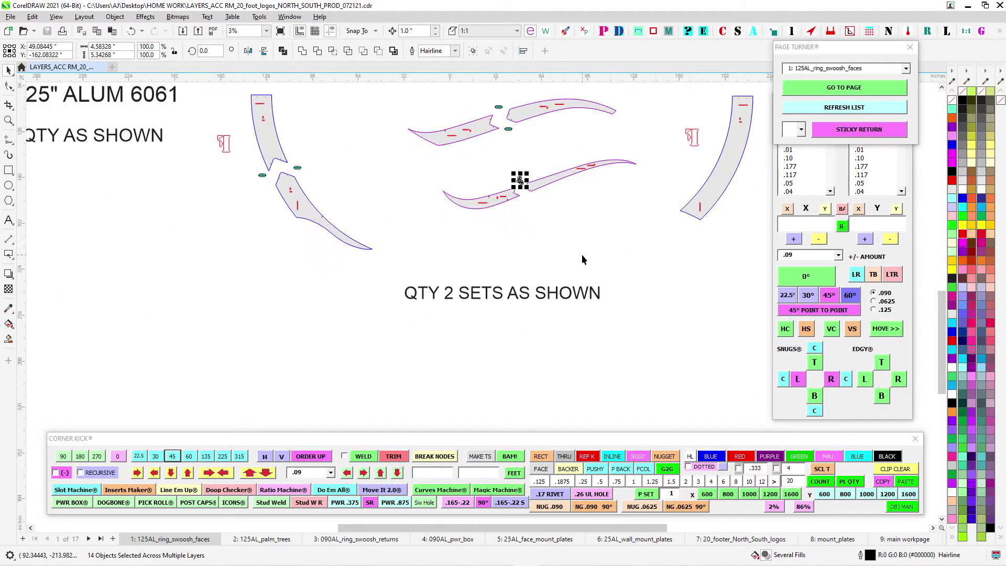
left_click_drag(566, 294, 462, 354)
- Go to page 2, 125AL_palm_trees, and look over the face pieces of all three palm trees
left_click(300, 544)
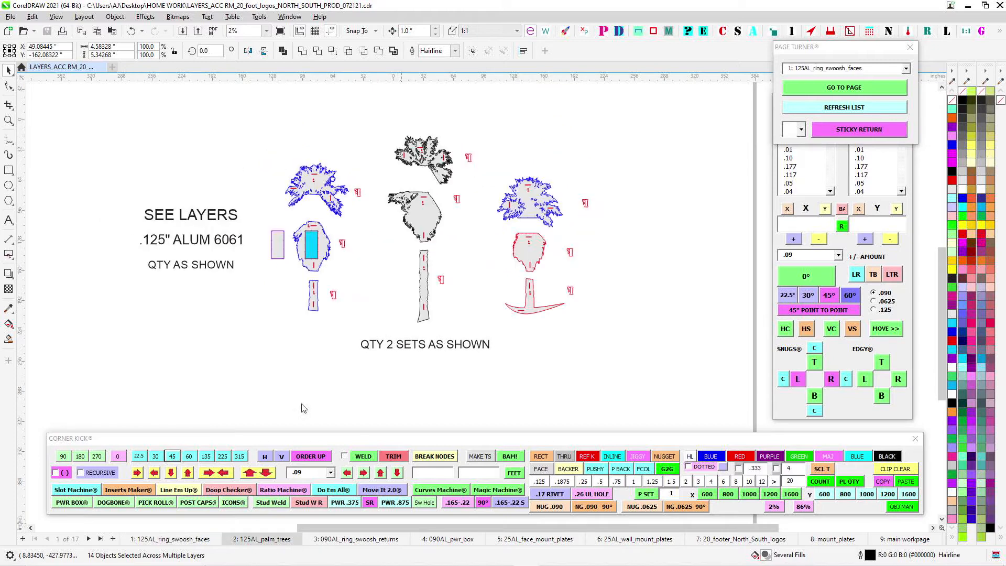
scroll(454, 210, "up", 2)
scroll(426, 212, "up", 1)
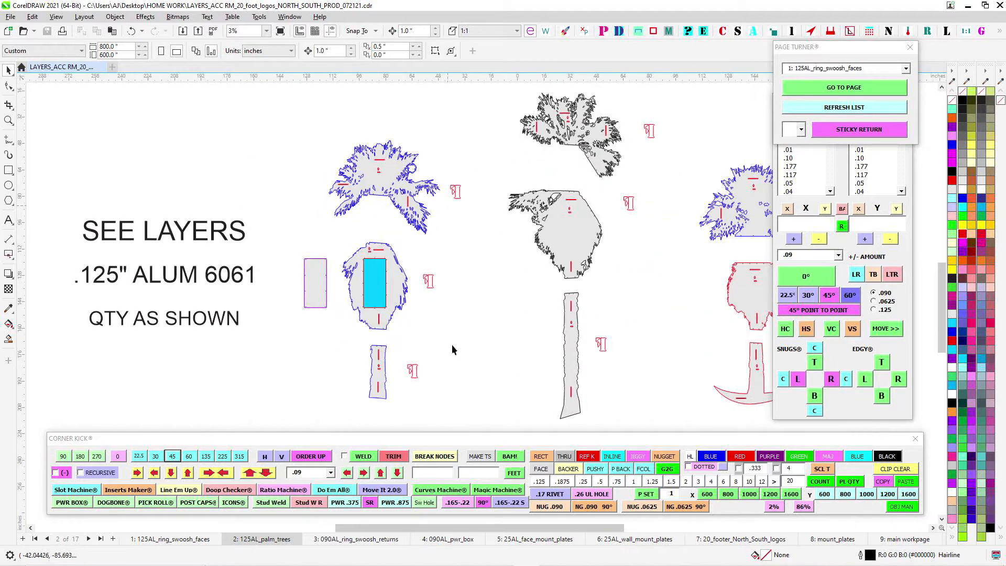
left_click_drag(510, 296, 338, 322)
left_click_drag(555, 340, 536, 184)
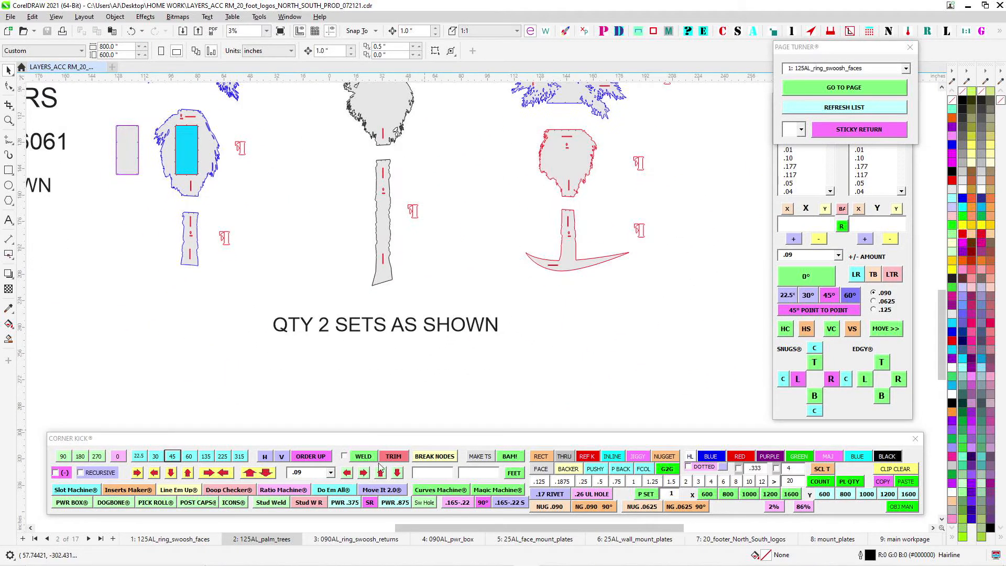
- Go to page 3, 090AL_ring_swoosh_returns, and examine the horizontal return strips and their engraved labels
left_click(340, 538)
scroll(498, 275, "down", 2)
left_click_drag(520, 265, 588, 341)
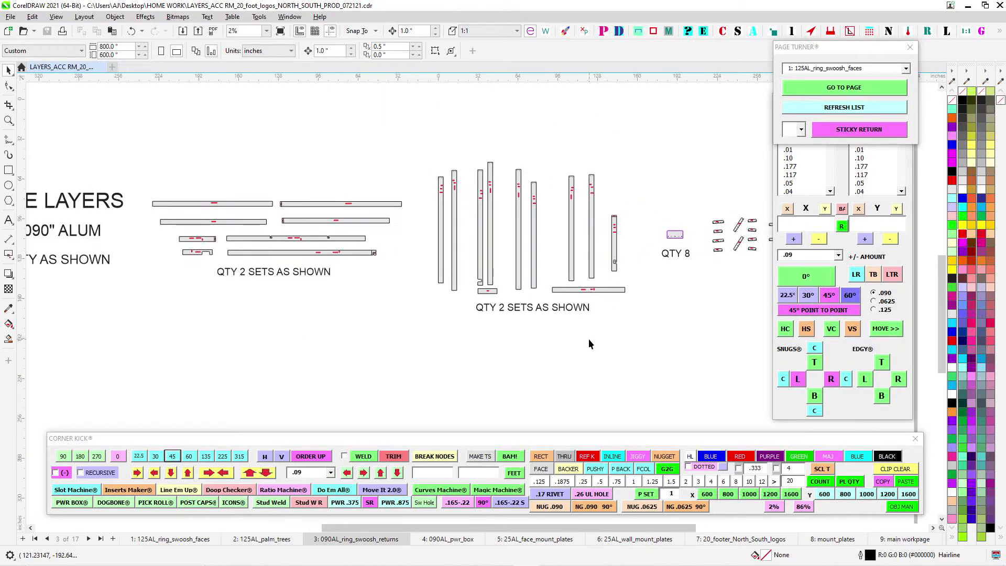
scroll(339, 201, "up", 4)
left_click_drag(427, 221, 536, 232)
left_click_drag(597, 281, 528, 225)
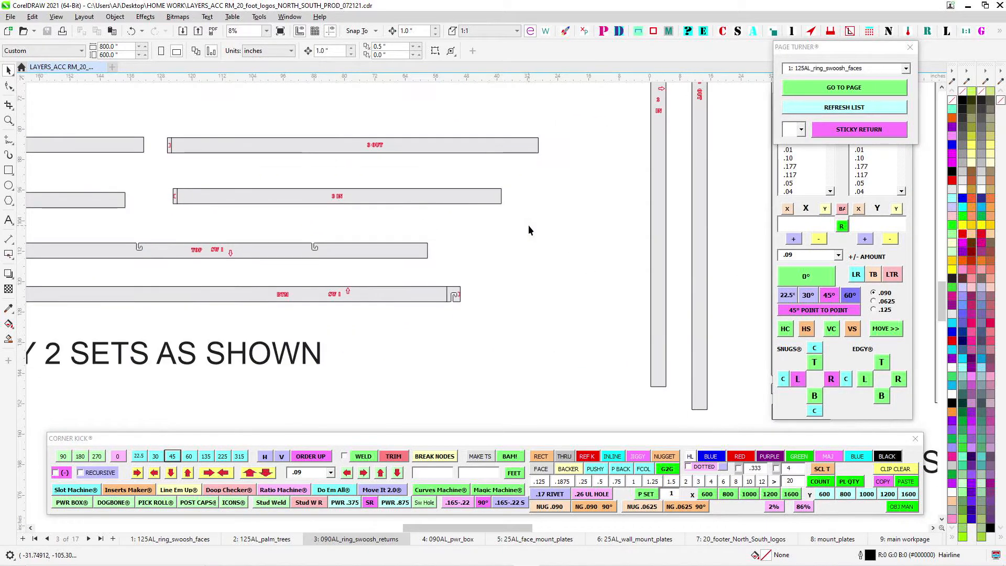
scroll(540, 241, "down", 1)
- Examine the vertical ring return strips and their engraved labels
left_click_drag(573, 256, 461, 260)
scroll(461, 262, "down", 1)
left_click_drag(560, 184, 407, 216)
scroll(419, 223, "up", 2)
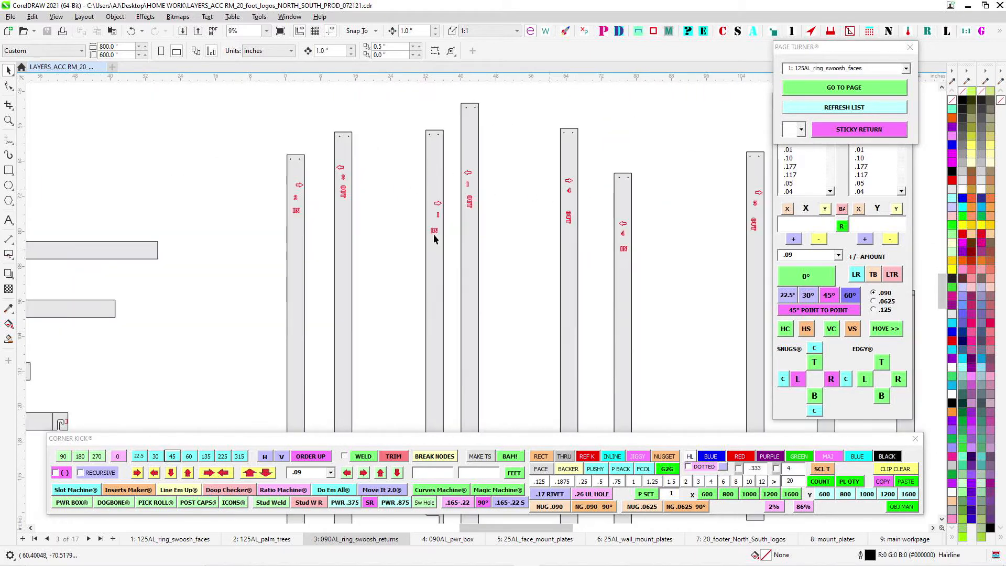
left_click_drag(665, 282, 455, 210)
scroll(467, 218, "down", 2)
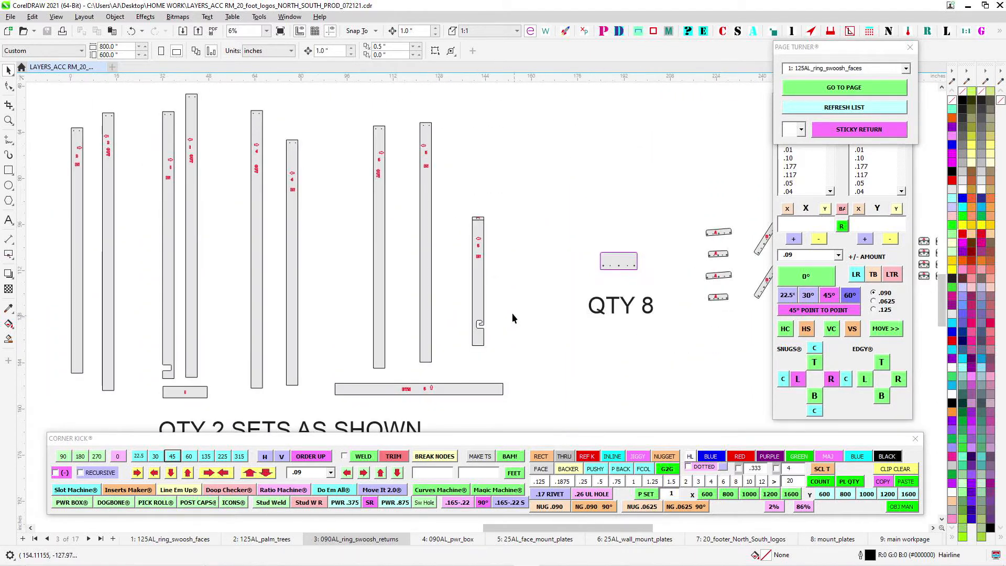
- Select the group of sixteen small brackets beside the C brackets to inspect them, and clear the selection
scroll(511, 313, "up", 1)
left_click_drag(628, 198, 454, 279)
left_click_drag(715, 184, 527, 223)
scroll(539, 234, "up", 3)
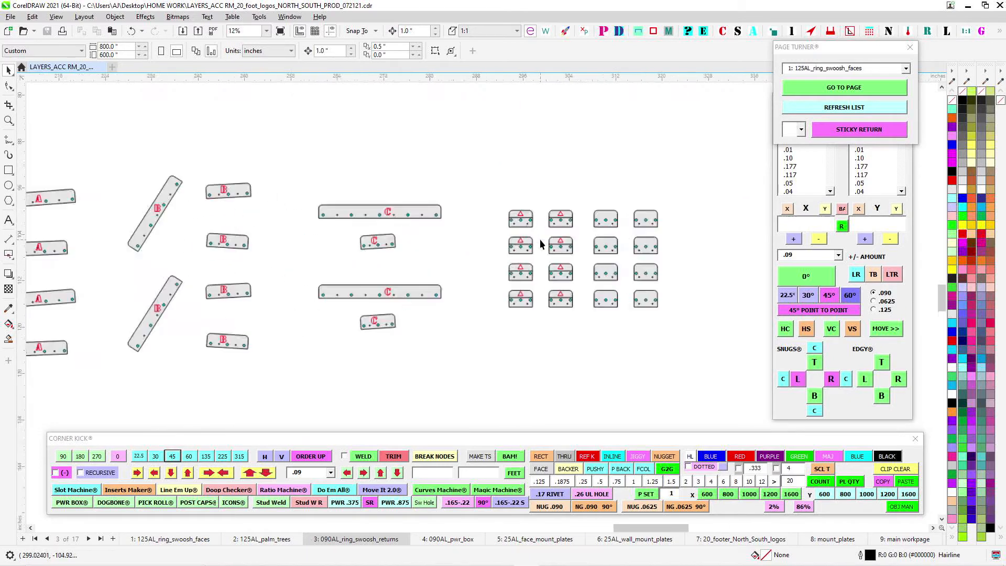
left_click_drag(753, 401, 753, 401)
scroll(460, 350, "down", 1)
left_click_drag(535, 352, 762, 323)
left_click_drag(697, 210, 507, 209)
scroll(508, 210, "up", 2)
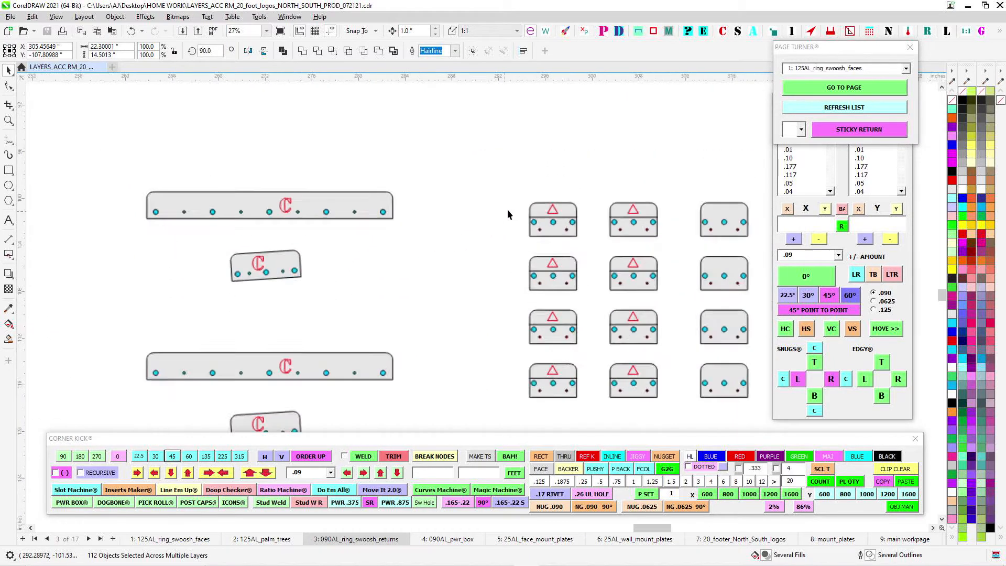
left_click(562, 180)
- Inspect the brackets engraved C, B and A and the plate marked QTY 8
scroll(619, 224, "up", 1)
scroll(592, 225, "down", 1)
left_click_drag(412, 269, 707, 222)
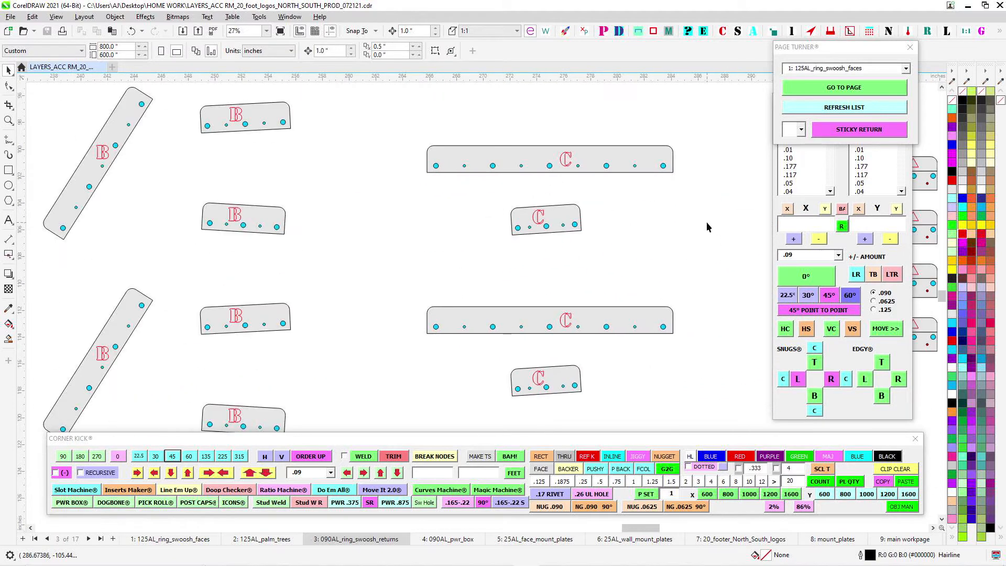
scroll(707, 221, "down", 1)
left_click_drag(466, 271, 542, 222)
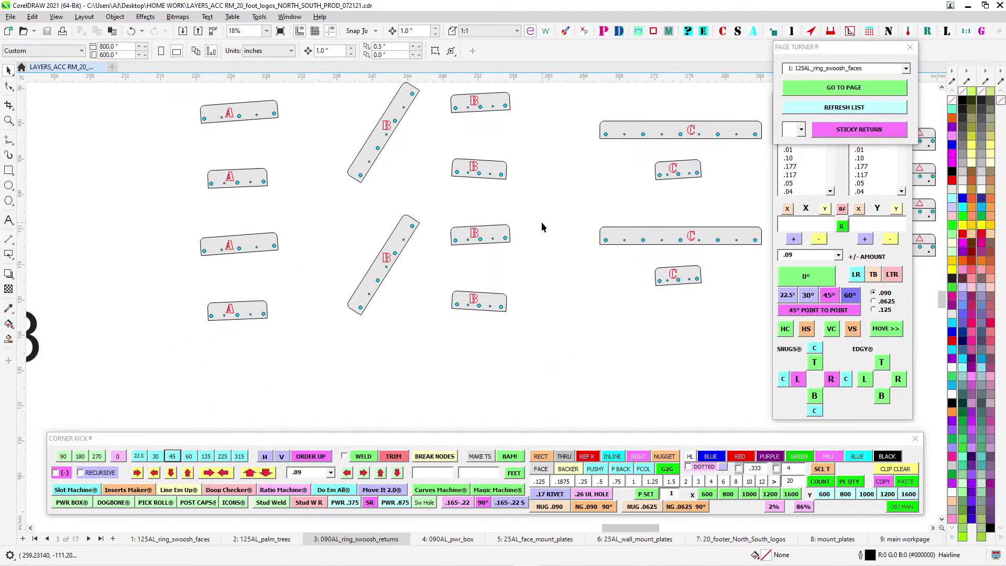
scroll(542, 222, "down", 1)
left_click_drag(330, 330, 510, 337)
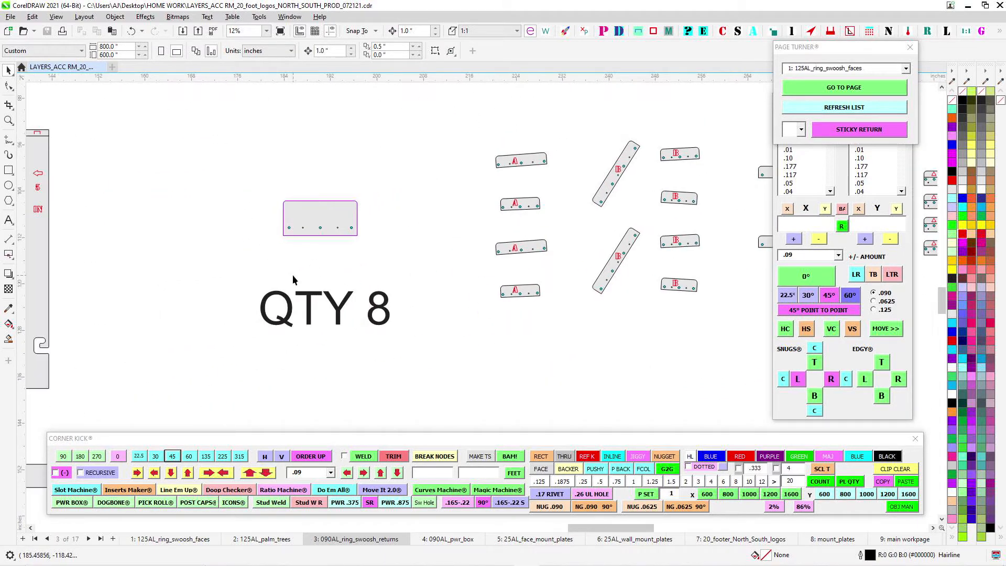
- Go to page 4, 090AL_pwr_box, and select each of the two power box part sets in turn to inspect them
left_click(448, 539)
scroll(404, 284, "down", 3)
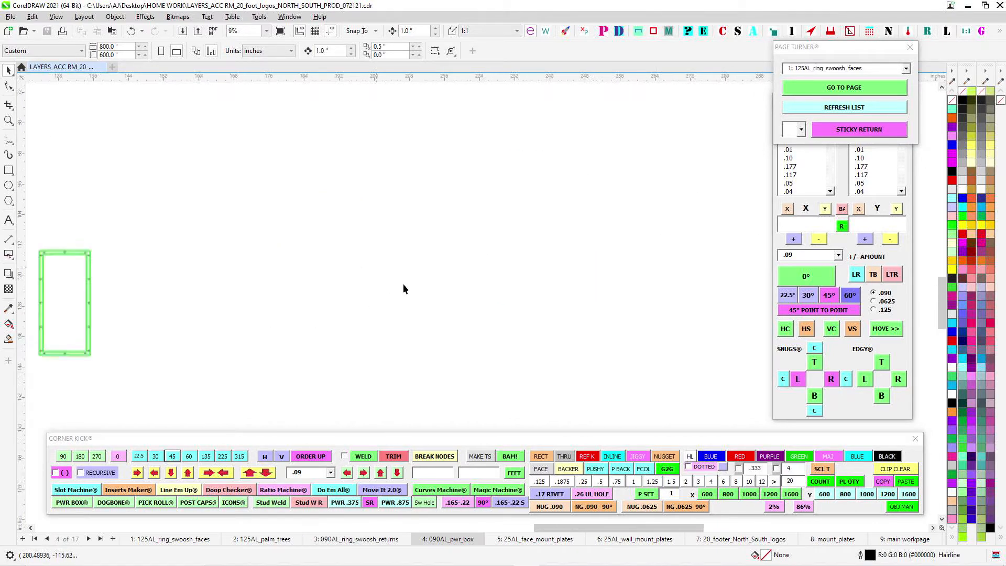
left_click_drag(359, 341, 592, 330)
scroll(390, 240, "up", 4)
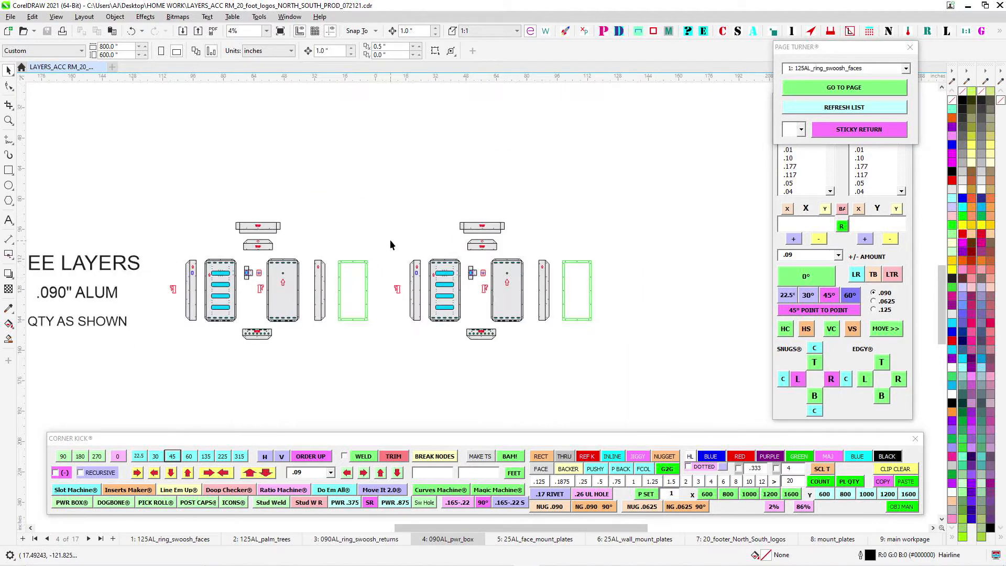
left_click_drag(532, 394, 533, 394)
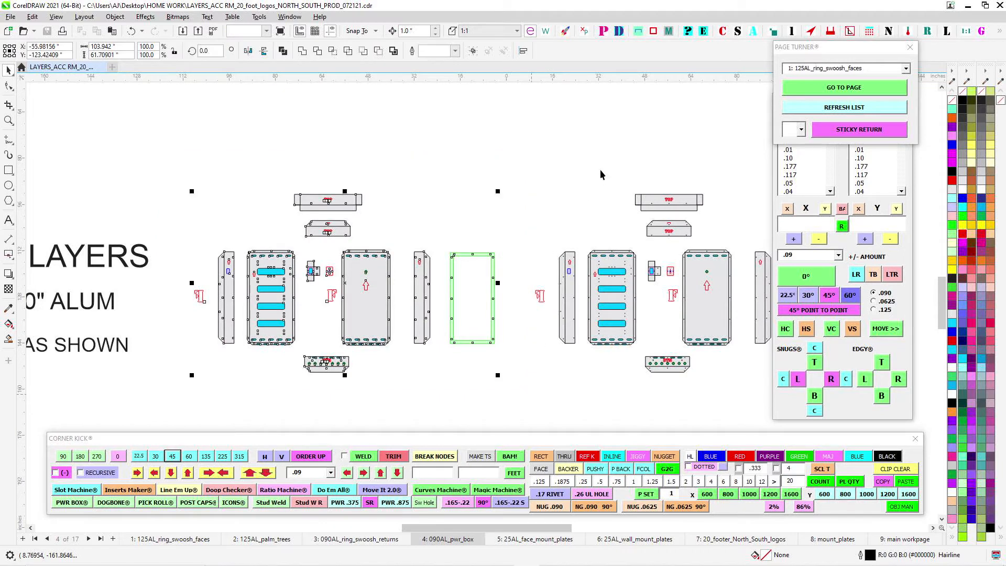
left_click_drag(600, 168, 452, 156)
left_click_drag(351, 140, 716, 395)
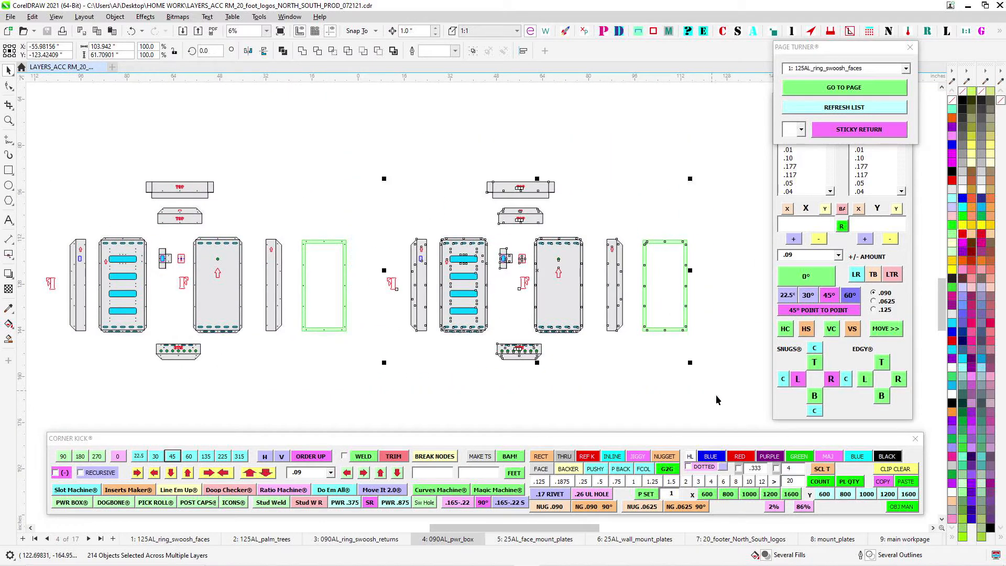
- Go to page 5, 25AL_face_mount_plates, and select the face mount plate to inspect its holes
left_click(527, 539)
scroll(357, 265, "up", 3)
left_click(404, 279)
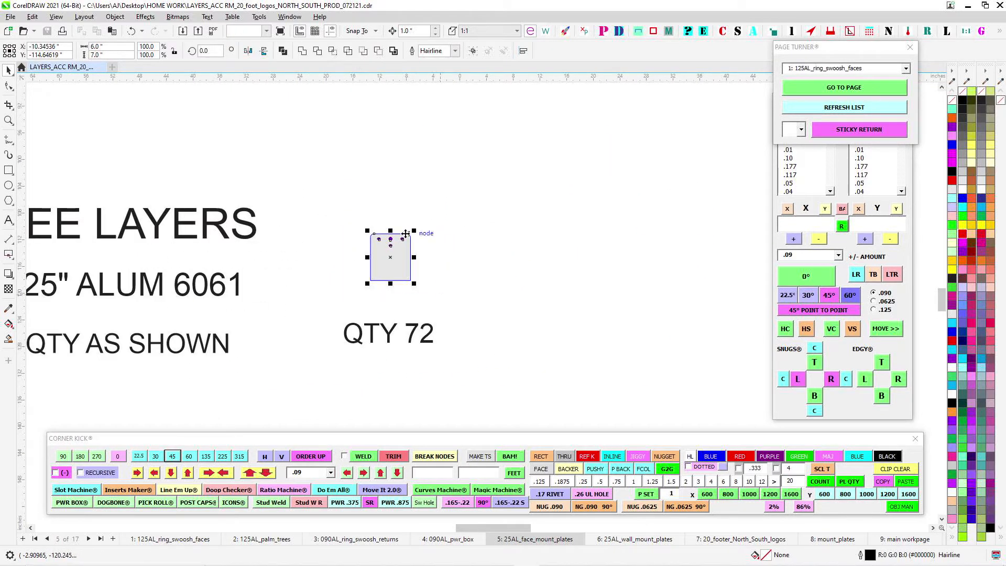
scroll(405, 235, "up", 3)
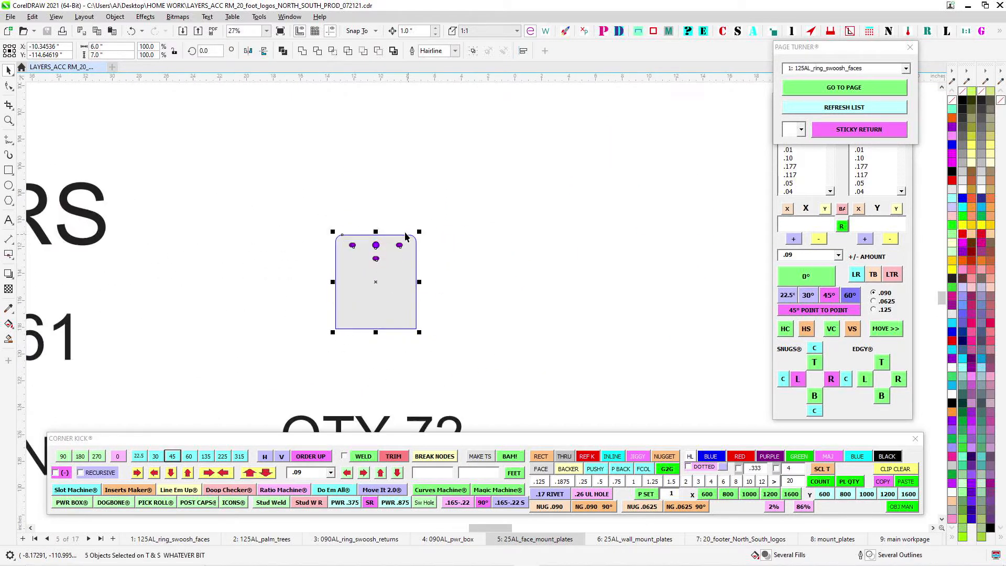
- Go to page 6, 25AL_wall_mount_plates, and examine the two wall mount plate parts
left_click(663, 539)
scroll(540, 233, "down", 2)
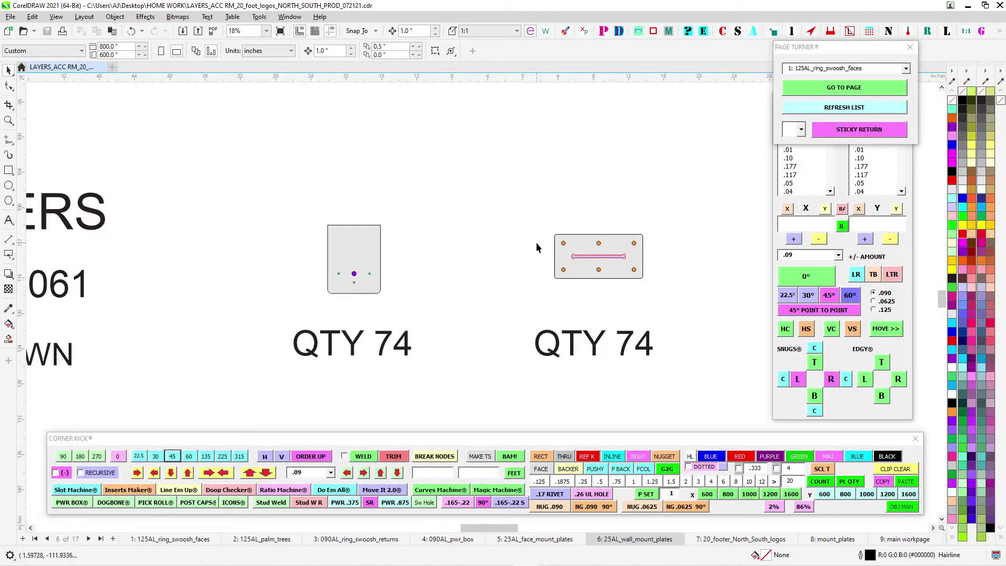
scroll(537, 242, "down", 2)
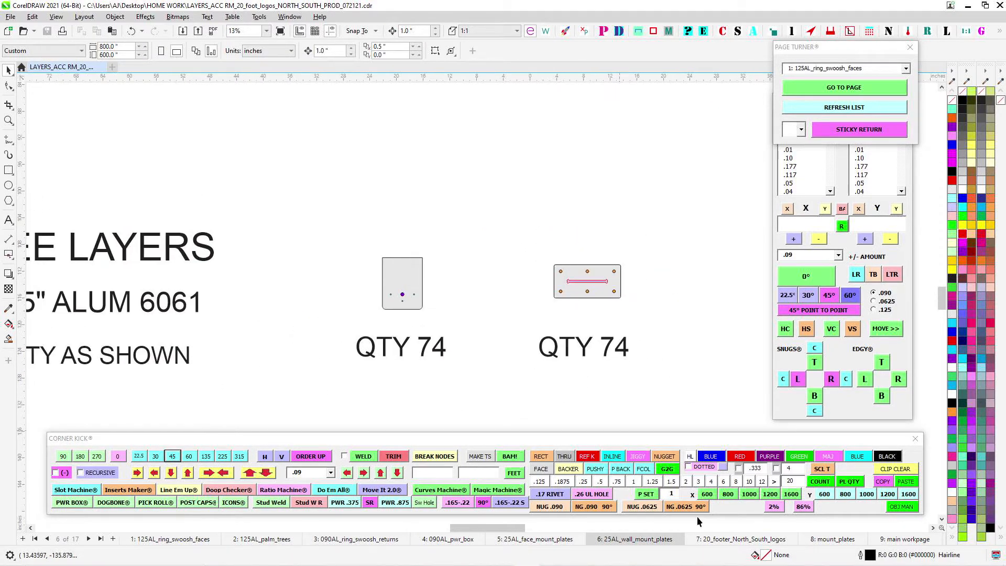
- Go to page 7, 20_footer_North_South_logos, and select the entire coloured ring and palm-tree logo with its plates
left_click(717, 540)
scroll(553, 220, "down", 8)
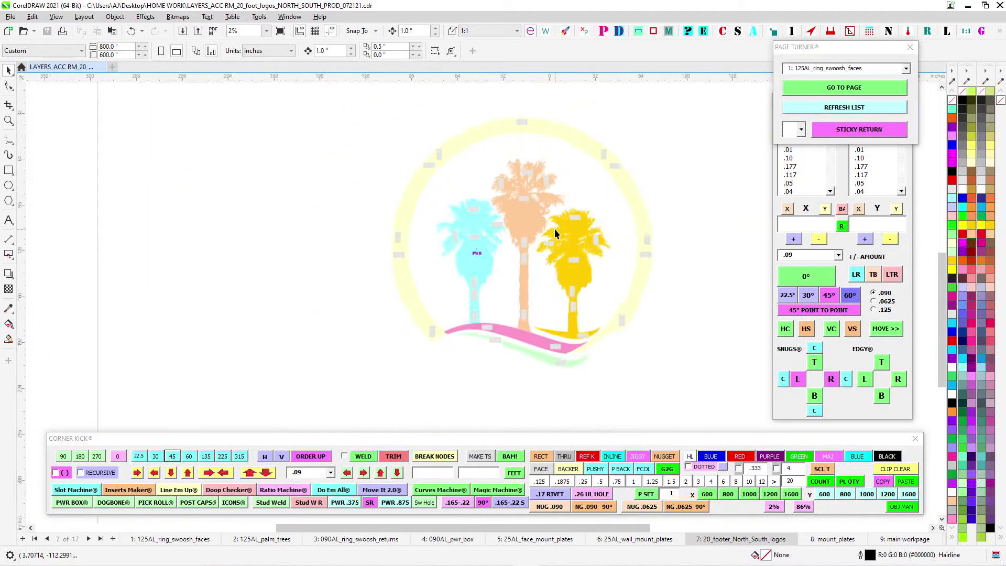
left_click_drag(555, 230, 458, 269)
scroll(460, 270, "down", 1)
left_click_drag(290, 174, 620, 421)
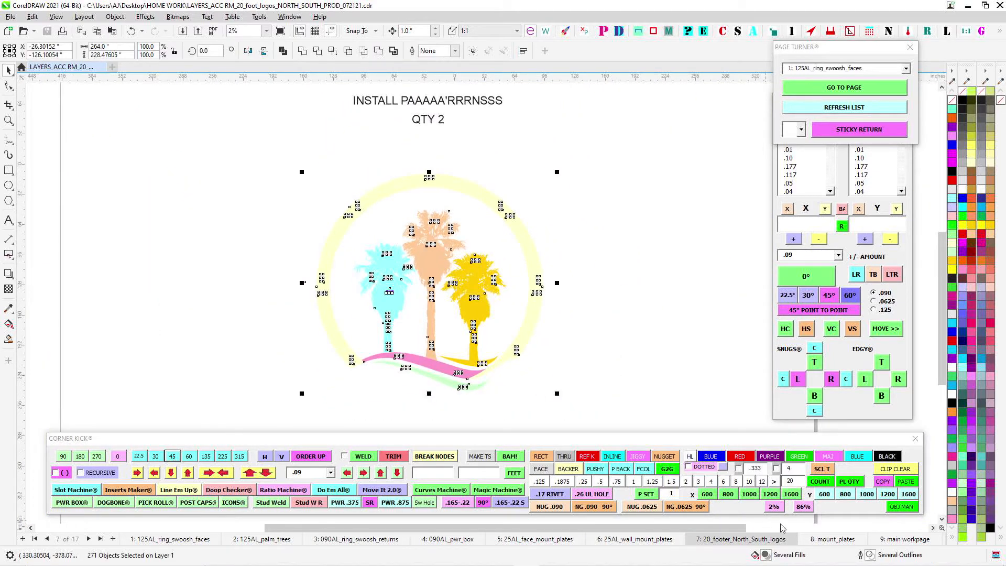
- Go to page 8, mount_plates, and examine the WALL diagram's plates and their holes for temporary alignment during install
left_click(829, 544)
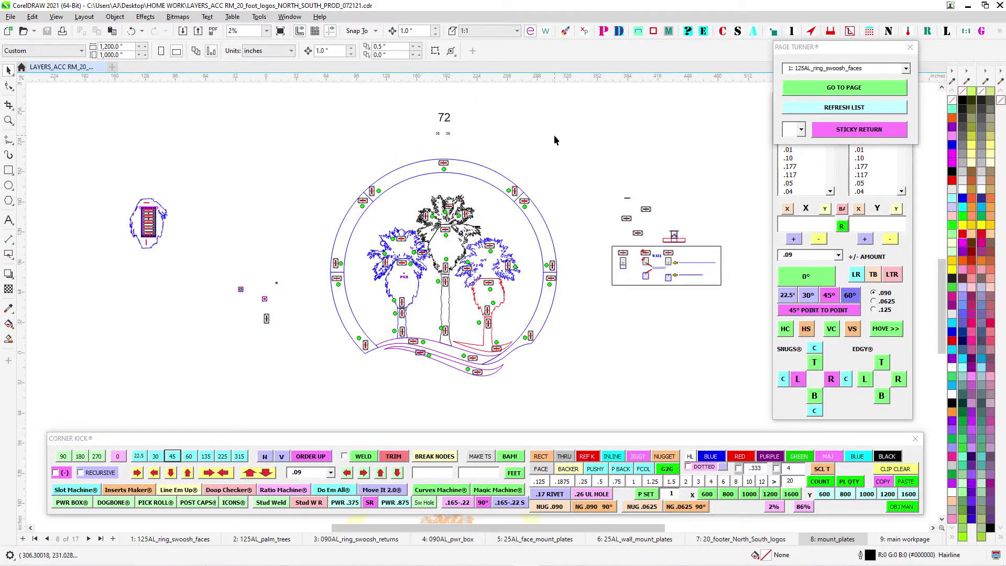
left_click_drag(568, 149, 412, 157)
scroll(461, 249, "up", 5)
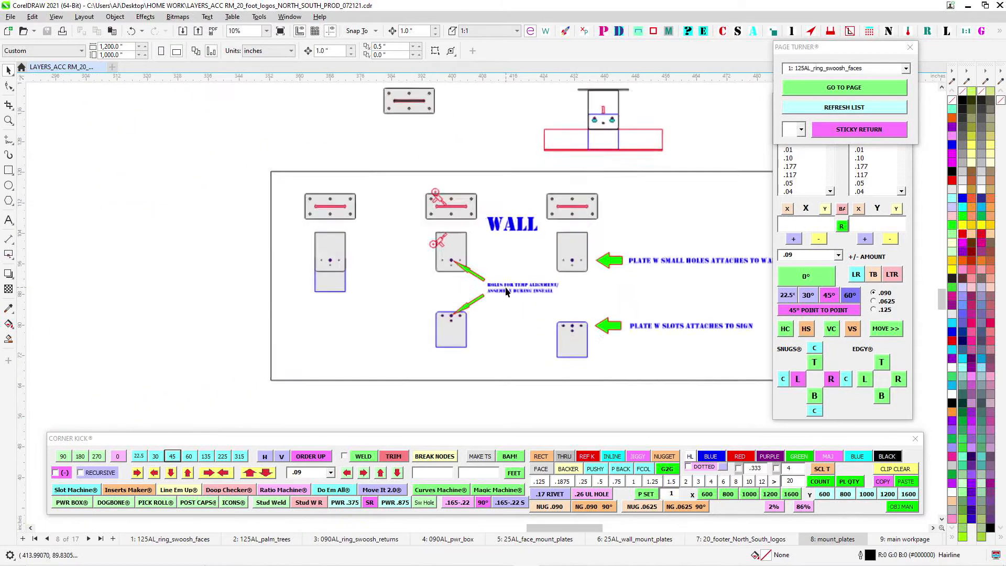
left_click_drag(518, 256, 374, 250)
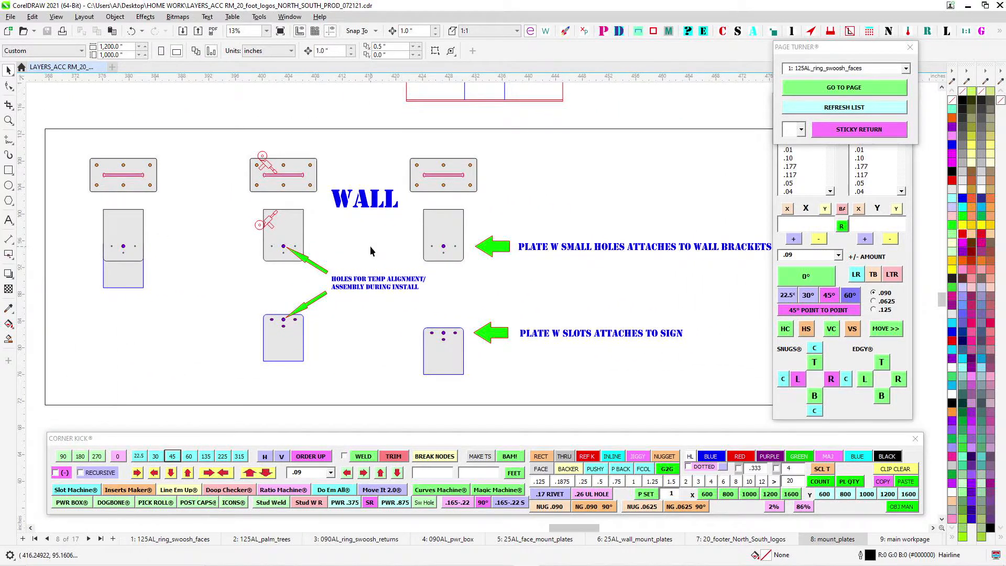
scroll(370, 250, "up", 3)
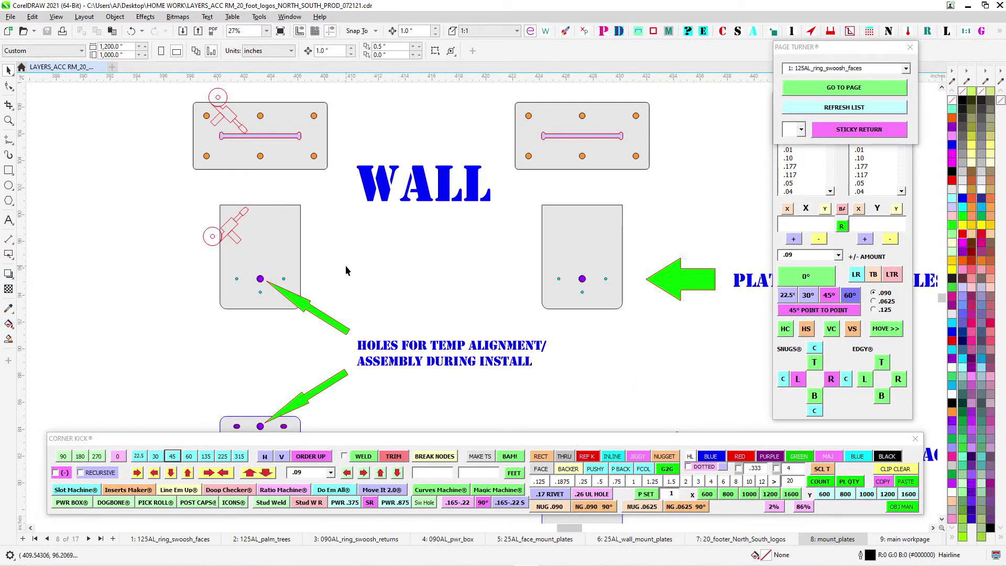
left_click_drag(346, 266, 485, 299)
scroll(417, 174, "down", 1)
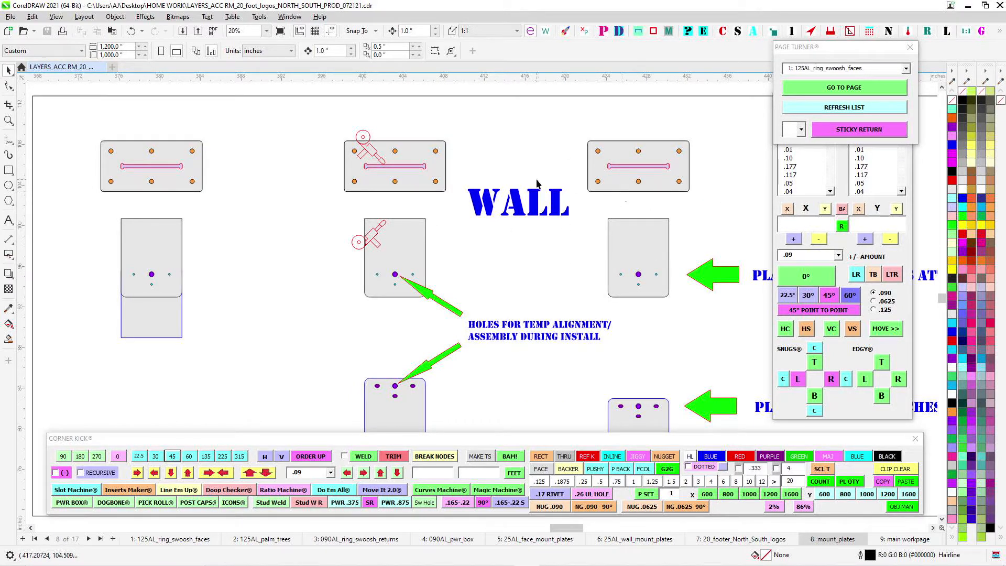
- Inspect the slotted plates that attach to the sign in the WALL diagram and select both of them
left_click_drag(551, 294, 518, 227)
left_click_drag(500, 350, 550, 288)
scroll(389, 272, "up", 3)
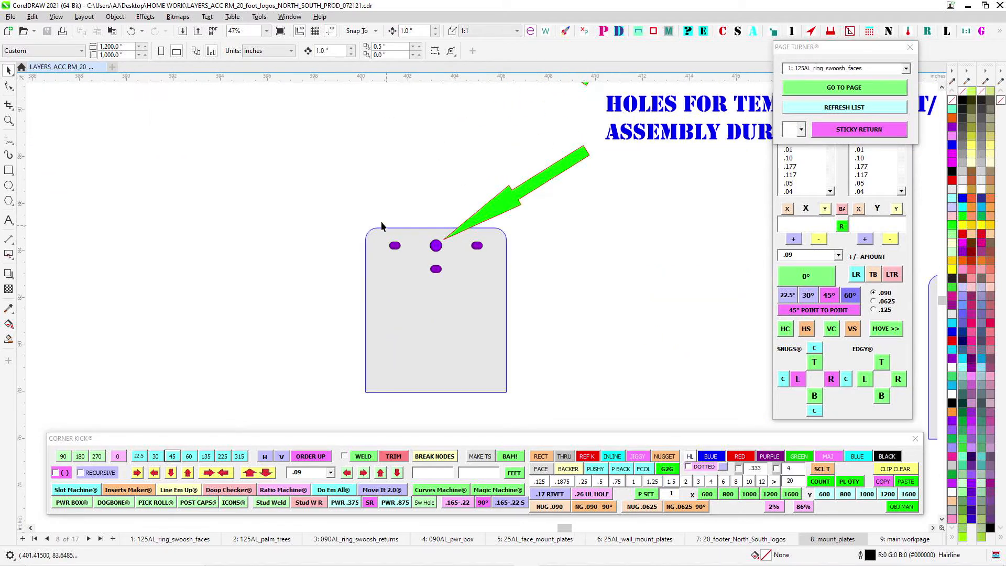
scroll(449, 268, "down", 3)
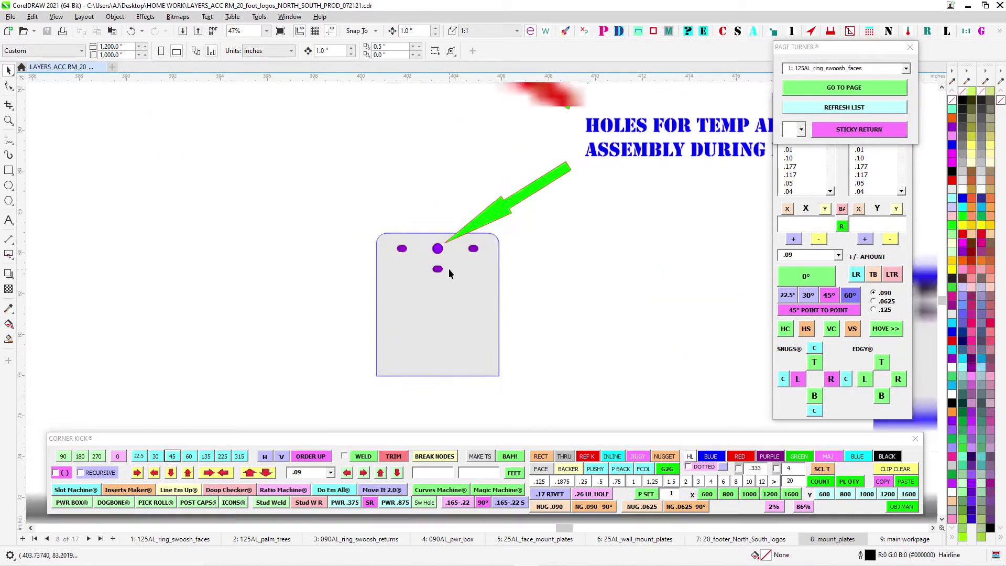
left_click_drag(585, 326, 464, 317)
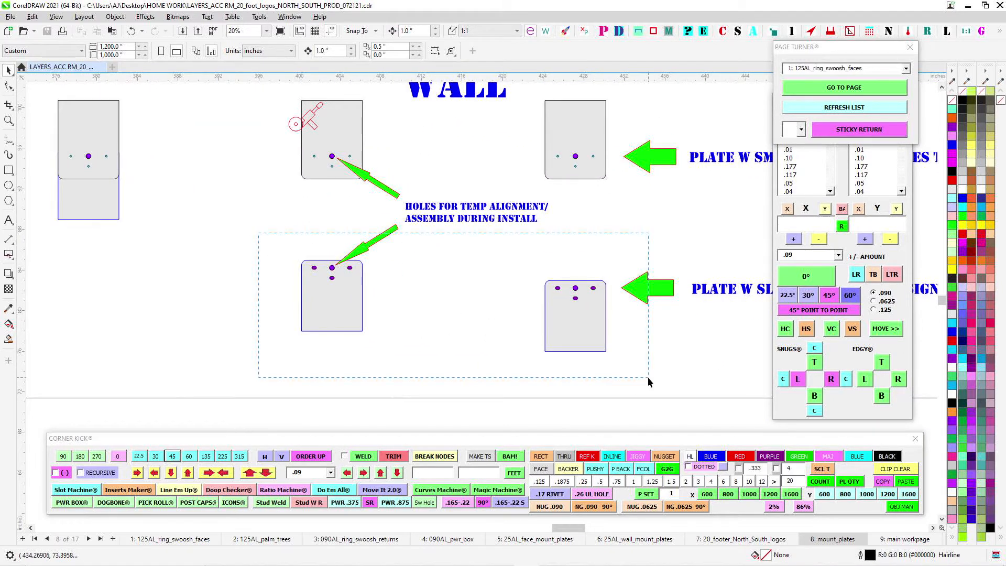
left_click_drag(648, 377, 648, 377)
scroll(527, 245, "down", 3)
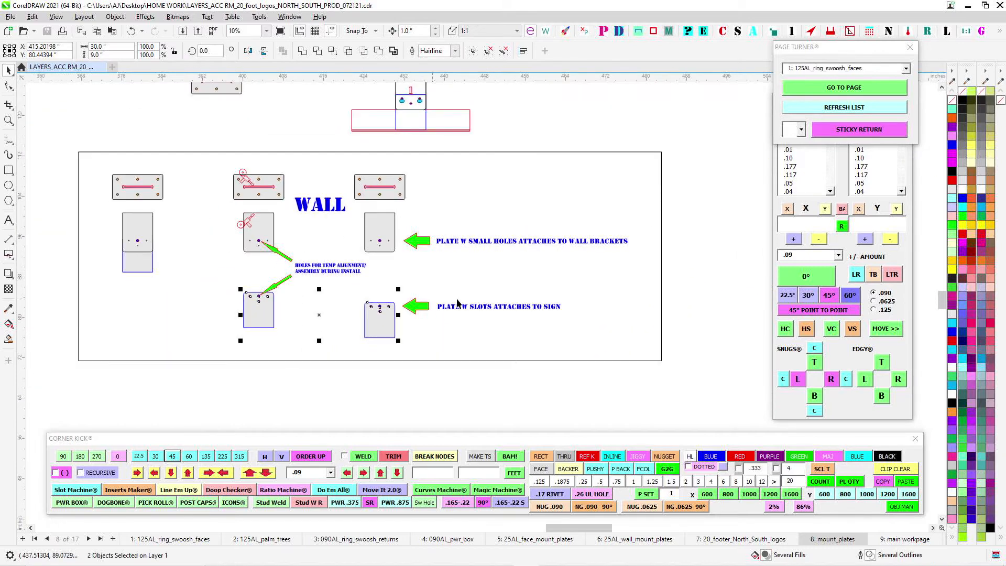
scroll(479, 243, "down", 2)
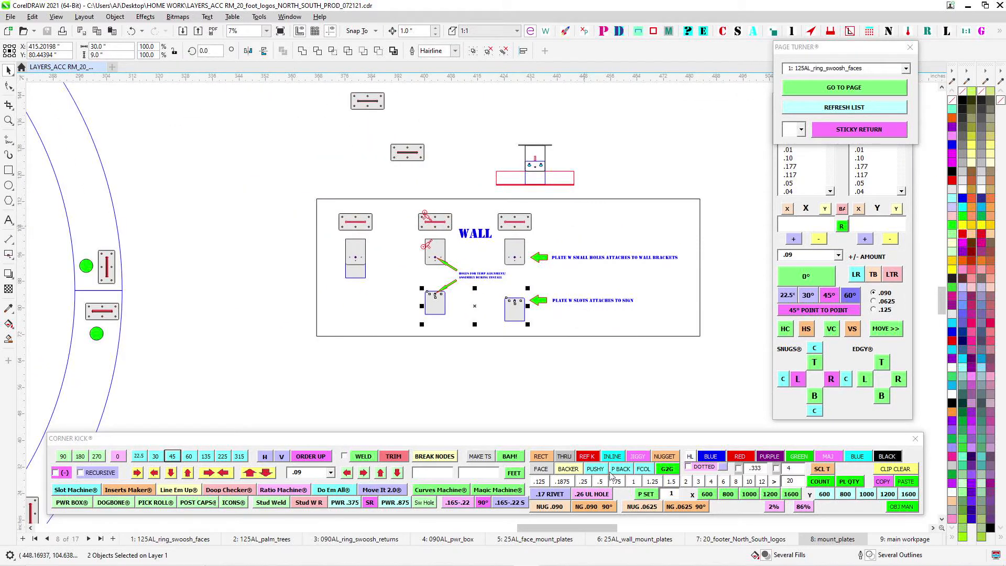
- Go to page 9, main workpage, and examine the ring, palm trees and swooshes in the central assembly layout
left_click(900, 539)
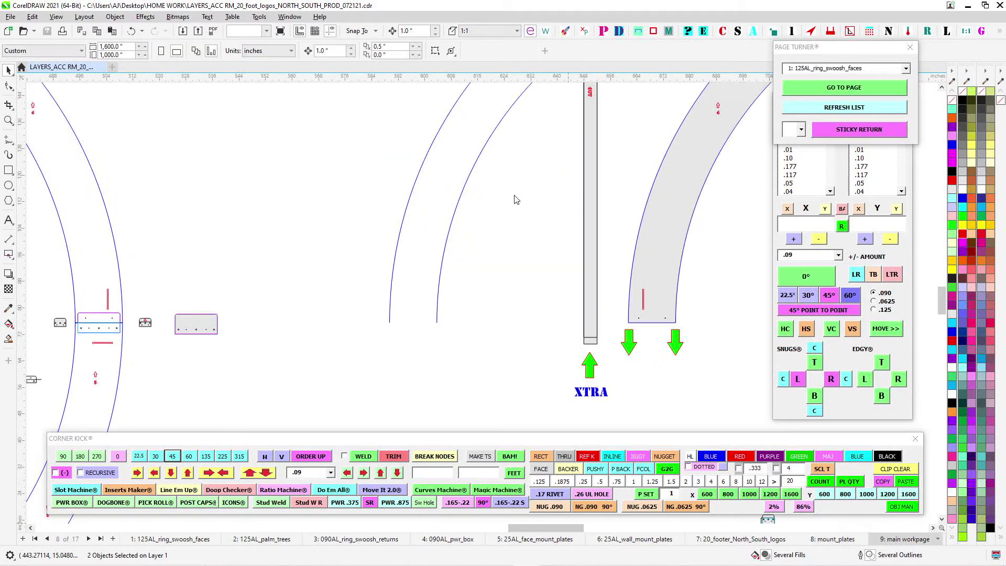
scroll(501, 242, "down", 3)
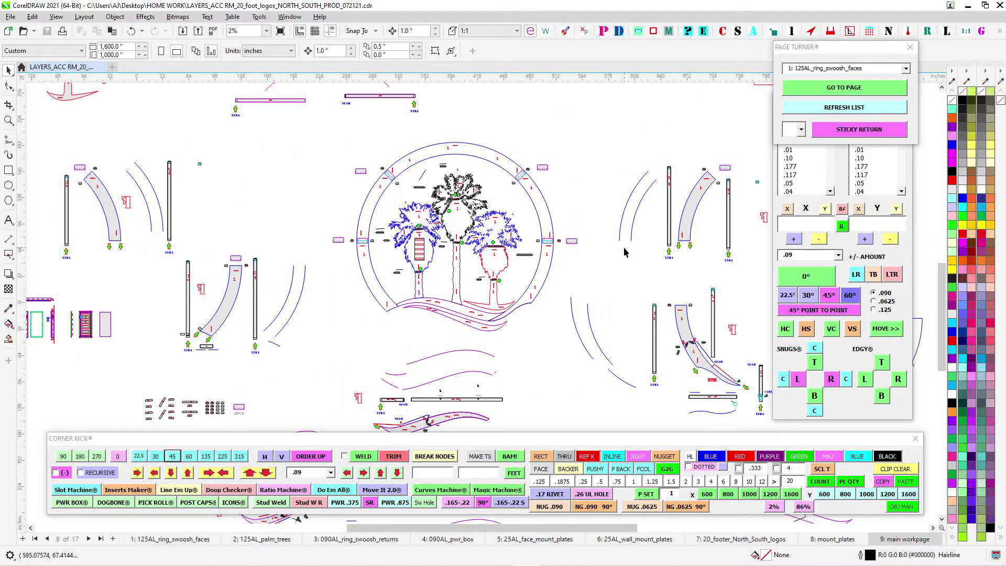
scroll(367, 245, "up", 1)
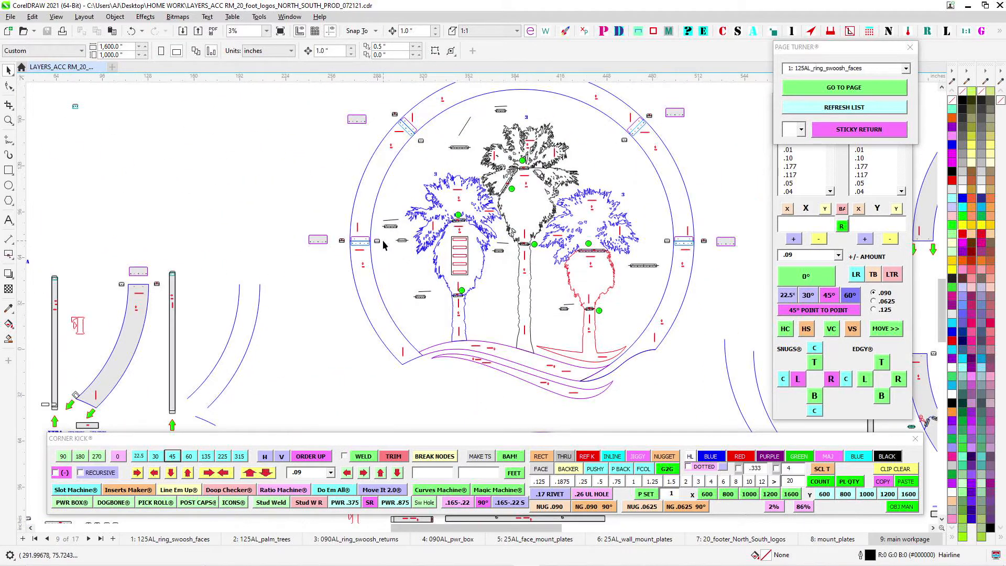
scroll(530, 151, "up", 2)
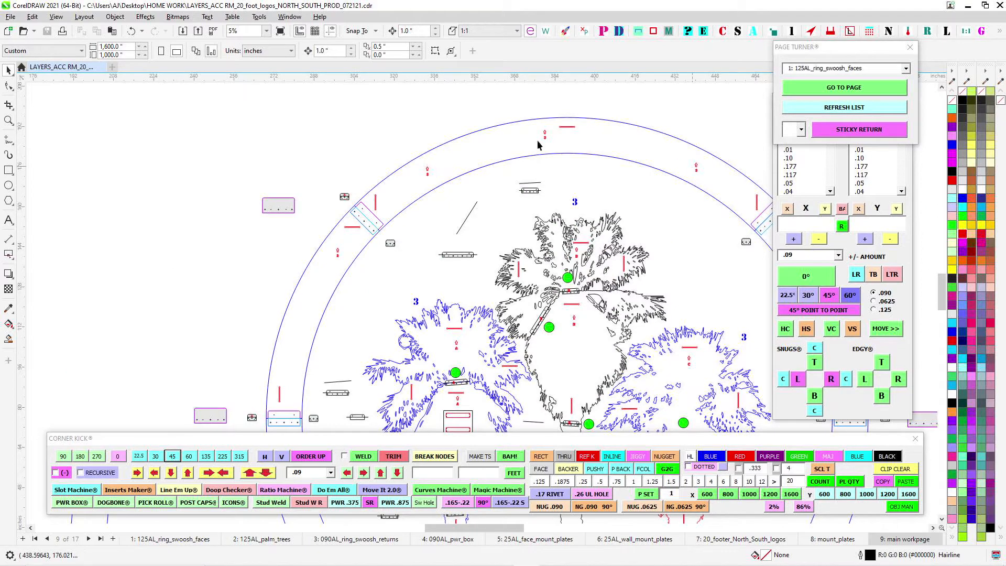
scroll(365, 242, "down", 3)
scroll(367, 241, "up", 1)
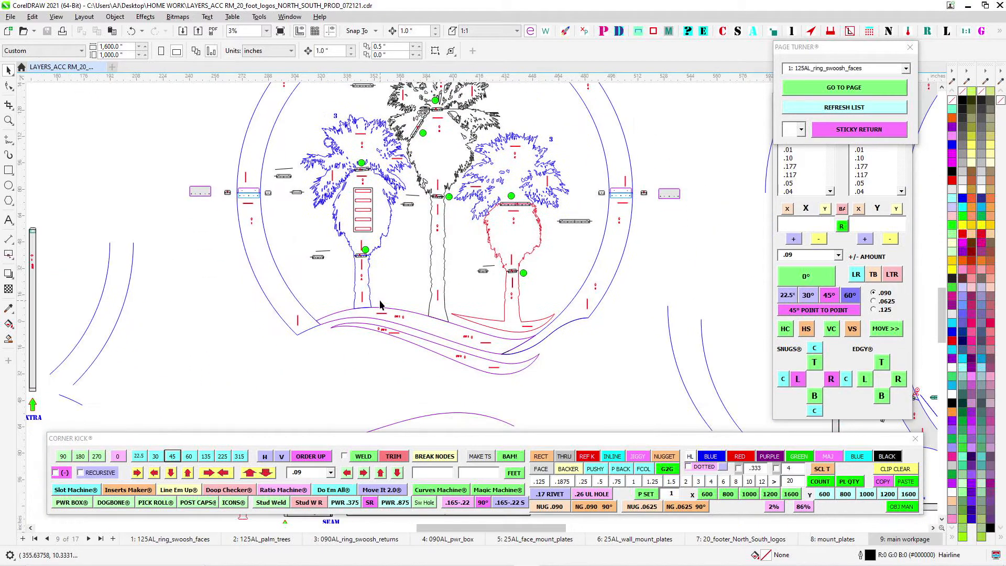
scroll(381, 305, "up", 1)
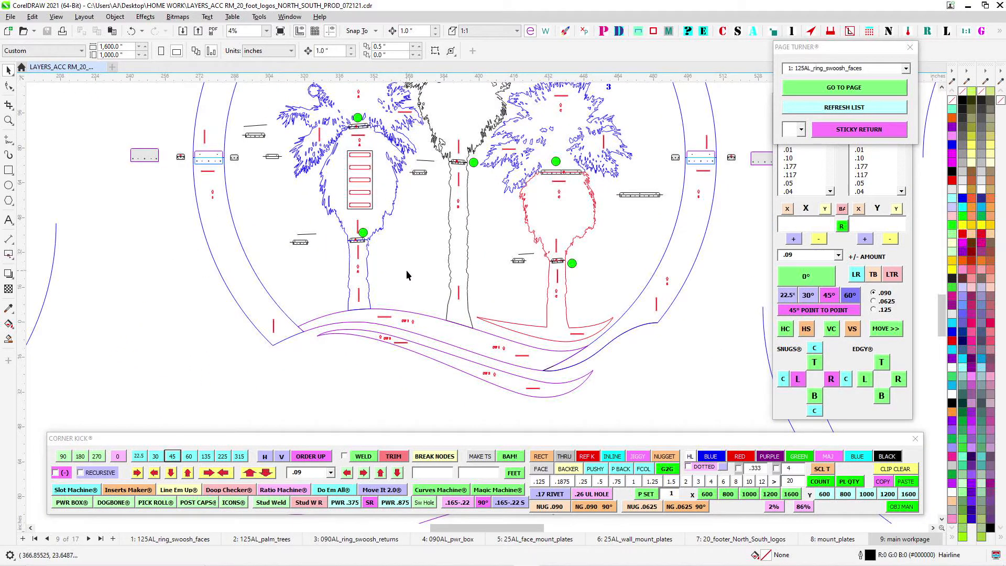
left_click_drag(407, 274, 438, 316)
scroll(444, 309, "down", 2)
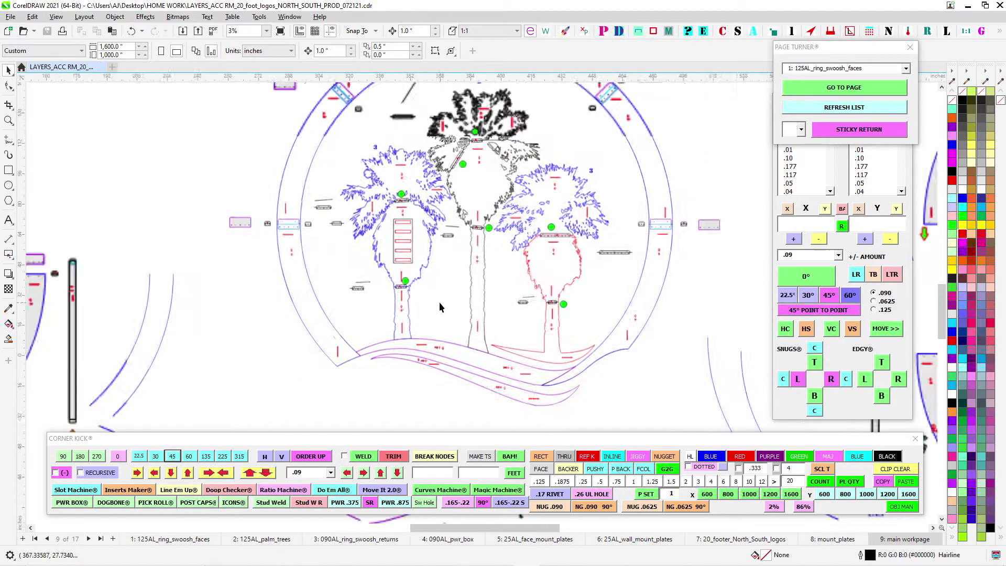
- Select the dog-bone slot near the angled end of ring face segment 2 to inspect it
left_click_drag(337, 246, 541, 363)
scroll(604, 188, "up", 2)
left_click_drag(394, 229, 729, 248)
scroll(251, 197, "up", 6)
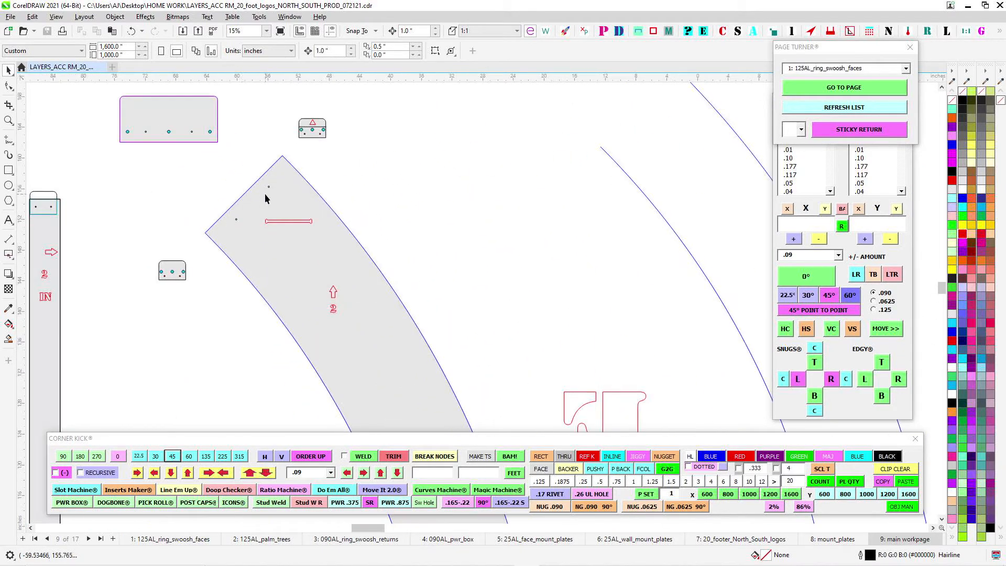
left_click(325, 242)
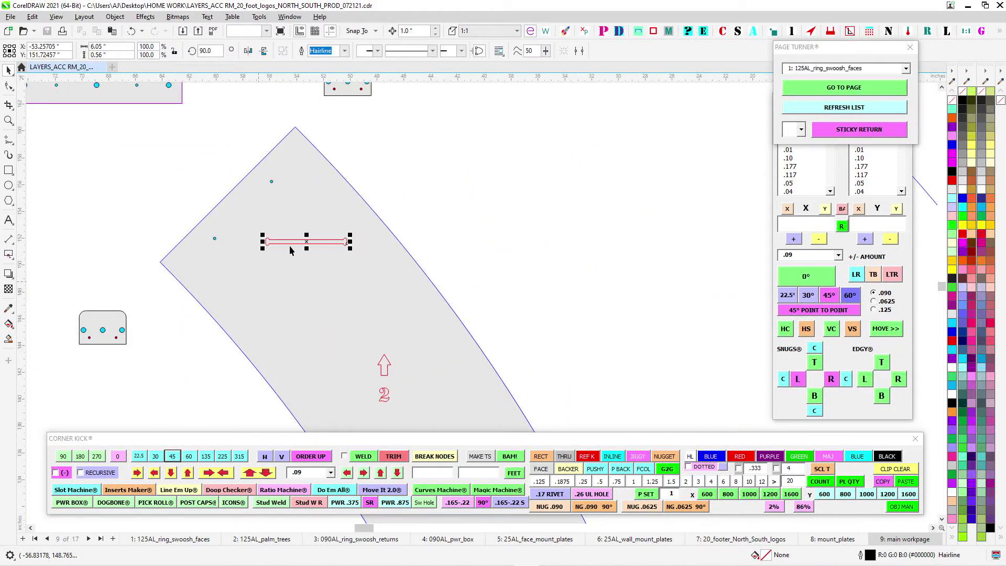
scroll(250, 252, "down", 1)
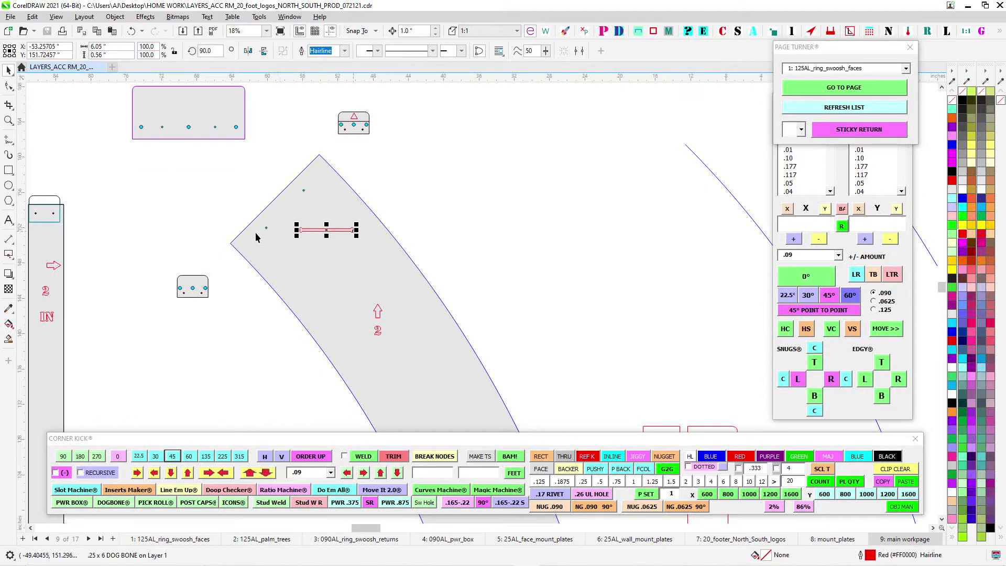
scroll(378, 237, "down", 2)
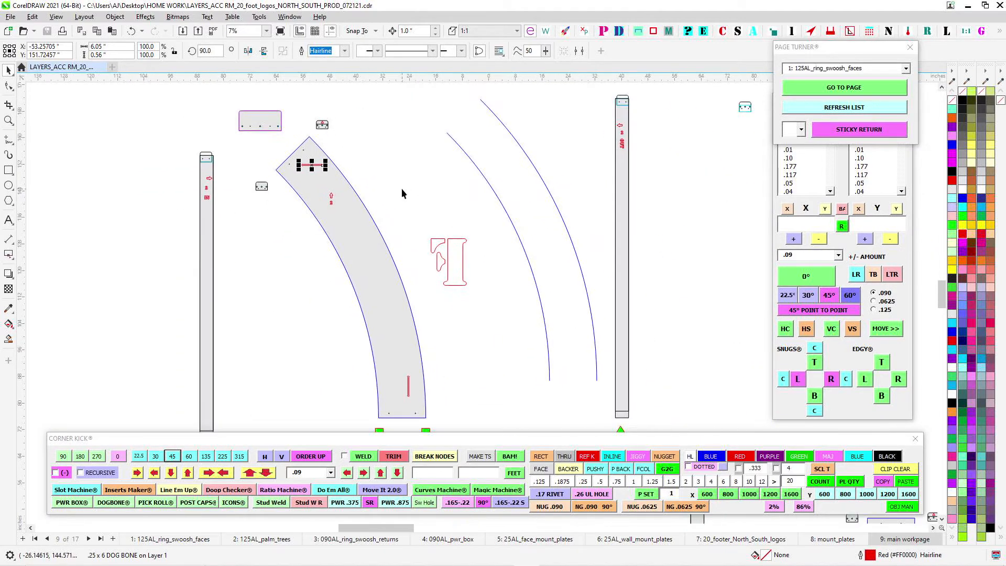
- Select the outer return strip marked 2 OUT beside ring face segment 2 to inspect it
scroll(606, 201, "up", 1)
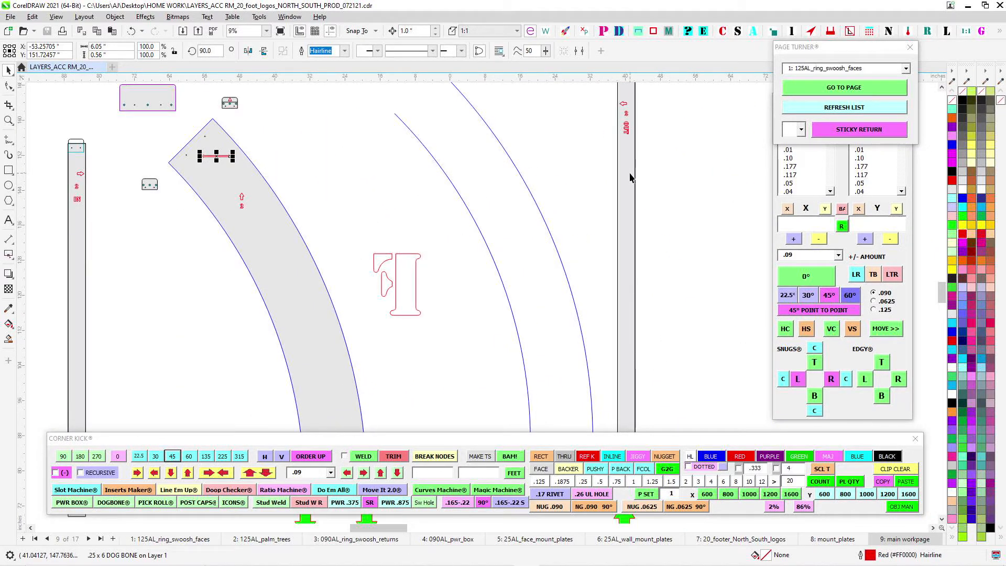
left_click(625, 179)
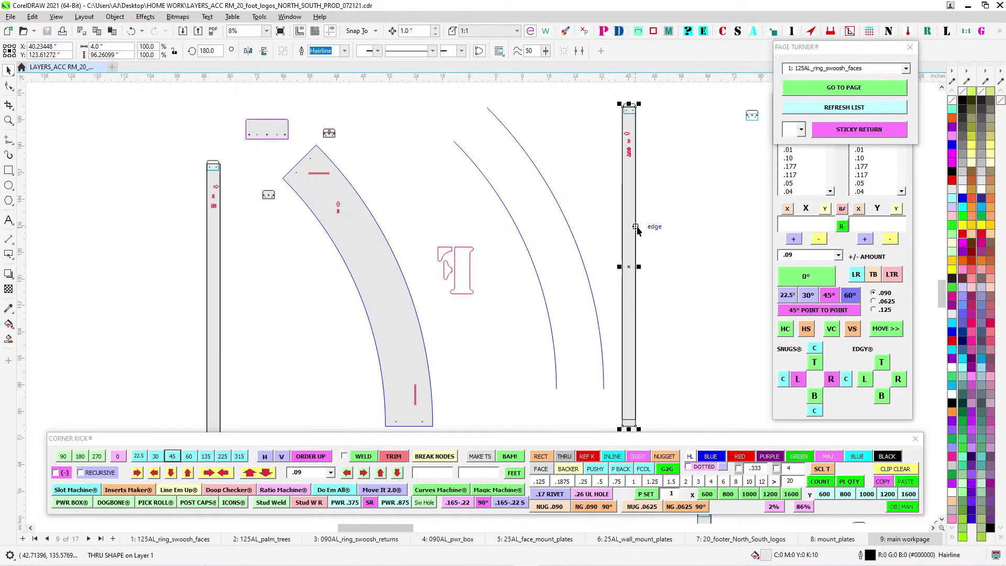
scroll(624, 176, "down", 1)
scroll(624, 141, "up", 2)
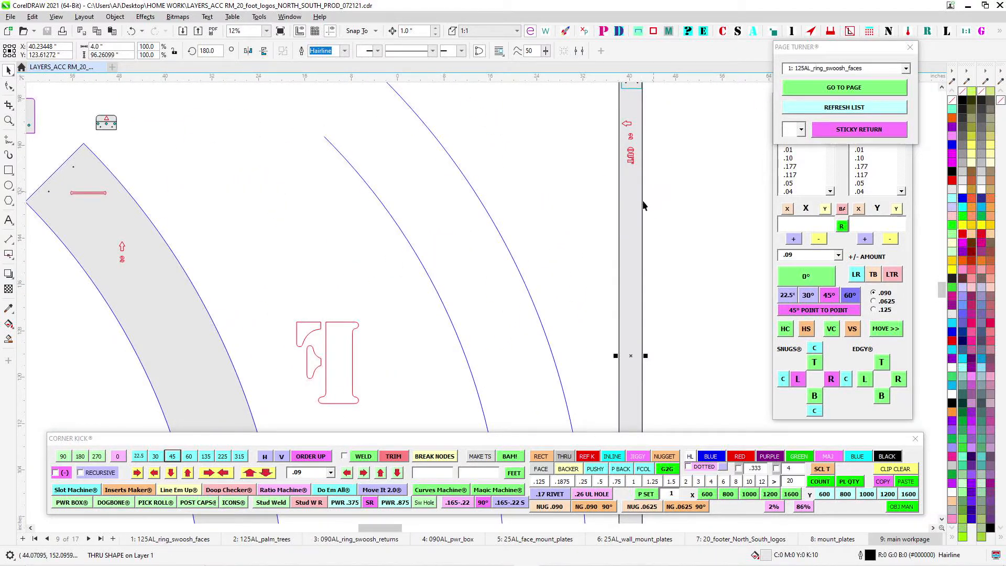
scroll(643, 206, "down", 3)
scroll(537, 228, "up", 5)
- Select the IN mark on the inner return strip and the number 2 on the matching ring face to check the engravings
left_click_drag(224, 242, 336, 290)
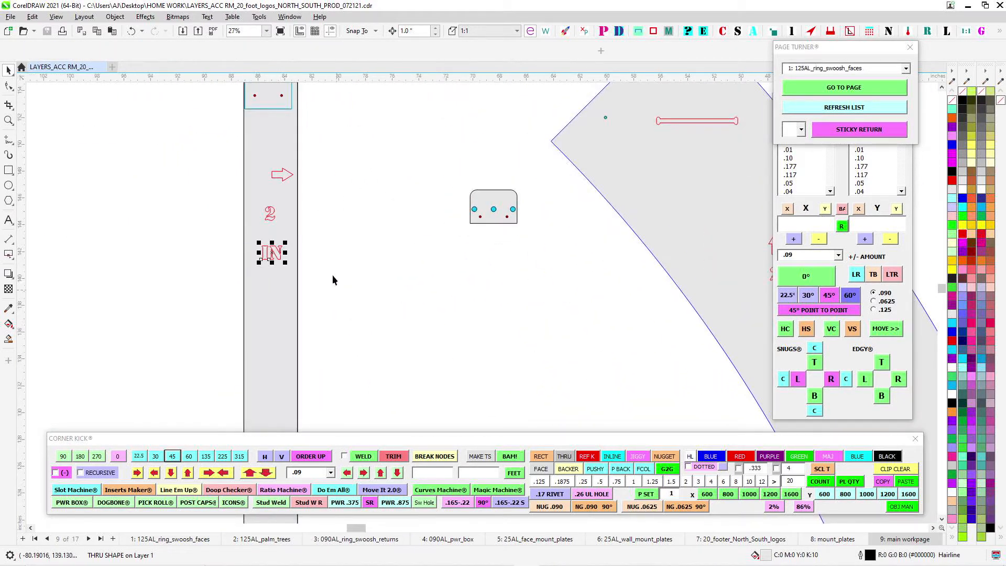
scroll(333, 275, "down", 1)
left_click_drag(427, 312, 261, 277)
scroll(276, 274, "down", 3)
left_click(460, 250)
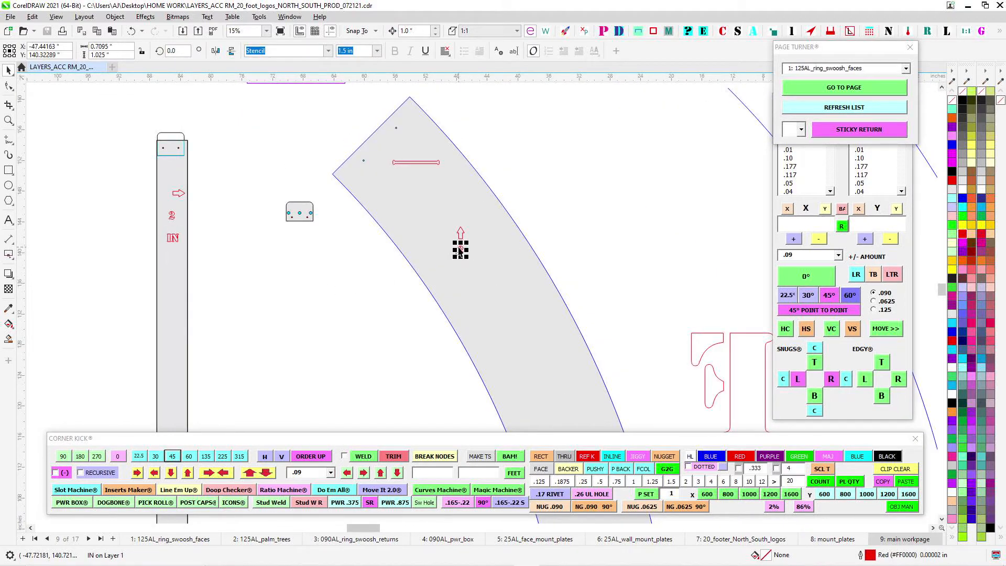
- Examine the curved ring segment with the FITS INSIDE parts and the overall ring and palm-tree layout
scroll(608, 286, "down", 6)
scroll(625, 209, "up", 3)
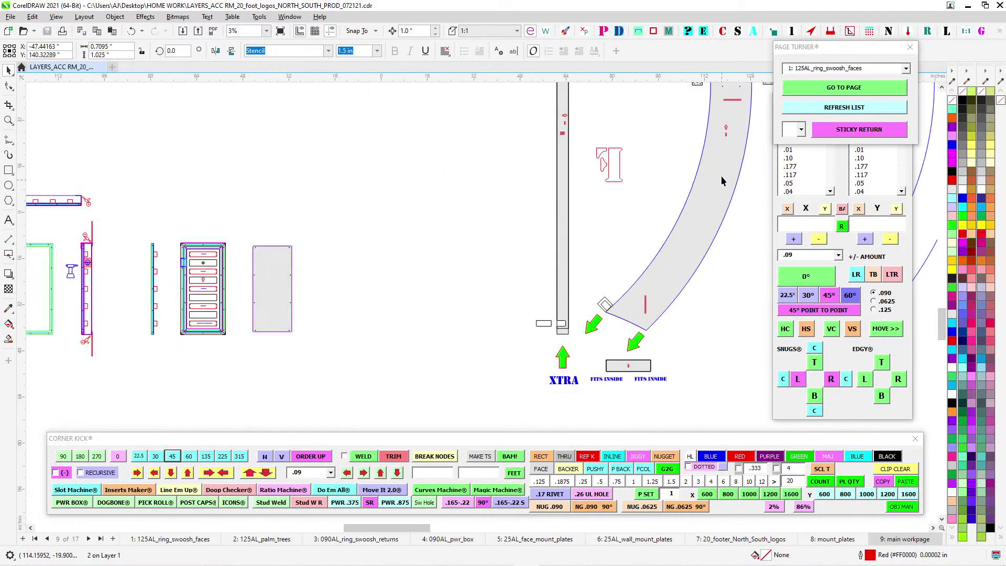
scroll(593, 256, "down", 1)
mouse_move(668, 290)
left_mouse_down()
mouse_move(298, 281)
mouse_move(271, 307)
left_mouse_up()
left_click_drag(504, 122, 293, 300)
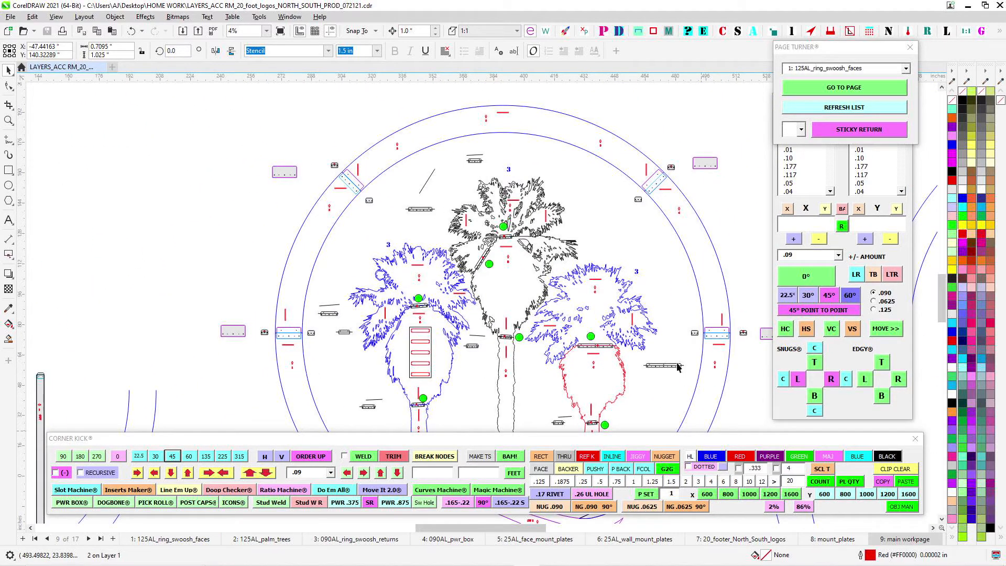
left_click_drag(407, 284, 775, 287)
left_click_drag(307, 218, 575, 255)
- Select the number 2 and the arrow in turn on the outer return strip marked OUT to check its engravings
scroll(499, 180, "up", 4)
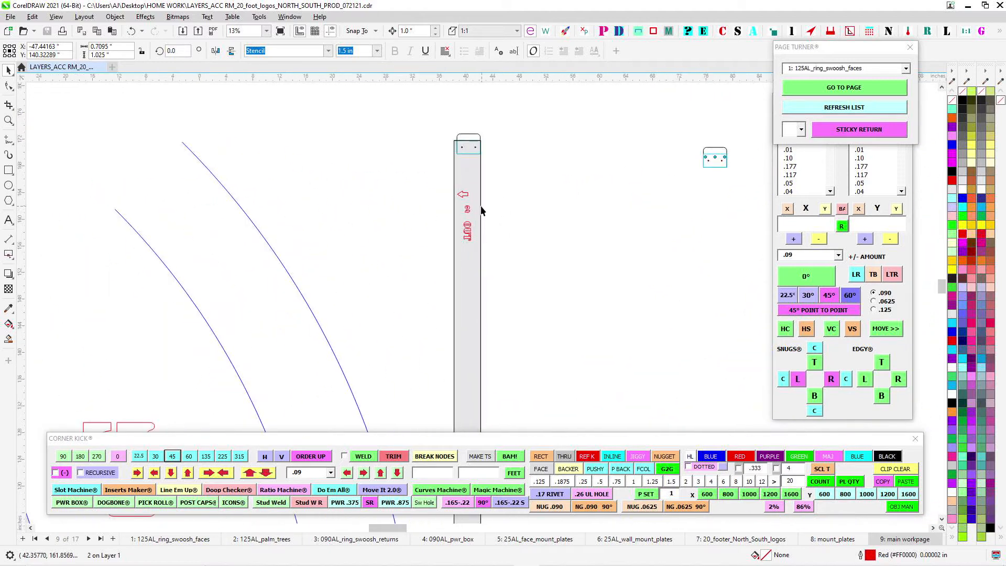
scroll(481, 209, "up", 2)
left_click(464, 205)
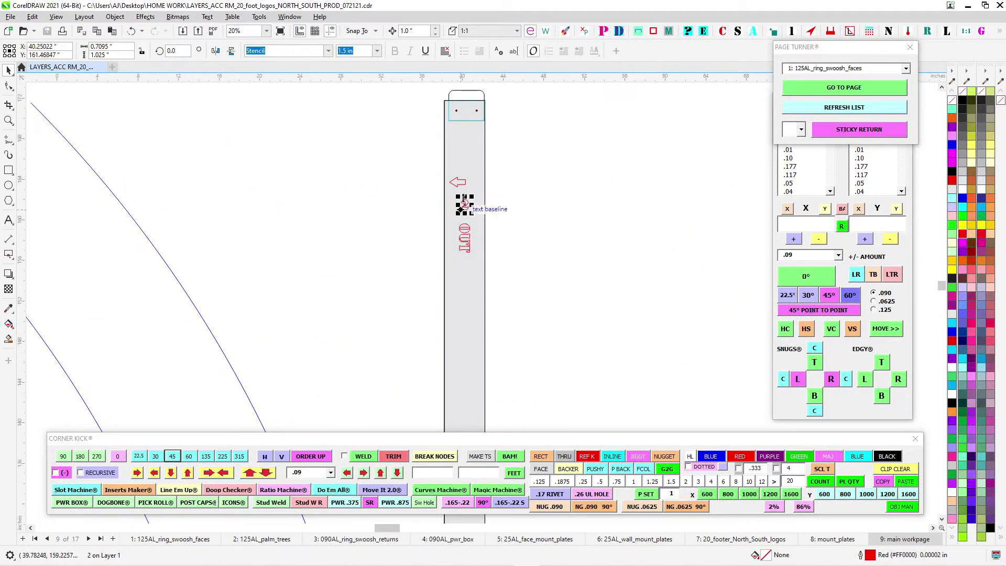
scroll(419, 189, "up", 3)
left_click(460, 177)
scroll(472, 186, "up", 1)
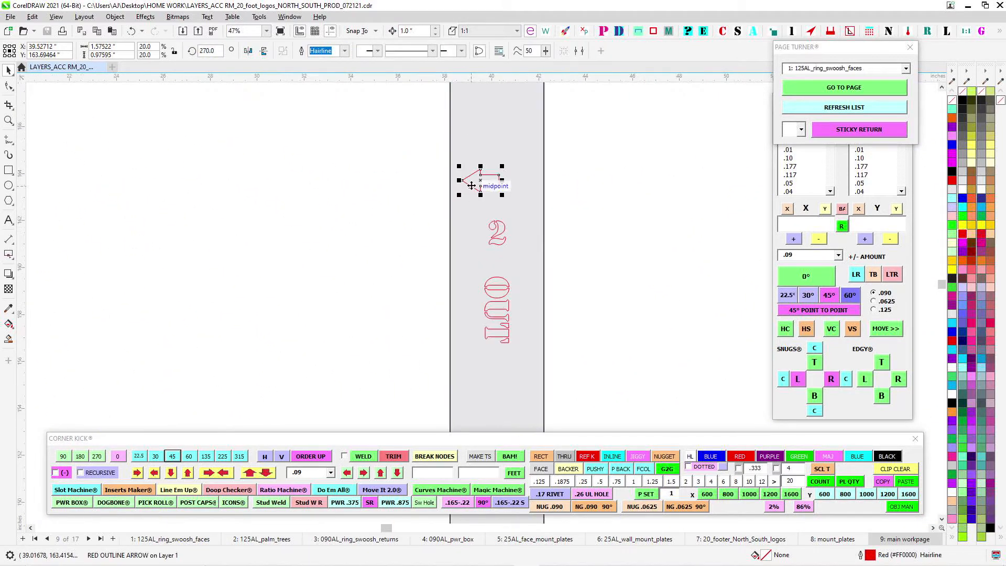
- Select the bracket and its holes overlapping the upper end of the 2 OUT return strip to inspect their fit
scroll(461, 255, "down", 4)
scroll(460, 191, "up", 2)
scroll(520, 166, "up", 3)
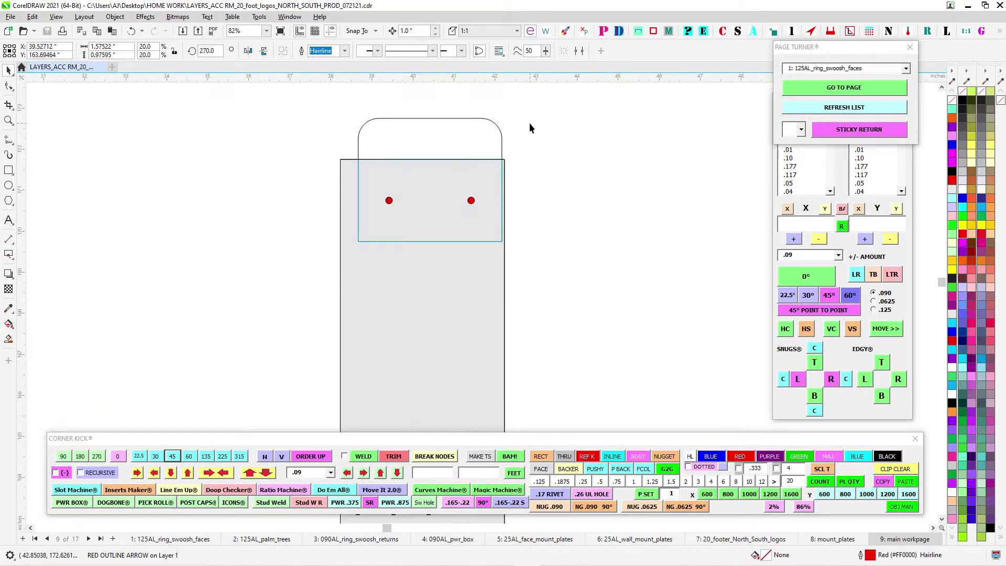
left_click_drag(323, 300, 323, 299)
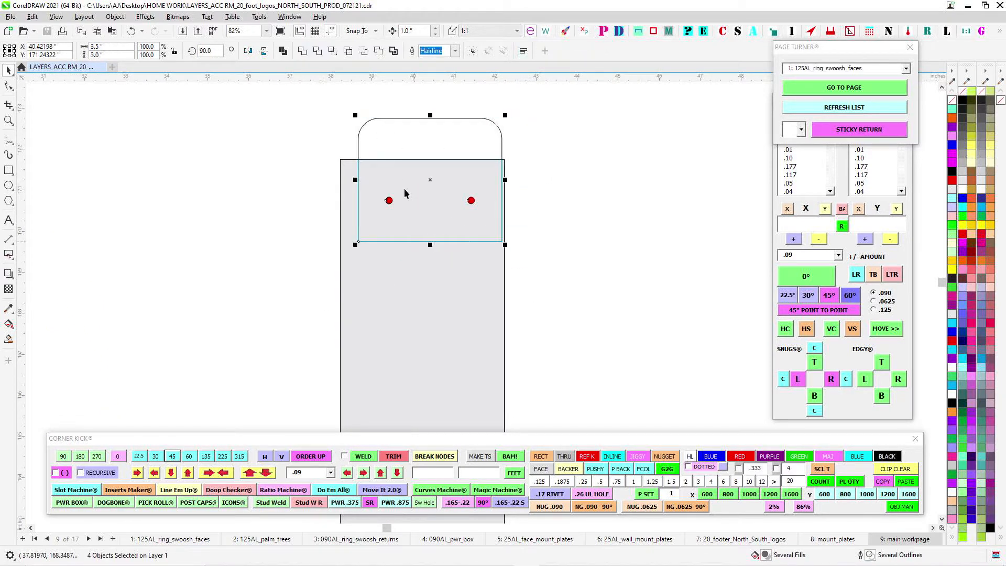
- Inspect the bracket and its holes overlapping the upper end of the 2 IN return strip
scroll(402, 200, "down", 8)
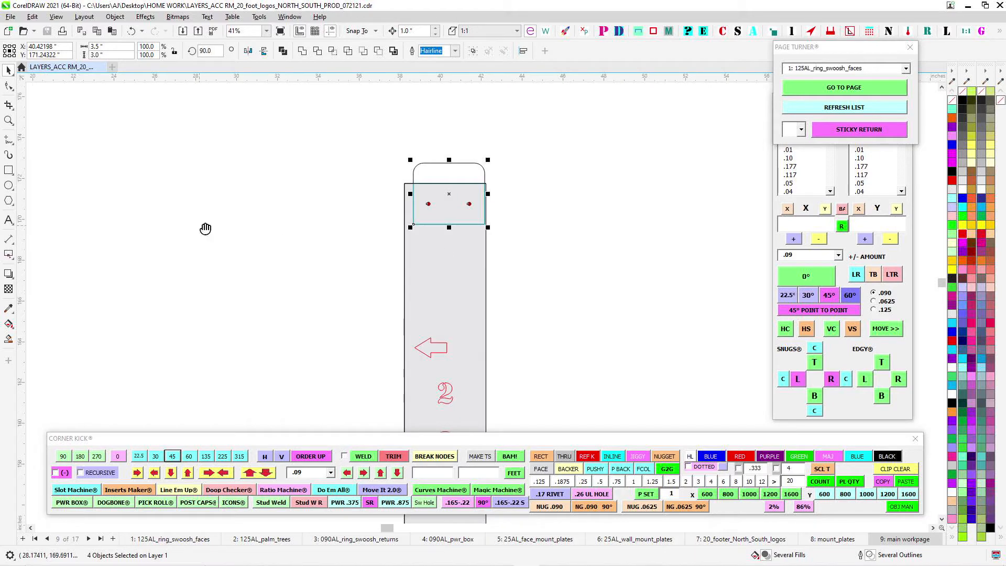
scroll(582, 236, "up", 5)
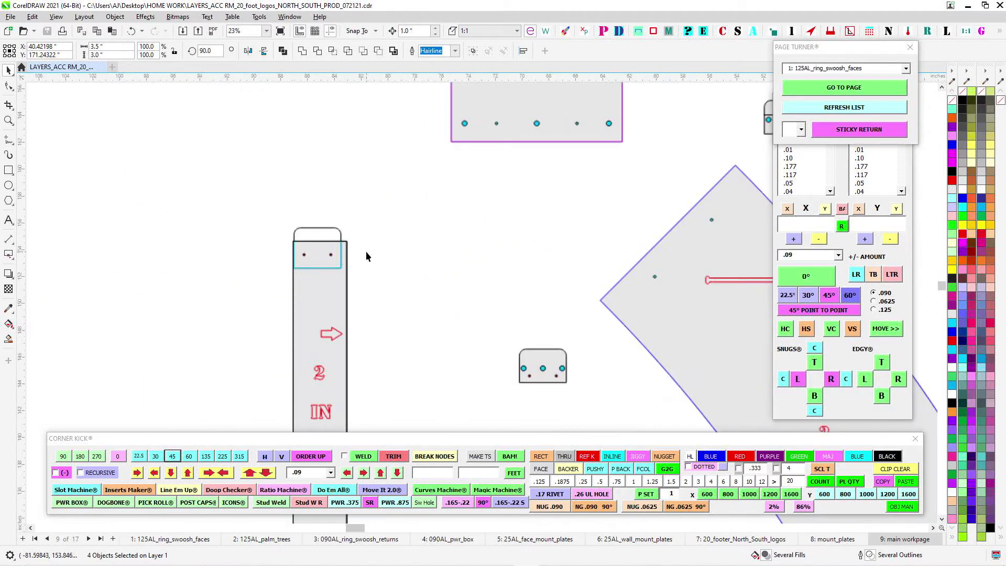
left_click_drag(236, 234, 358, 296)
scroll(317, 242, "up", 2)
left_click(413, 216)
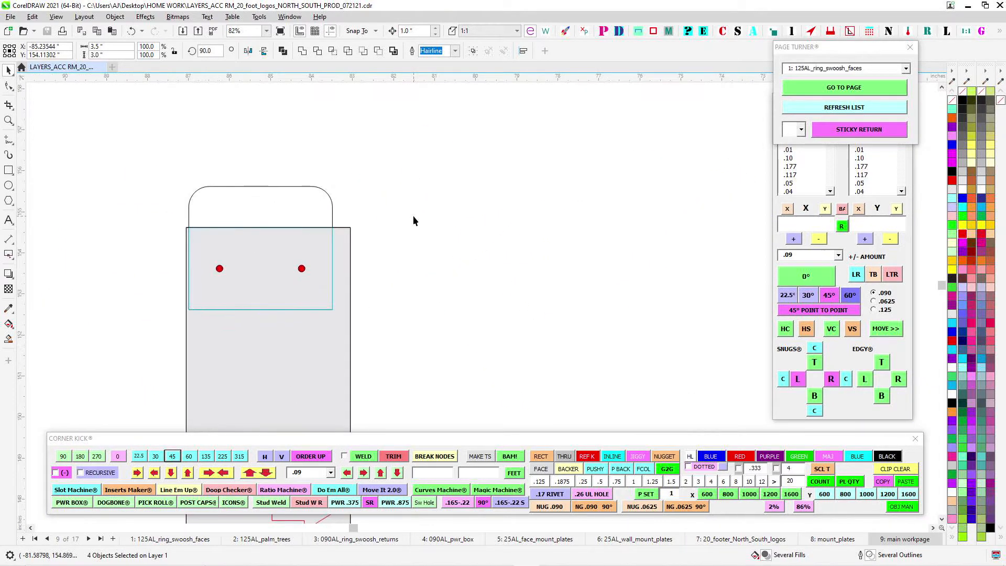
left_click_drag(140, 154, 387, 332)
scroll(367, 191, "up", 1)
left_click(367, 191)
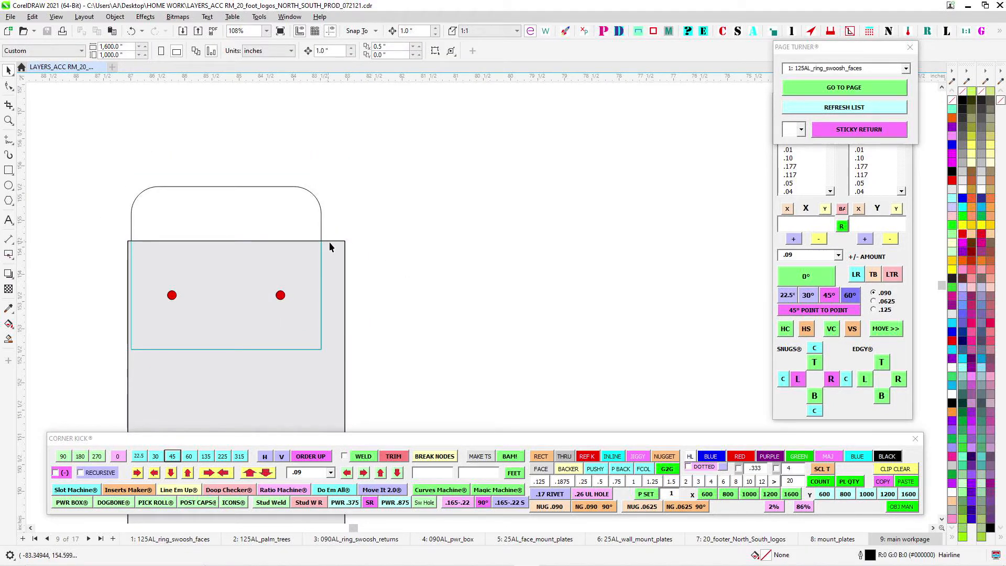
- Select the arrow on the 2 IN return strip to check its engraving
scroll(329, 246, "down", 2)
scroll(335, 268, "down", 5)
left_click_drag(413, 277, 338, 213)
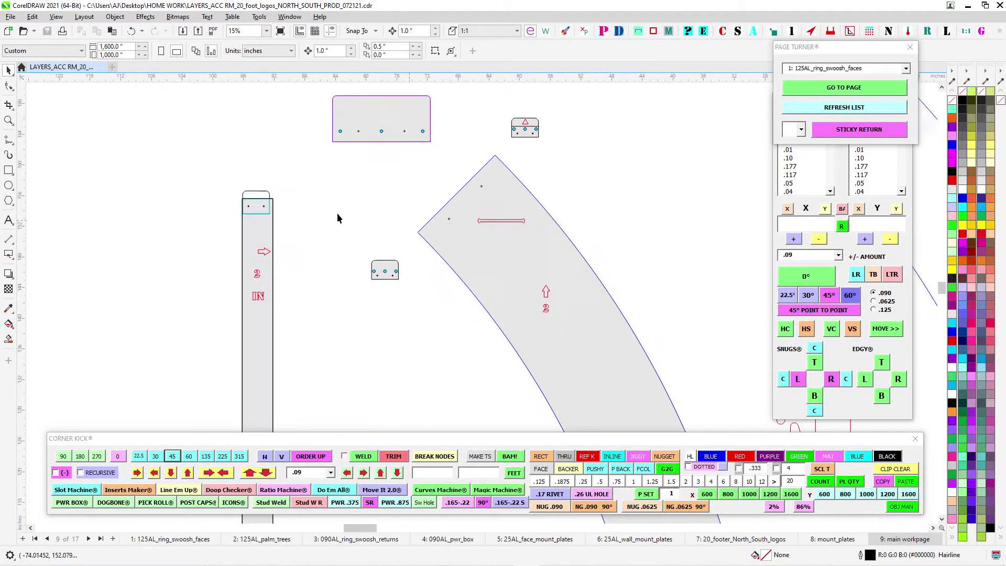
scroll(248, 253, "up", 2)
left_click_drag(191, 225, 320, 262)
scroll(327, 261, "down", 2)
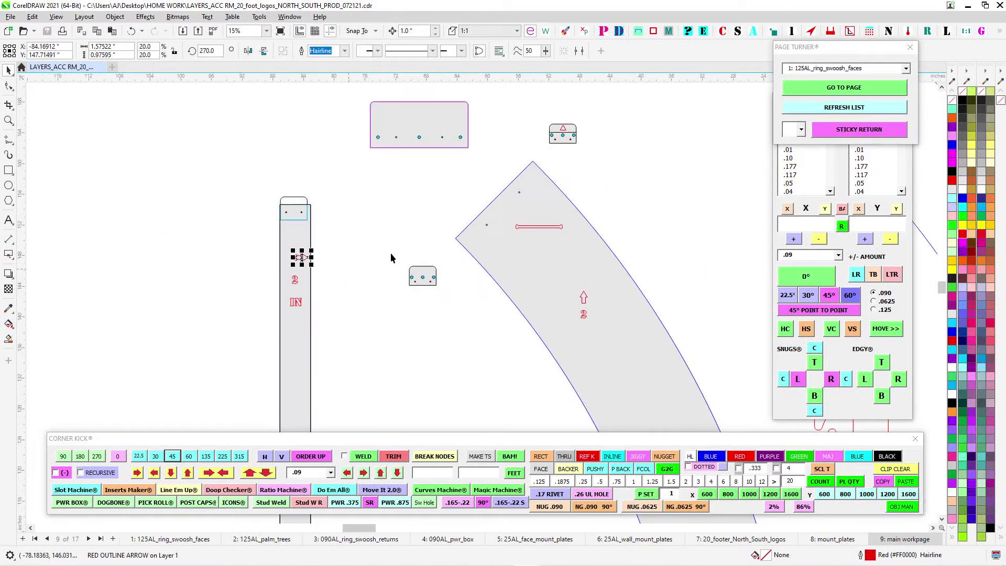
- Examine the end of the number 2 ring face together with the loose mount plate and clips around it
left_click_drag(455, 226, 319, 230)
scroll(328, 229, "down", 3)
scroll(314, 189, "up", 1)
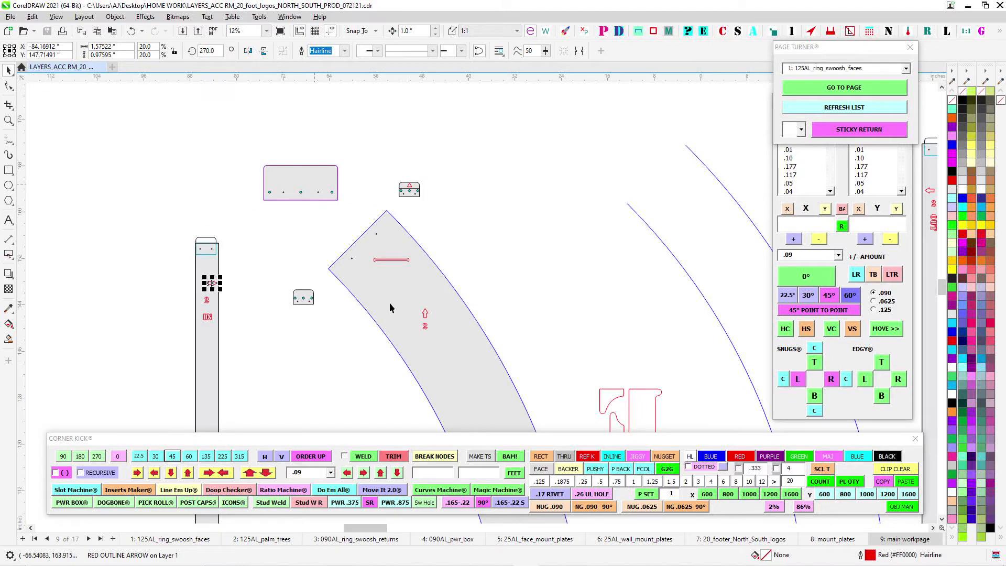
scroll(328, 203, "up", 1)
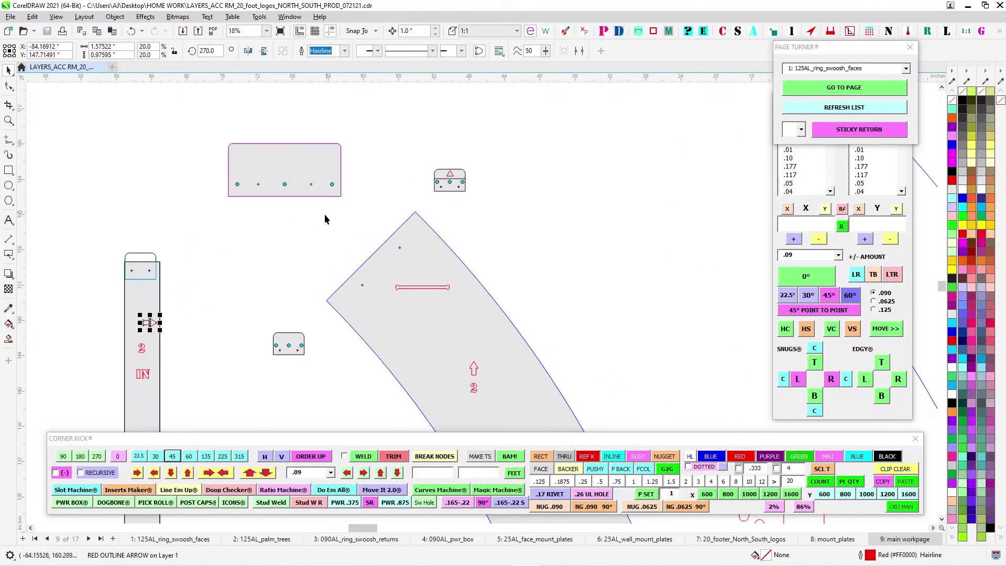
- Find the ring seam detail marked .1875 CLECOS and select its plate group to show which part bridges the seam
scroll(325, 214, "down", 4)
left_click_drag(543, 255, 208, 287)
left_click(347, 229)
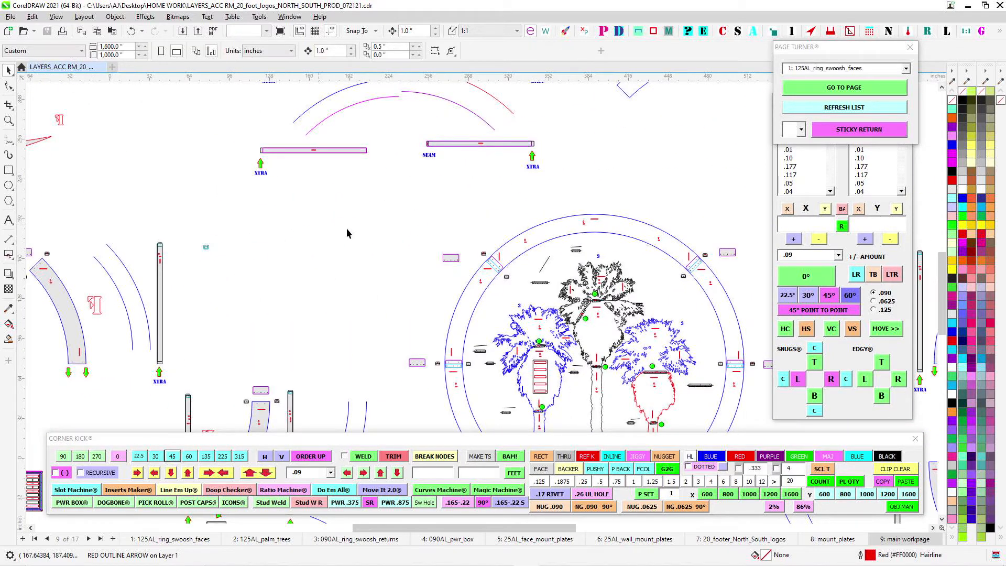
scroll(347, 228, "down", 1)
left_click_drag(455, 199, 197, 285)
left_click_drag(513, 197, 223, 226)
left_click_drag(443, 141, 431, 218)
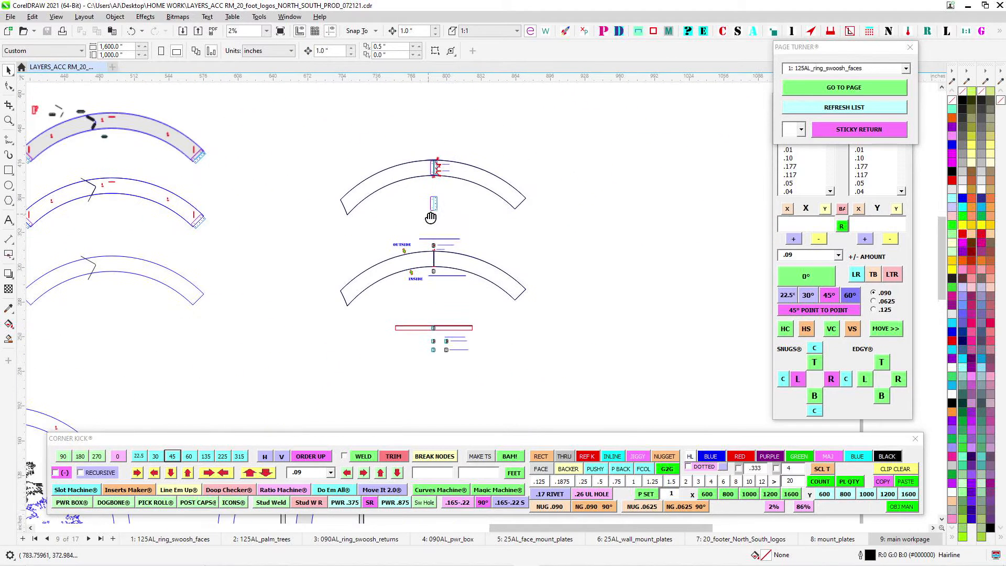
scroll(430, 155, "up", 3)
scroll(493, 208, "up", 2)
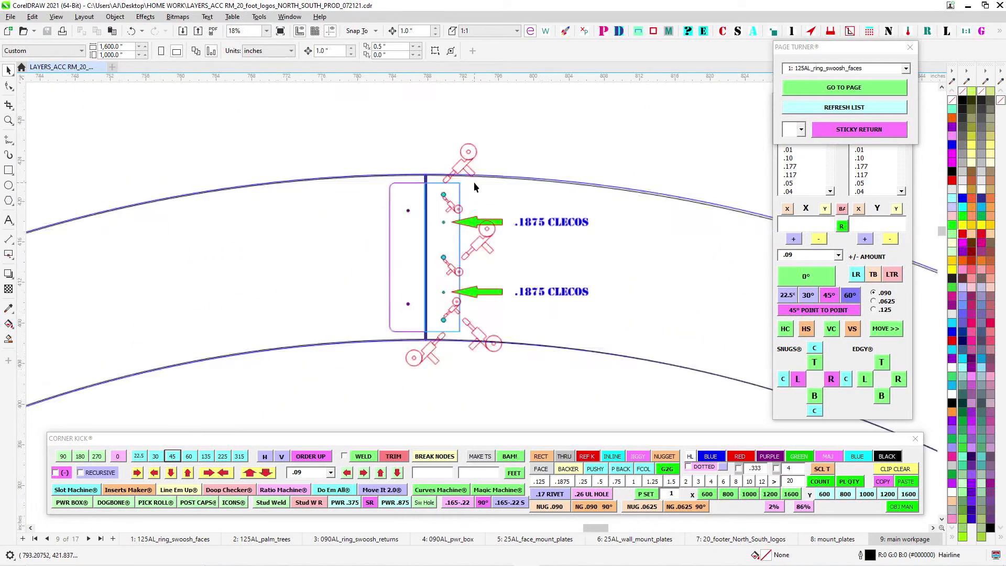
left_click(457, 193)
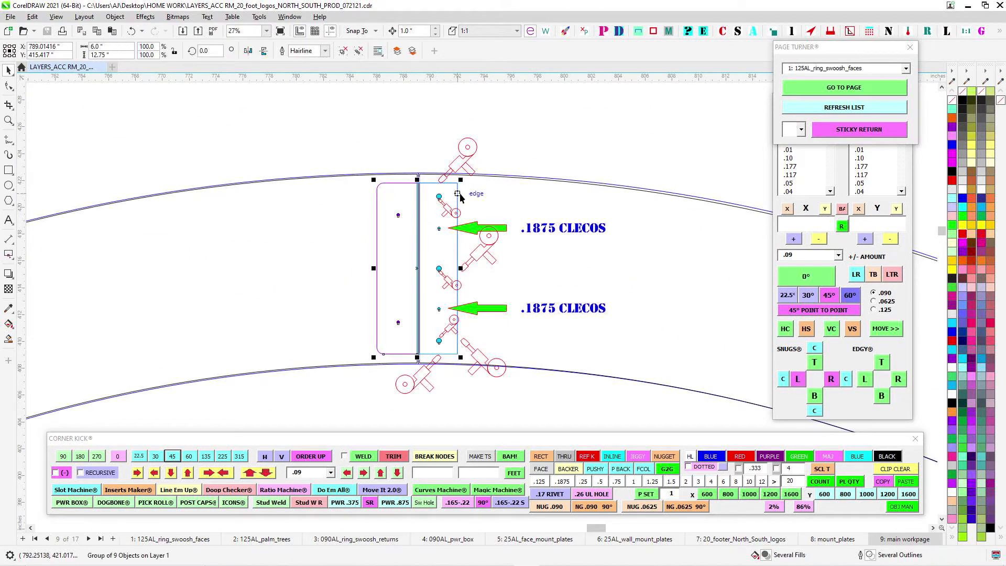
left_click(445, 343)
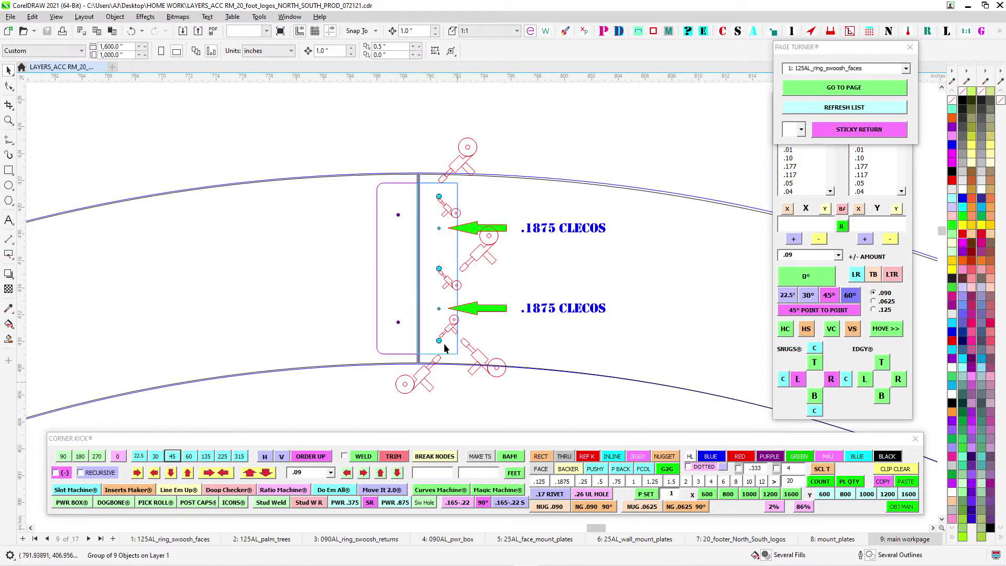
- Examine the seam plate's cleco holes, larger blue holes and purple holes in the .1875 CLECOS detail
scroll(443, 344, "up", 3)
scroll(437, 286, "up", 2)
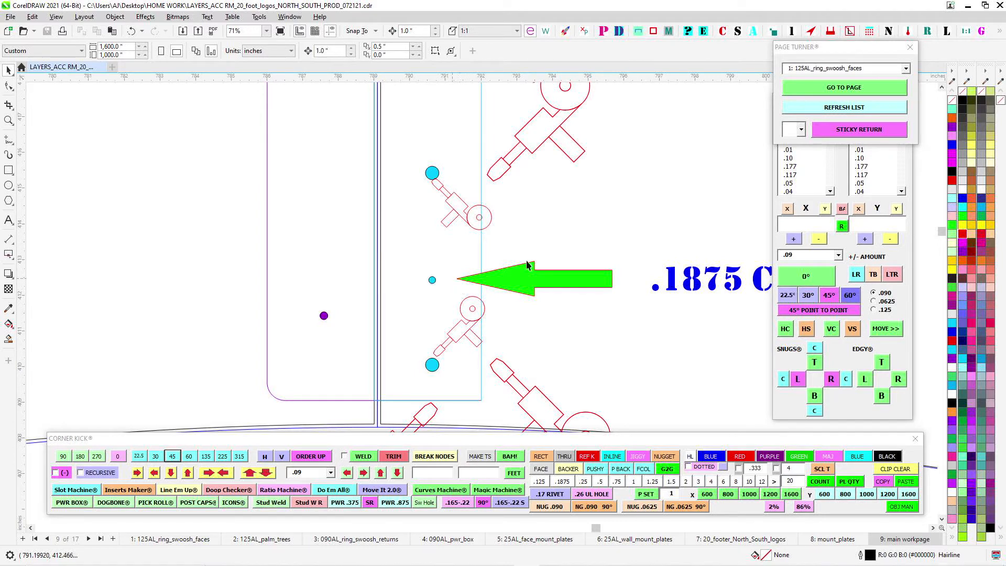
scroll(527, 265, "down", 2)
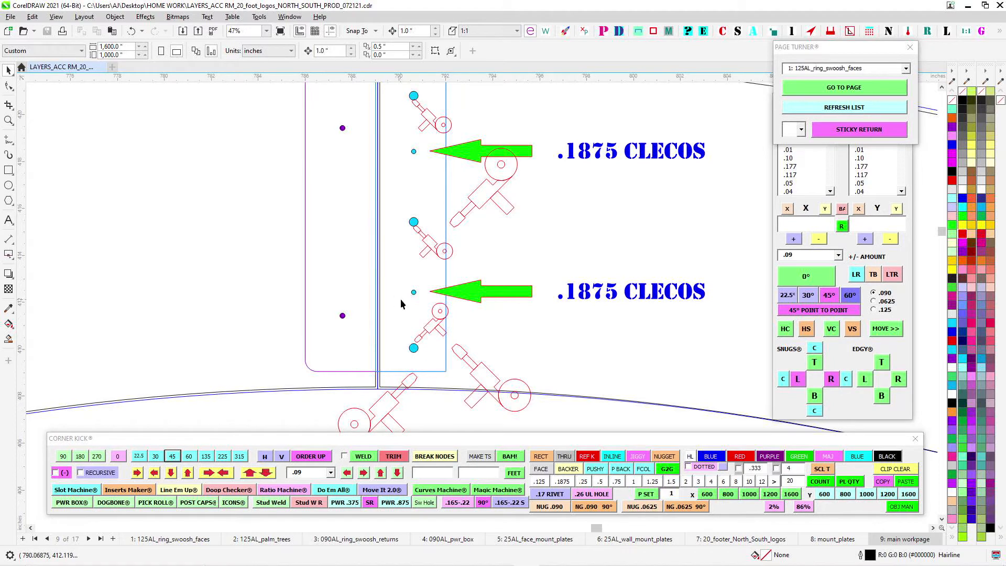
scroll(401, 303, "up", 2)
scroll(451, 199, "down", 1)
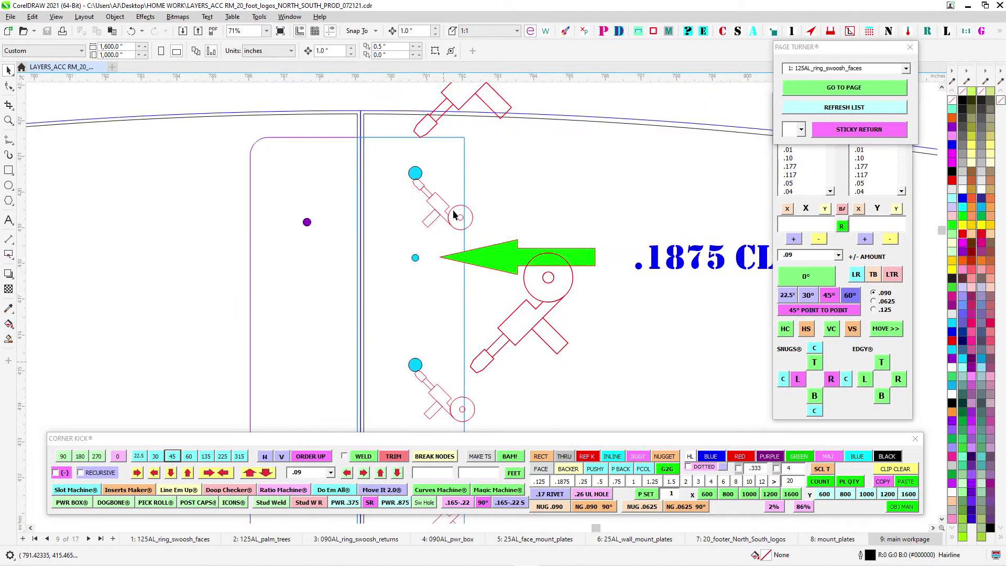
scroll(416, 191, "down", 1)
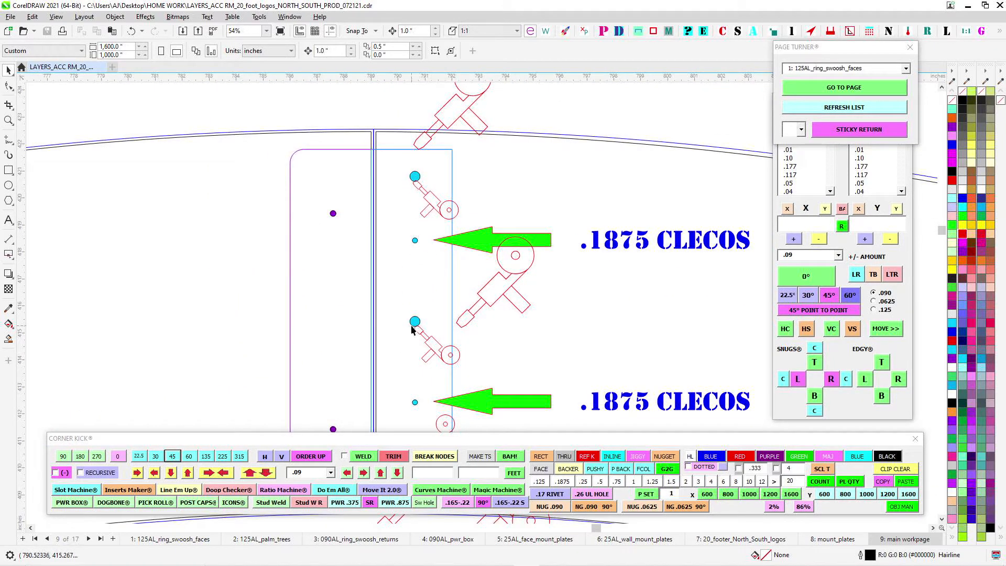
mouse_move(432, 400)
left_mouse_down()
mouse_move(492, 236)
mouse_move(457, 301)
left_mouse_up()
scroll(476, 254, "up", 2)
scroll(478, 254, "down", 3)
scroll(500, 257, "down", 3)
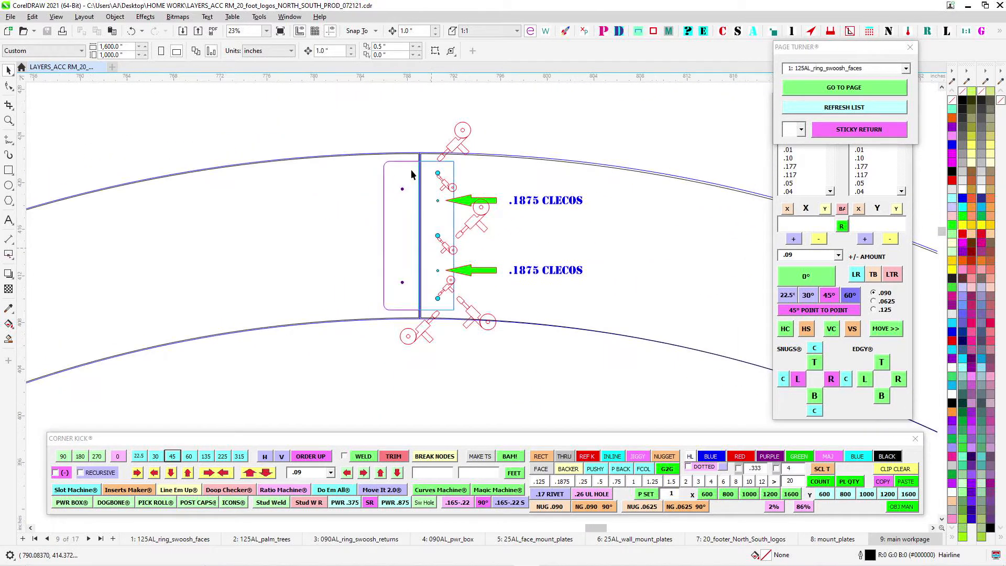
scroll(411, 169, "up", 1)
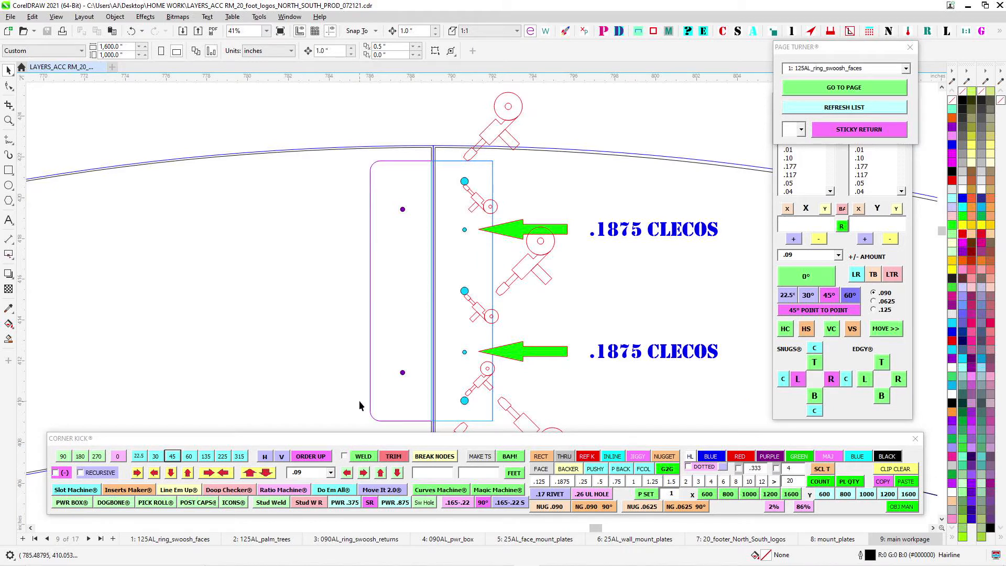
scroll(435, 272, "down", 2)
scroll(428, 264, "up", 1)
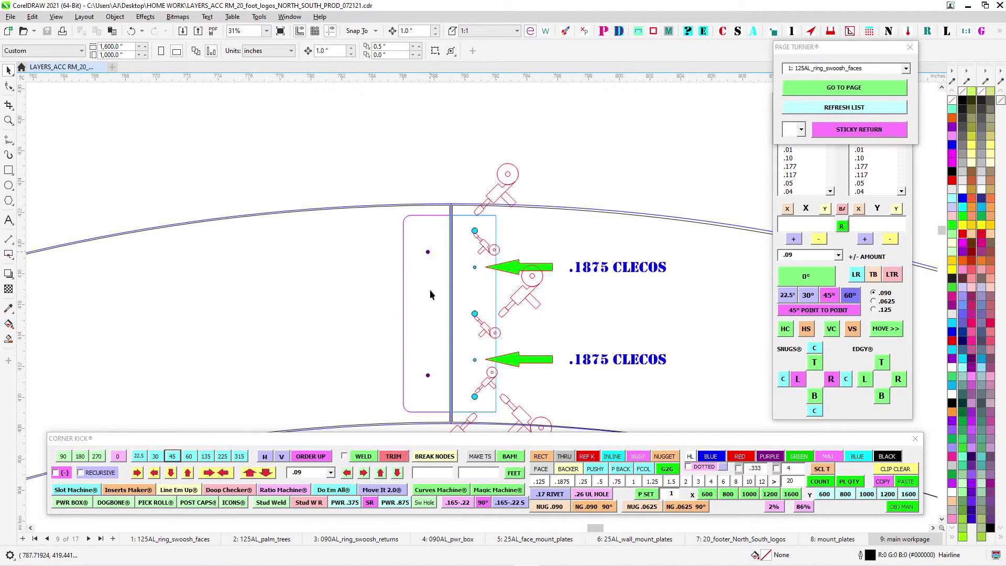
- Examine the drilled end of the number 3 ring face marked by two green arrows
scroll(425, 376, "down", 9)
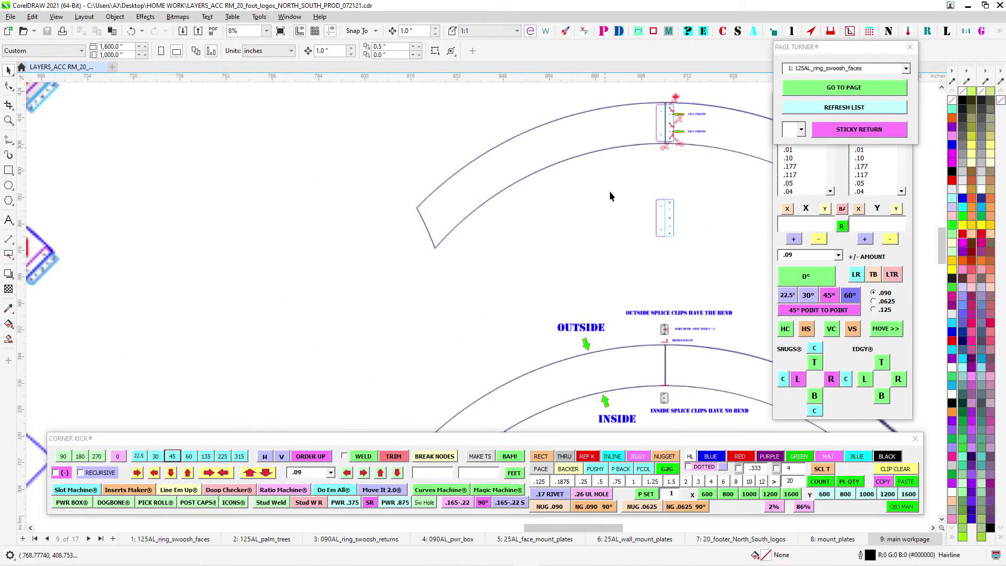
scroll(413, 328, "up", 6)
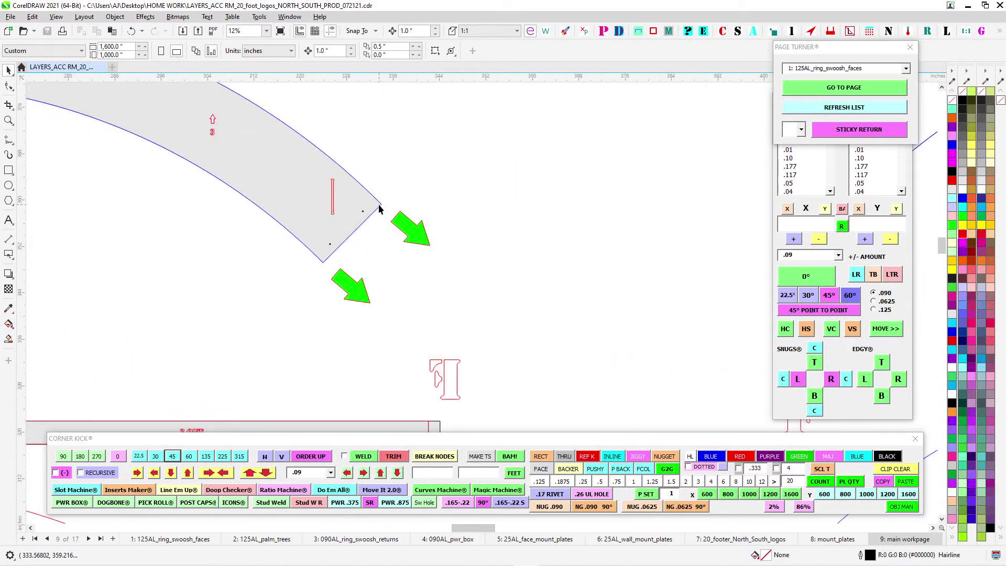
scroll(303, 273, "down", 4)
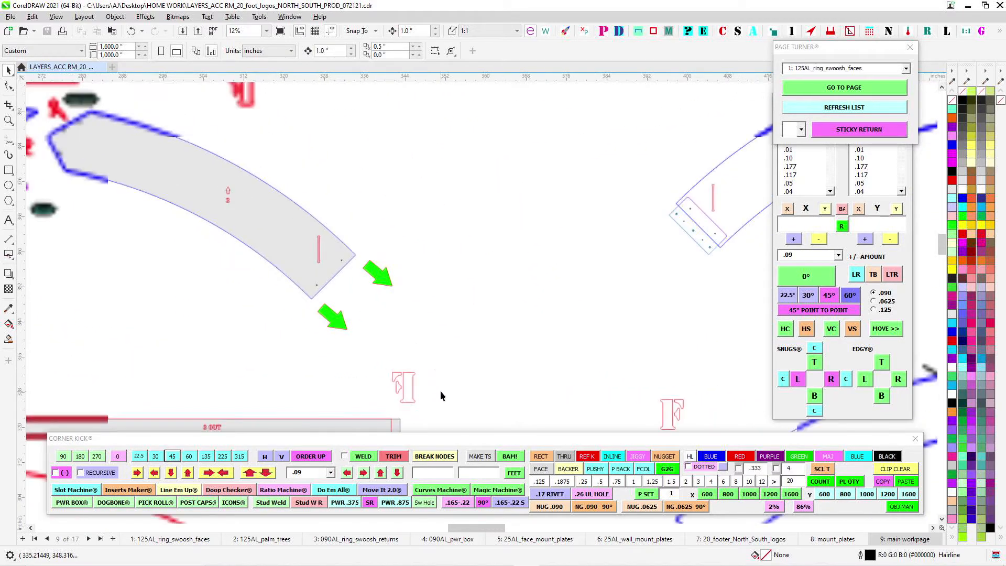
left_click_drag(560, 306, 414, 178)
scroll(414, 173, "down", 1)
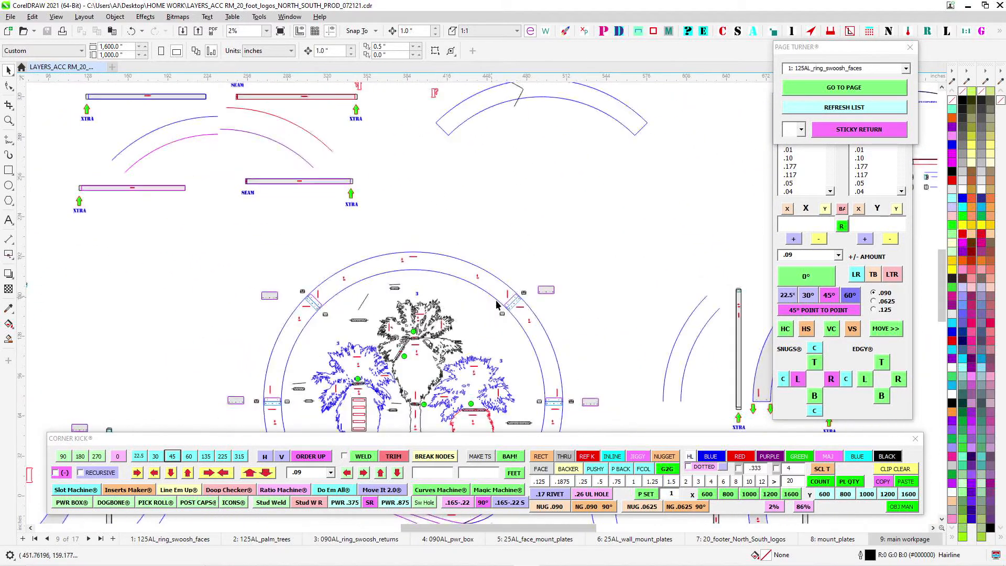
- Examine the angled plate and its holes at the ring seam between faces 3 and 2 in the assembled layout
scroll(503, 302, "up", 5)
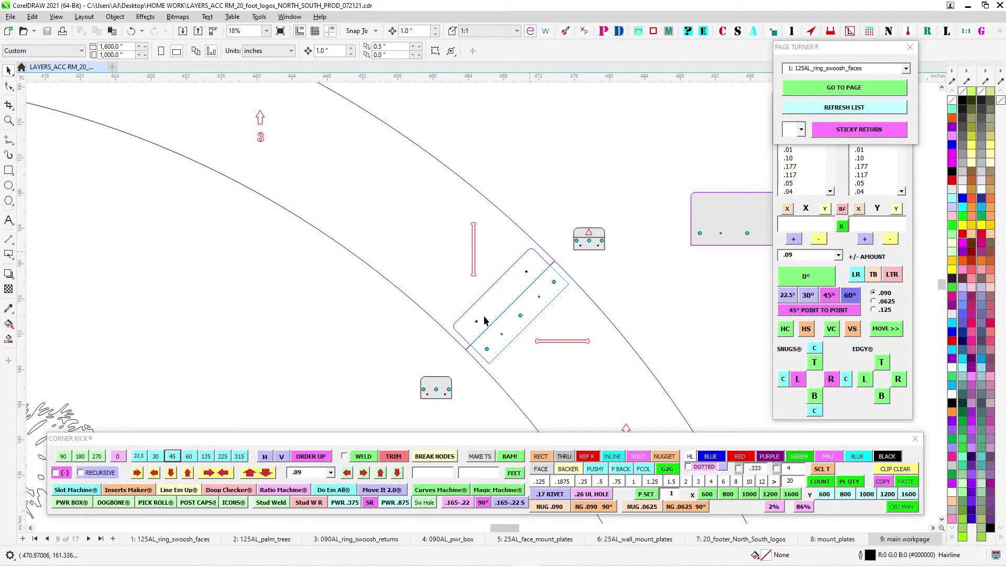
scroll(553, 264, "up", 2)
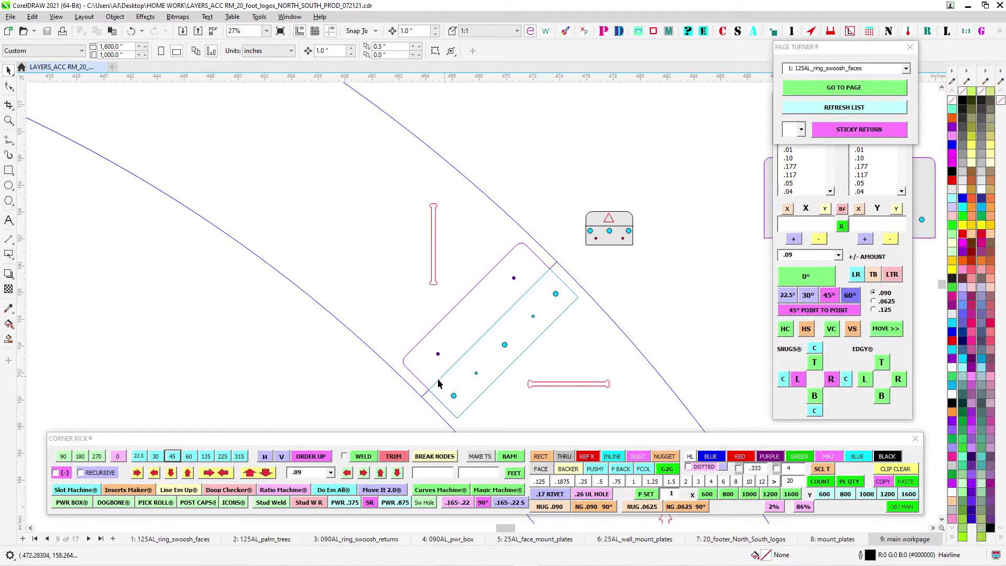
scroll(535, 275, "up", 3)
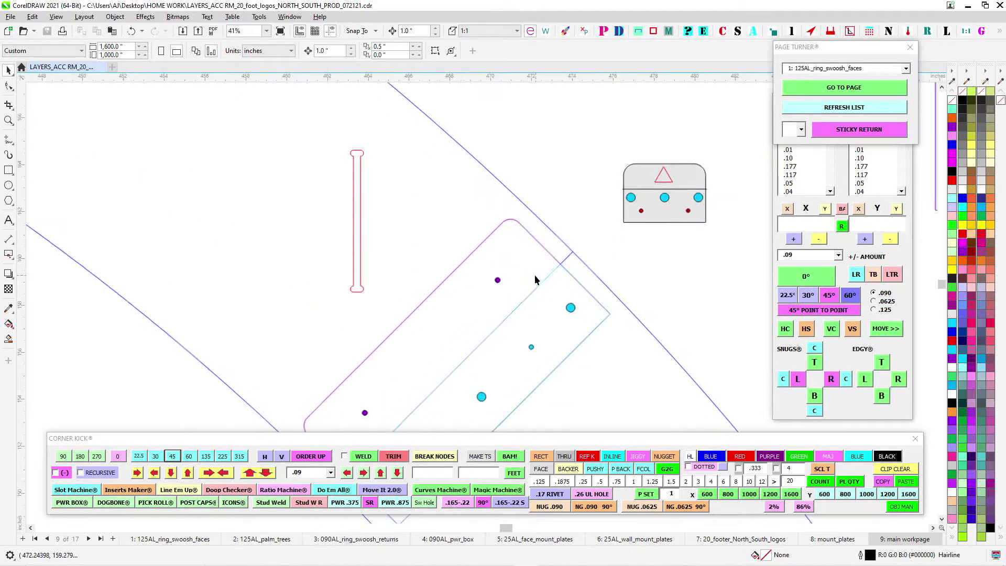
scroll(498, 283, "down", 2)
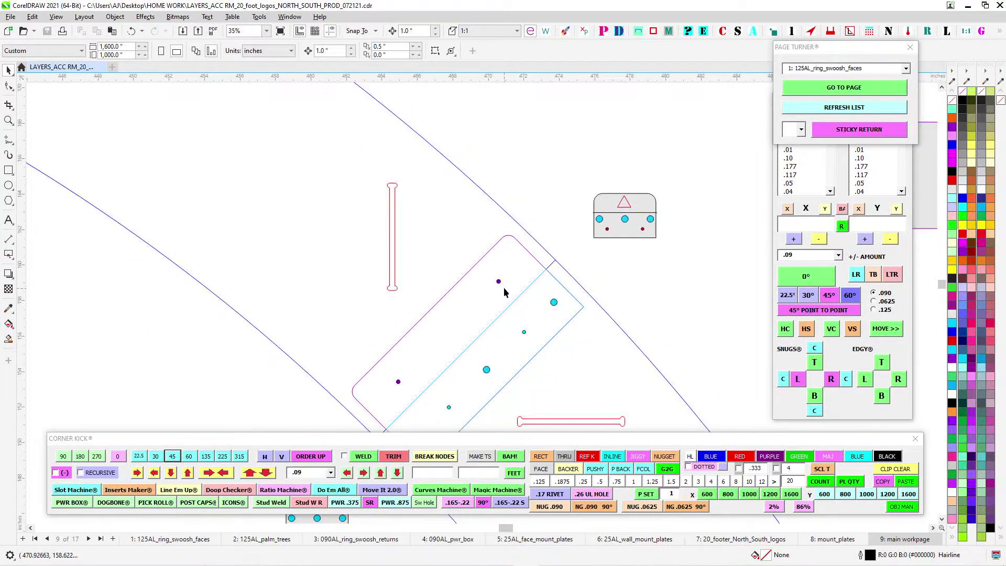
- Select the loose grey mount plate and the small triangle-marked clip beside the ring seam in turn to identify both parts
scroll(518, 254, "down", 2)
scroll(526, 180, "down", 1)
left_click_drag(518, 254, 270, 214)
left_click_drag(377, 125, 666, 249)
scroll(287, 253, "up", 2)
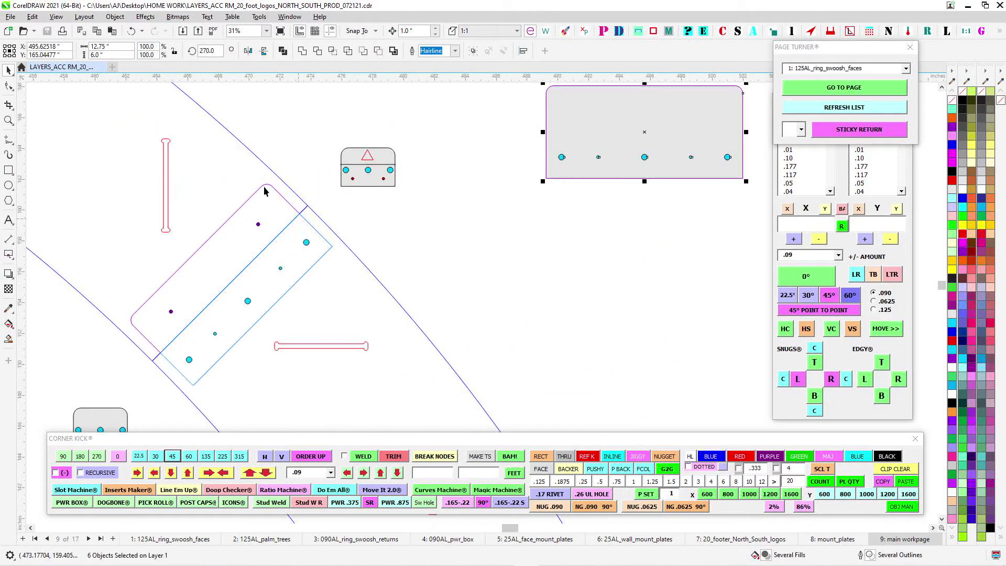
left_click_drag(317, 135, 433, 201)
scroll(375, 157, "up", 1)
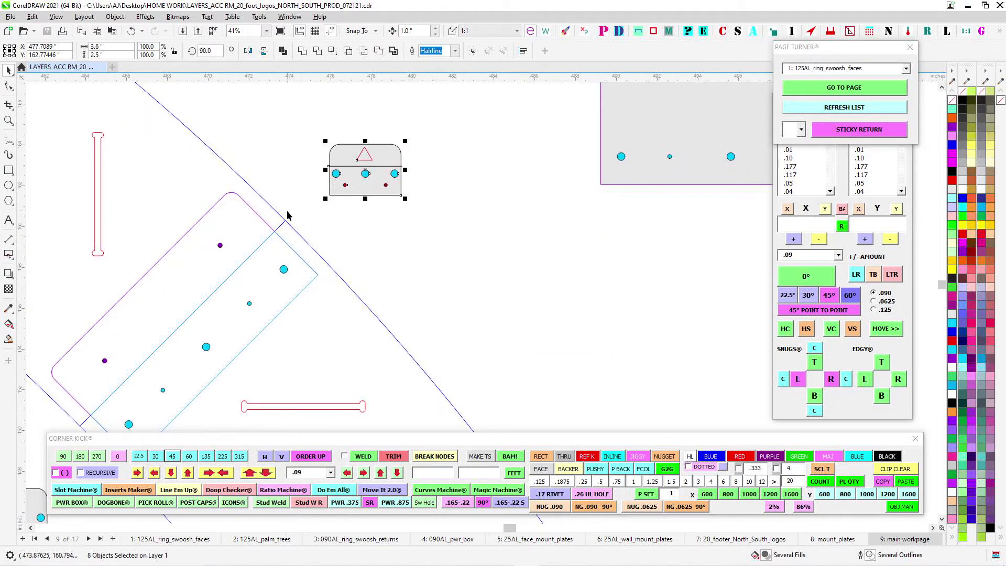
- Find the ring detail marked OUTSIDE and INSIDE that shows where the splice clips go
scroll(368, 262, "down", 4)
left_click_drag(507, 305, 443, 191)
scroll(493, 207, "down", 5)
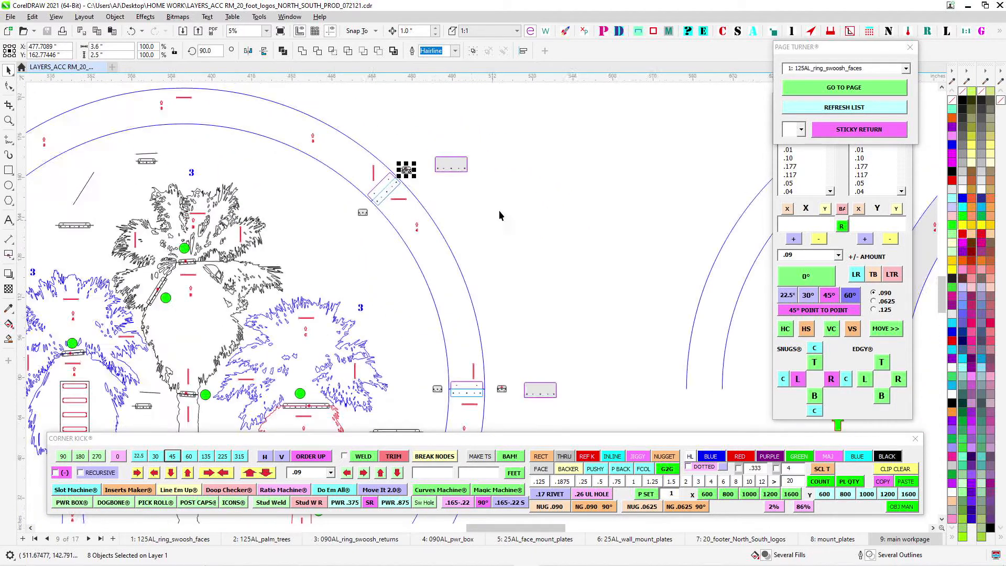
left_click_drag(566, 195, 398, 348)
scroll(577, 199, "up", 4)
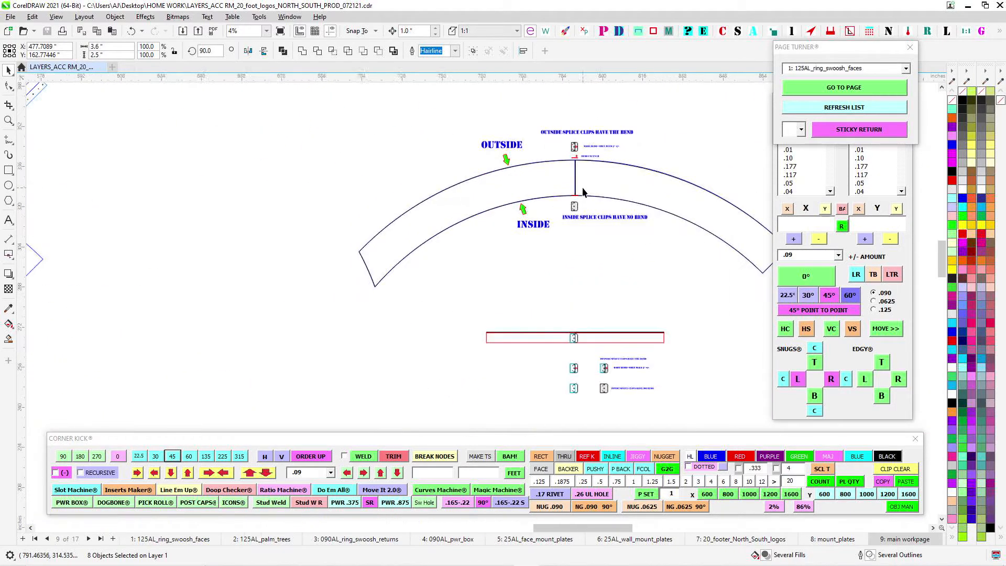
scroll(570, 243, "up", 3)
scroll(570, 243, "down", 3)
- Examine the outside splice clip above the ring seam together with its BABY BEND and BEND FACES IN notes
left_click_drag(560, 146, 534, 312)
scroll(519, 179, "up", 3)
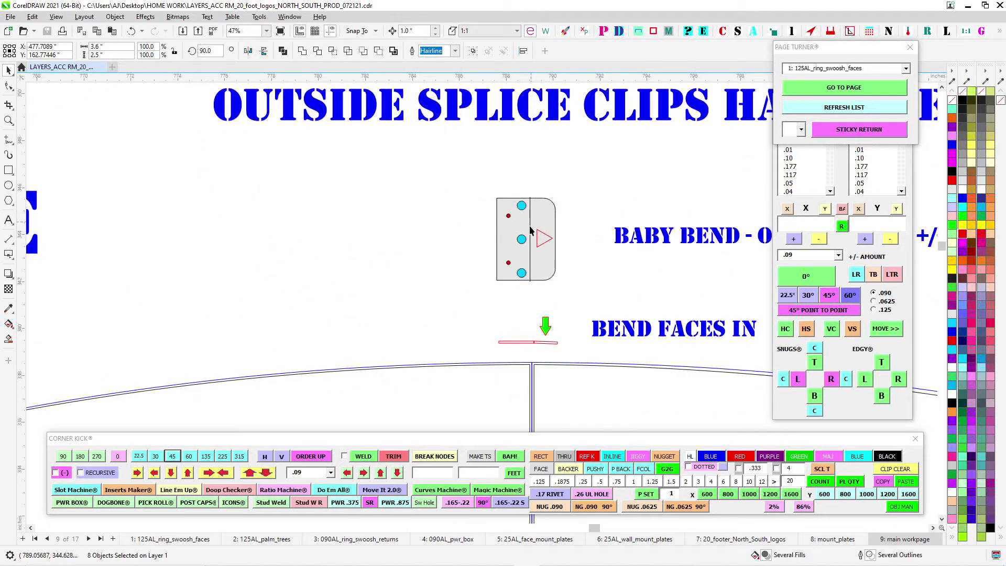
scroll(543, 256, "up", 3)
left_click_drag(558, 247, 156, 216)
scroll(230, 217, "down", 2)
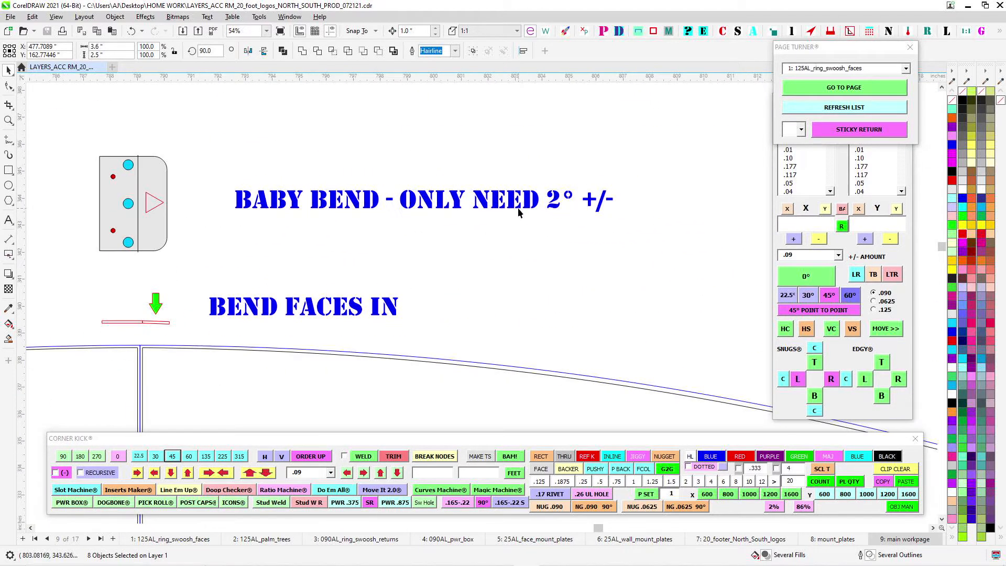
scroll(118, 271, "up", 2)
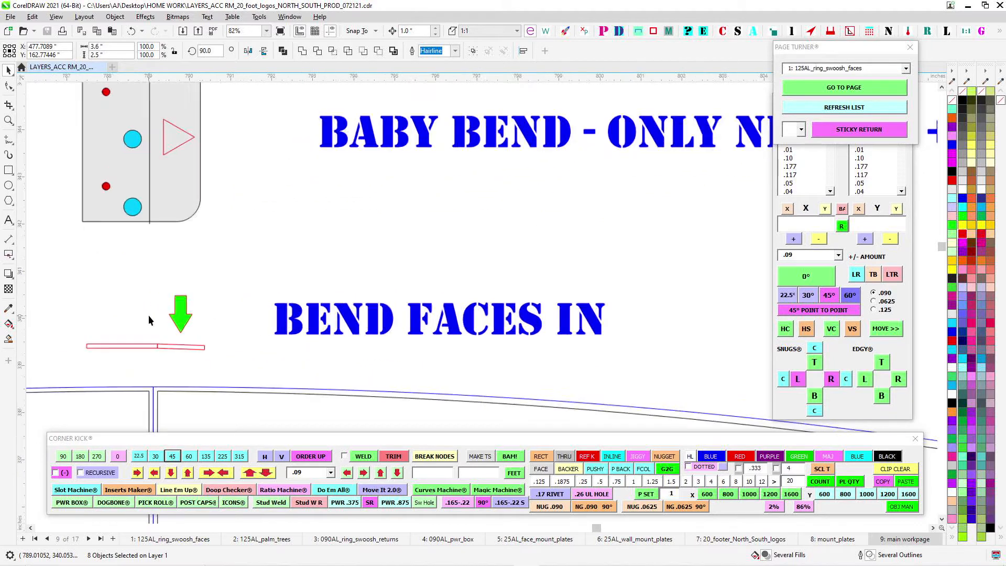
- Select both pieces of the bent clip's edge profile and compare the profile with the outer ring curve at the seam
left_click(197, 352)
left_click_drag(270, 351, 453, 219)
scroll(430, 327, "down", 1)
left_click_drag(271, 195, 413, 307)
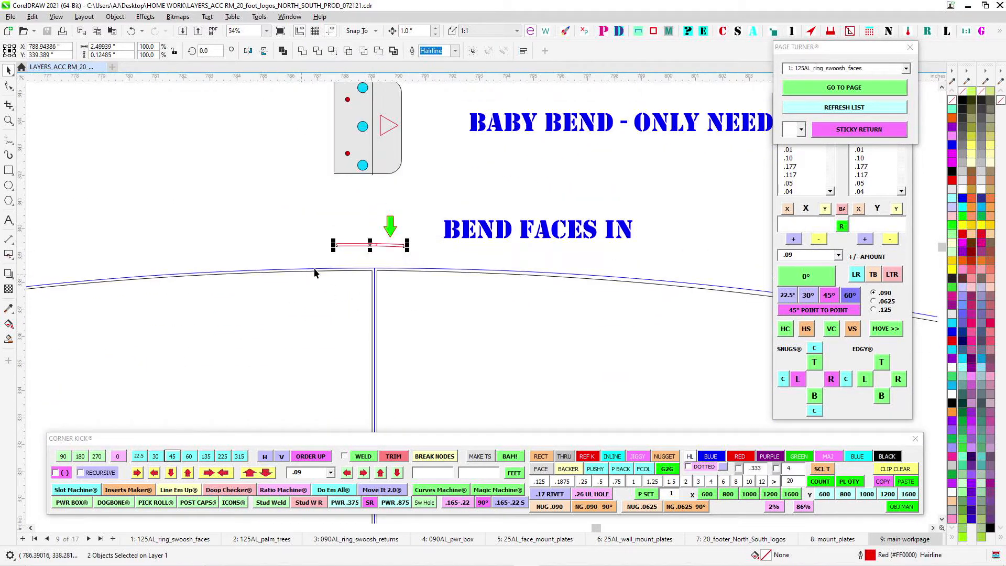
scroll(314, 268, "up", 1)
scroll(471, 289, "down", 2)
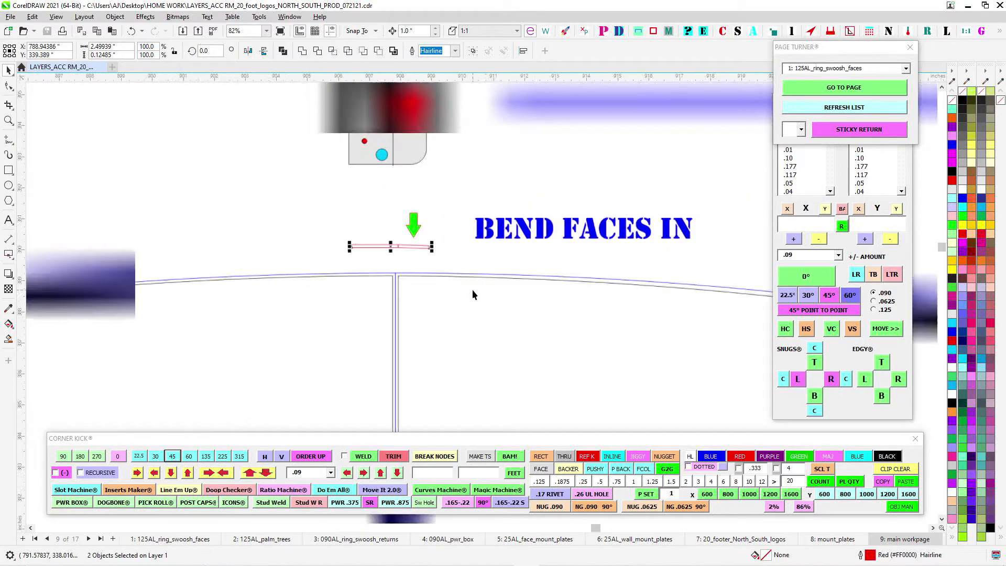
scroll(391, 124, "up", 2)
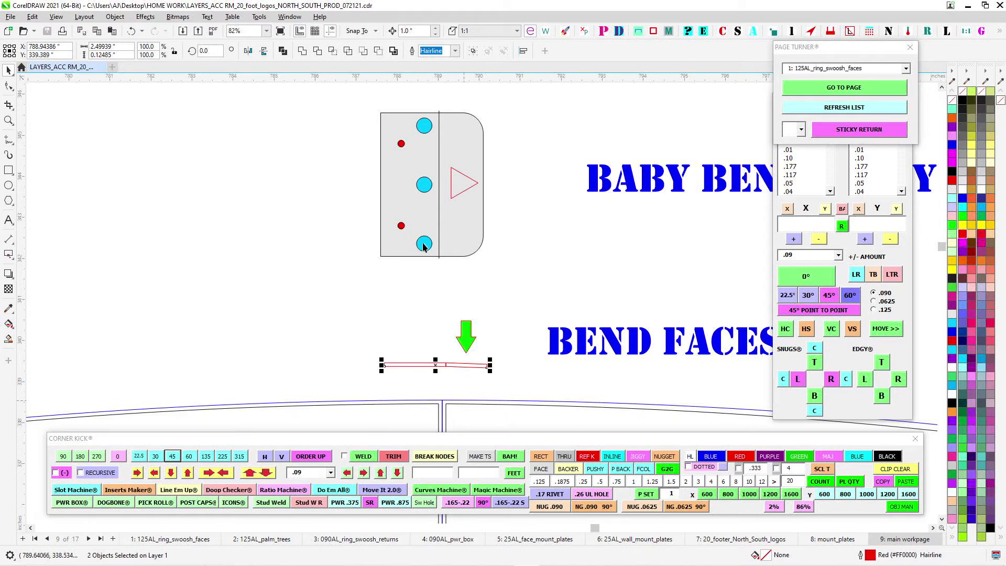
- Examine the outside splice clip's holes and bend line against the bent edge profile below it
left_click_drag(423, 246, 384, 322)
scroll(404, 198, "up", 2)
scroll(402, 226, "down", 3)
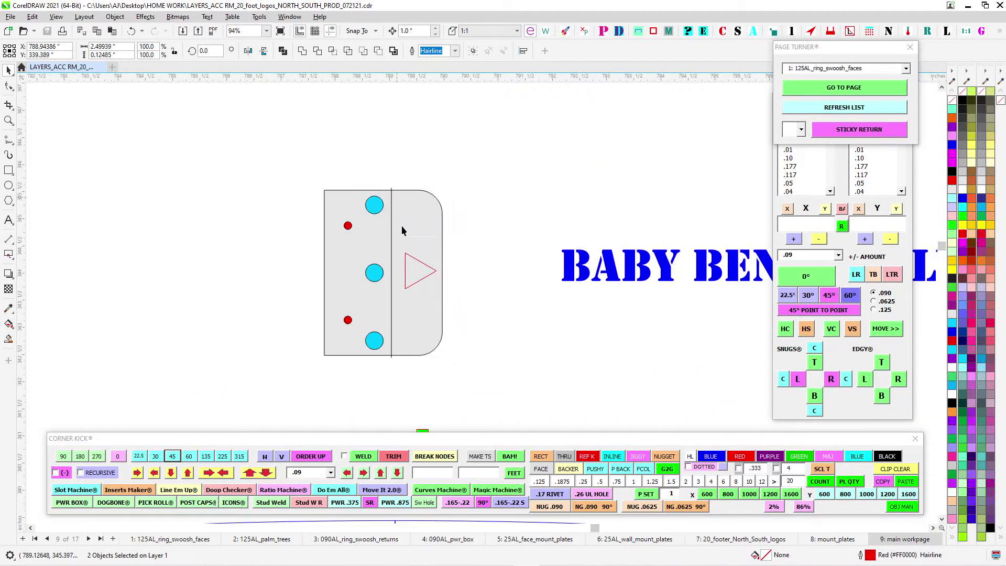
scroll(470, 236, "up", 3)
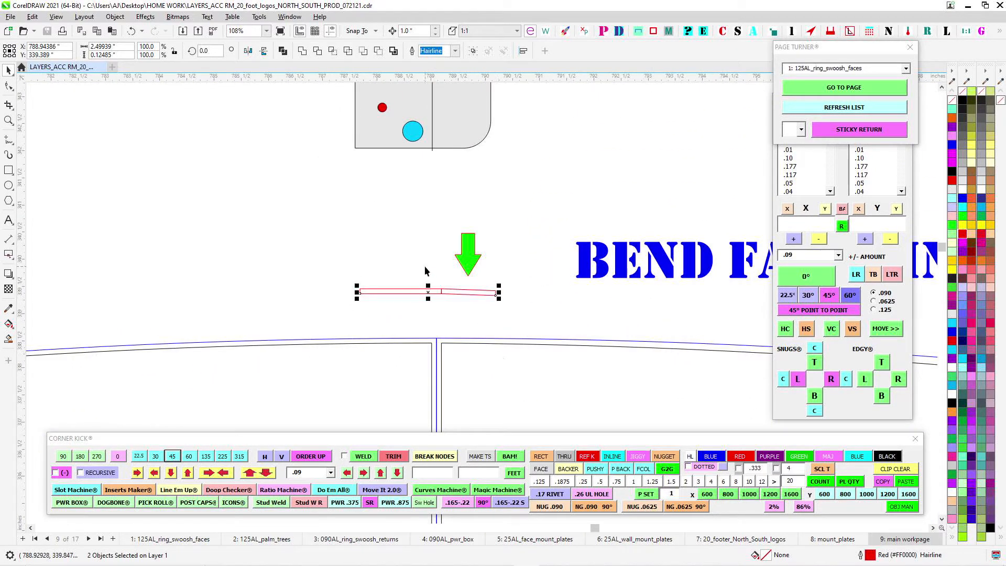
- Select the inside splice clip below the seam and examine its edge profile against the inner ring curve
scroll(489, 351, "down", 4)
left_click_drag(488, 337, 531, 130)
scroll(519, 364, "up", 4)
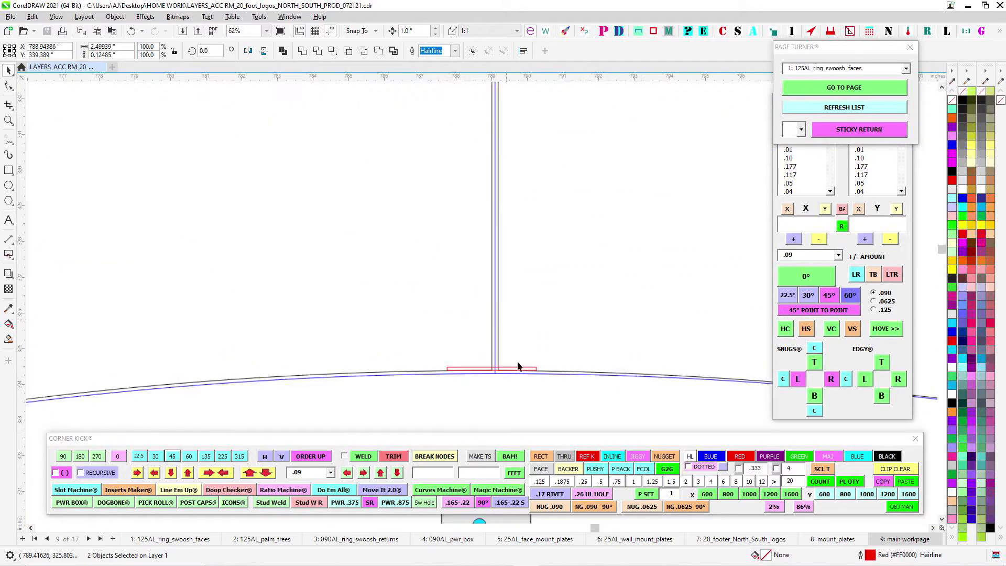
left_click_drag(518, 368, 504, 100)
scroll(497, 109, "down", 3)
left_click_drag(409, 156, 560, 301)
scroll(483, 203, "up", 1)
scroll(485, 204, "up", 2)
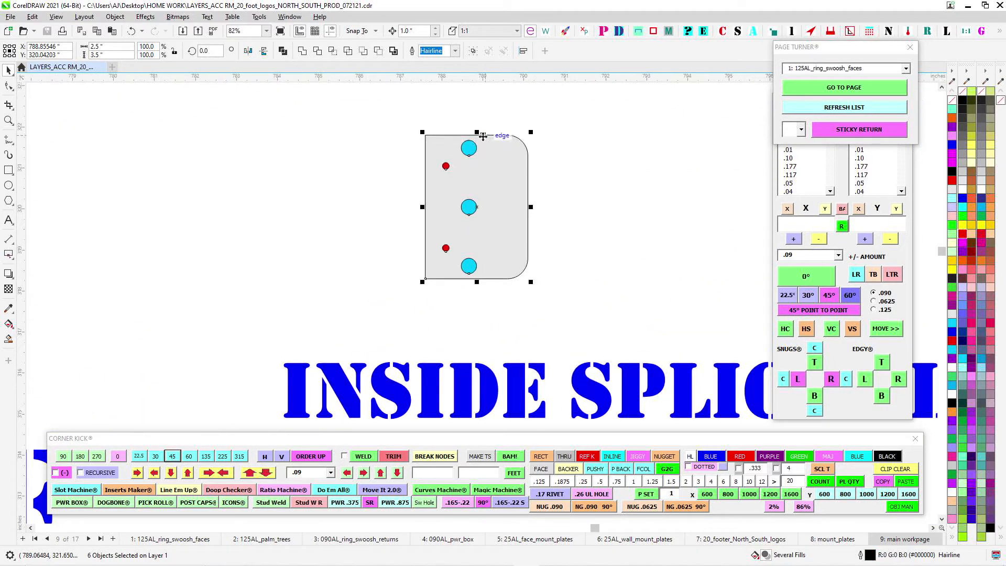
scroll(503, 233, "down", 3)
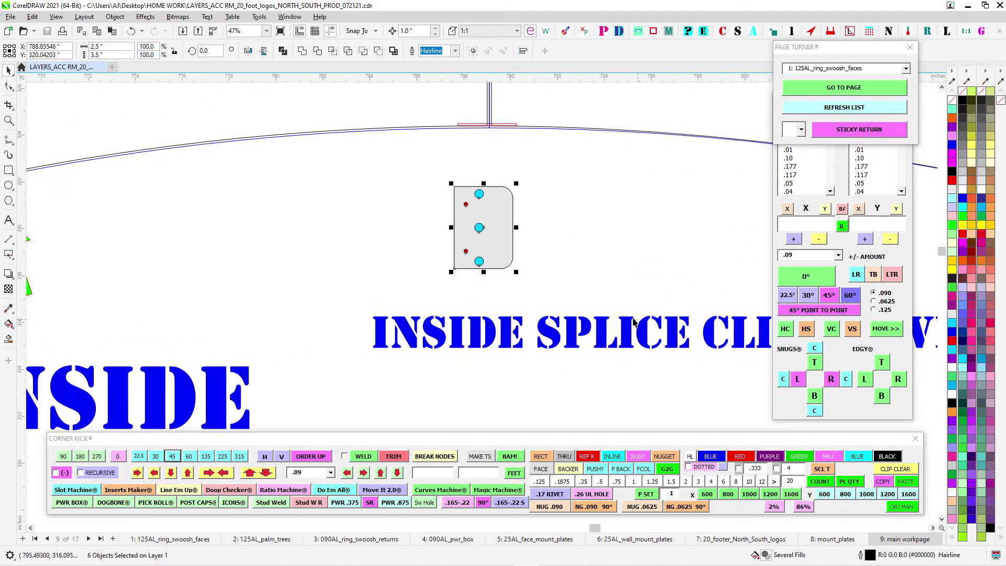
left_click_drag(497, 122, 458, 220)
scroll(459, 220, "up", 7)
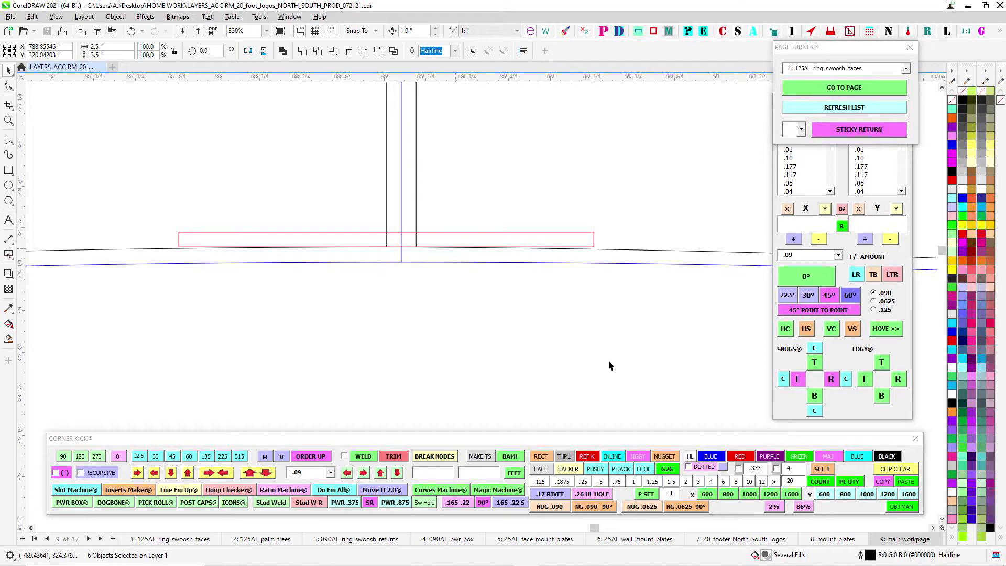
- Return to the BEND FACES IN arrow, recheck the bend direction at the outer seam and reselect the bent profile
scroll(606, 373, "down", 6)
left_click_drag(615, 153, 498, 401)
left_click_drag(497, 143, 506, 246)
scroll(505, 245, "up", 3)
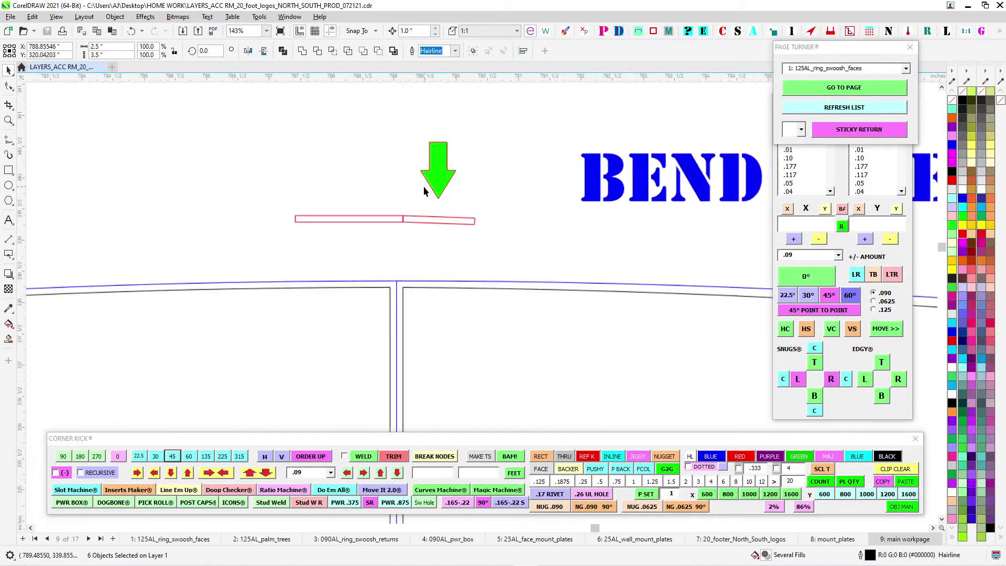
scroll(423, 187, "up", 1)
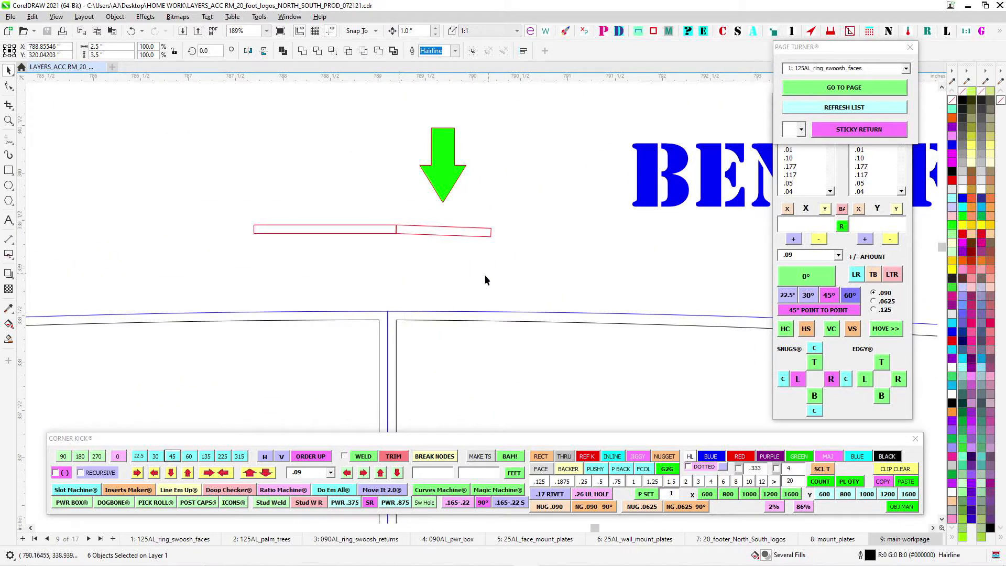
scroll(493, 272, "down", 7)
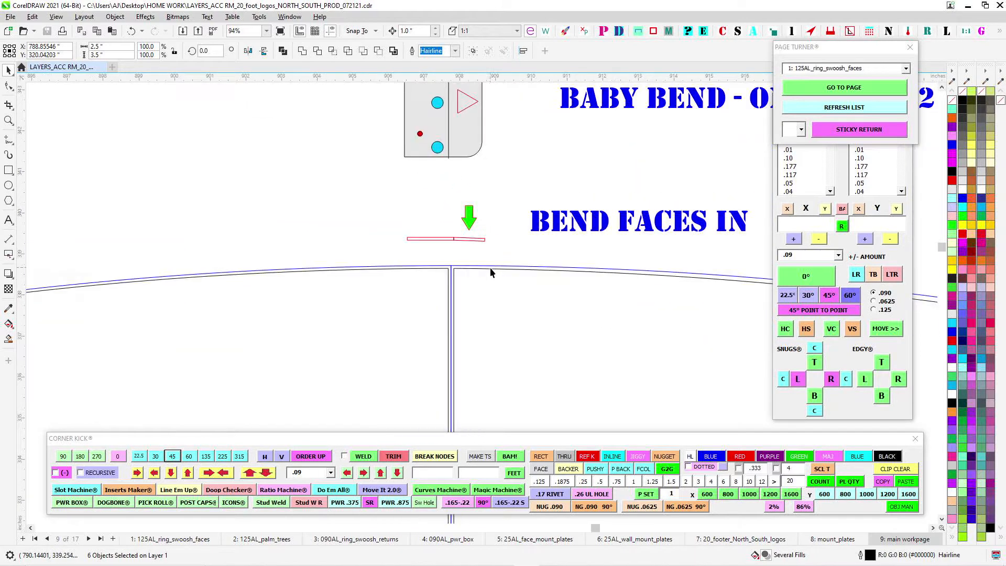
scroll(500, 321, "up", 1)
scroll(493, 305, "up", 3)
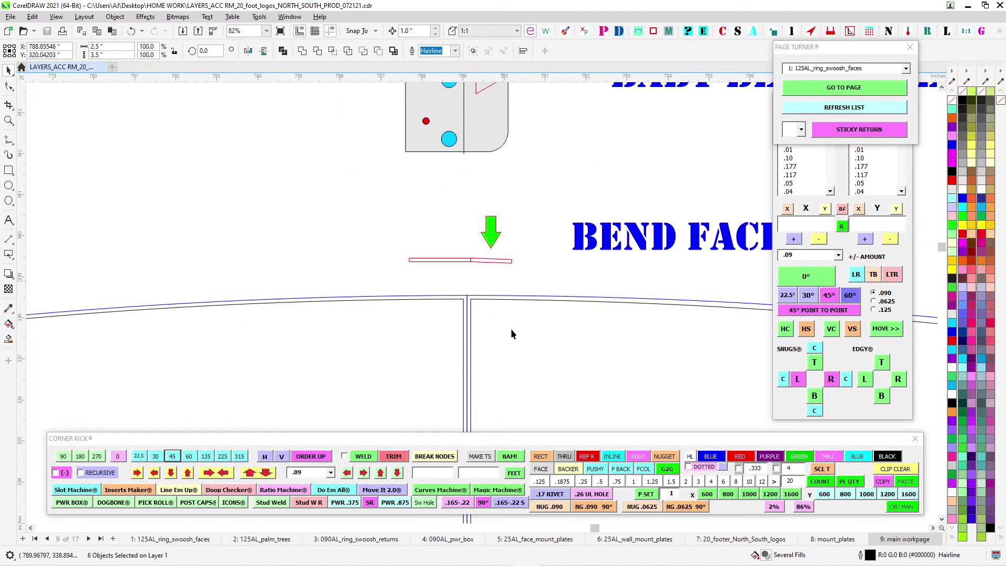
scroll(456, 296, "up", 2)
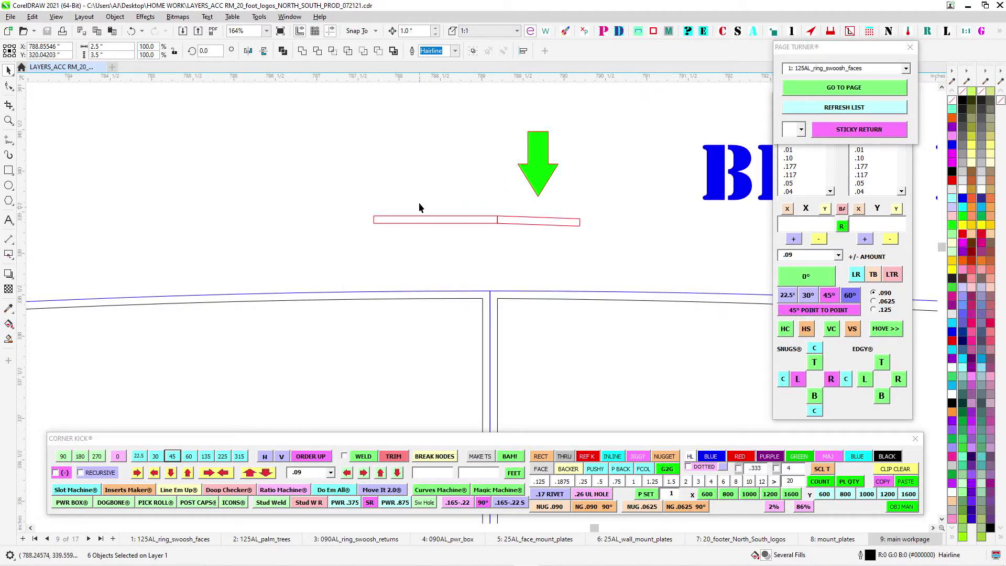
left_click_drag(708, 265, 708, 266)
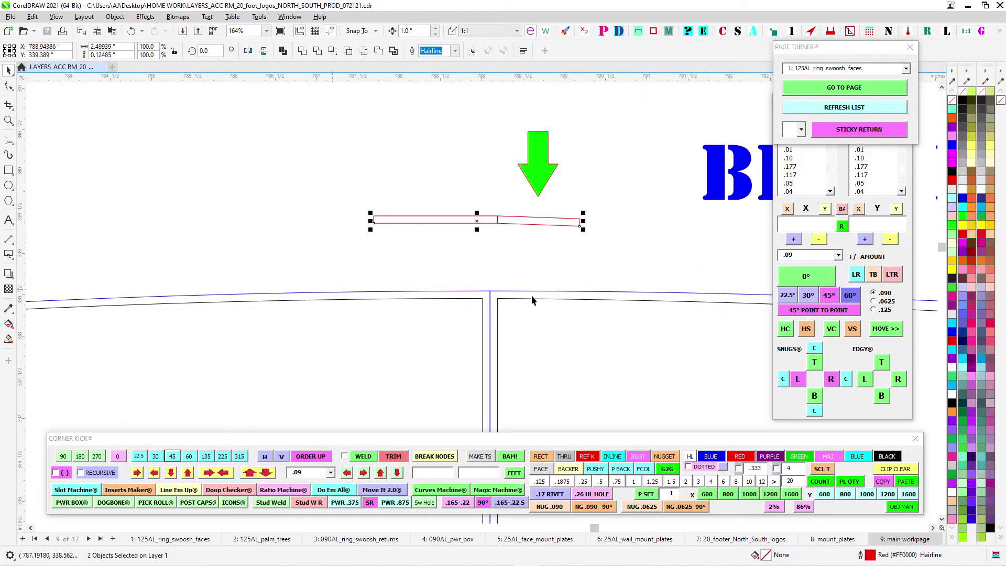
scroll(563, 252, "down", 8)
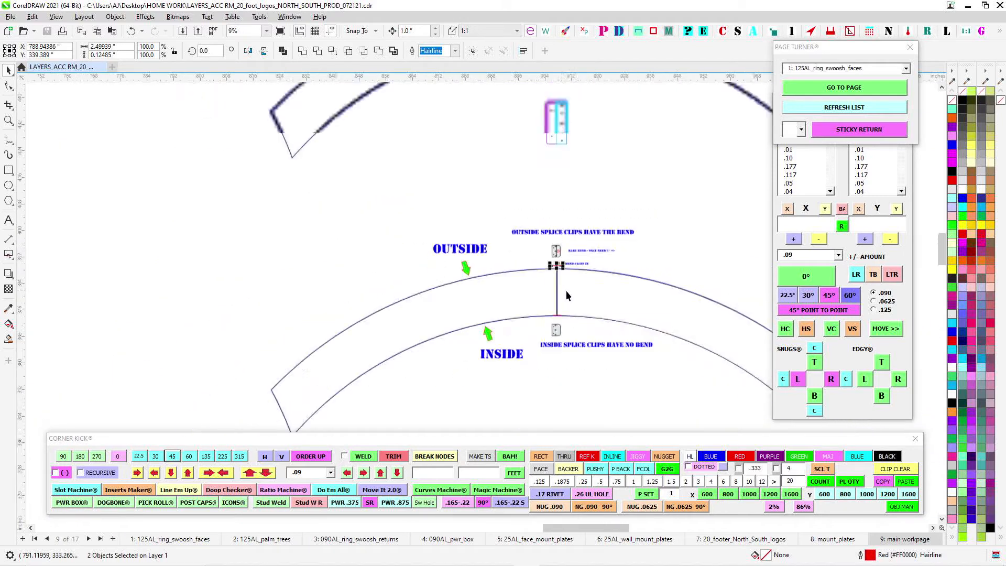
- Review the whole OUTSIDE and INSIDE ring detail with its two splice clip notes
scroll(574, 259, "down", 4)
left_click_drag(554, 204, 530, 312)
scroll(545, 356, "up", 5)
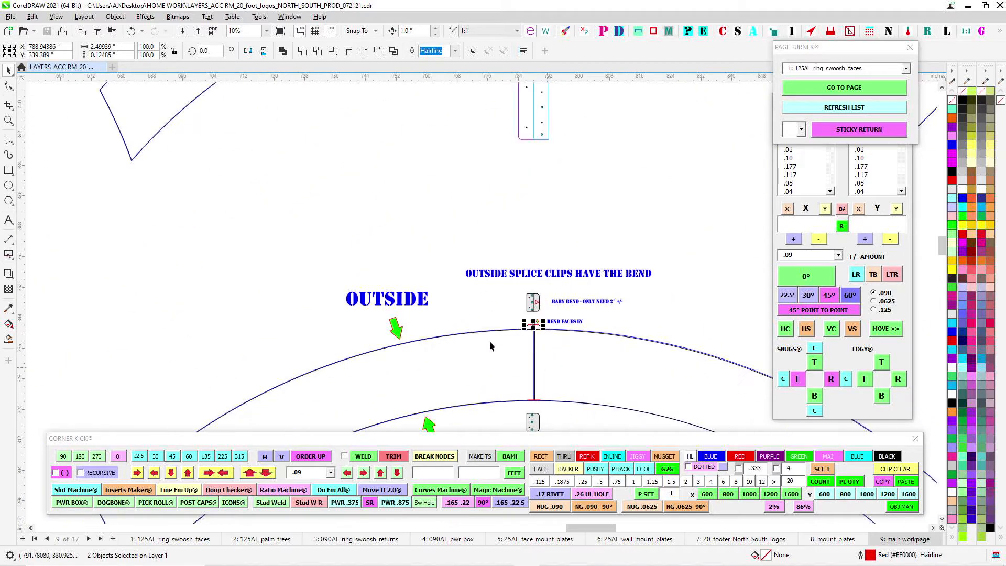
scroll(564, 329, "down", 1)
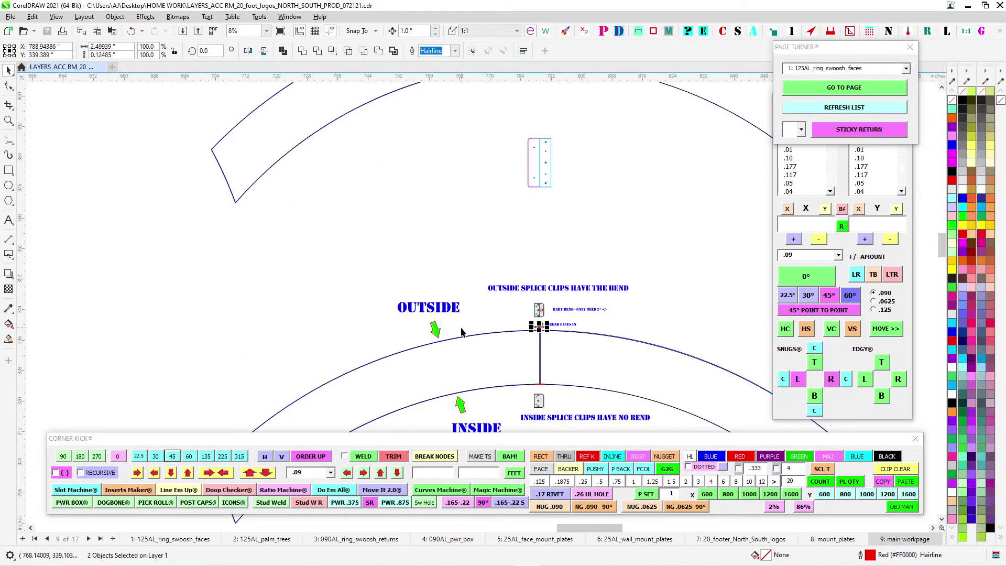
left_click_drag(461, 329, 389, 204)
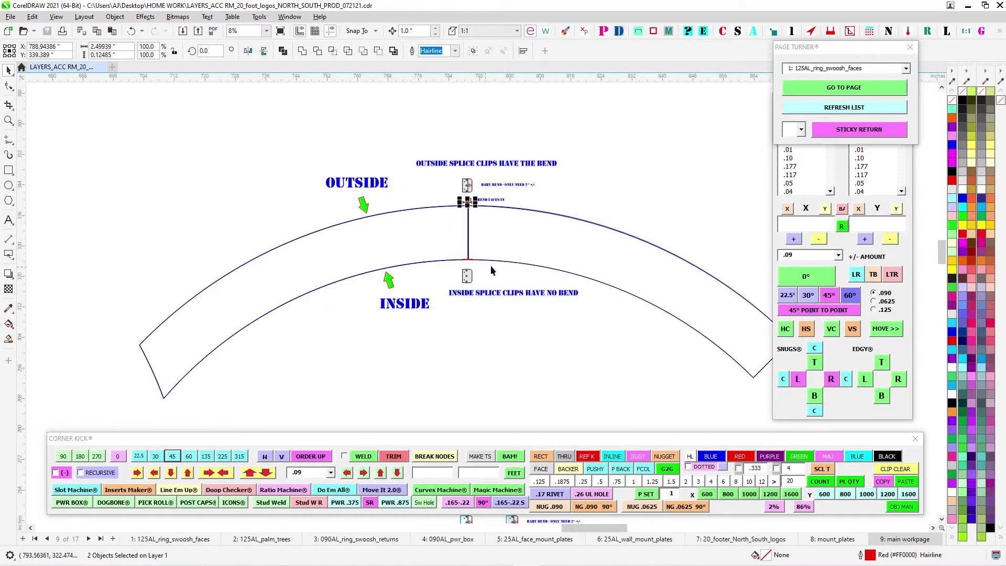
scroll(491, 266, "up", 3)
- Find the assembled palm-tree ring and examine the mount plate and splice clips at its upper-right seam
scroll(395, 285, "down", 7)
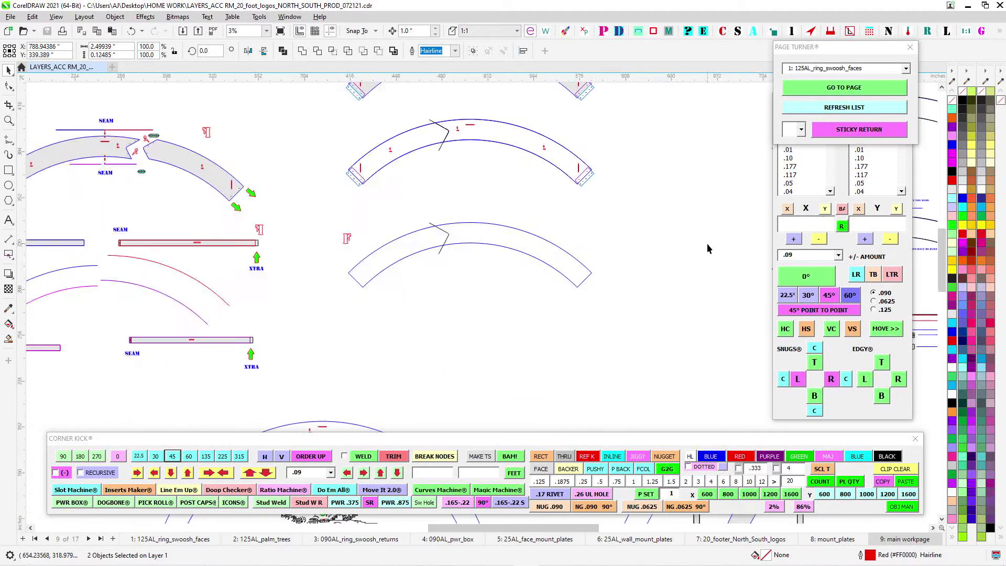
scroll(708, 249, "down", 3)
left_click_drag(435, 362, 337, 198)
scroll(452, 210, "up", 3)
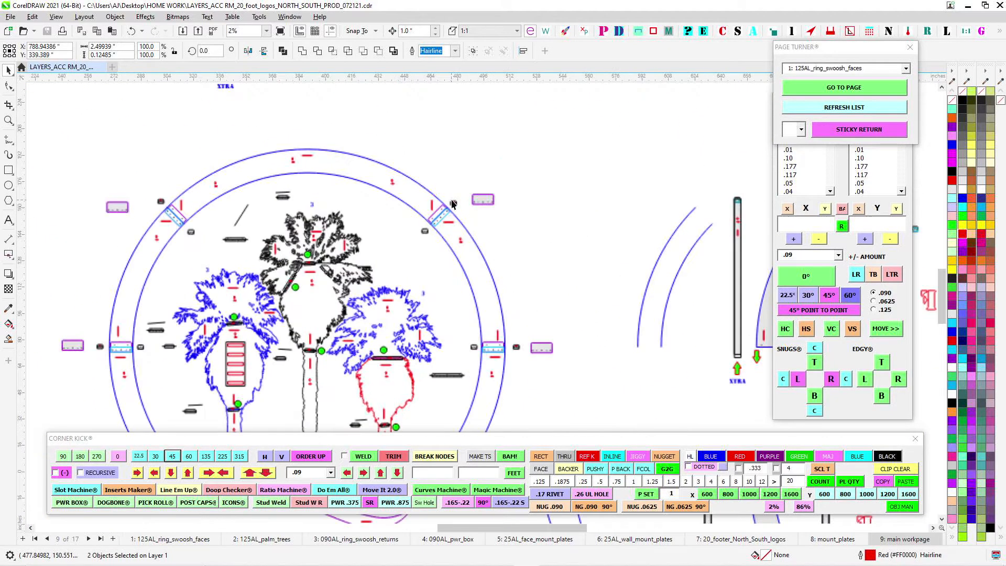
scroll(453, 205, "up", 3)
scroll(454, 212, "down", 5)
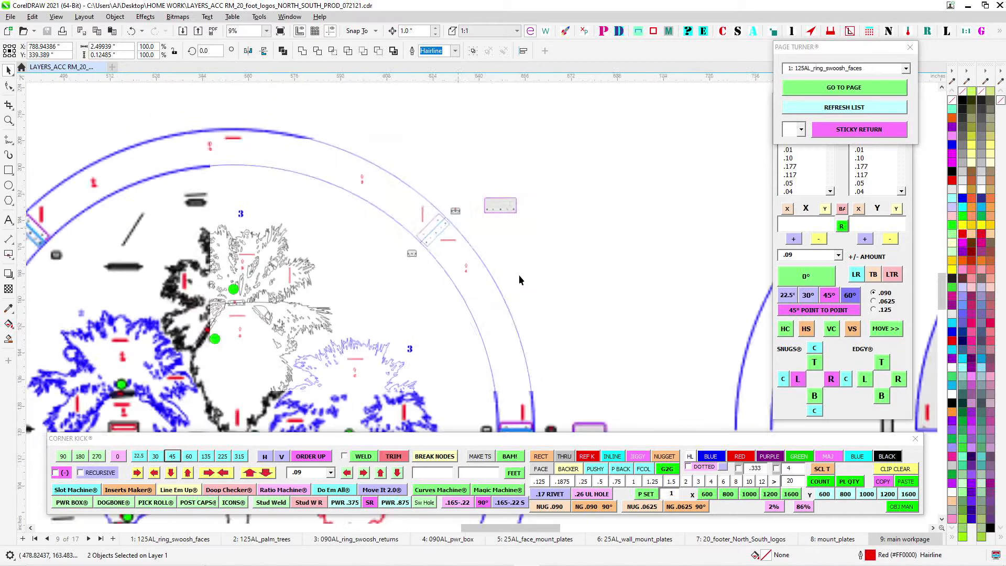
- Examine the drilled end of the number 4 ring face and its two splice clips, selecting the face outline to identify it
scroll(519, 236, "up", 5)
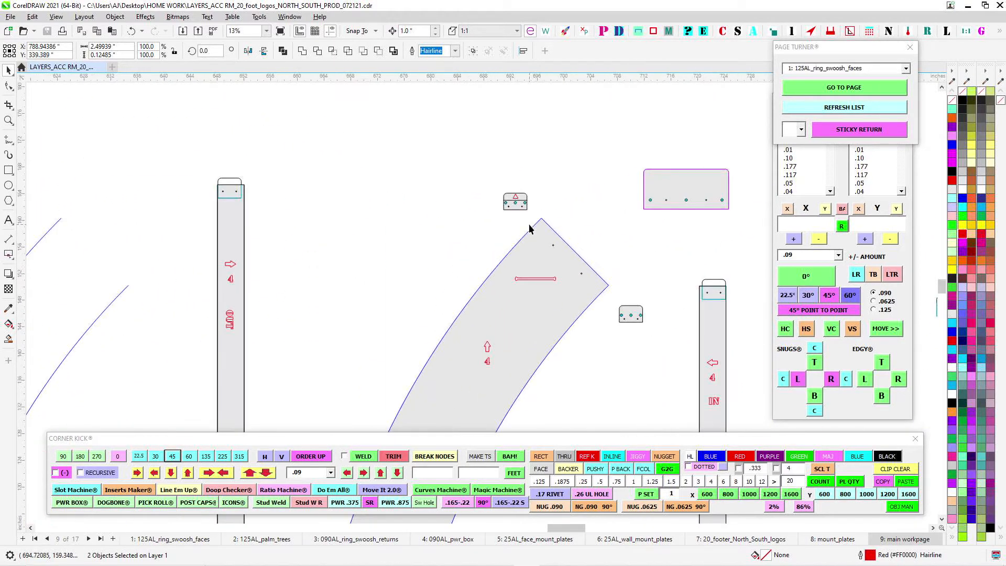
scroll(563, 267, "up", 3)
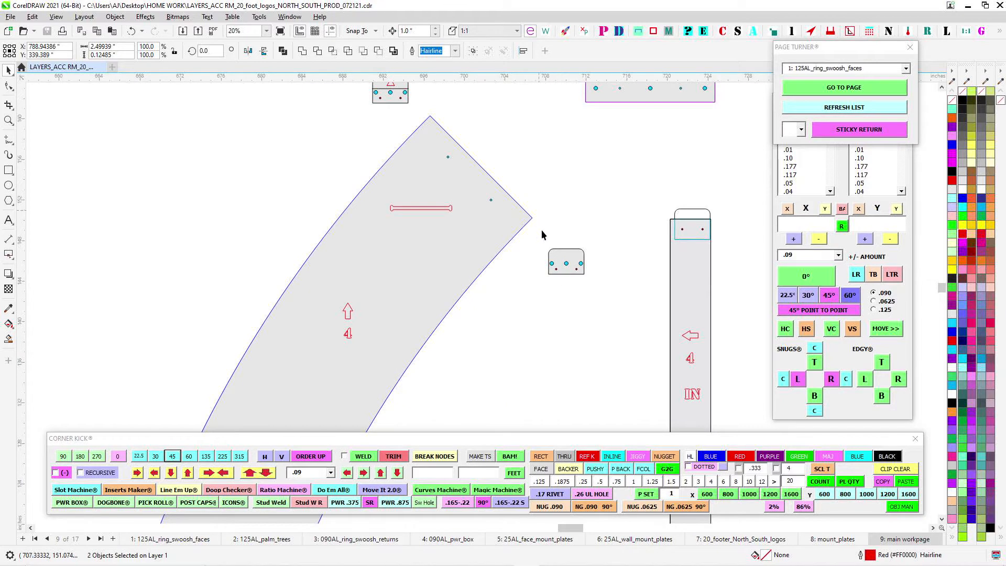
scroll(543, 235, "down", 5)
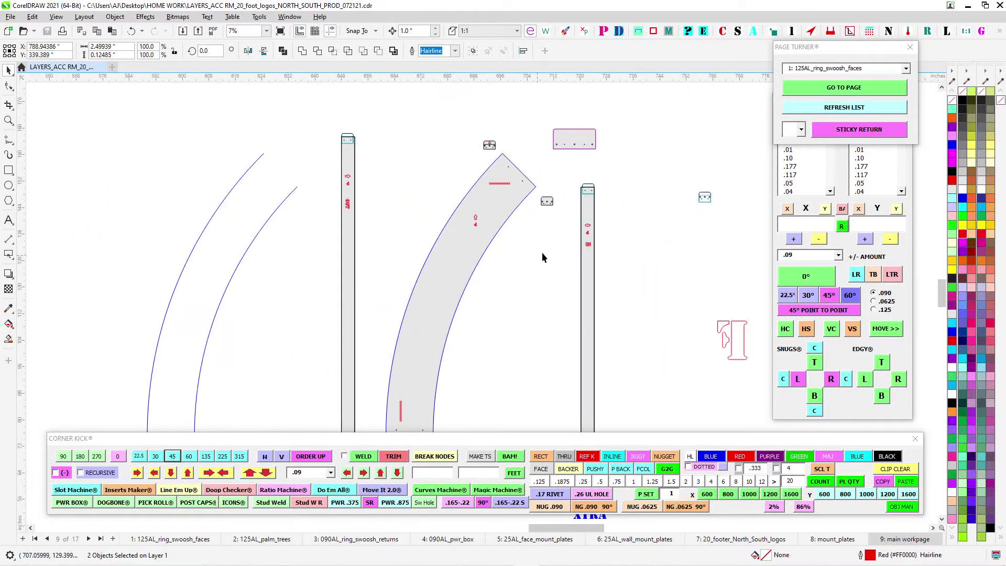
scroll(389, 167, "up", 4)
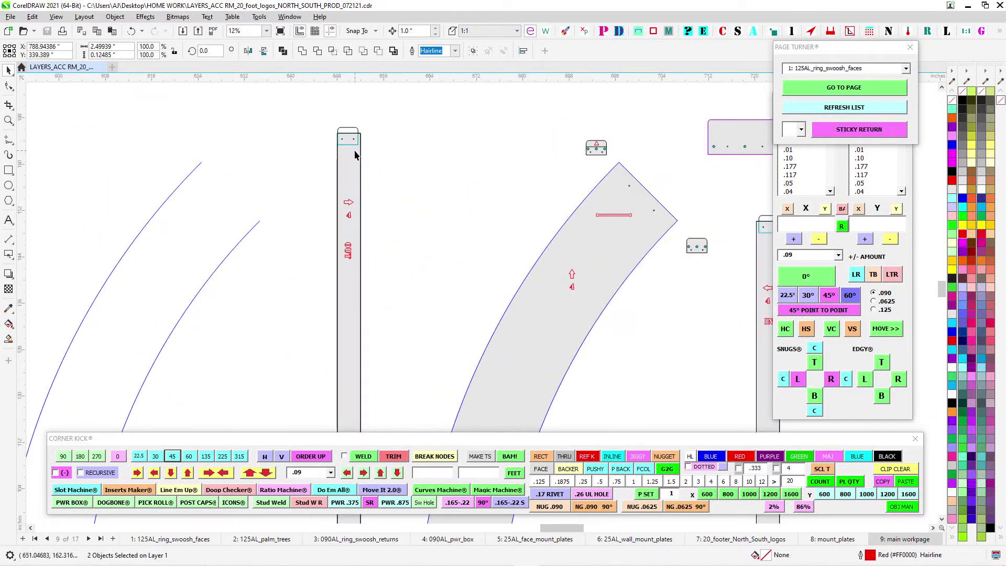
left_click(679, 284)
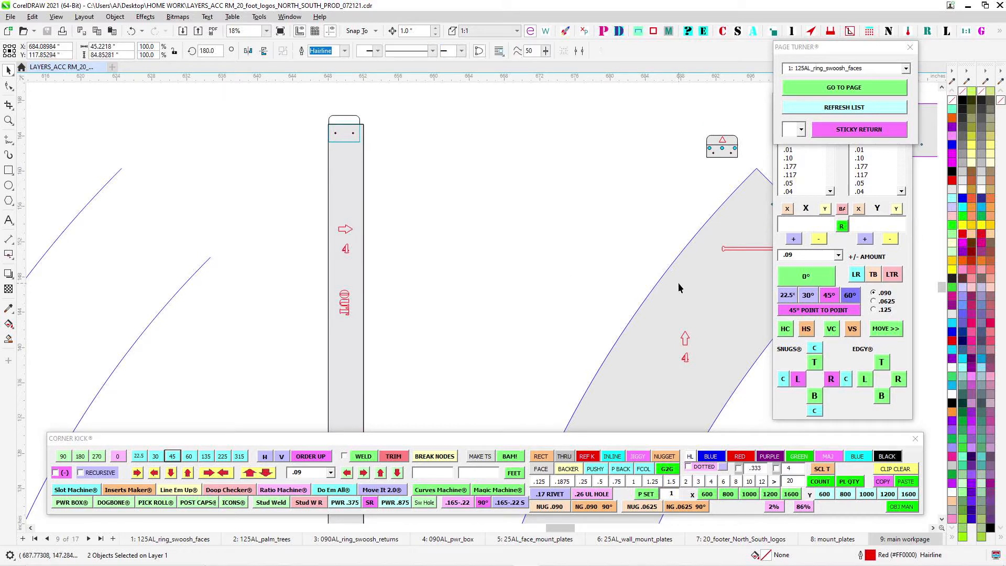
left_click_drag(573, 205, 434, 198)
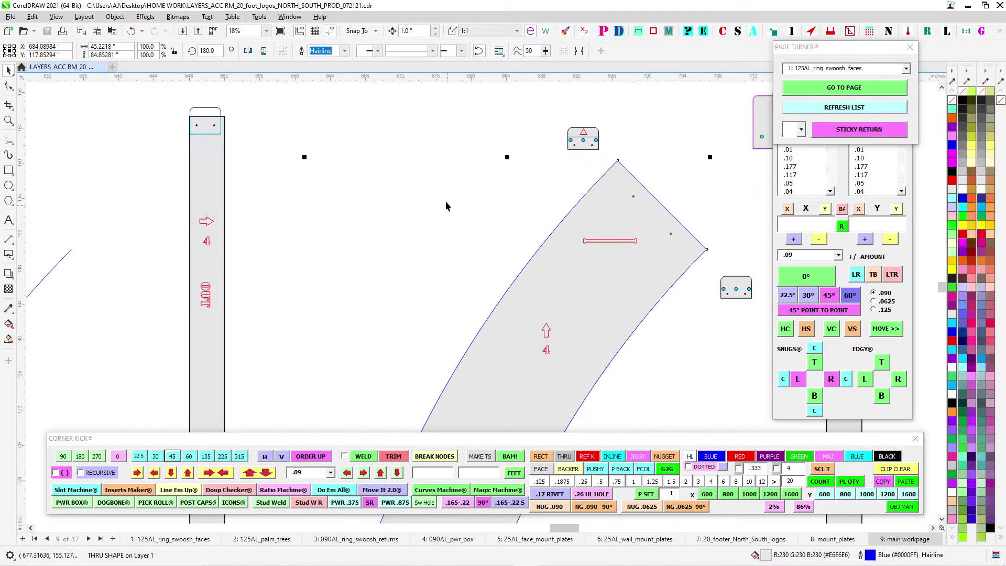
left_click(446, 205)
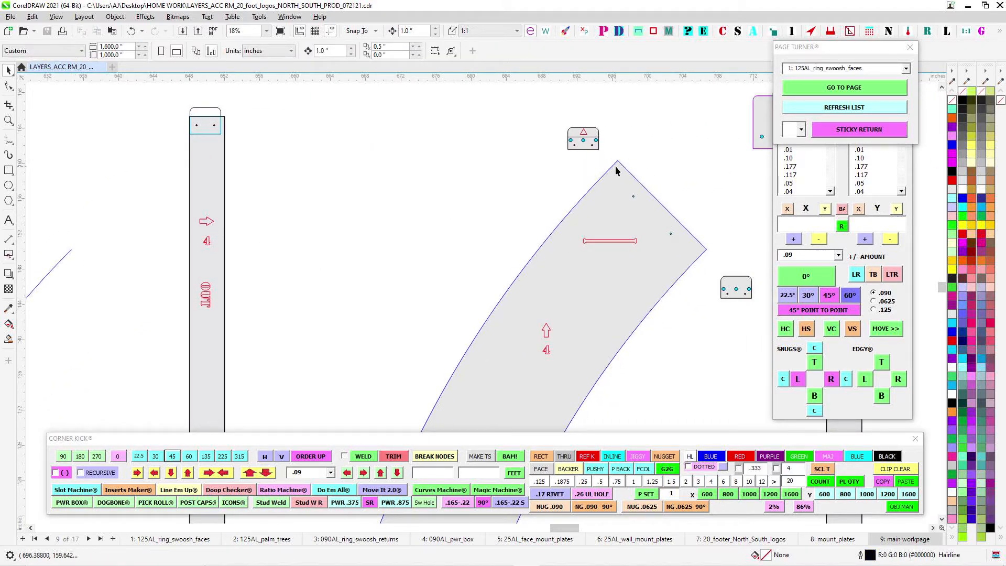
- Examine the splice clip position at the end of the number 4 OUT return
scroll(378, 215, "down", 3)
left_click_drag(410, 218, 509, 212)
scroll(363, 152, "up", 4)
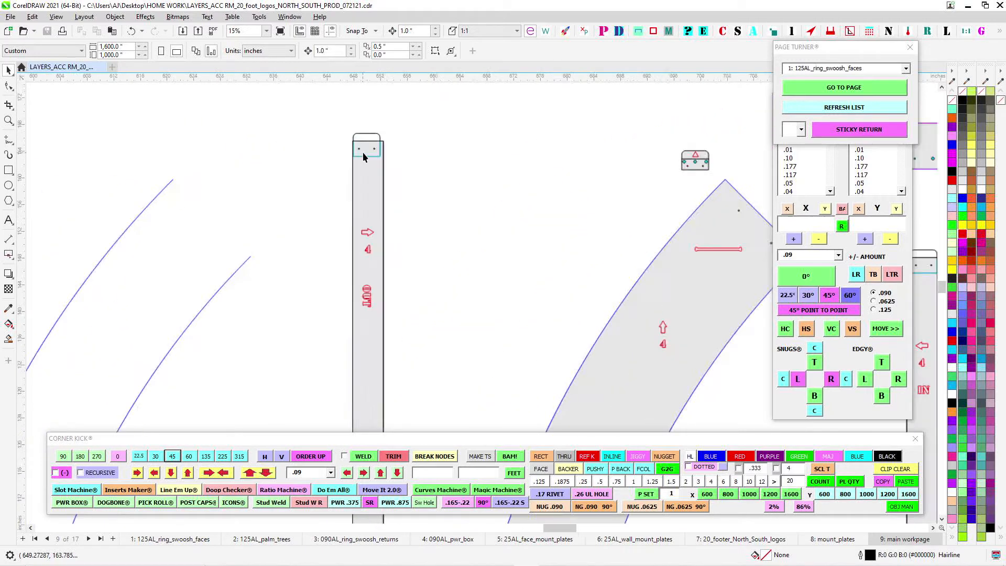
left_click_drag(406, 157, 342, 199)
scroll(341, 197, "down", 2)
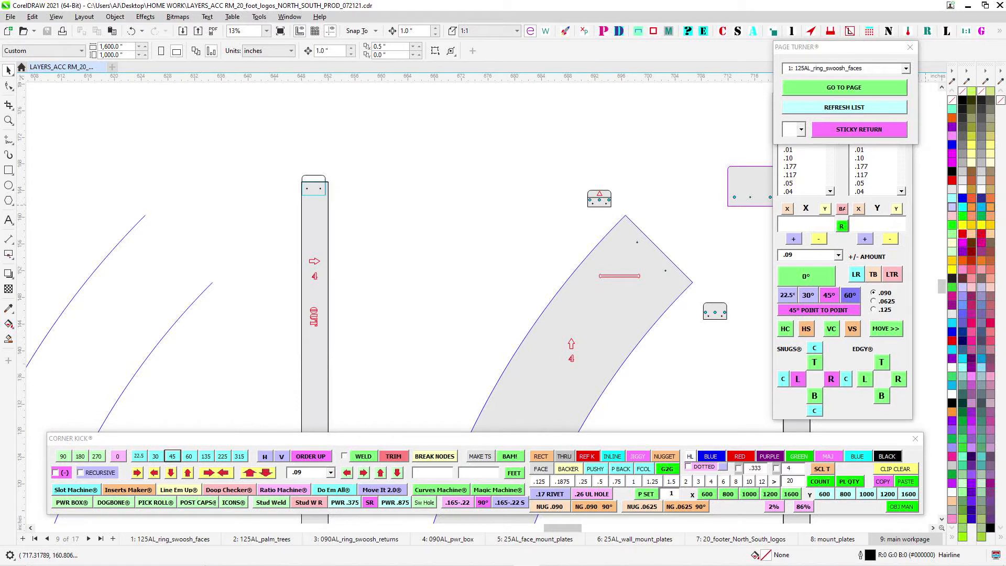
- Add a red outline arrow pointing at the splice clip on the end of the number 4 OUT return
left_click(908, 31)
left_click_drag(488, 295, 529, 230)
left_click_drag(495, 260, 327, 152)
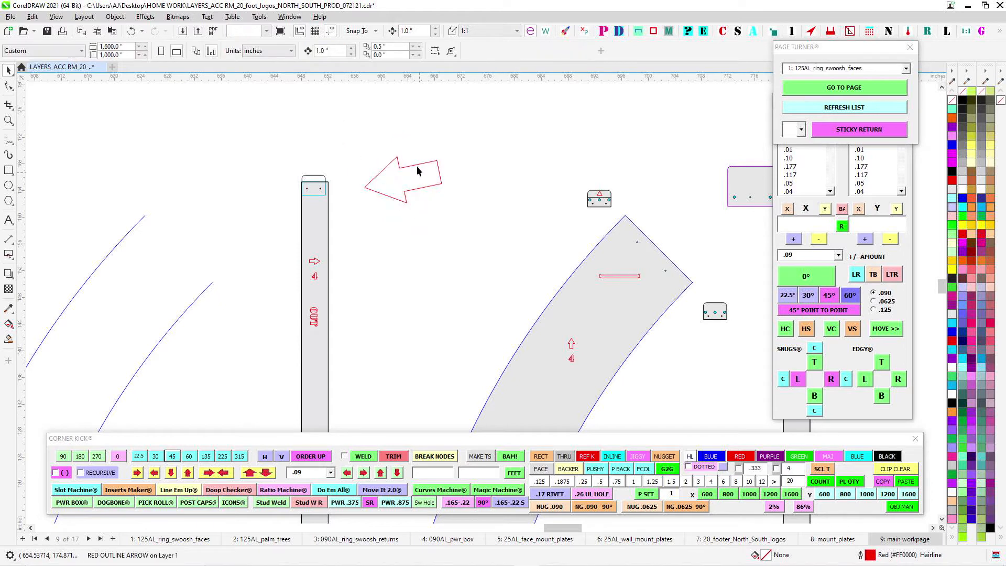
- Move the red outline arrow slightly up and farther away from the splice clip on the number 4 OUT return
left_click_drag(418, 168, 450, 135)
- Examine the lower ends of the number 4 OUT return and ring face, including the XTRA mark and green arrows
scroll(634, 245, "down", 3)
left_click_drag(605, 226, 584, 75)
left_click_drag(458, 366, 554, 172)
scroll(492, 286, "up", 3)
scroll(492, 285, "up", 2)
scroll(501, 279, "down", 2)
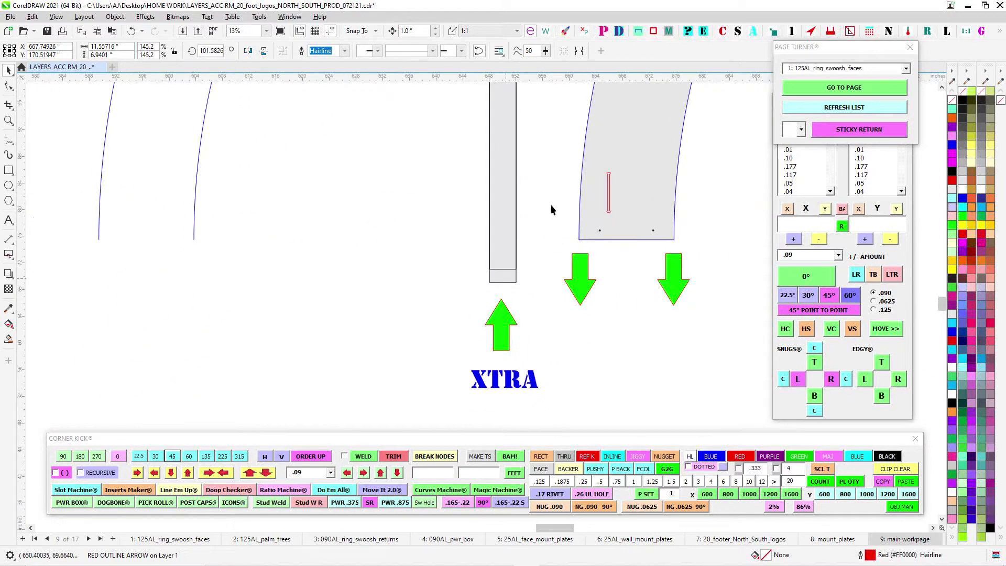
left_click_drag(579, 126, 502, 290)
scroll(502, 289, "down", 5)
scroll(600, 127, "up", 2)
scroll(601, 124, "up", 2)
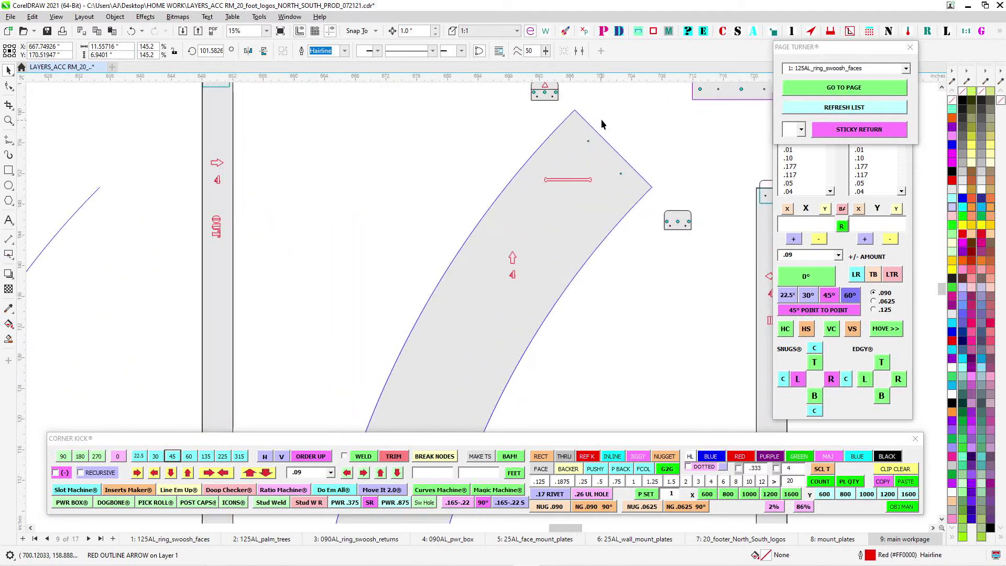
- Move the mount plate above the number 4 IN return slightly closer to the ring face's drilled end, and clear the selection
left_click_drag(605, 117, 534, 177)
scroll(552, 161, "up", 1)
left_click_drag(590, 103, 734, 205)
left_click_drag(660, 141, 629, 157)
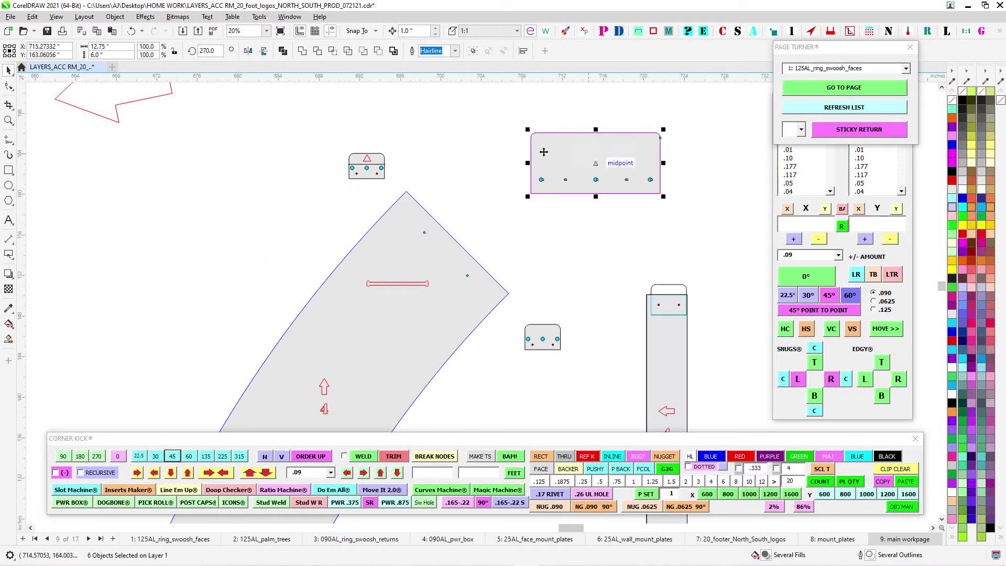
left_click_drag(292, 137, 422, 203)
scroll(476, 157, "down", 1)
left_click(475, 157)
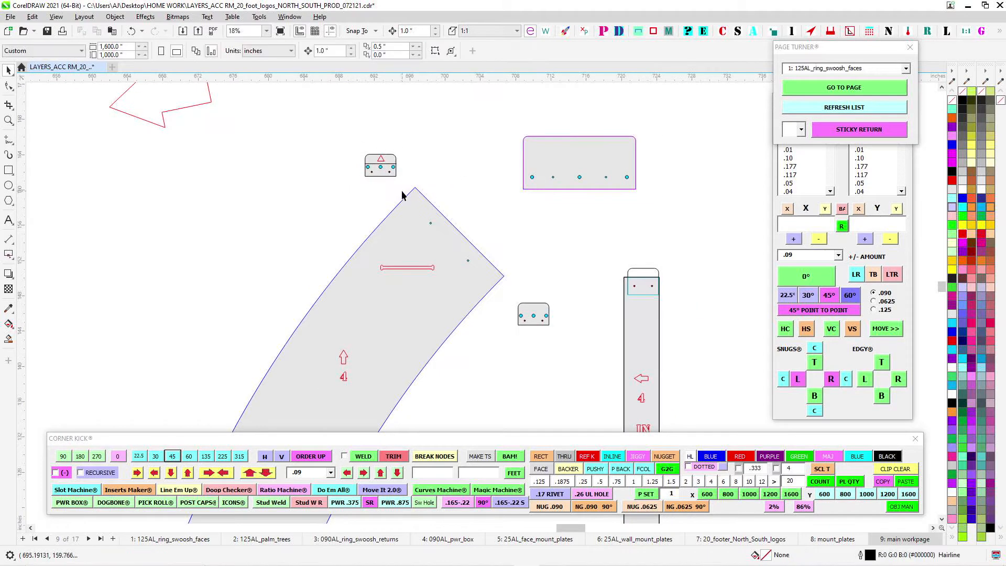
- Trace the number 4 ring face to its lower end and examine its drilled holes and green arrows beside the returns
left_click_drag(282, 334, 469, 44)
scroll(394, 284, "down", 3)
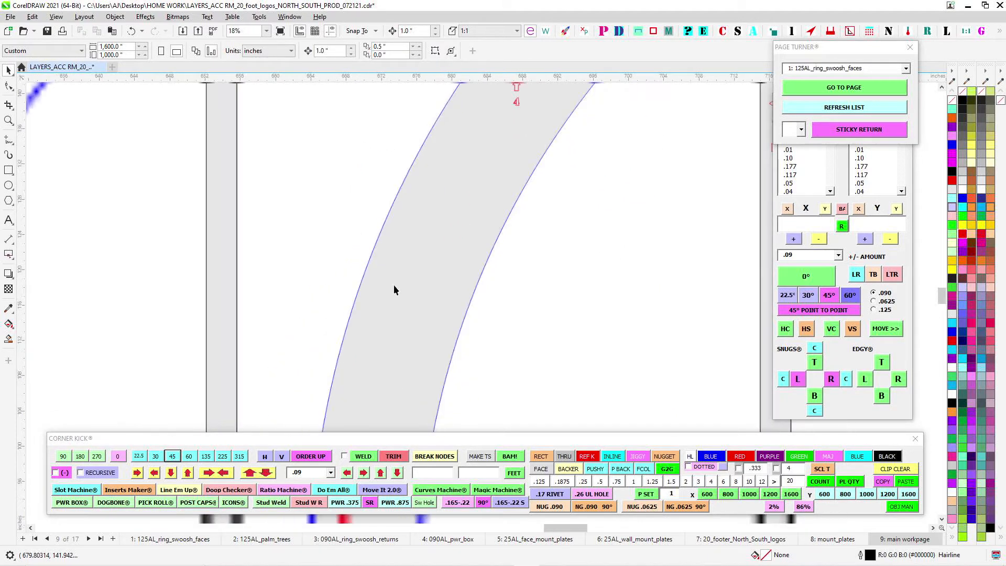
left_click_drag(382, 320, 519, 58)
scroll(497, 212, "up", 3)
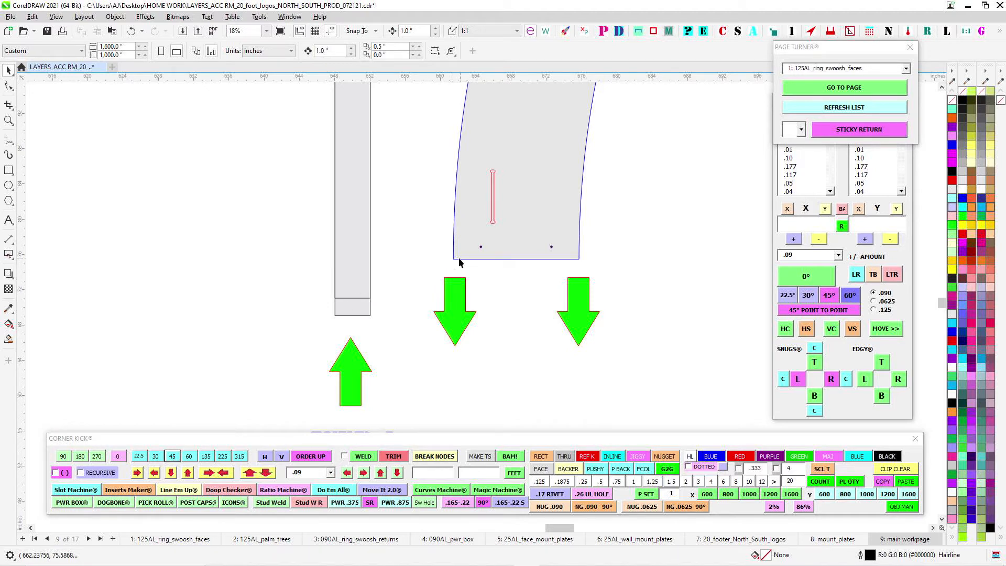
left_click_drag(399, 290, 259, 330)
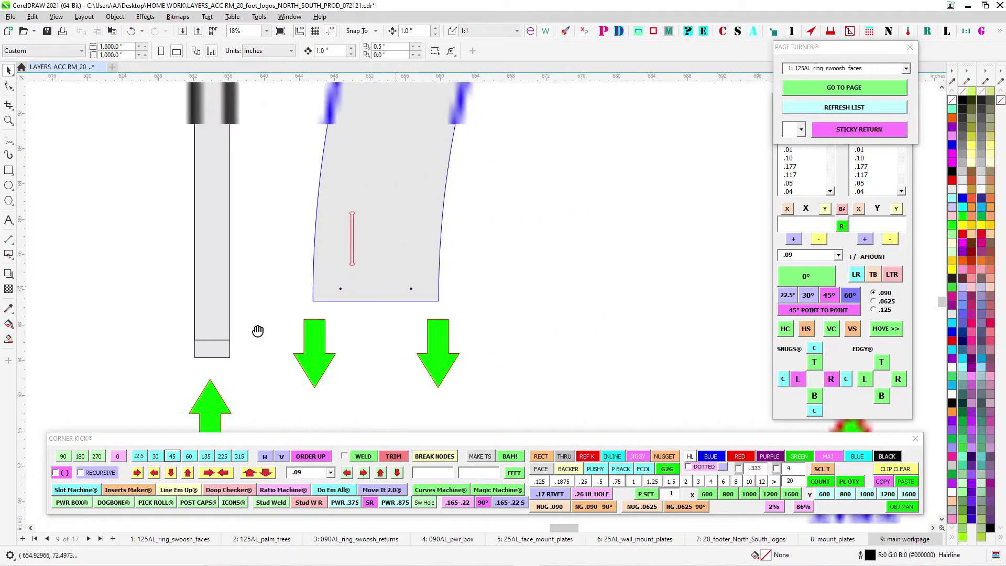
scroll(415, 316, "down", 3)
left_click_drag(477, 274, 320, 388)
scroll(388, 286, "down", 2)
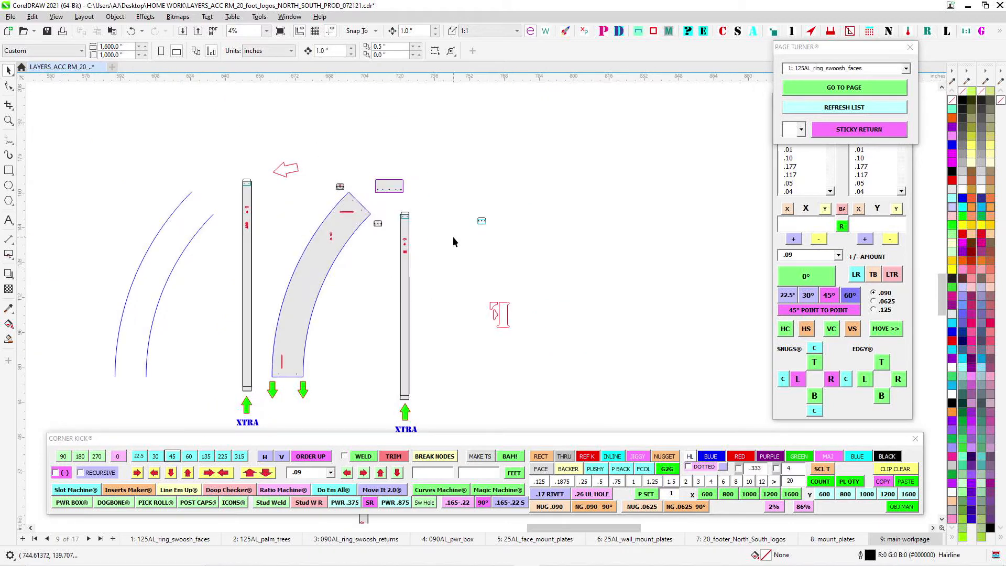
- Find the number 3 ring face and examine where its outer return seam lines up with the seam mark on the face
scroll(339, 400, "down", 2)
left_click_drag(460, 88, 426, 178)
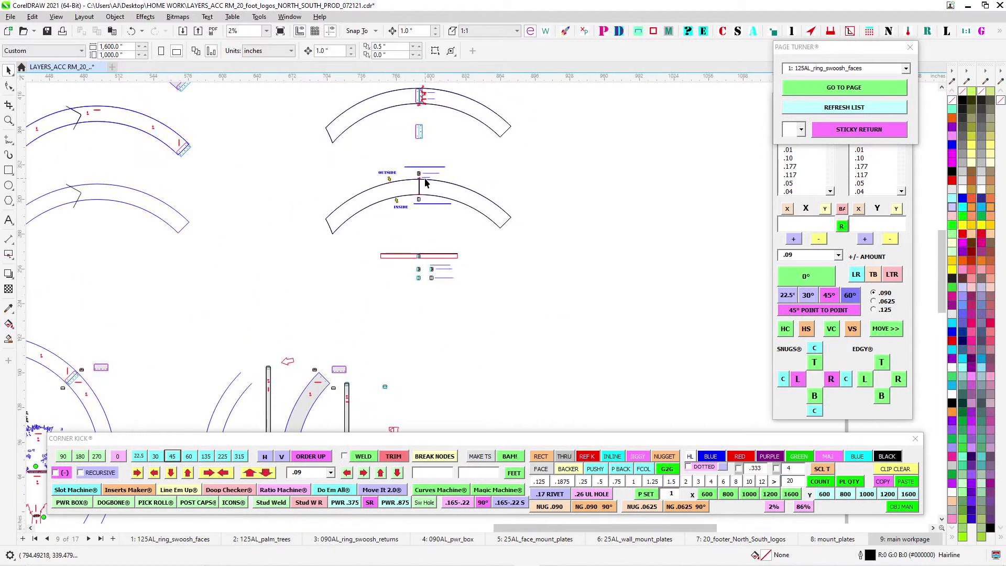
left_click_drag(429, 137, 445, 272)
left_click_drag(217, 294, 509, 307)
left_click_drag(313, 292, 574, 271)
scroll(404, 252, "up", 3)
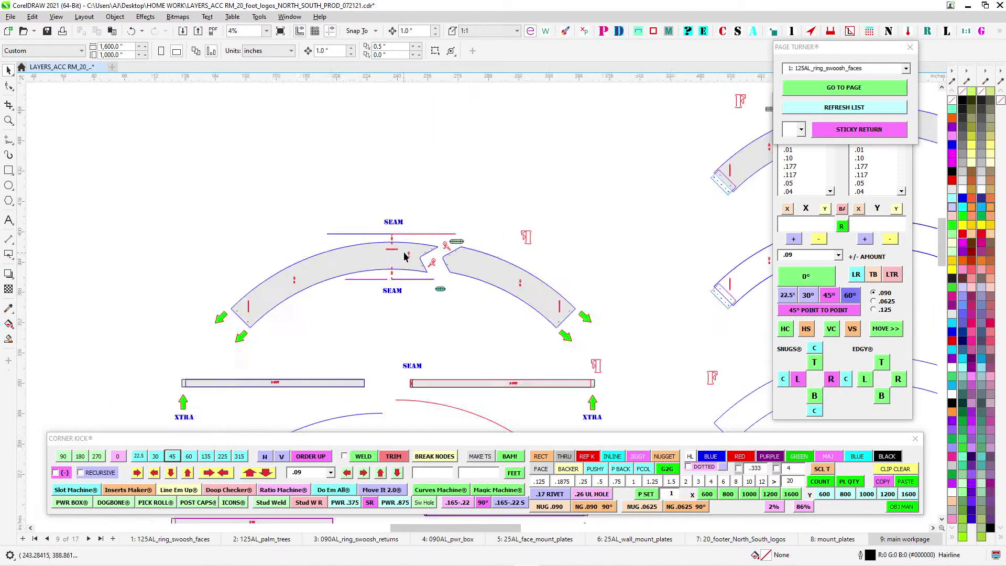
left_click_drag(421, 216, 615, 176)
scroll(423, 205, "up", 1)
scroll(393, 203, "down", 1)
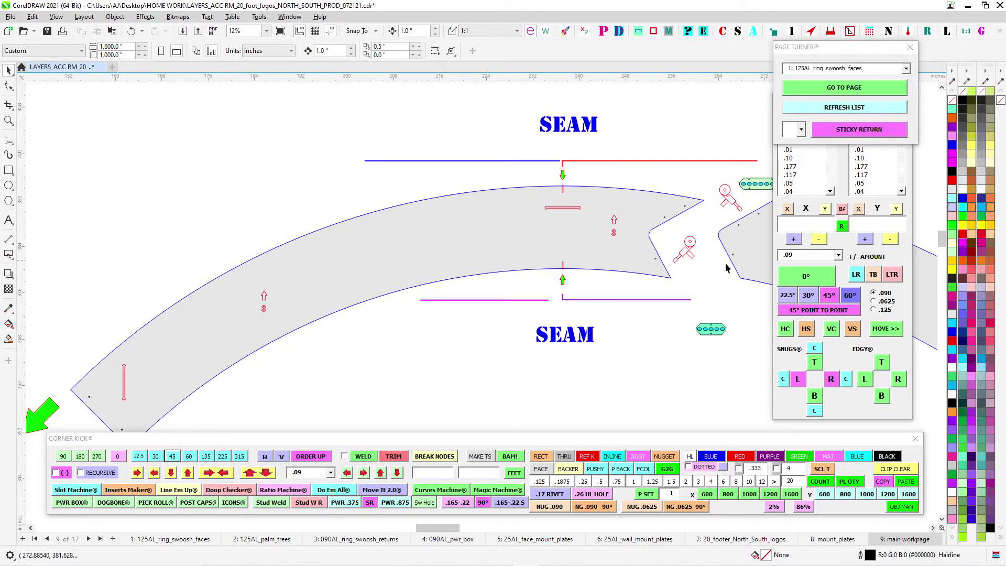
left_click_drag(423, 224, 229, 281)
scroll(369, 220, "up", 2)
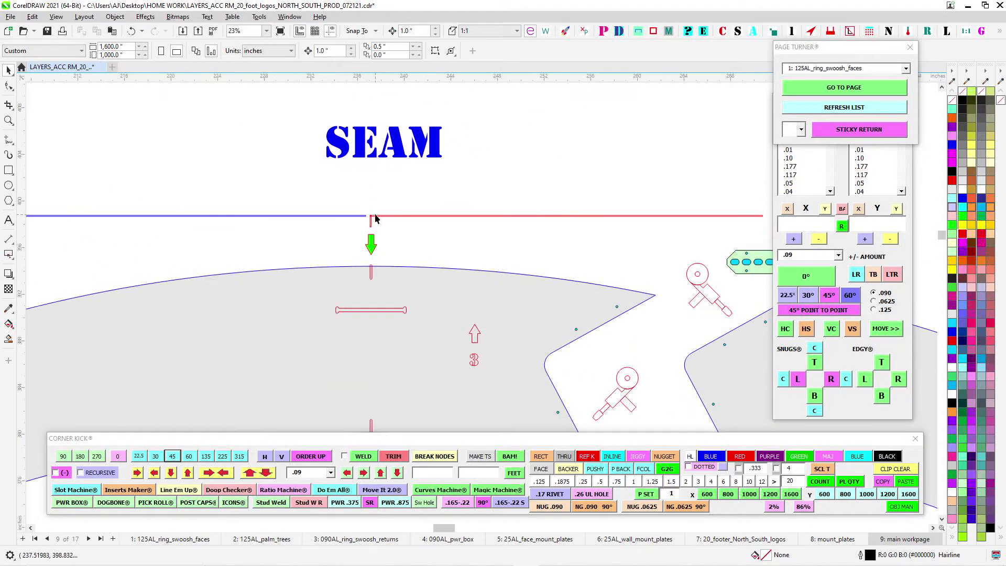
scroll(371, 270, "up", 2)
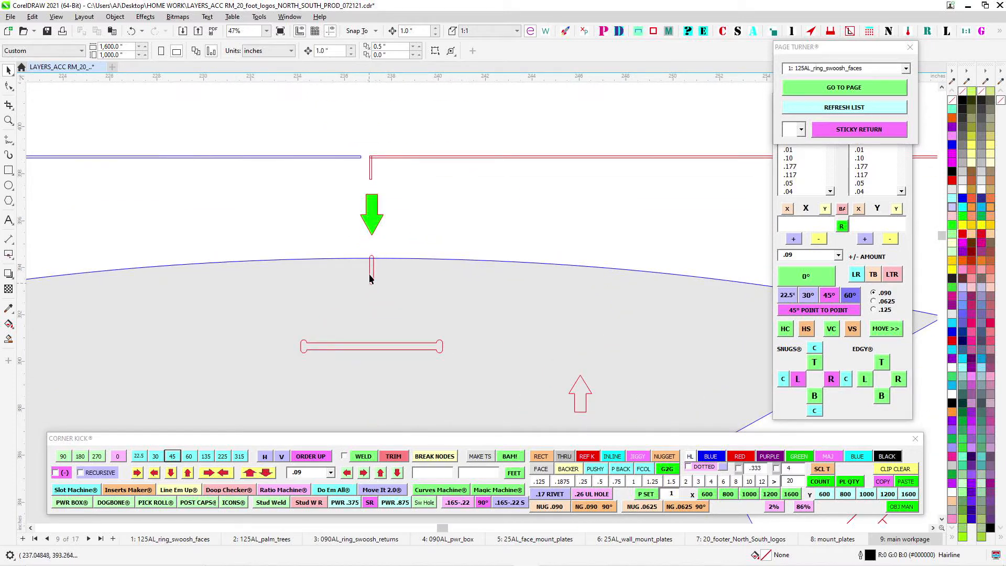
scroll(368, 289, "down", 3)
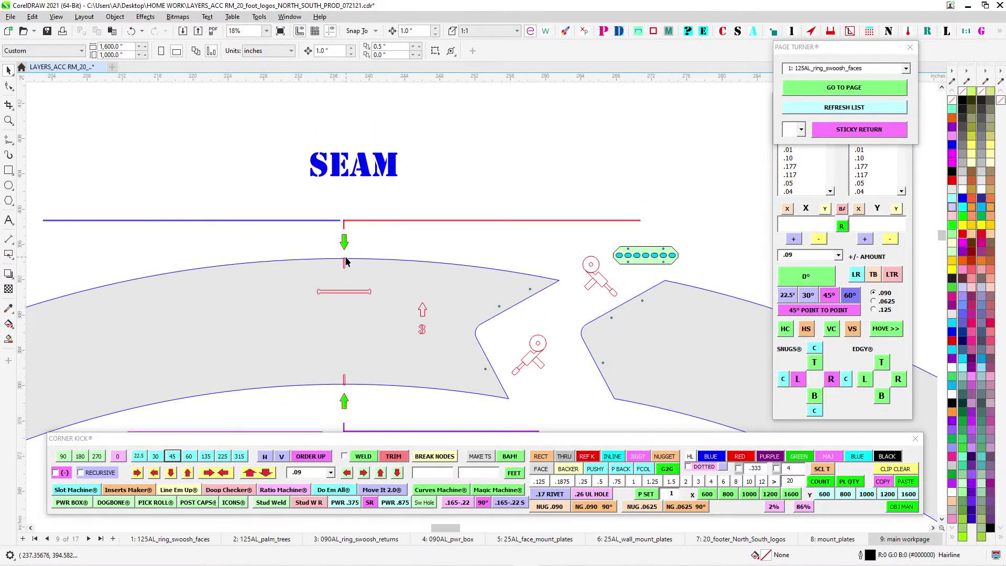
scroll(610, 294, "down", 1)
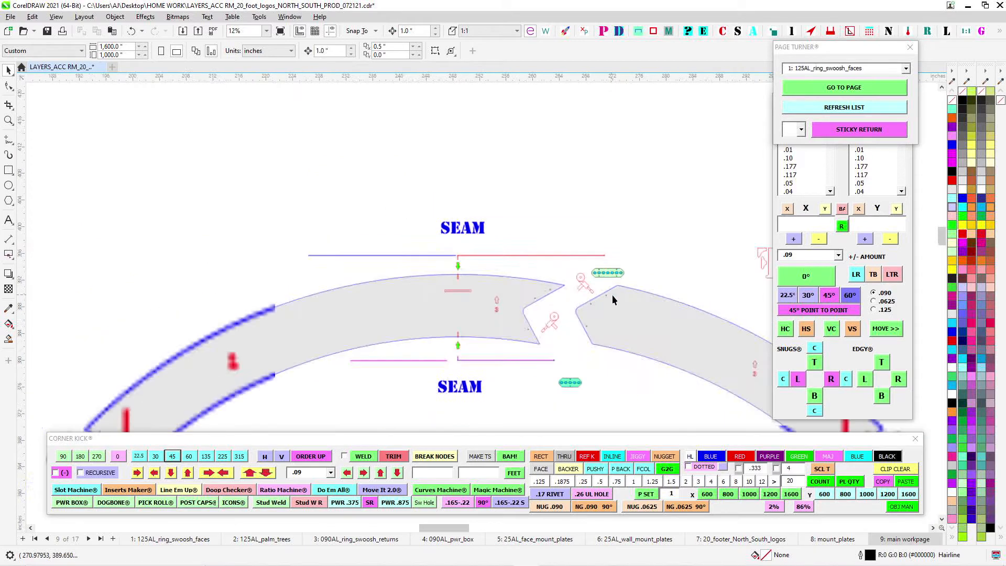
- Examine the inner return seam of the number 3 ring face and the drilled end near the 3 OUT return
left_click_drag(613, 296, 362, 271)
left_click_drag(530, 289, 774, 220)
scroll(452, 230, "up", 2)
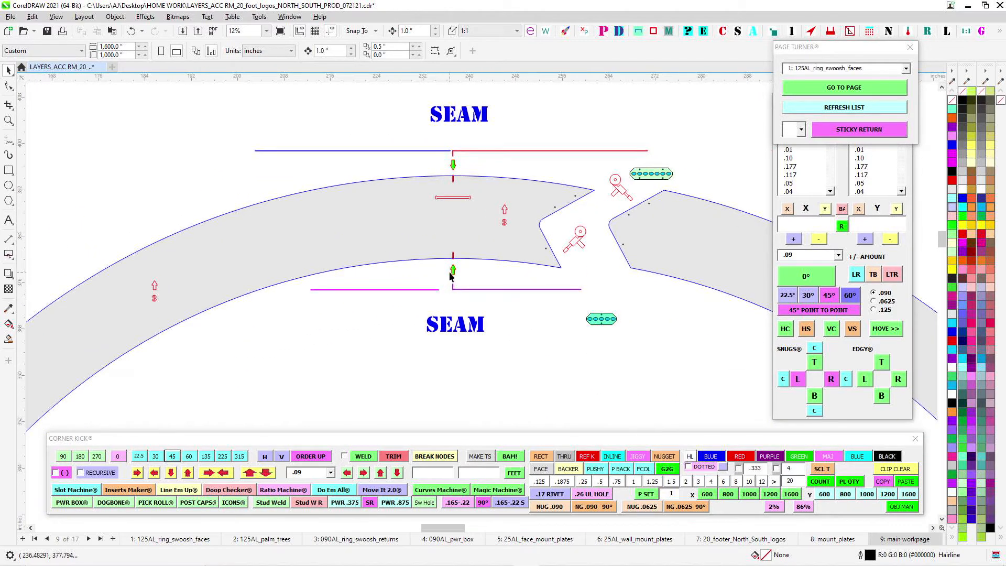
left_click_drag(513, 276, 213, 217)
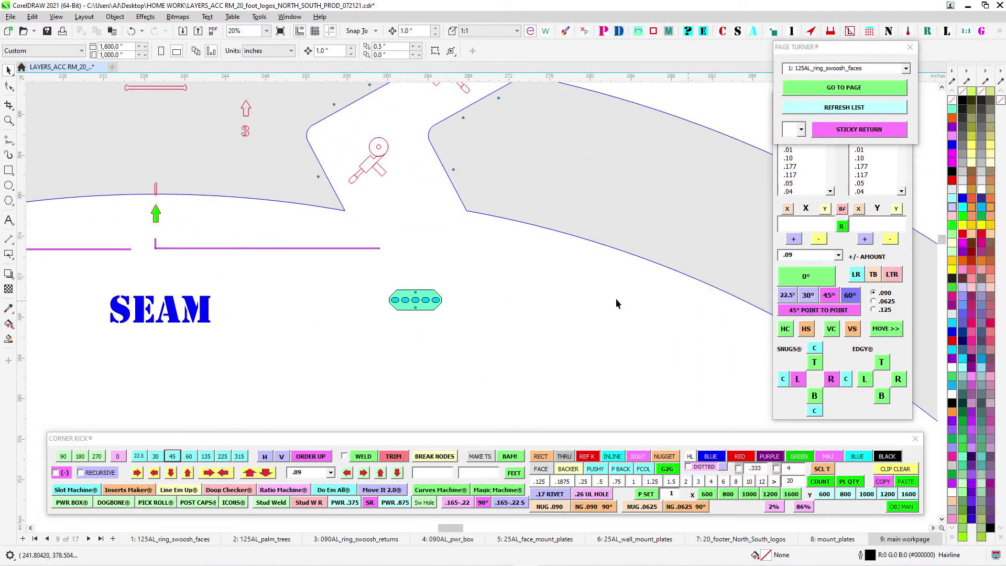
scroll(616, 299, "down", 2)
left_click_drag(618, 305, 291, 207)
scroll(556, 401, "up", 2)
left_click_drag(556, 401, 529, 118)
scroll(523, 130, "up", 1)
scroll(523, 283, "down", 2)
left_click_drag(535, 302, 755, 491)
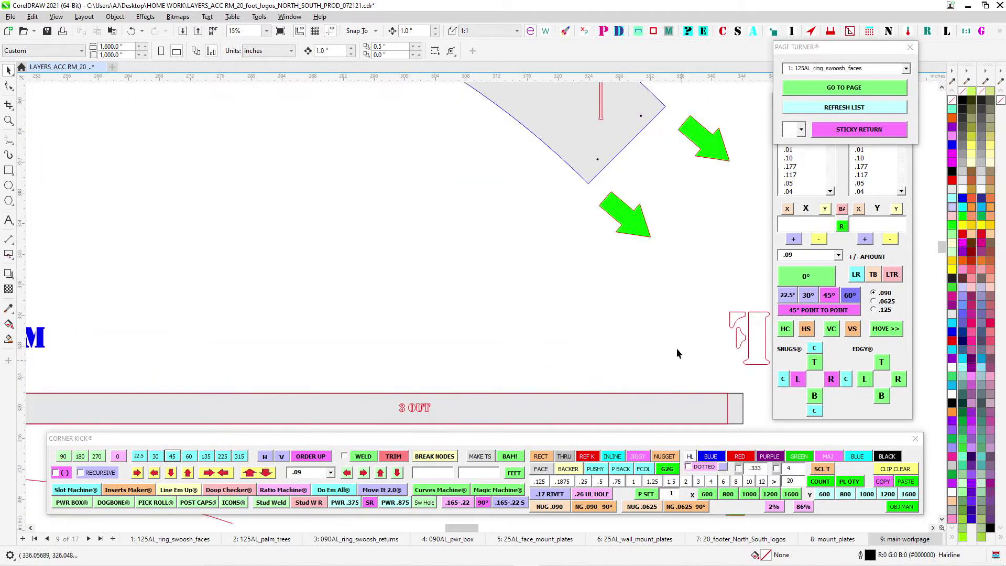
- Examine the angled split of the number 3 ring face, its rivet holes, grinder symbols and flat splice clips
scroll(673, 320, "down", 2)
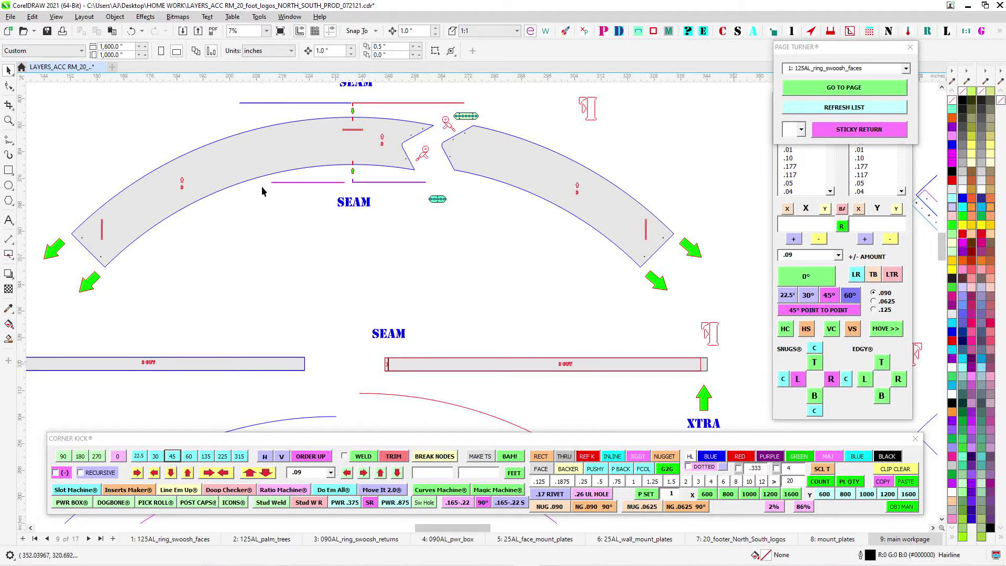
scroll(409, 151, "up", 2)
left_click_drag(408, 151, 466, 250)
scroll(421, 183, "down", 2)
scroll(253, 234, "up", 1)
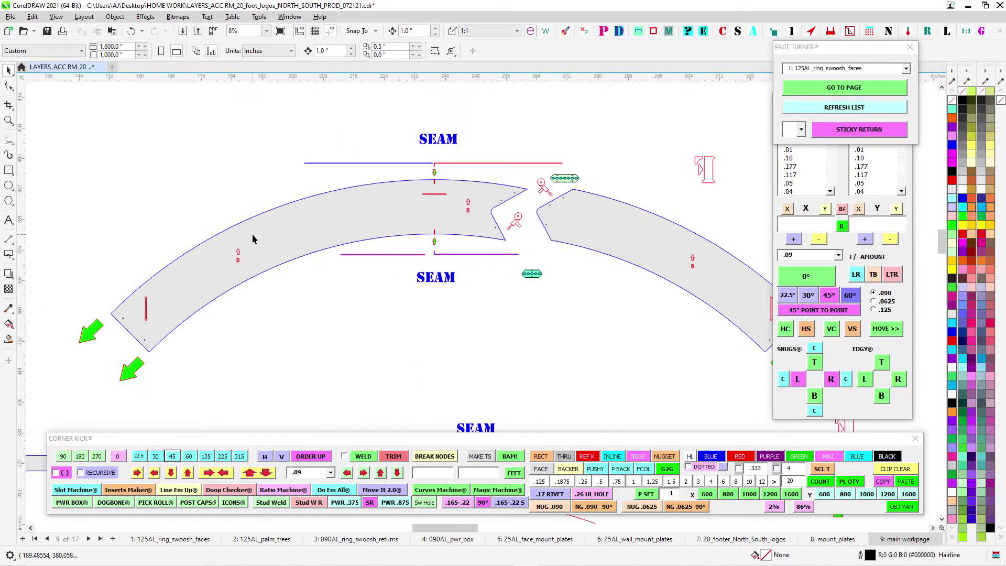
scroll(490, 183, "up", 2)
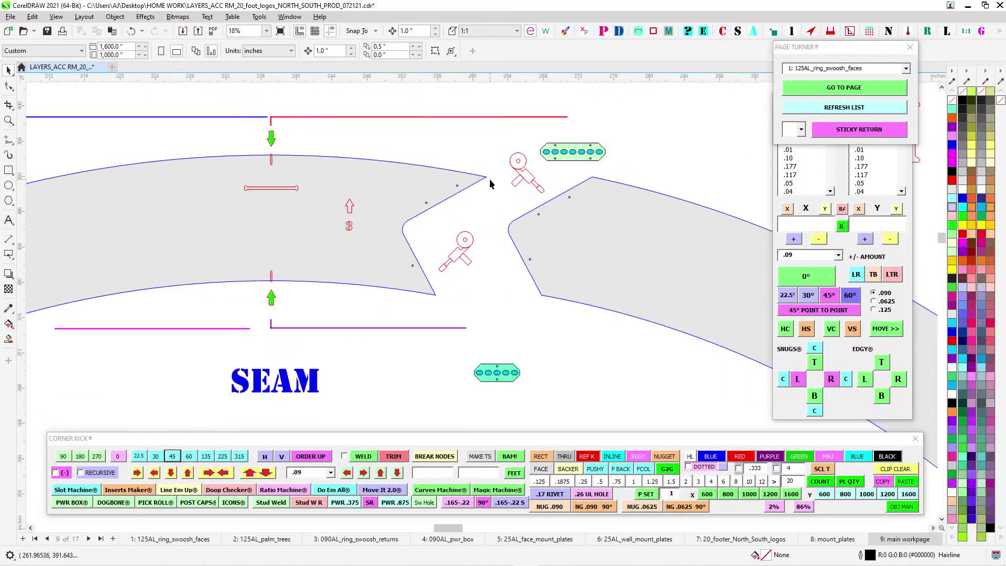
scroll(574, 132, "up", 1)
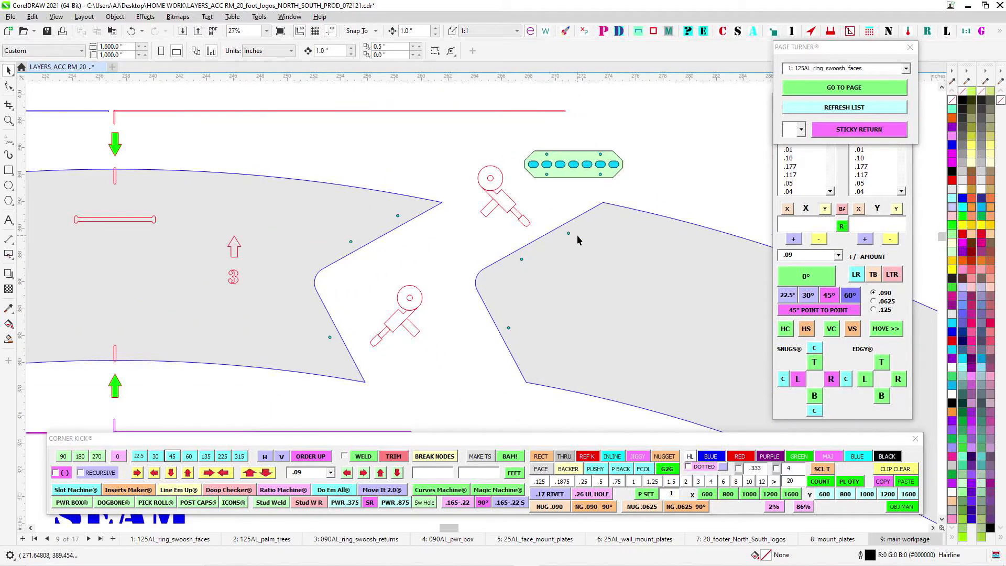
- Join the right section of the number 3 ring face, with its three seam holes, to the left section's angled edge
scroll(613, 150, "down", 1)
left_click(446, 140)
scroll(446, 141, "down", 1)
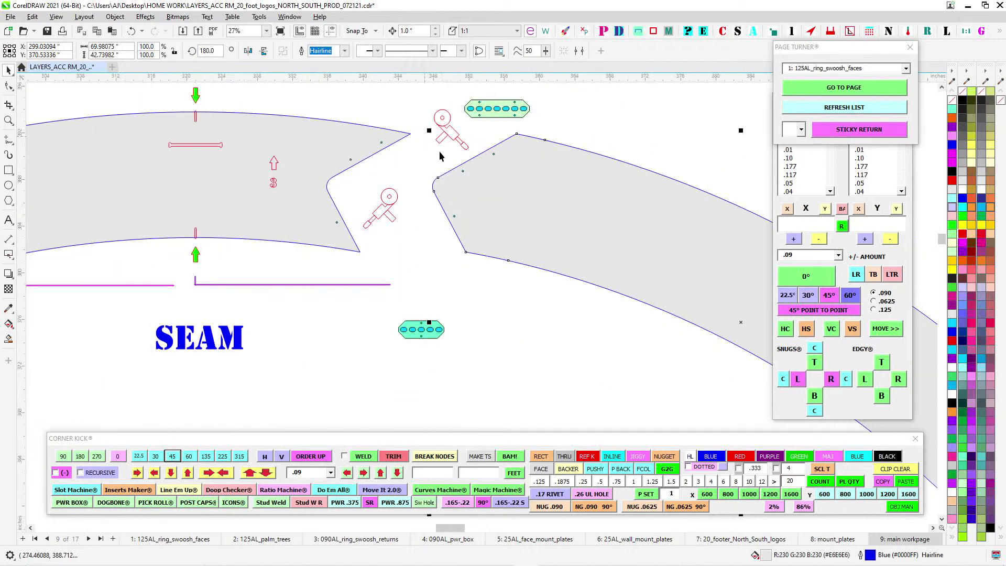
left_click_drag(425, 151, 540, 226)
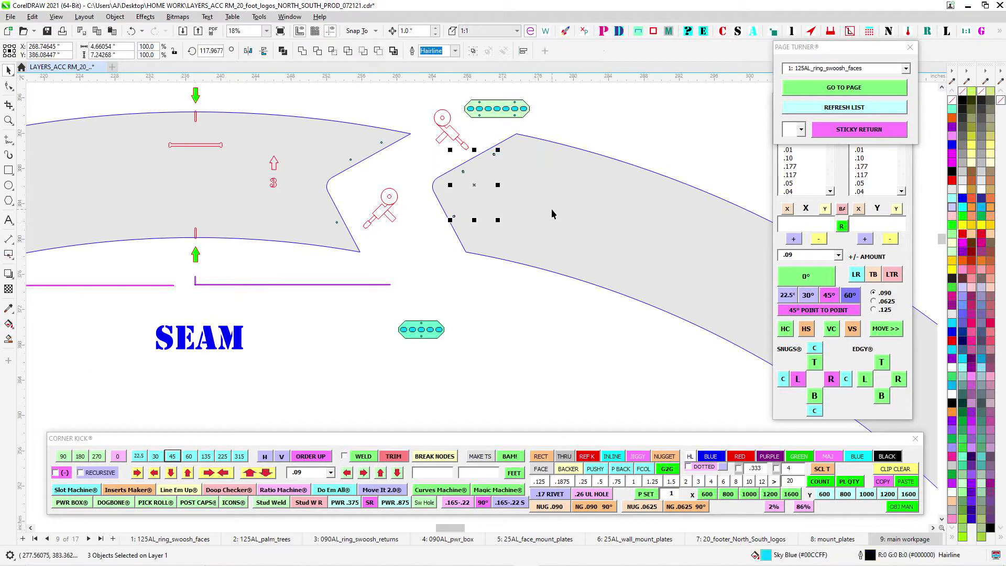
left_click(552, 209, "shift")
left_click_drag(517, 134, 411, 142)
- Select the longer flat splice clip and compare it with the hole pairs across the joined number 3 face seam
scroll(411, 137, "up", 1)
left_click(496, 109)
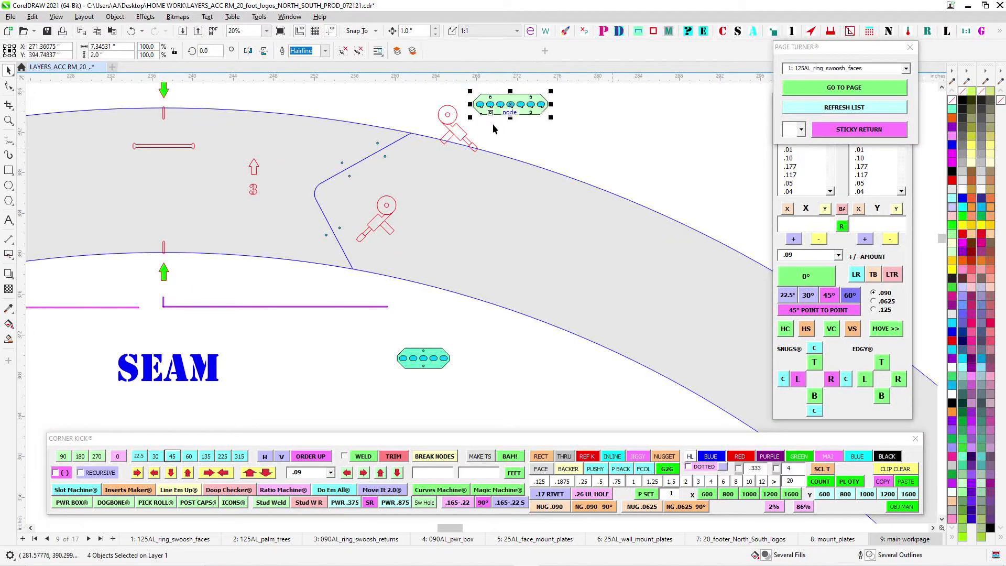
scroll(493, 128, "up", 1)
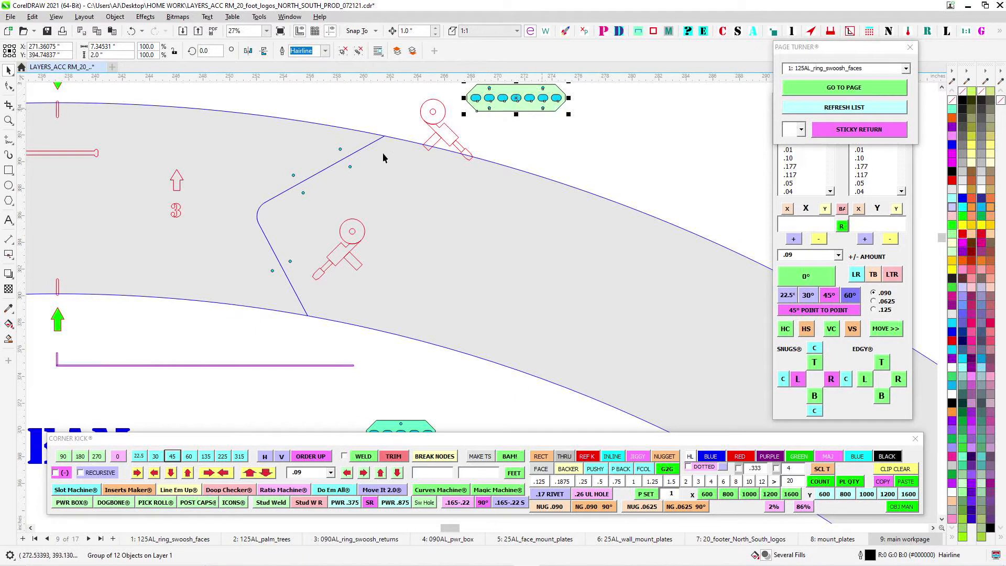
scroll(456, 191, "down", 2)
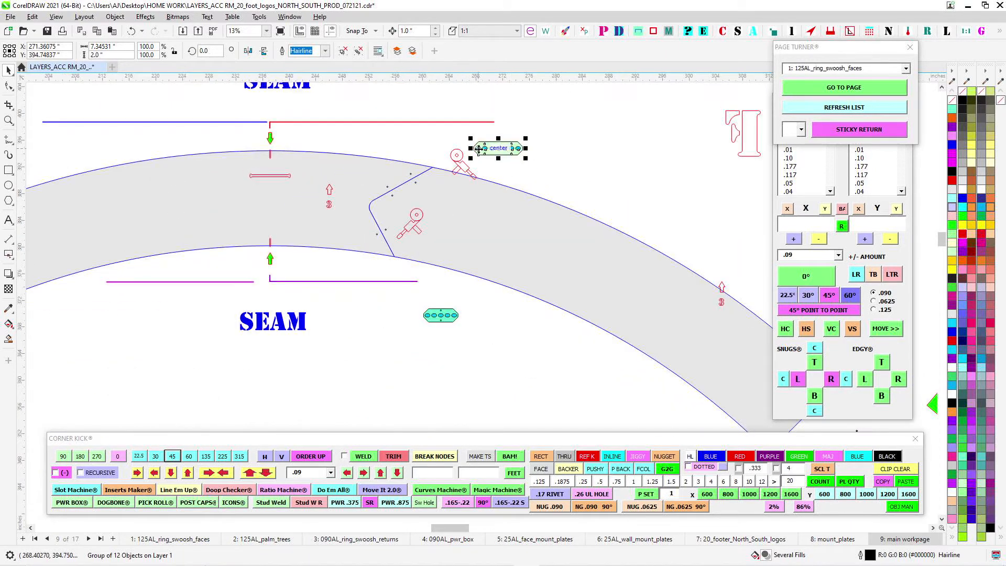
scroll(463, 151, "up", 2)
scroll(464, 150, "up", 1)
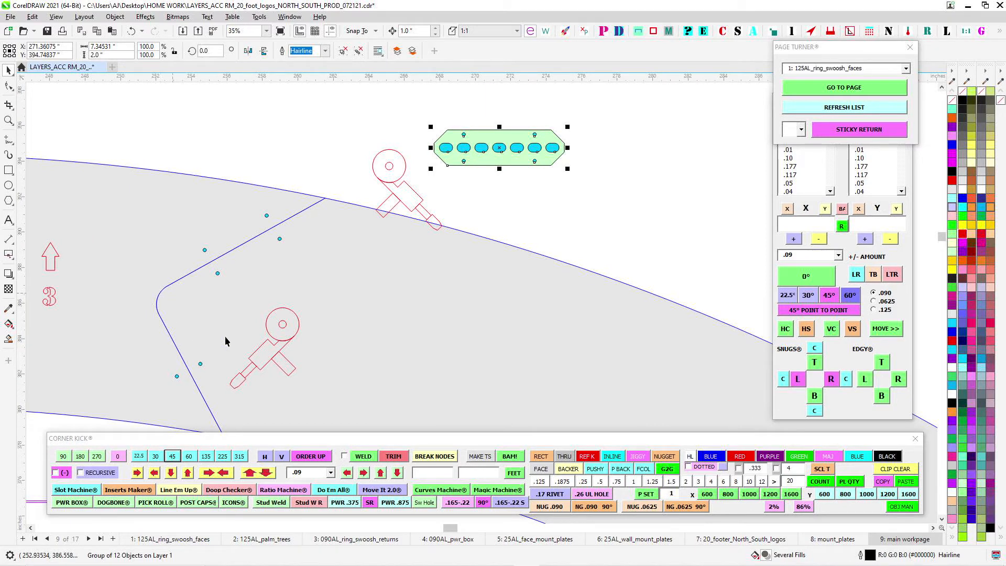
scroll(285, 358, "down", 4)
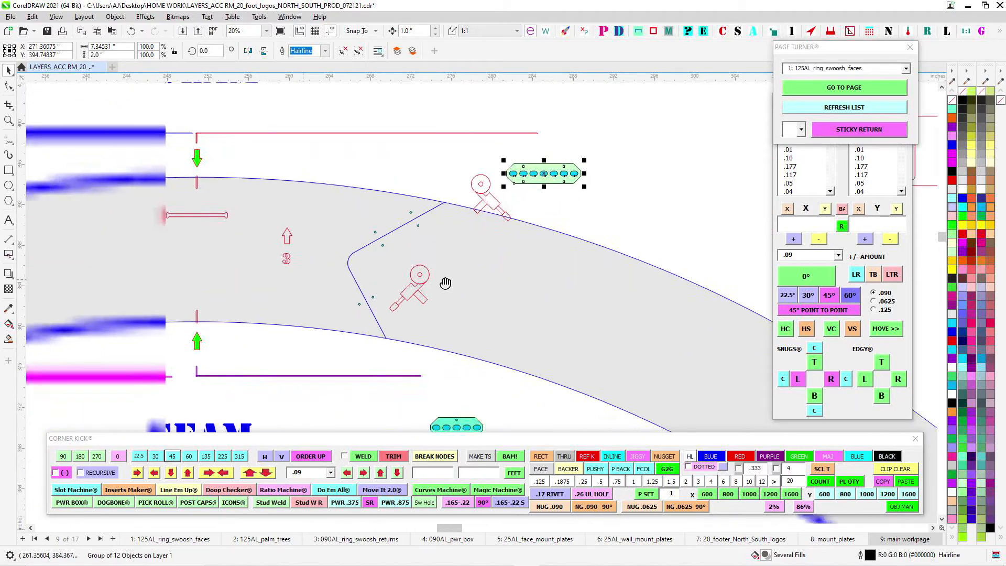
scroll(367, 210, "down", 3)
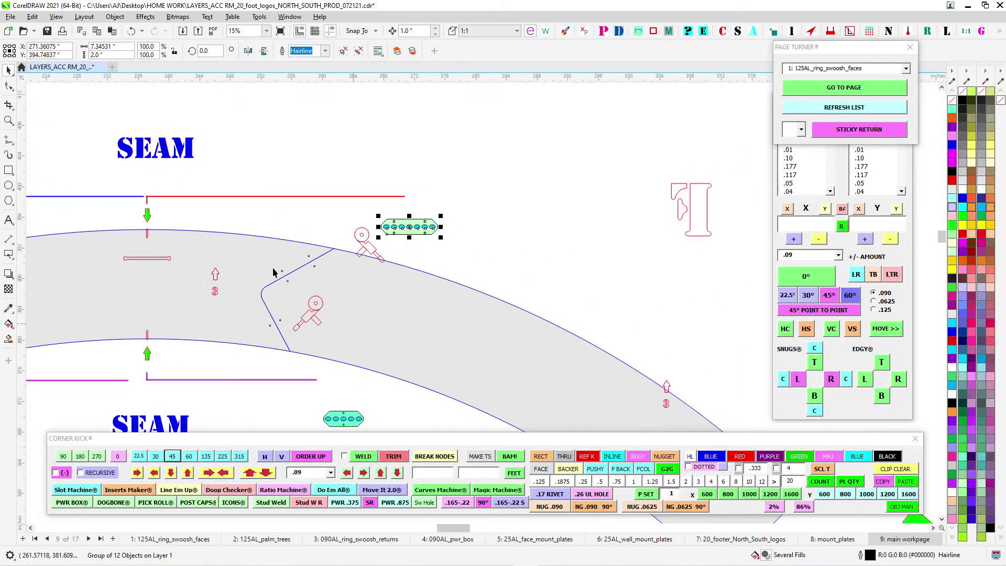
scroll(596, 200, "down", 3)
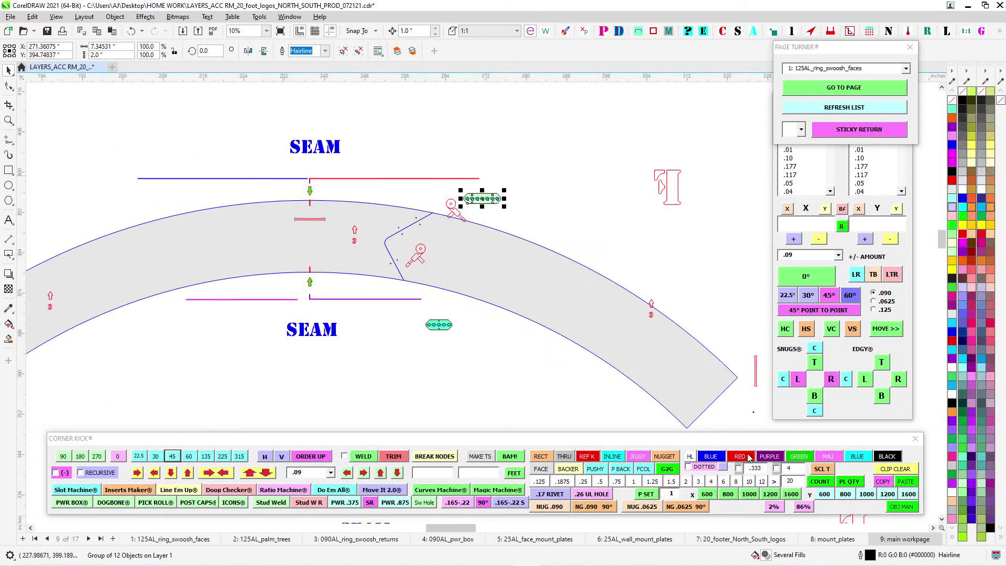
- Undo the joining of the number 3 ring face sections and the earlier mount plate move
scroll(410, 204, "down", 1)
key("ctrl+z")
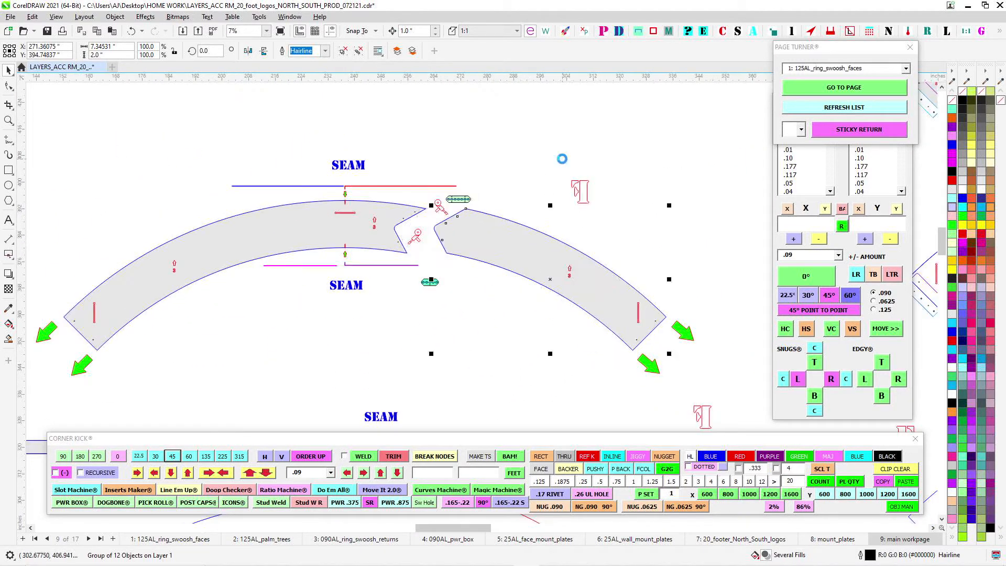
scroll(507, 212, "up", 1)
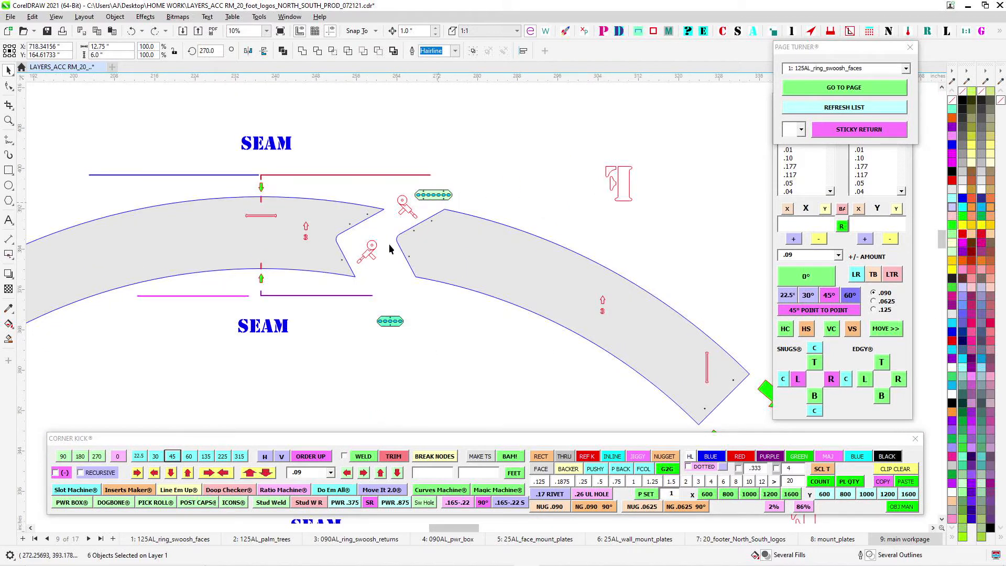
scroll(442, 245, "down", 1)
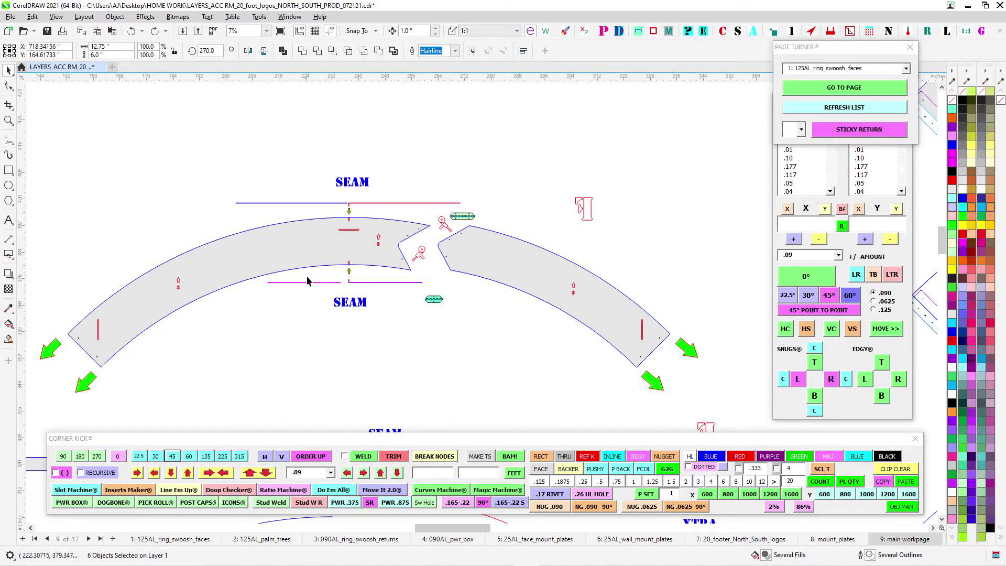
scroll(307, 277, "down", 6)
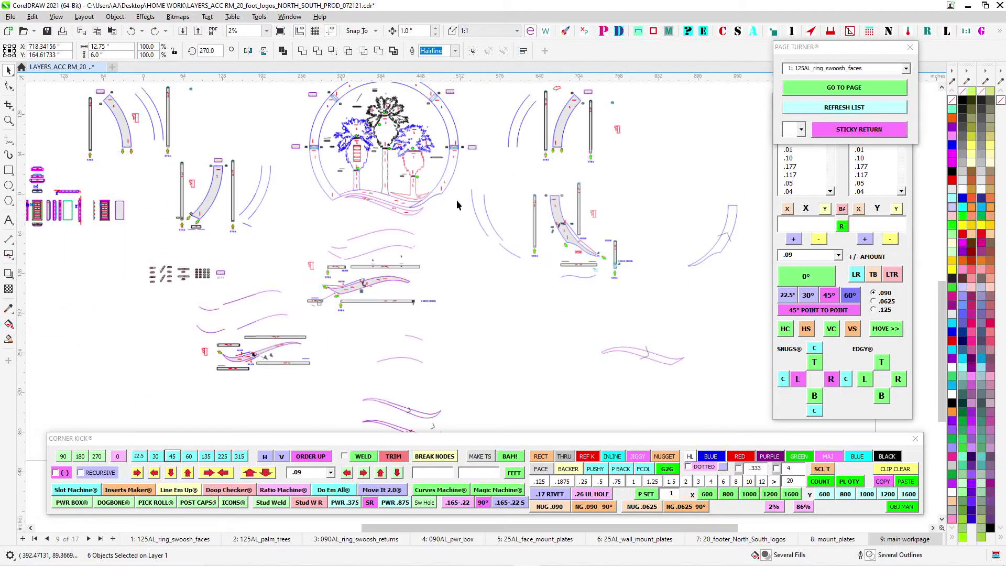
- Examine the notched split of the number 5 ring face, with its flat splice clips and grinder symbols
scroll(429, 167, "up", 5)
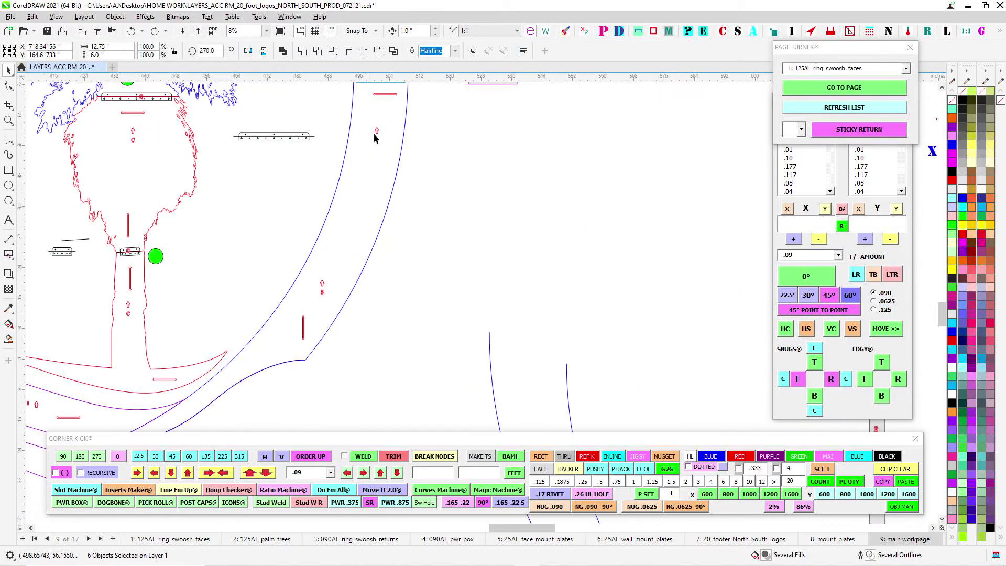
scroll(489, 281, "down", 3)
scroll(498, 313, "up", 5)
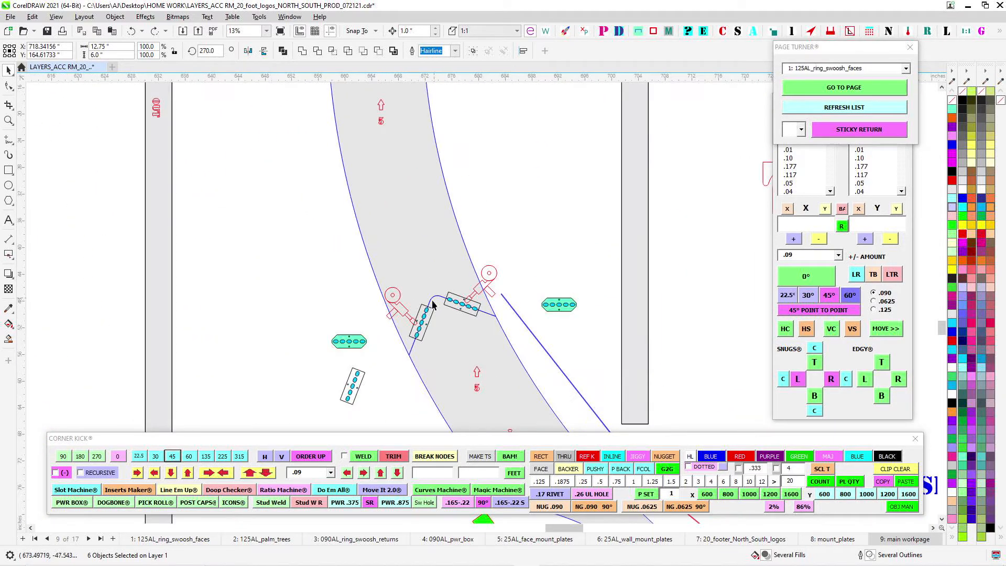
scroll(459, 303, "up", 3)
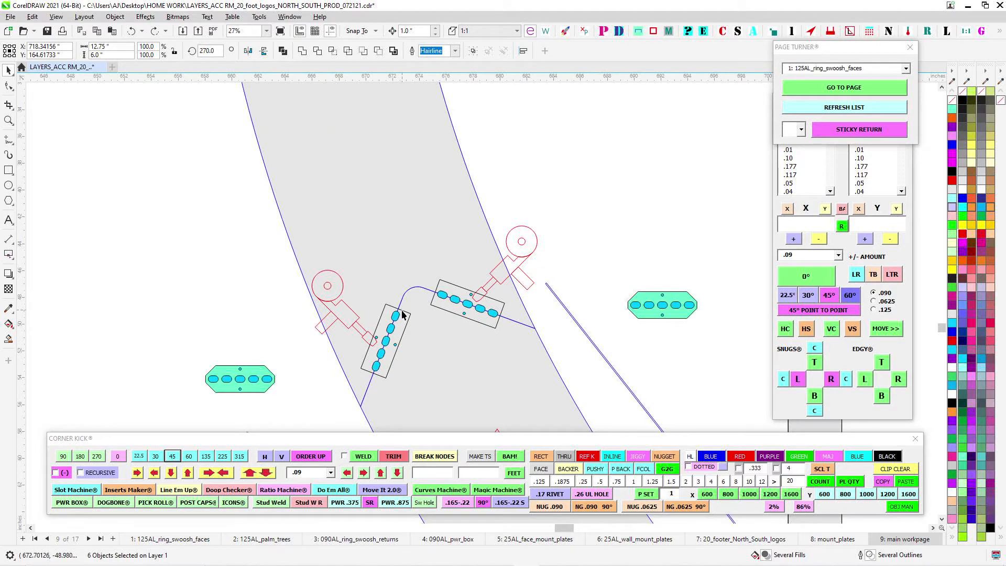
scroll(420, 325, "down", 4)
left_click_drag(432, 332, 686, 134)
scroll(575, 299, "down", 3)
- Compare the flat splice clips at the SW 1 swoosh split with the bent clips at the SW 2 split
left_click_drag(341, 352, 414, 246)
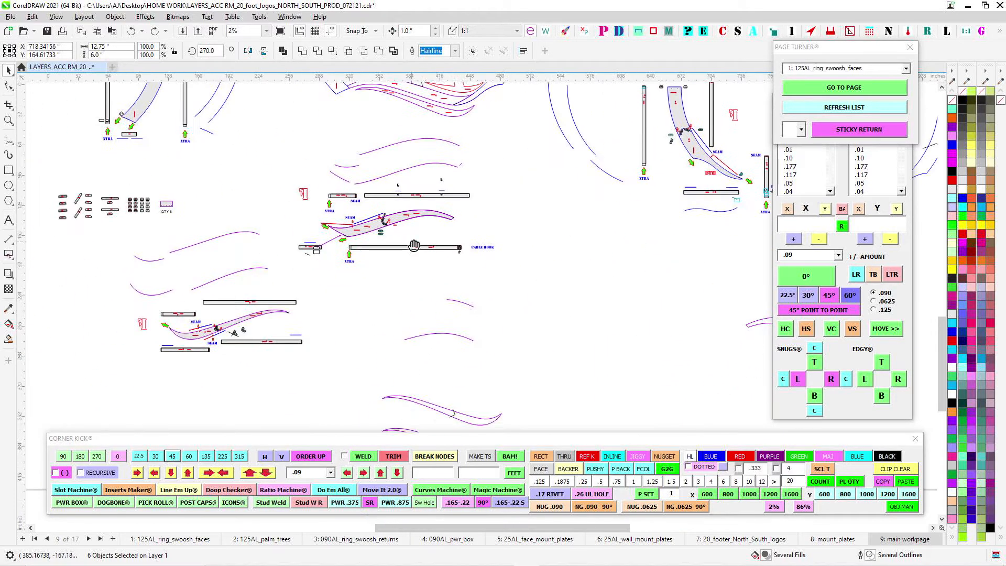
scroll(414, 245, "up", 6)
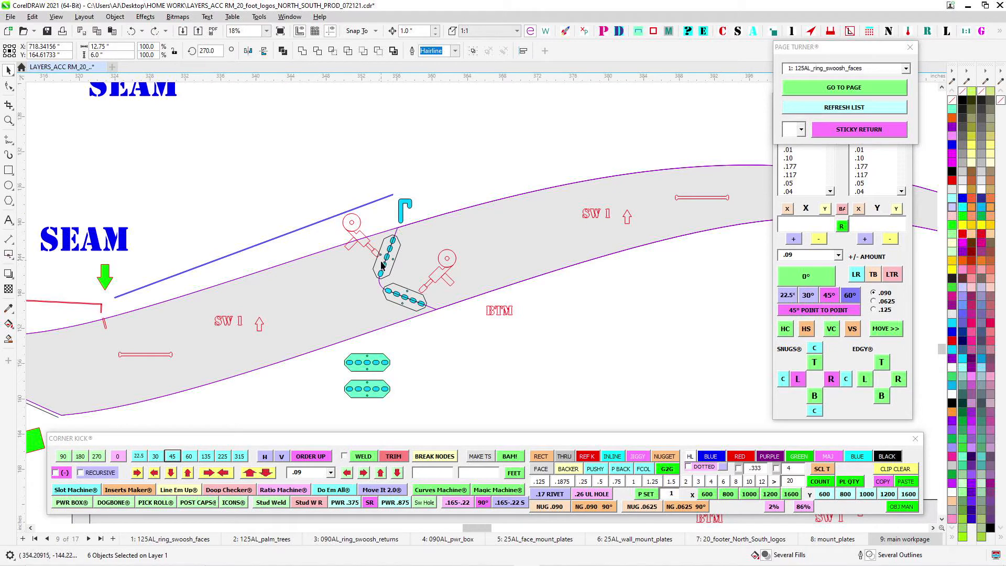
scroll(461, 326, "down", 1)
left_click_drag(368, 380, 642, 234)
scroll(577, 210, "down", 1)
scroll(325, 385, "up", 2)
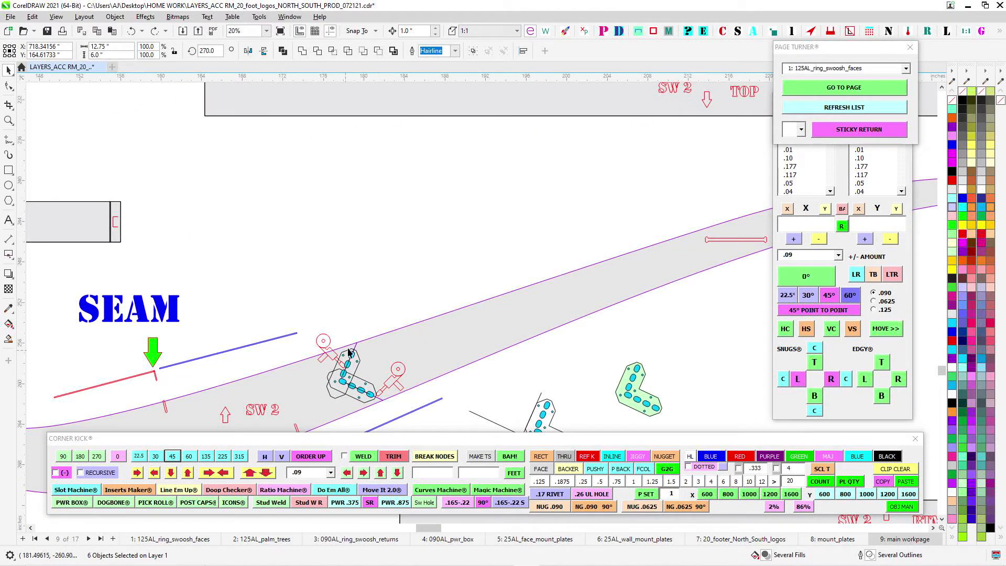
scroll(386, 345, "down", 1)
left_click_drag(448, 284, 564, 272)
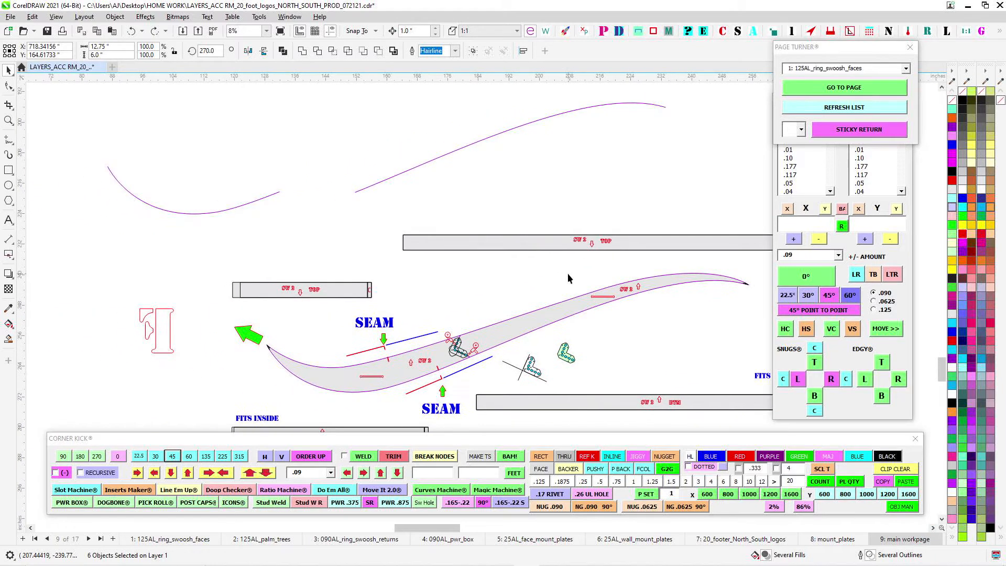
- Inspect the SW 2 and SW 1 swoosh faces together with their returns and seam labels
scroll(618, 263, "up", 1)
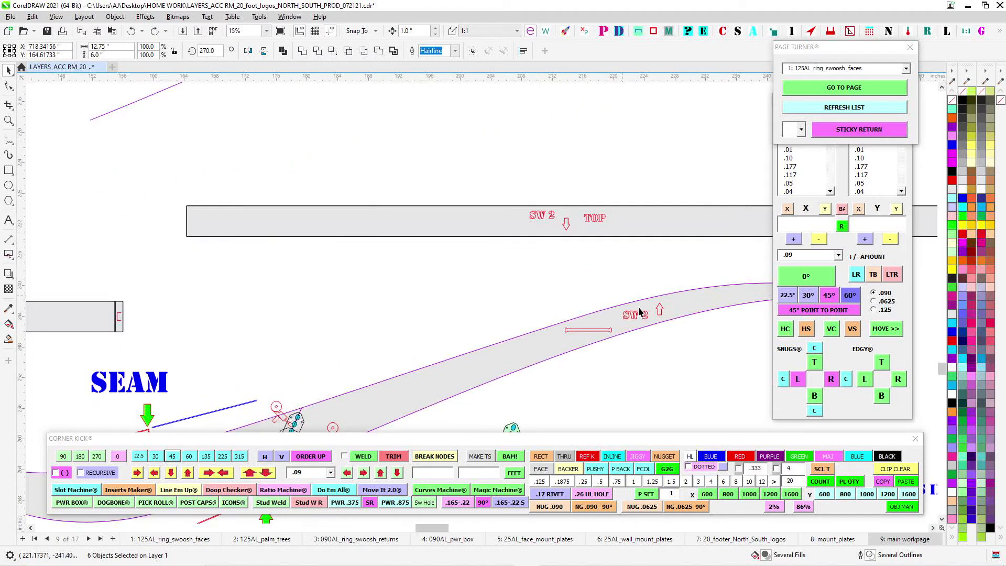
scroll(583, 229, "down", 1)
left_click_drag(647, 143, 507, 265)
scroll(508, 264, "down", 1)
left_click_drag(692, 149, 476, 187)
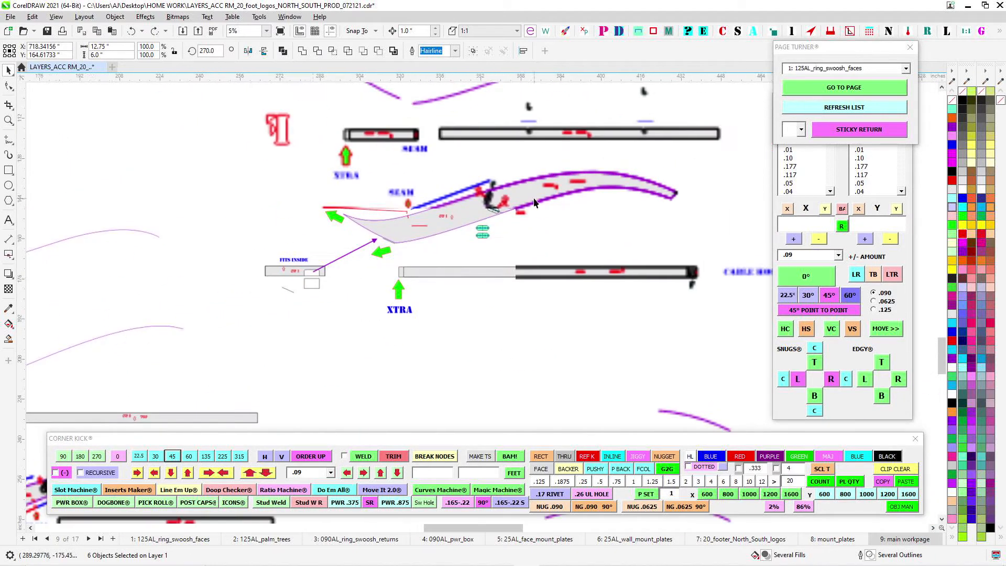
scroll(476, 187, "up", 2)
left_click_drag(583, 142, 424, 231)
scroll(428, 227, "down", 1)
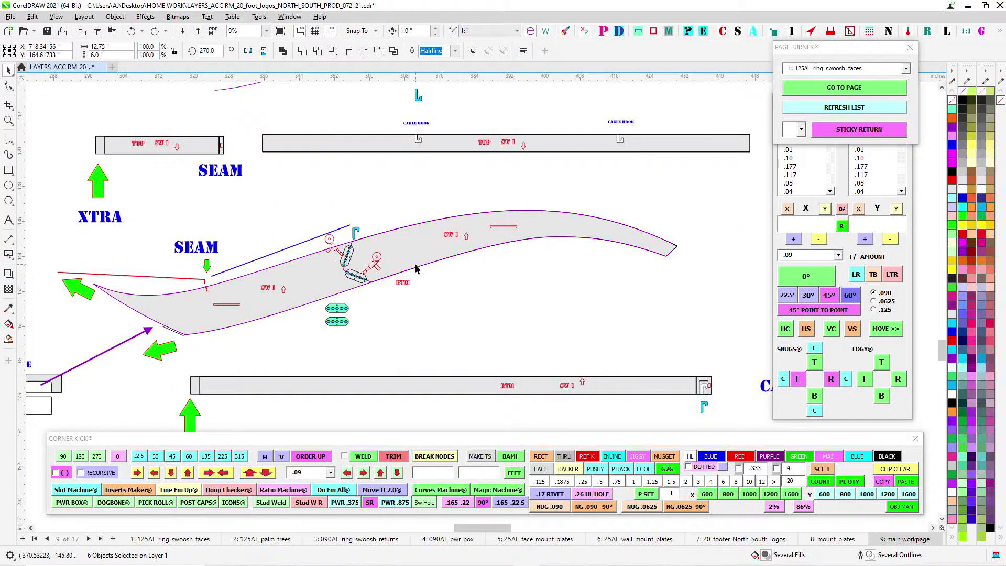
scroll(416, 265, "down", 1)
scroll(279, 283, "up", 4)
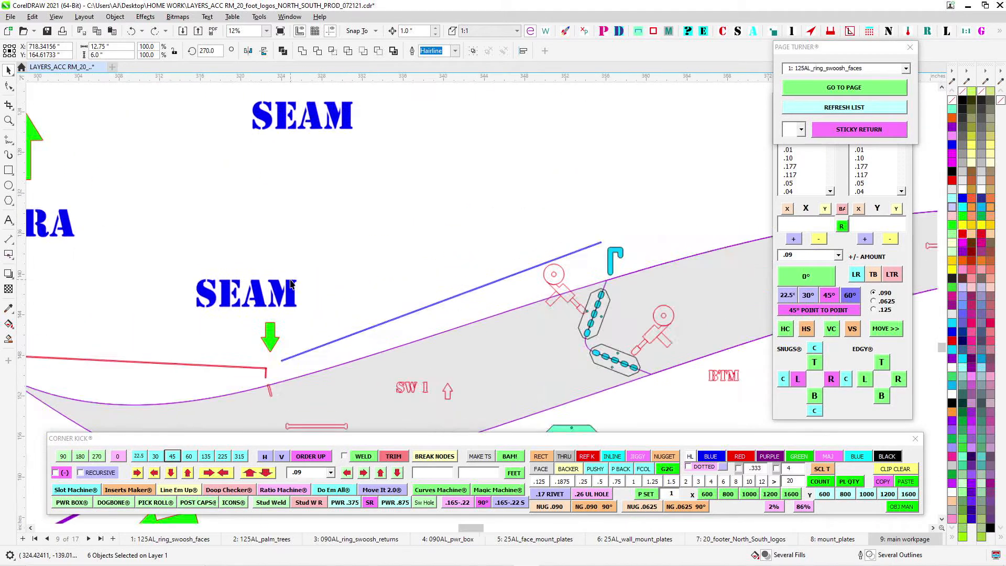
- Select the short red seam mark on the SW 1 face and check the top and bottom returns around it
left_click_drag(460, 298, 461, 297)
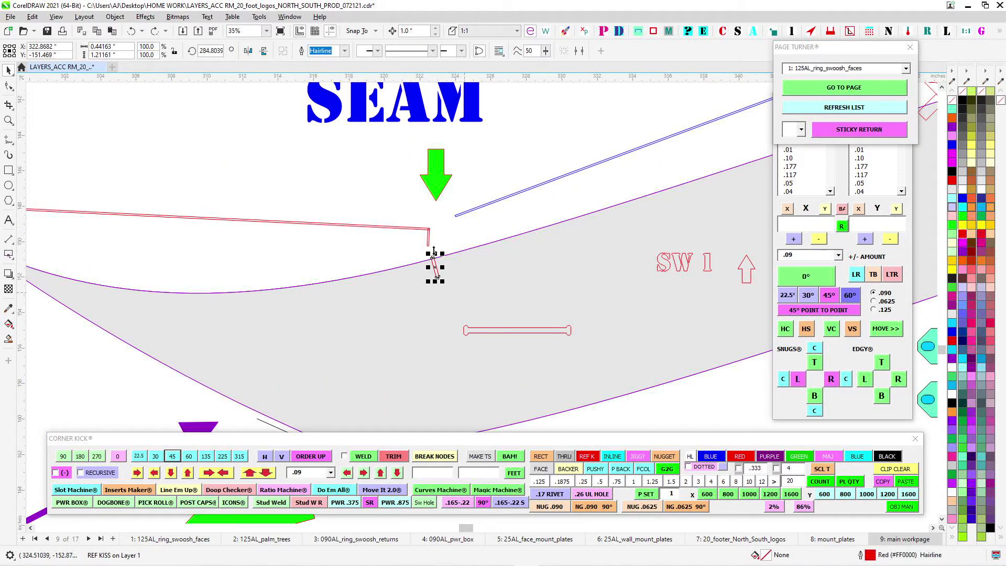
scroll(440, 241, "down", 1)
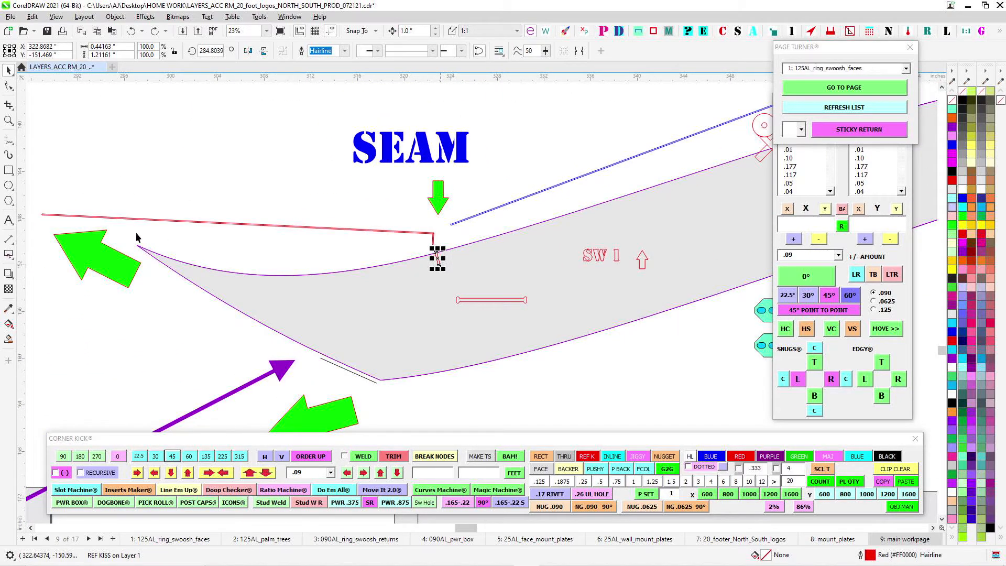
scroll(70, 190, "down", 1)
left_click_drag(181, 236, 160, 161)
scroll(170, 191, "down", 1)
left_click_drag(475, 214, 275, 276)
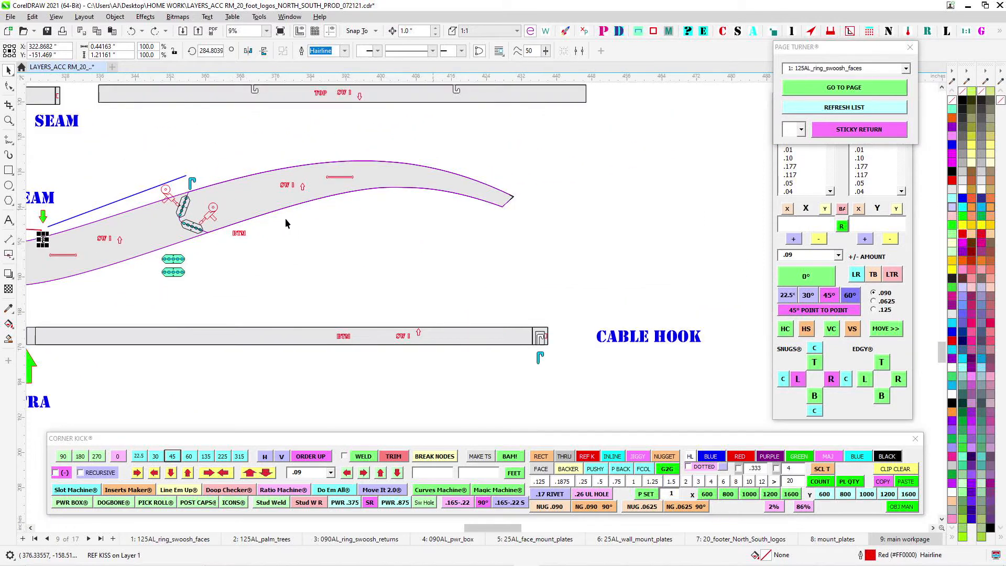
left_click_drag(285, 218, 432, 202)
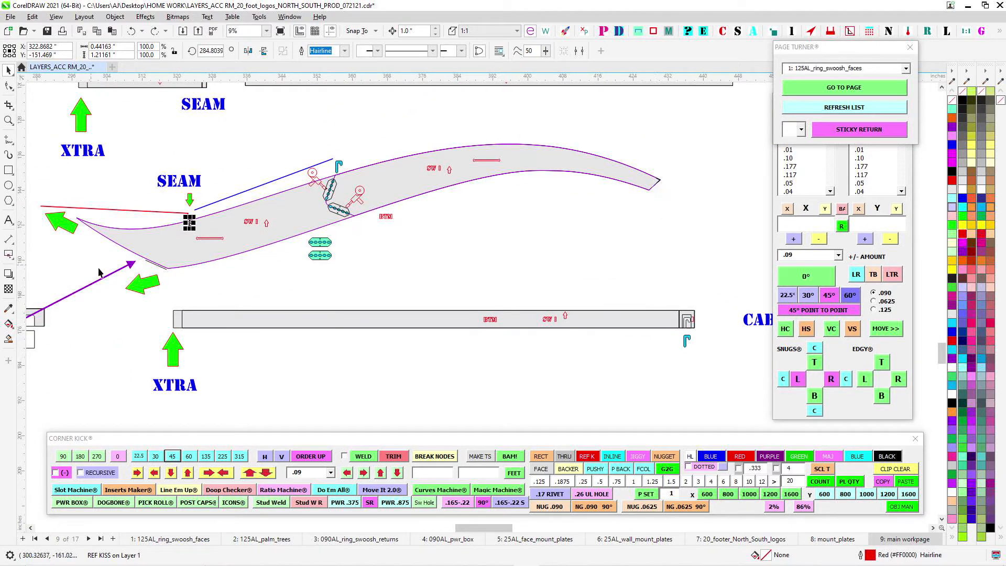
- Select the short SW 1 return labelled FITS INSIDE and compare it with the angled end of the SW 1 face
left_click_drag(103, 287, 381, 284)
scroll(321, 312, "up", 1)
left_click_drag(103, 281, 404, 354)
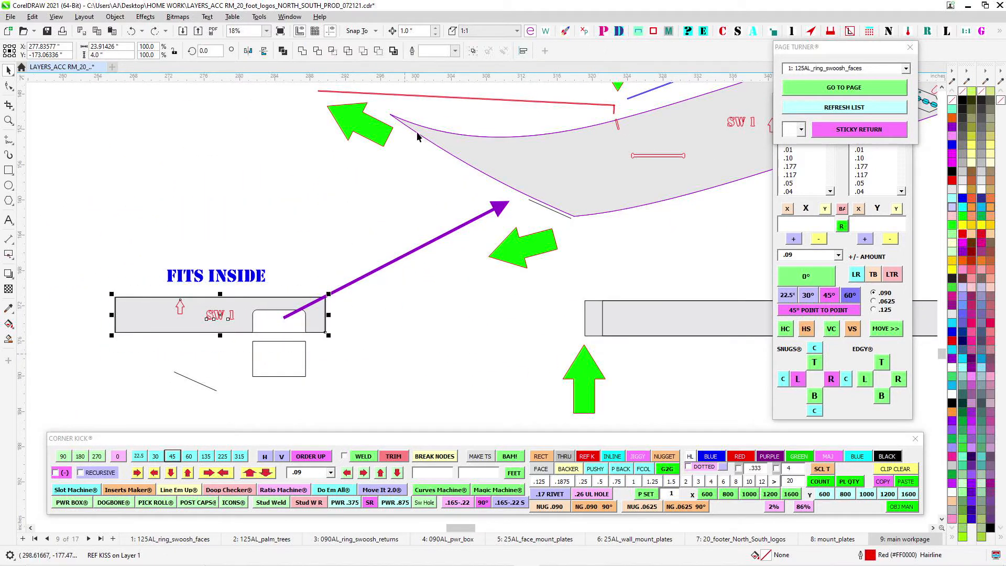
scroll(402, 126, "up", 2)
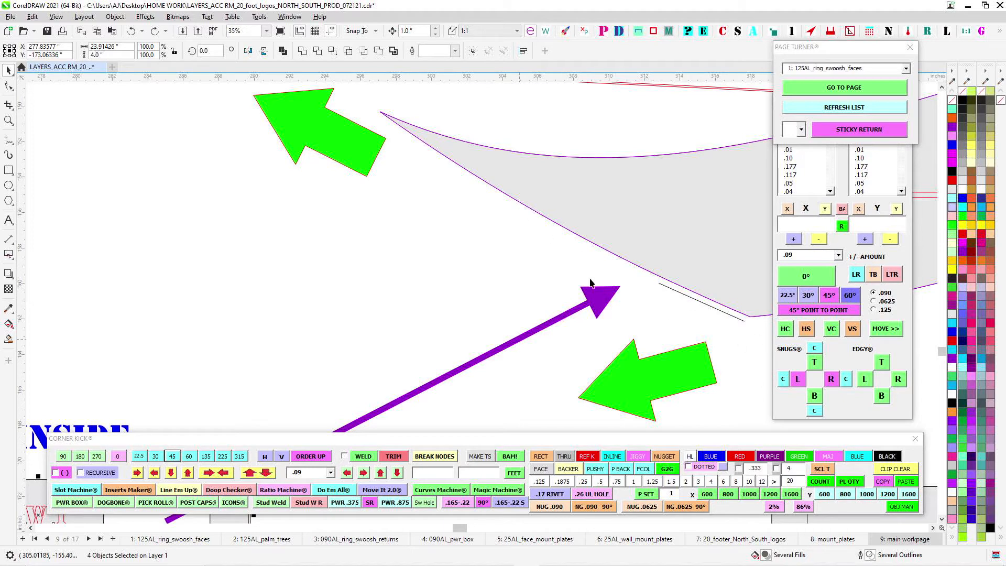
scroll(691, 278, "down", 2)
scroll(436, 272, "up", 2)
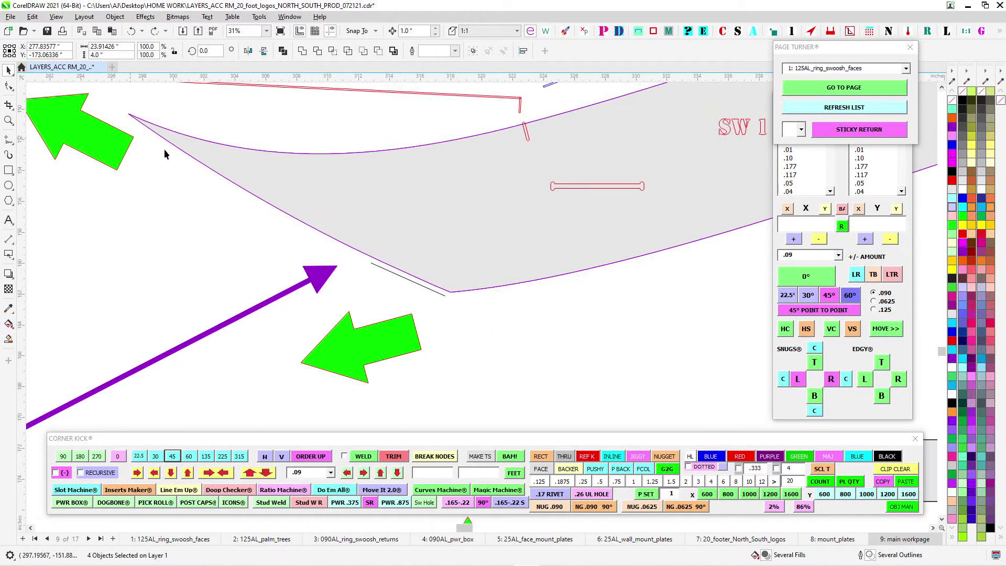
scroll(512, 282, "down", 6)
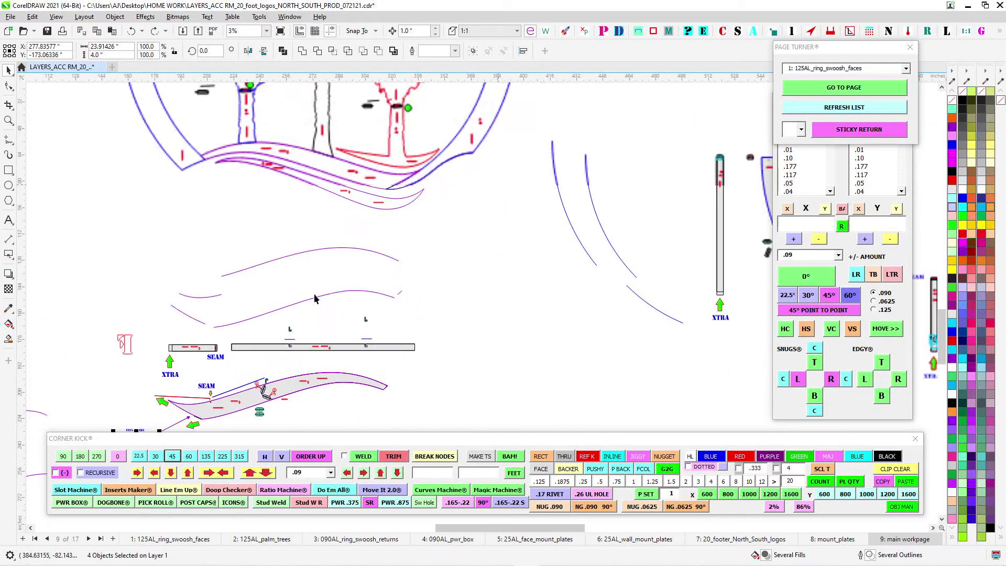
- Examine the lower end of the number 5 ring face, including its seam mark, BTM edge and cable hook return
scroll(403, 199, "up", 3)
scroll(488, 280, "down", 3)
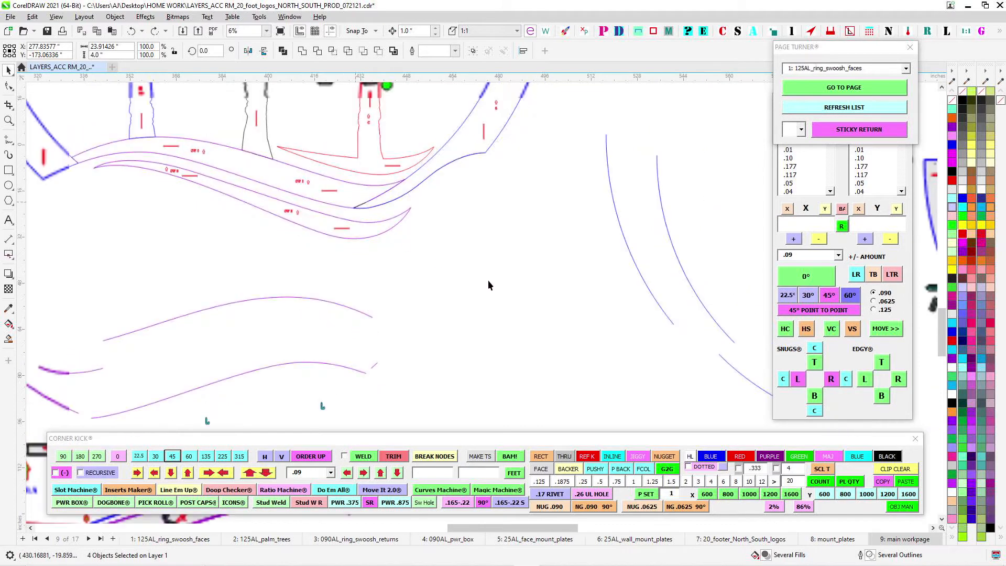
scroll(627, 296, "up", 5)
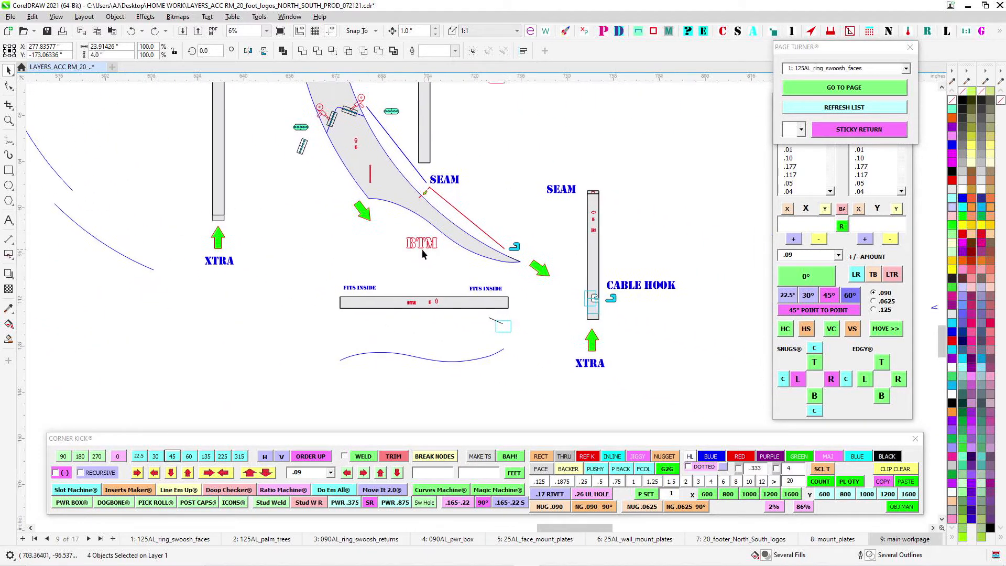
scroll(367, 146, "down", 4)
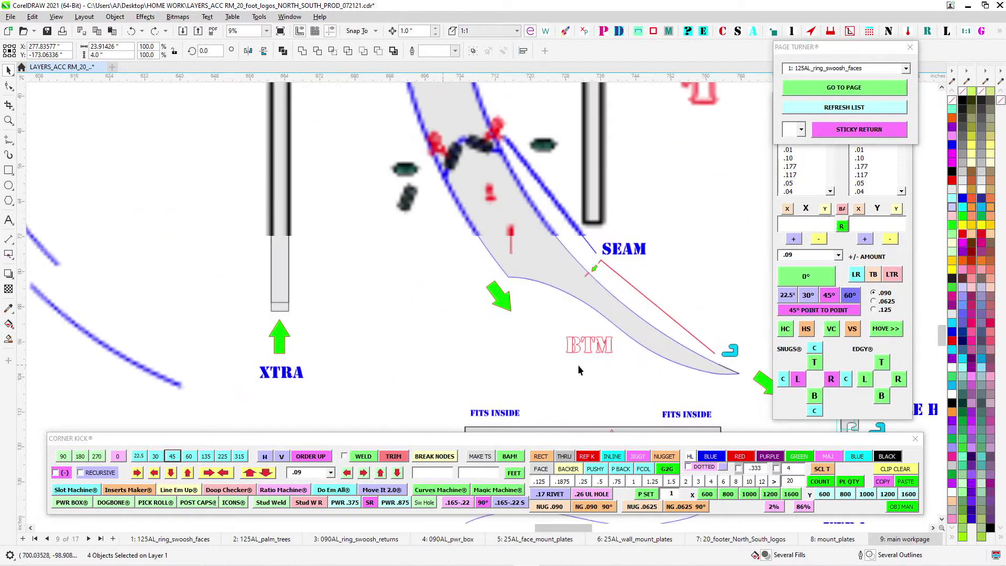
scroll(423, 163, "up", 1)
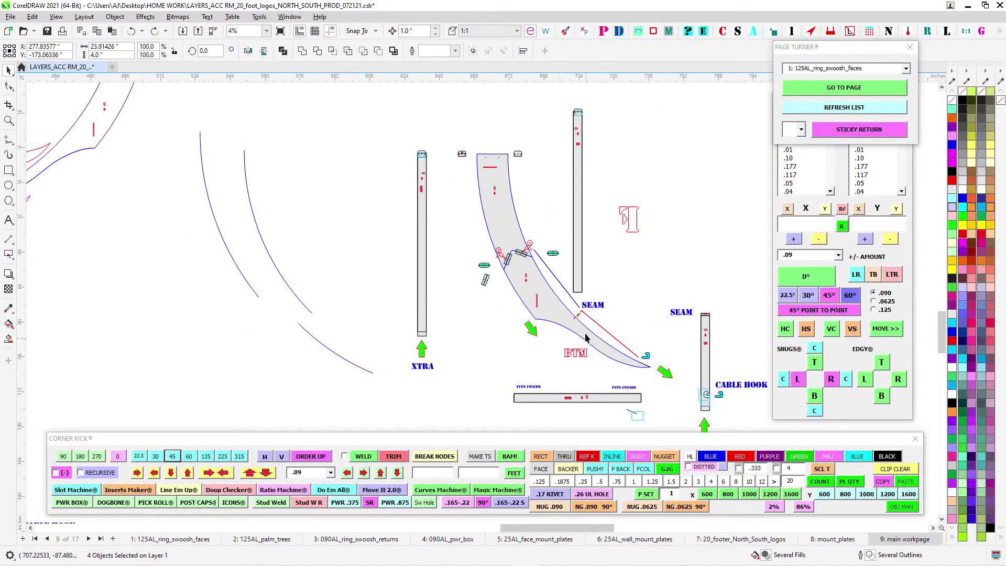
scroll(572, 312, "up", 1)
left_click_drag(589, 336, 408, 234)
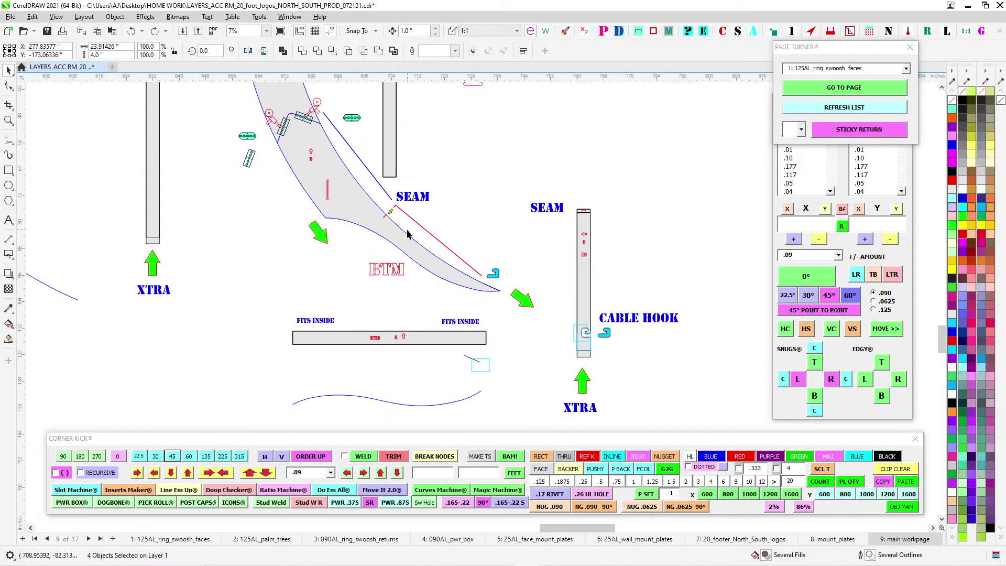
scroll(521, 300, "up", 1)
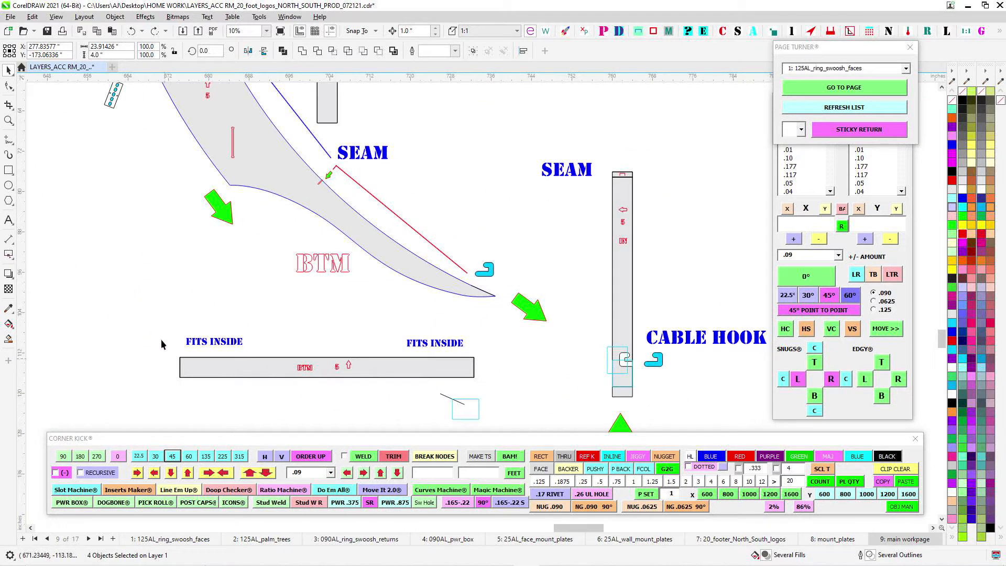
- Select the number 5 BTM return labelled FITS INSIDE and compare it with the face's lower edge
left_click_drag(161, 344, 499, 393)
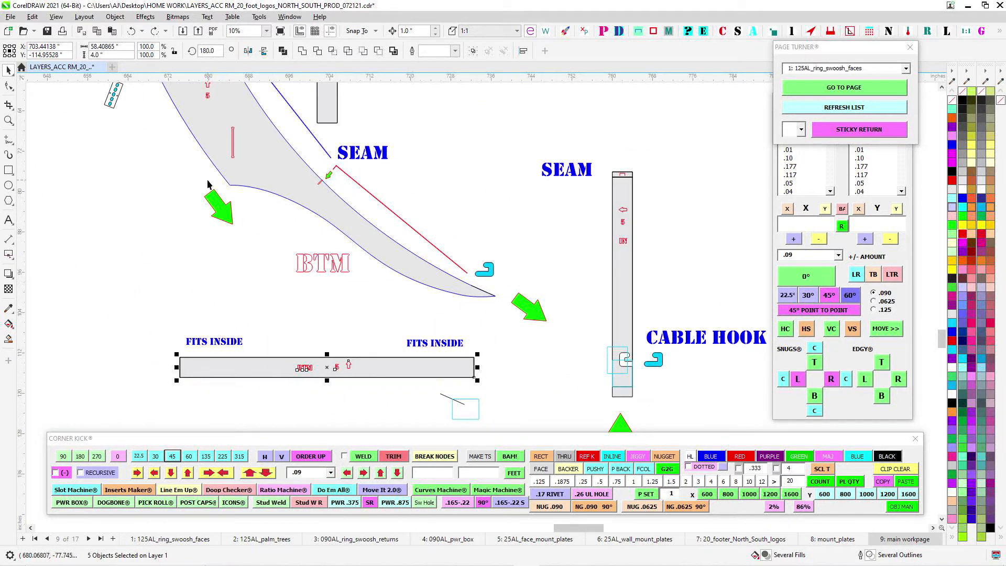
scroll(506, 265, "down", 1)
left_click_drag(505, 260, 597, 373)
- Inspect the mount plates and holes at the upper ends of the number 5 face and its IN and OUT returns
left_click_drag(508, 193, 519, 318)
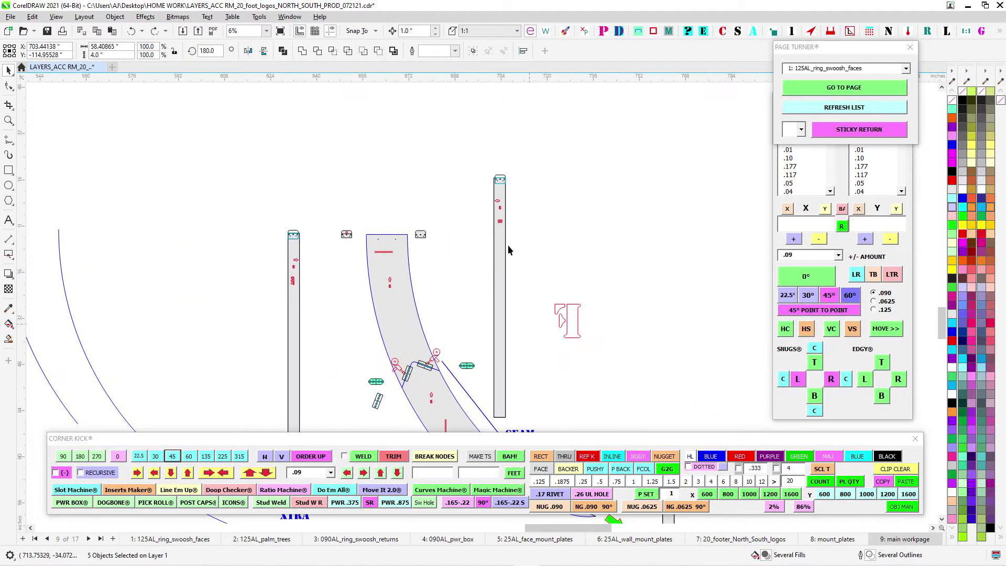
scroll(507, 199, "up", 1)
scroll(502, 167, "up", 3)
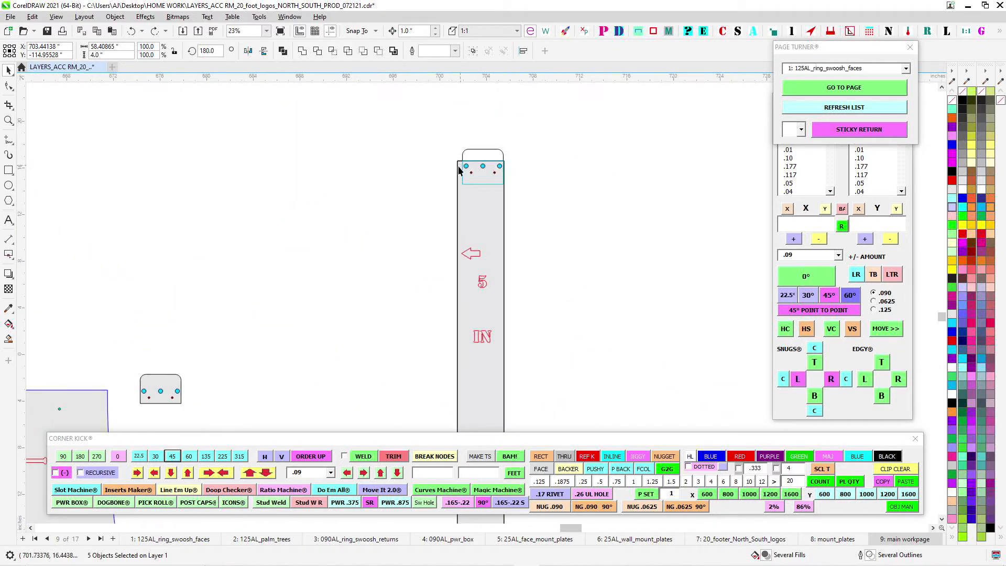
scroll(283, 284, "down", 1)
left_click_drag(283, 284, 608, 211)
scroll(482, 290, "up", 1)
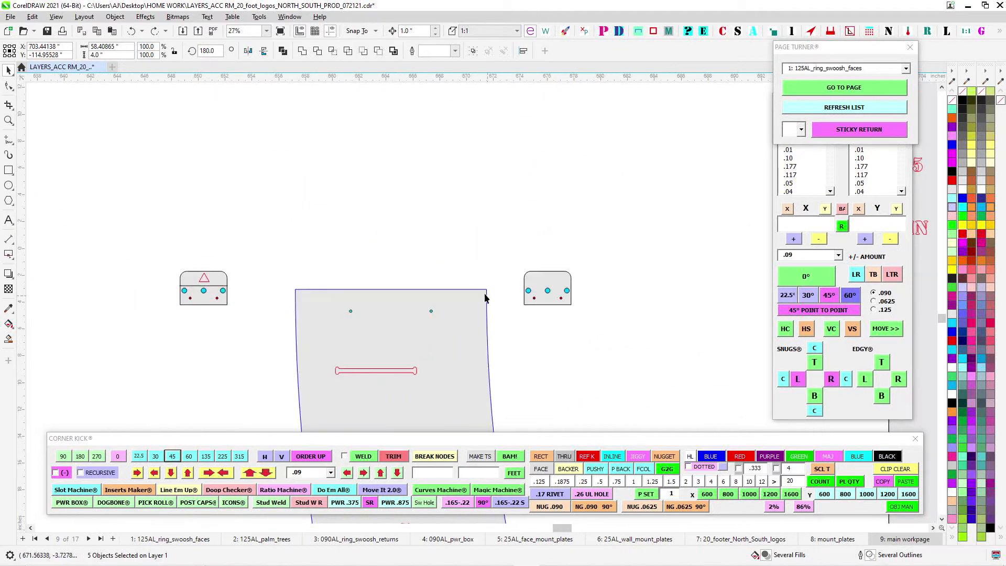
scroll(485, 291, "down", 2)
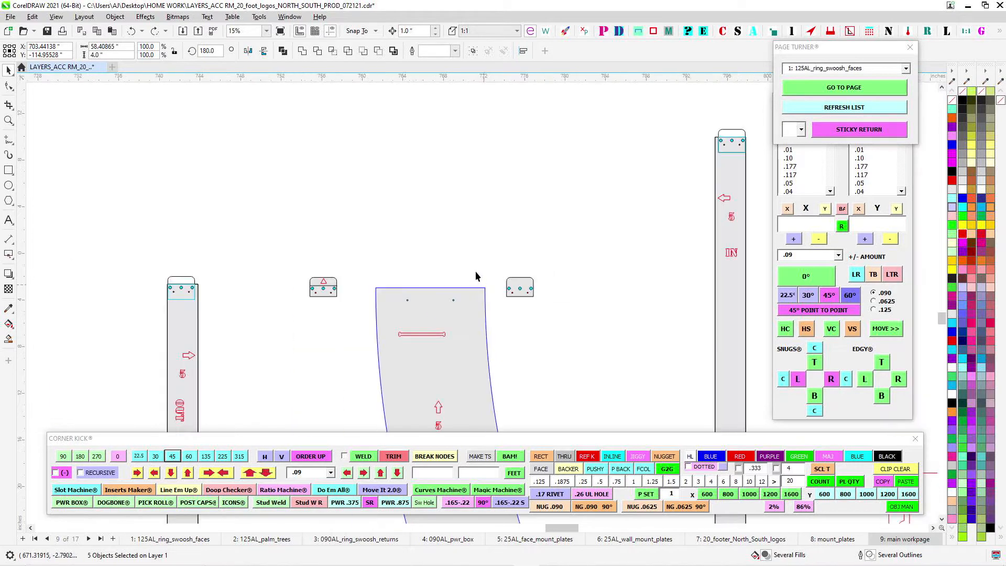
scroll(399, 301, "down", 3)
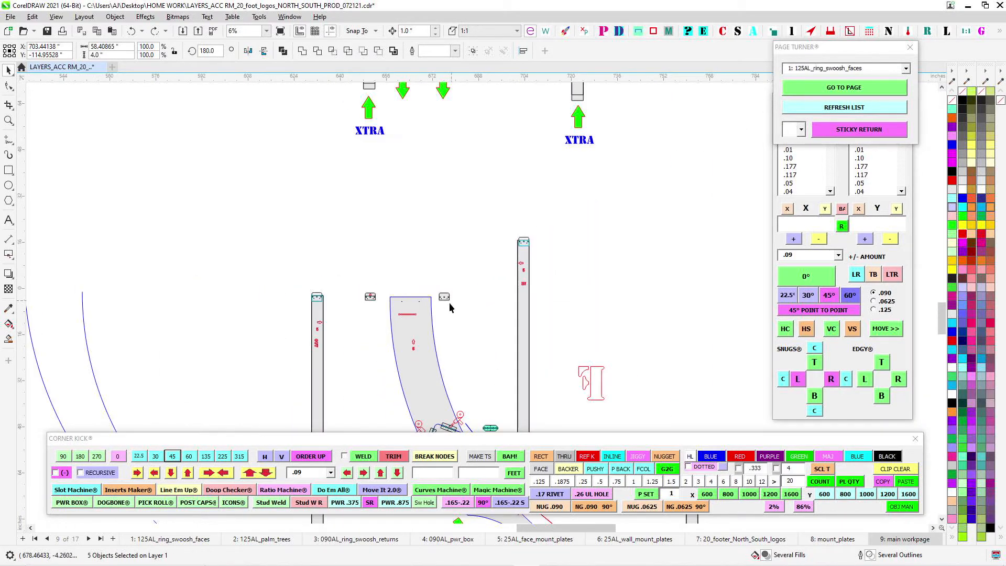
- Look over the curved ring face above number 5, with its returns, mount plates and XTRA arrows
scroll(449, 302, "down", 2)
left_click_drag(453, 234, 379, 329)
scroll(400, 159, "up", 2)
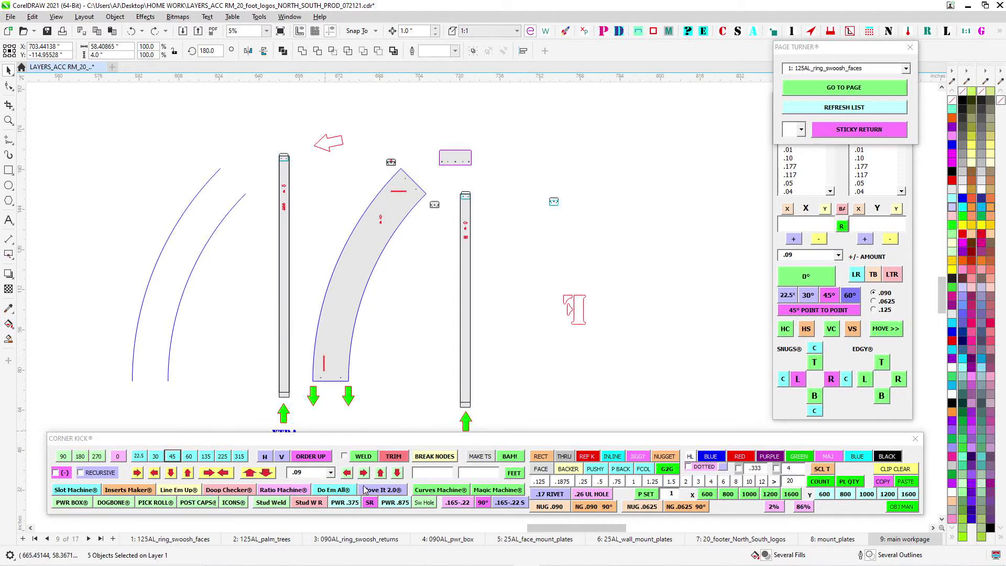
scroll(506, 314, "down", 2)
scroll(619, 285, "down", 2)
scroll(550, 299, "up", 1)
scroll(273, 286, "down", 1)
scroll(367, 315, "up", 3)
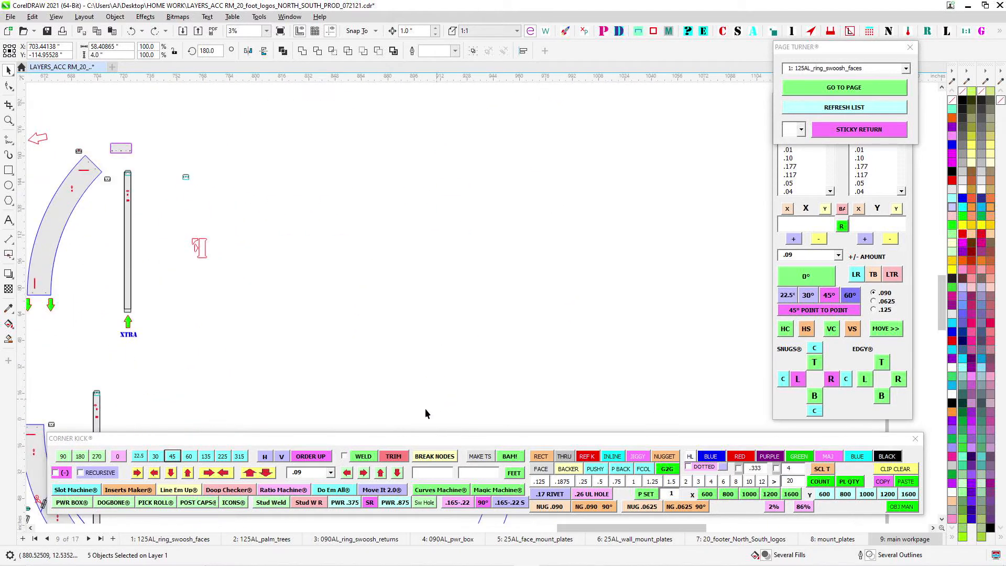
- Examine how the mount plate is offset from the edge at the upper end of the number 5 IN return
scroll(382, 283, "up", 2)
scroll(404, 307, "up", 2)
scroll(397, 328, "up", 2)
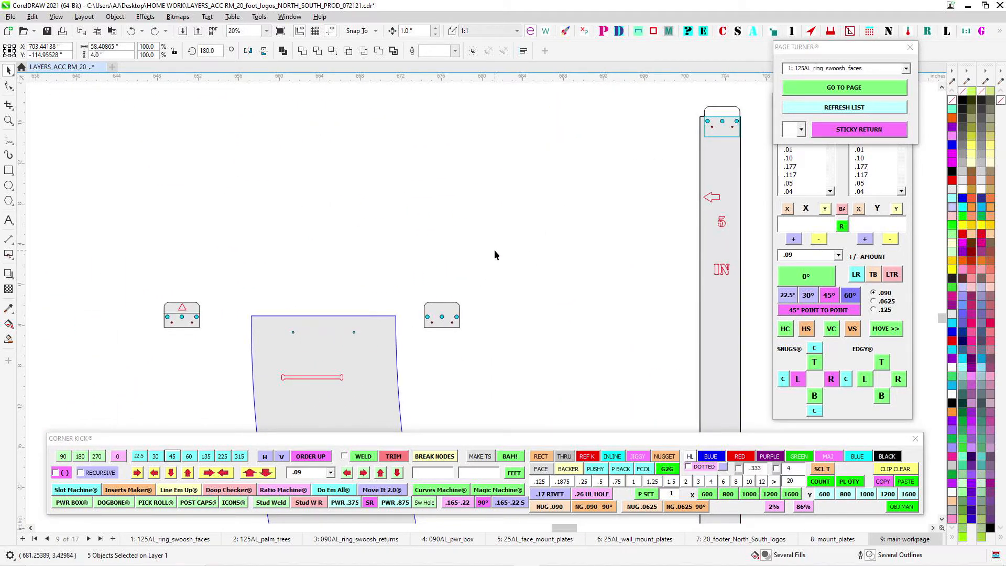
scroll(566, 167, "up", 1)
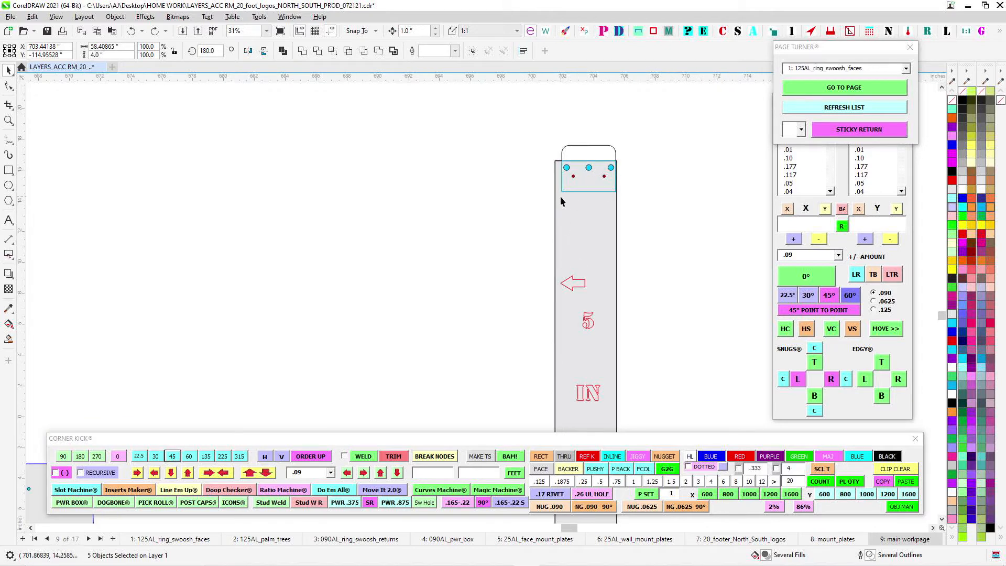
- Select the mount plate at the upper end of the number 5 IN return and compare it with the loose plate beside the face
scroll(566, 191, "down", 1)
scroll(593, 176, "up", 1)
left_click_drag(518, 129, 663, 214)
scroll(603, 234, "down", 1)
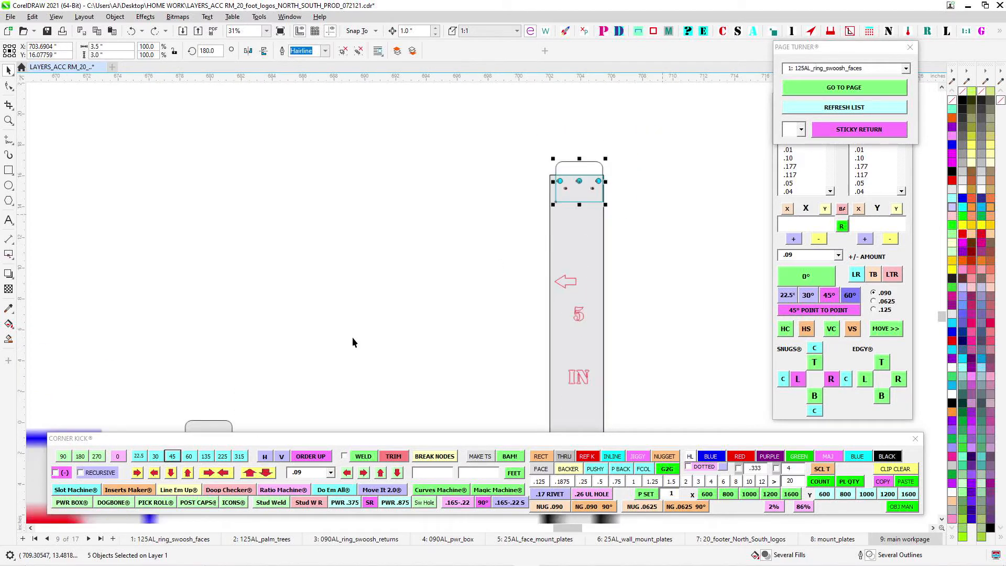
scroll(362, 325, "up", 1)
left_click_drag(431, 196, 519, 261)
scroll(524, 265, "down", 1)
scroll(600, 144, "up", 2)
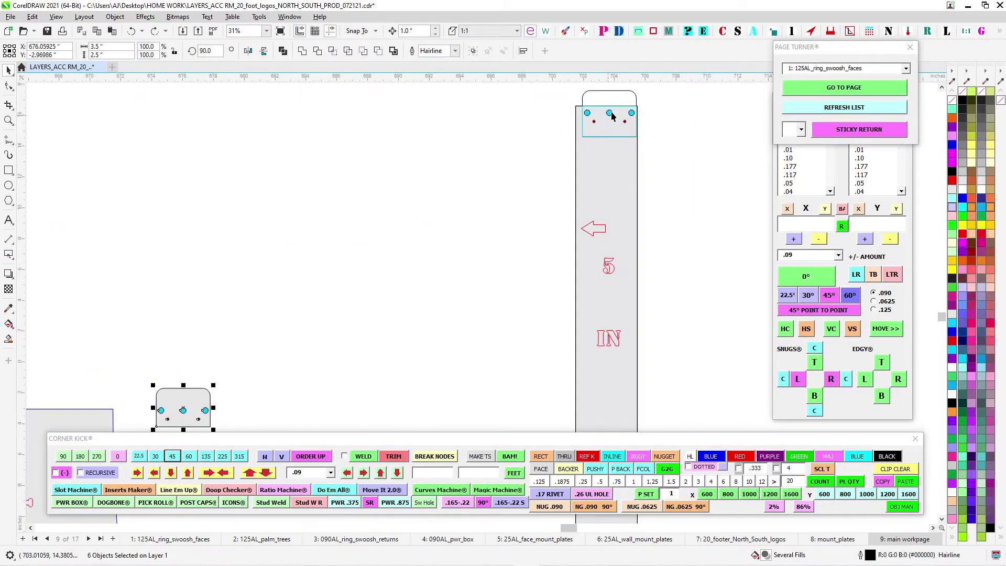
scroll(409, 288, "down", 1)
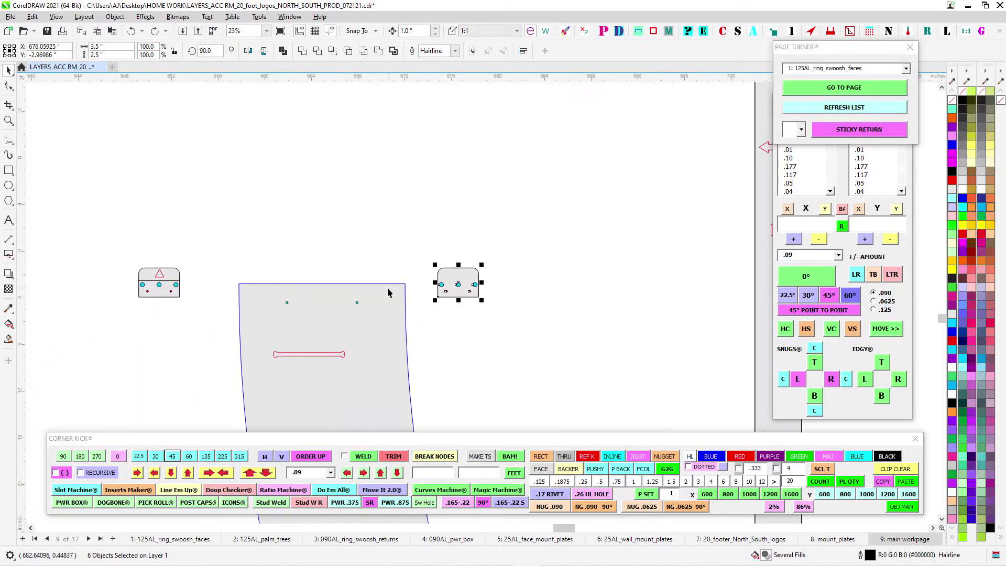
- Check the plate's holes at the upper end of the number 5 IN return, and select the two holes along the face's upper edge
scroll(388, 287, "up", 2)
scroll(360, 224, "down", 2)
scroll(633, 216, "down", 1)
scroll(553, 230, "up", 2)
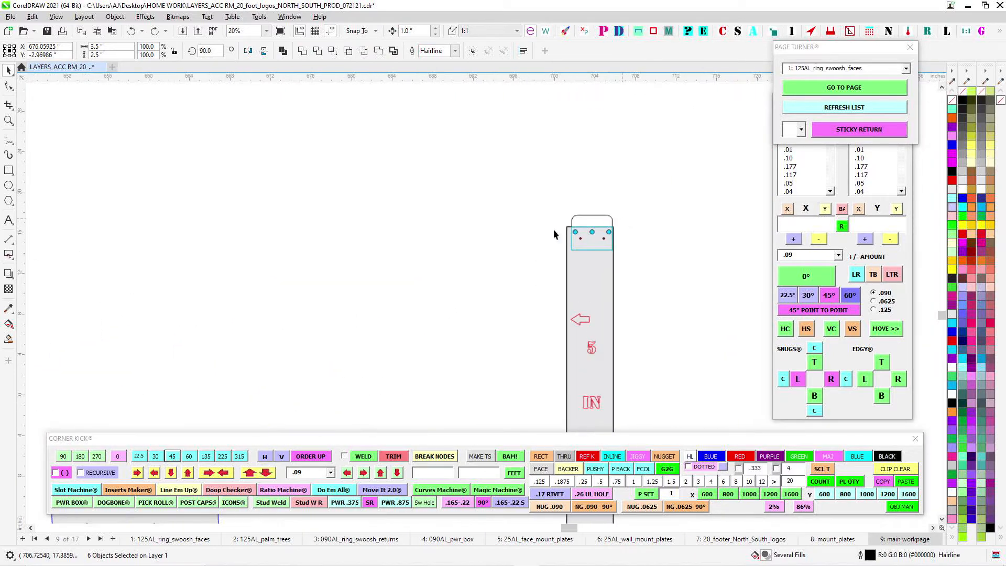
scroll(617, 212, "up", 2)
left_click(621, 212)
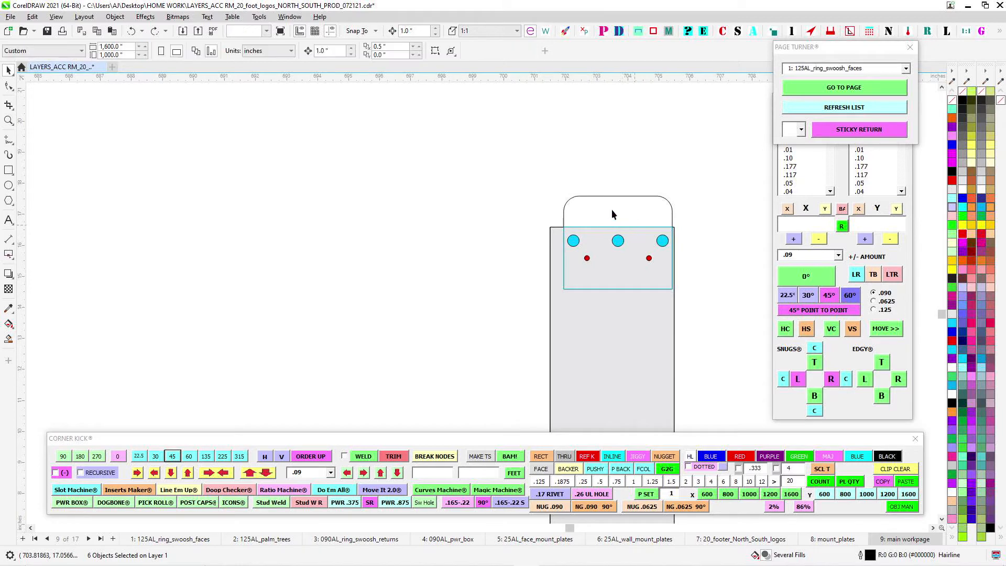
scroll(566, 294, "down", 4)
scroll(477, 281, "up", 1)
left_click_drag(386, 243, 563, 314)
scroll(480, 233, "down", 1)
left_click_drag(271, 233, 564, 273)
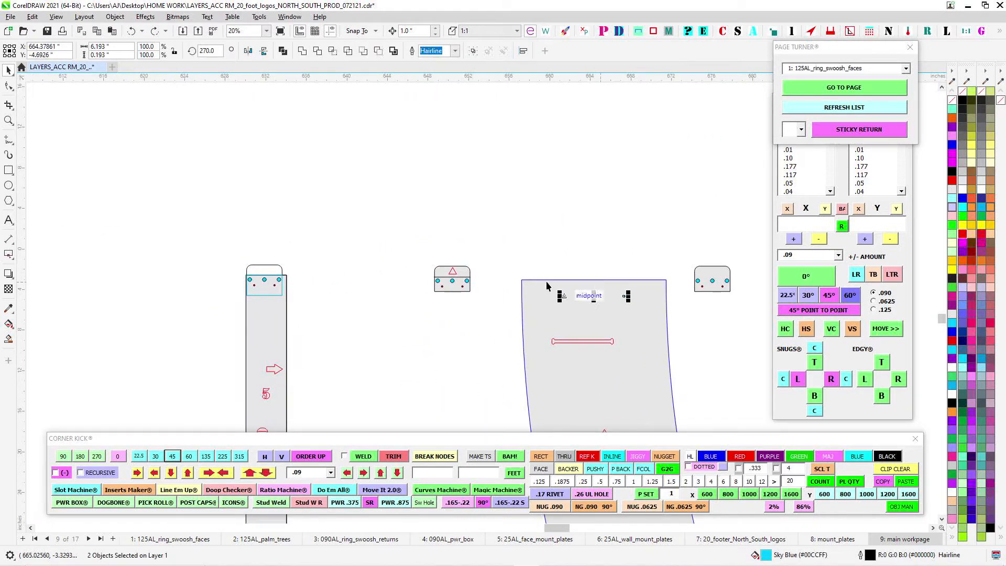
- Inspect the seam plate and the small return plates on both sides of the ring seam above the number 5 face
scroll(639, 318, "down", 2)
left_click_drag(668, 244, 291, 241)
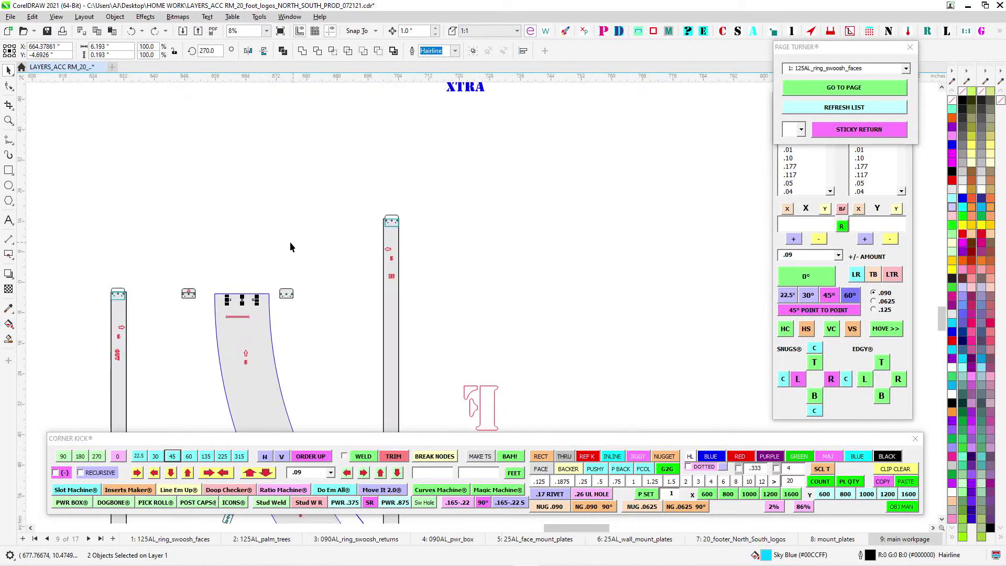
scroll(336, 255, "down", 2)
left_click_drag(533, 275, 781, 289)
scroll(316, 163, "up", 1)
scroll(315, 166, "up", 3)
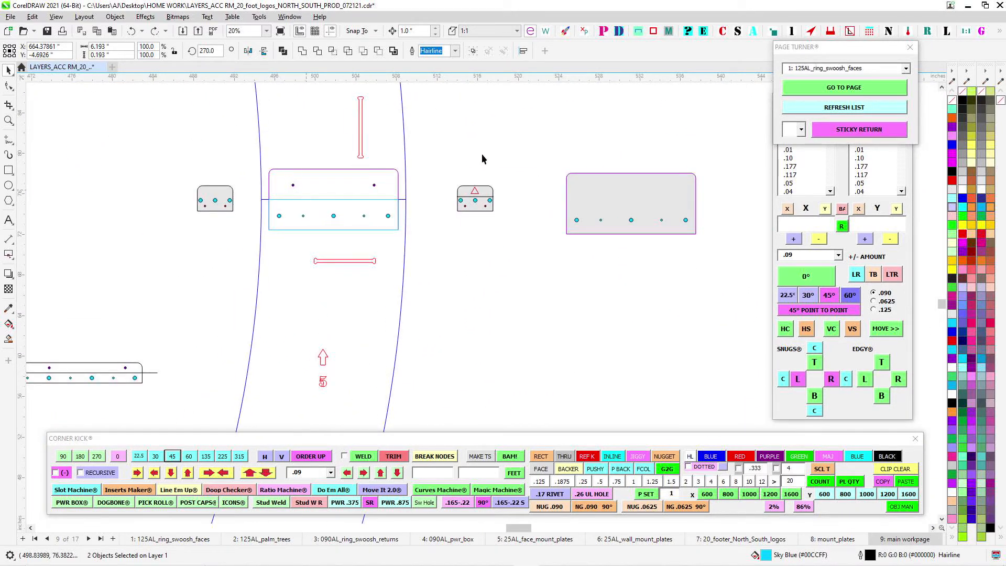
left_click_drag(483, 159, 320, 221)
scroll(320, 221, "up", 1)
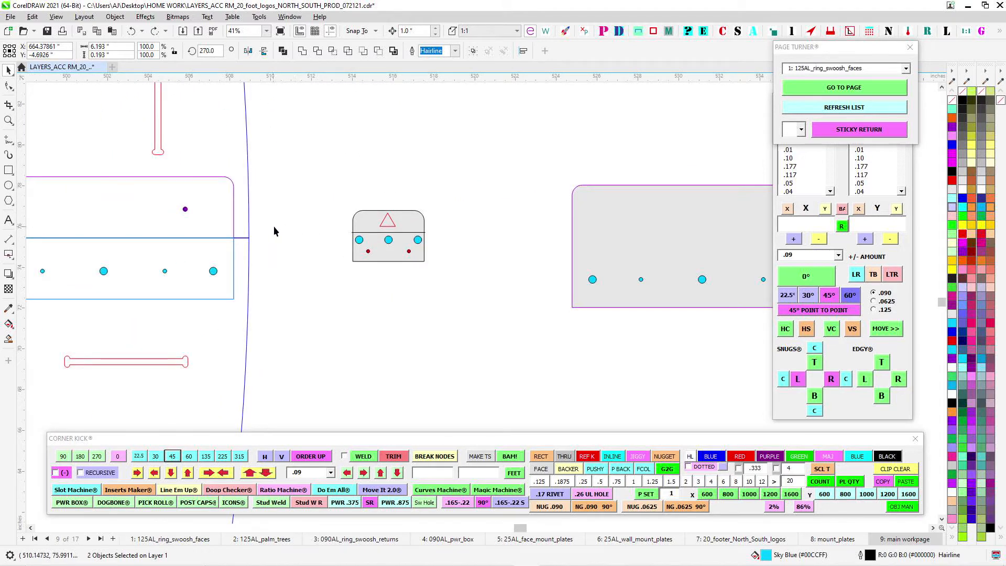
scroll(274, 225, "down", 3)
left_click_drag(235, 241, 500, 248)
scroll(309, 225, "up", 4)
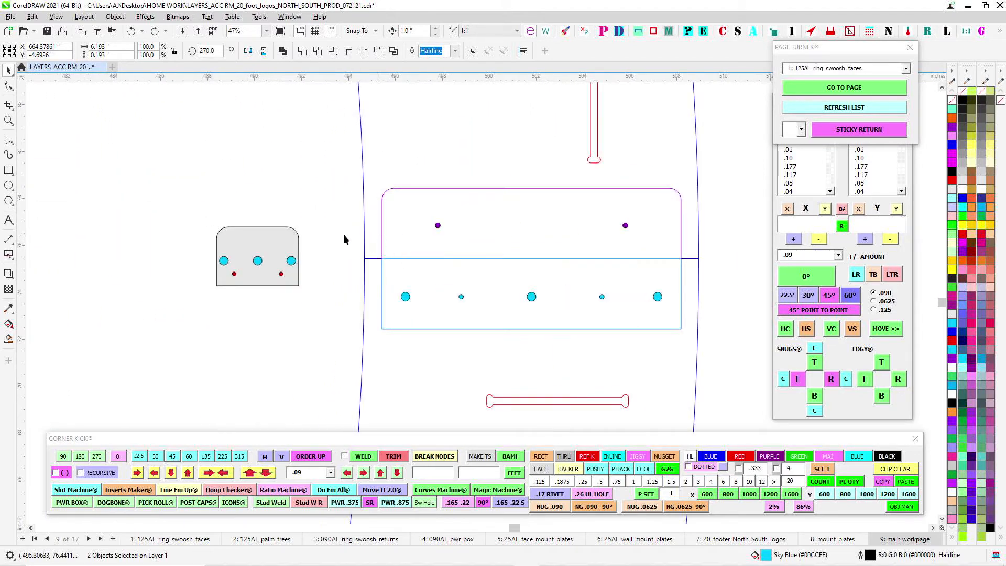
- Follow the ring from the number 5 face and swoosh up to the upper seams, examining their plates and slots
scroll(390, 247, "down", 6)
left_click_drag(363, 280, 495, 224)
scroll(495, 224, "down", 2)
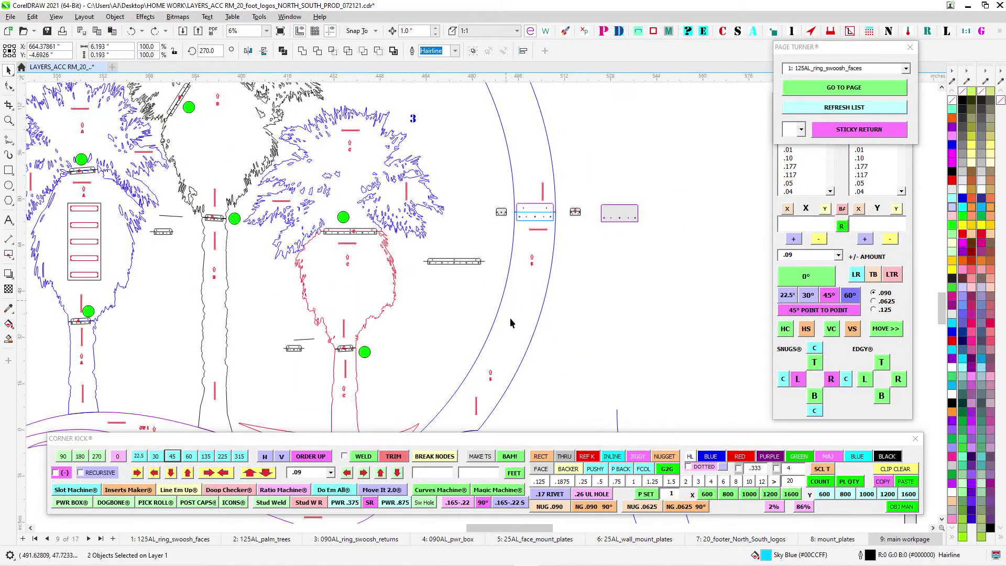
left_click_drag(483, 353, 467, 269)
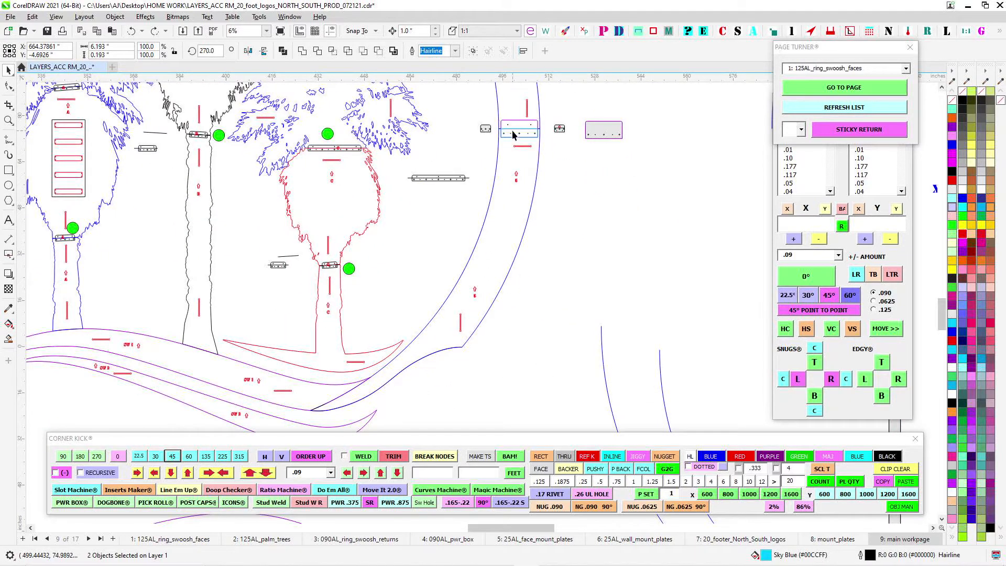
scroll(512, 135, "down", 2)
scroll(395, 139, "up", 2)
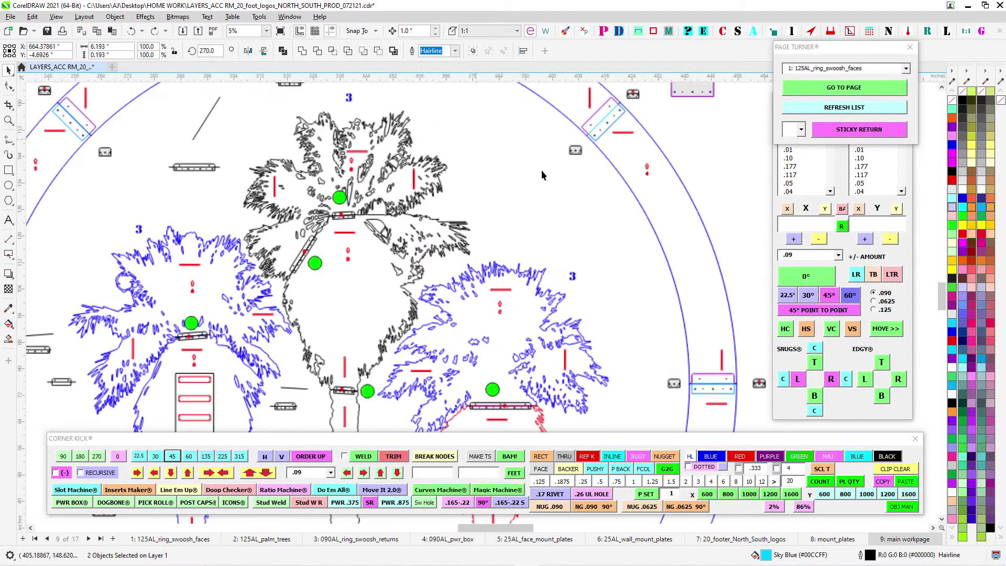
left_click_drag(606, 110, 661, 238)
scroll(226, 286, "down", 1)
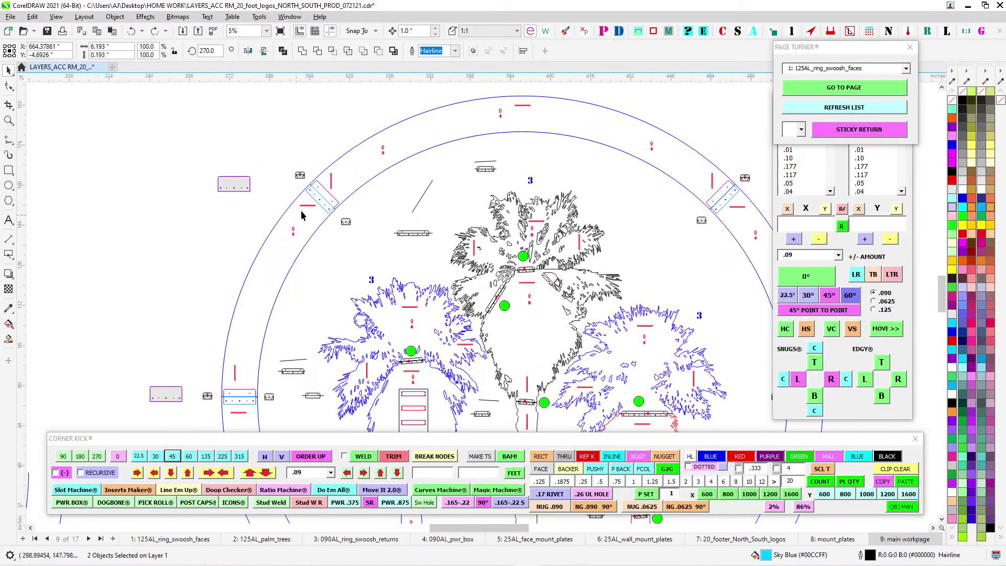
- Select the plates, holes and slots around the ring seam between the number 2 and number 3 faces
scroll(316, 164, "up", 2)
scroll(398, 233, "down", 2)
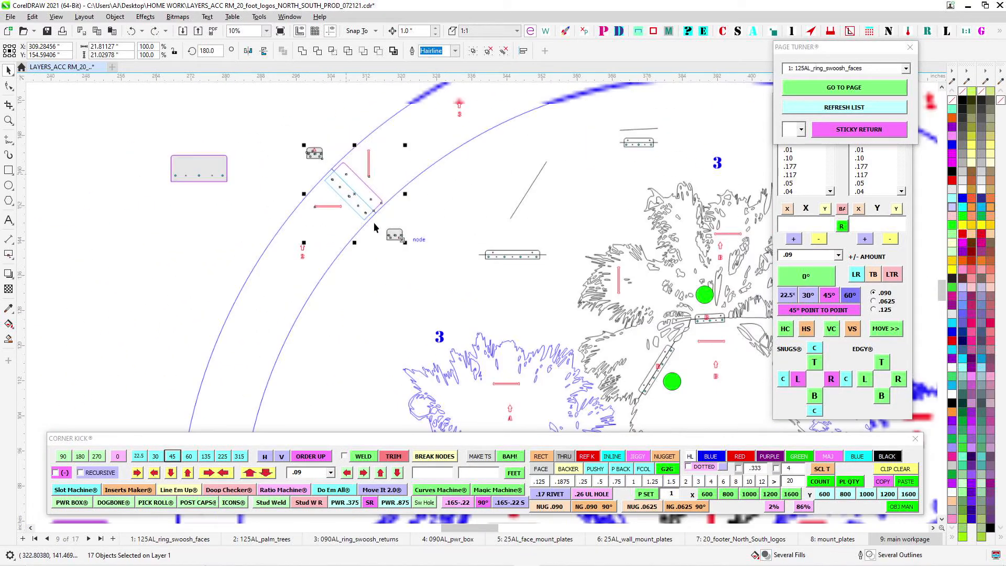
scroll(381, 331, "down", 2)
left_click_drag(381, 330, 421, 218)
scroll(413, 153, "up", 1)
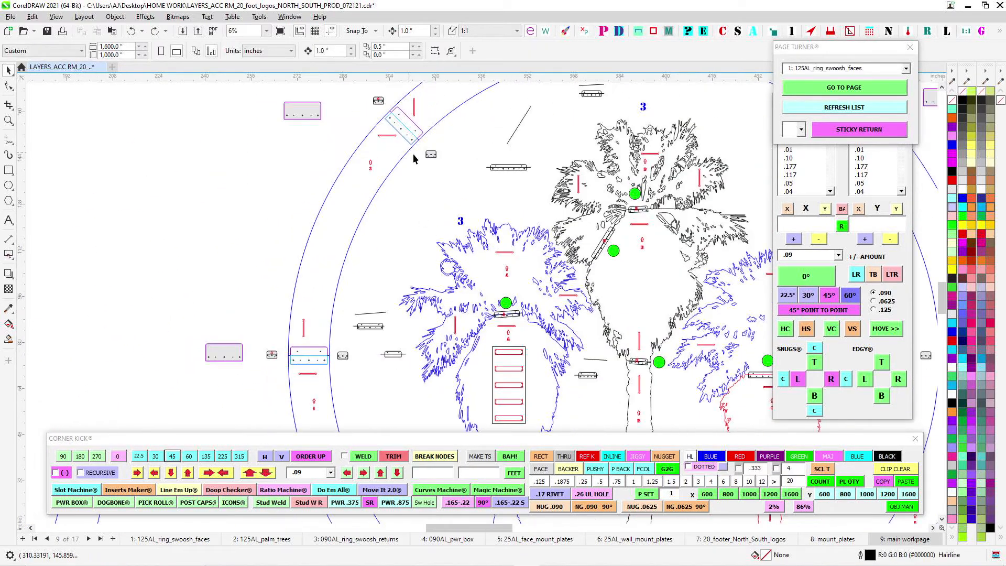
- Examine the seam plate and small return plates above the number 1 ring face, and look over the whole logo
scroll(422, 147, "up", 1)
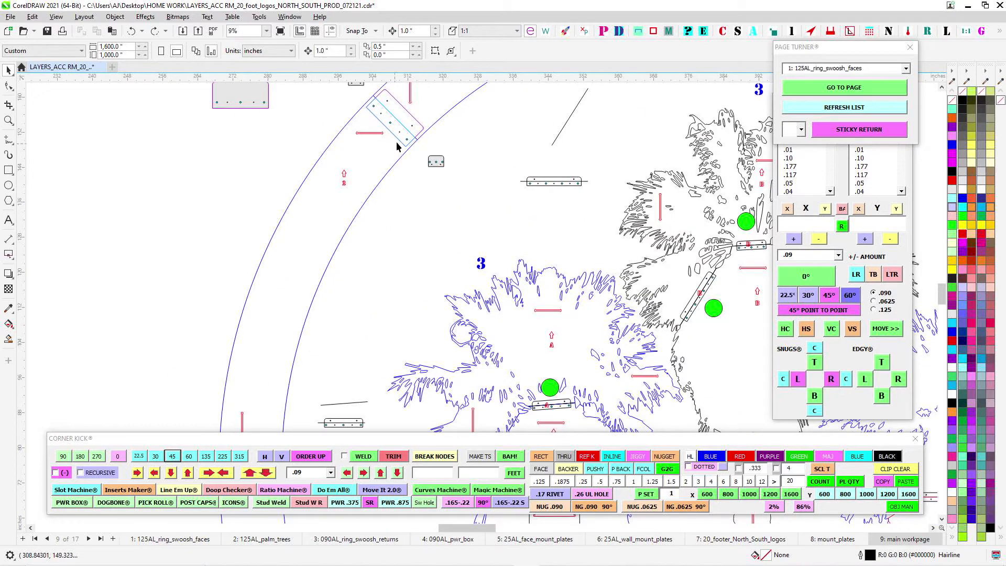
scroll(483, 96, "down", 2)
left_click_drag(304, 391, 402, 253)
scroll(402, 254, "up", 3)
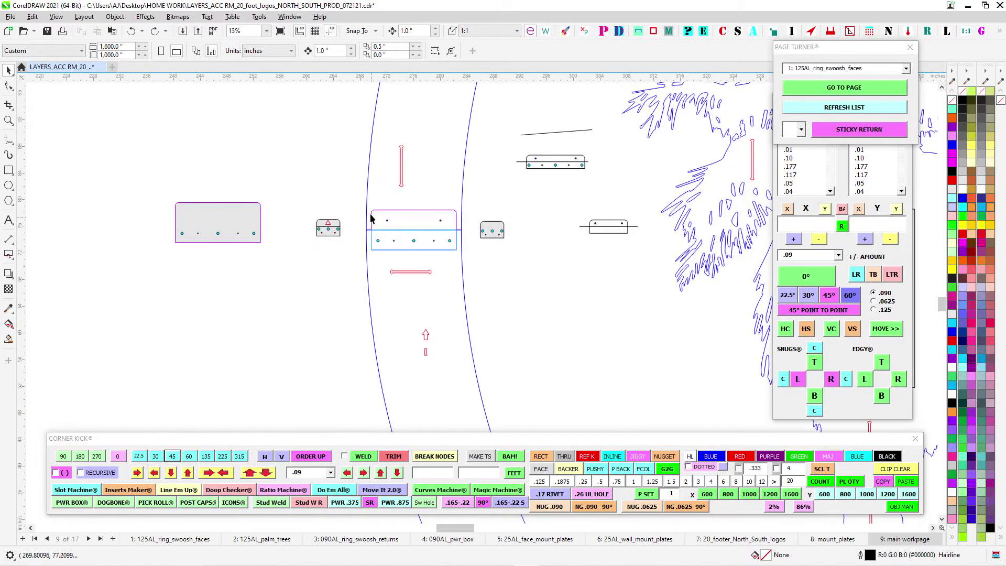
scroll(450, 238, "up", 1)
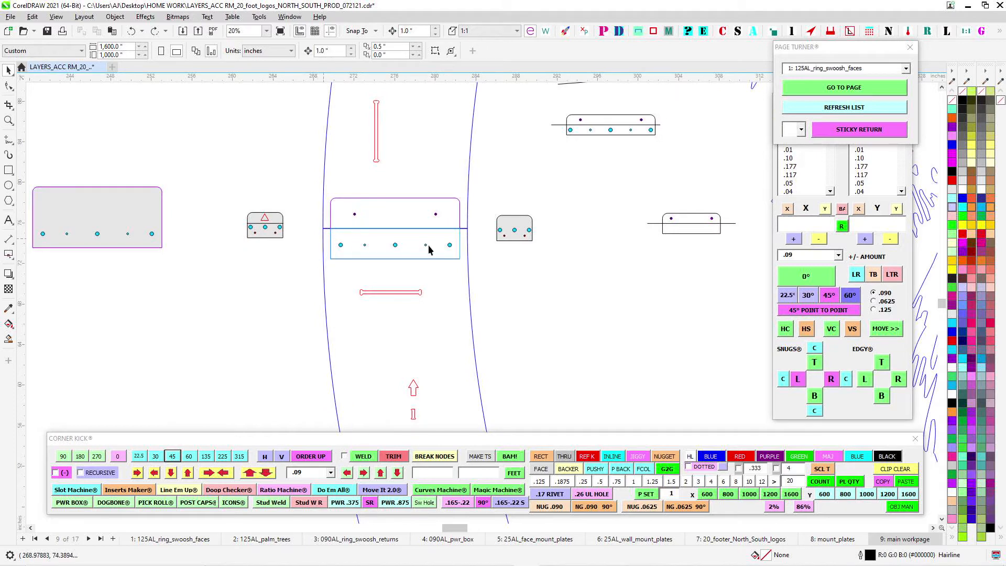
scroll(396, 252, "down", 1)
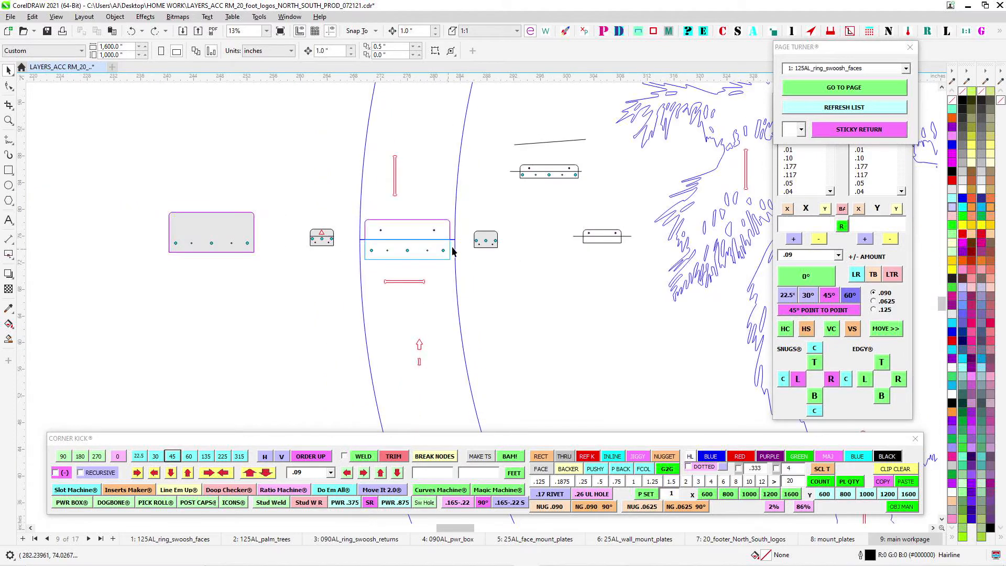
scroll(453, 252, "up", 2)
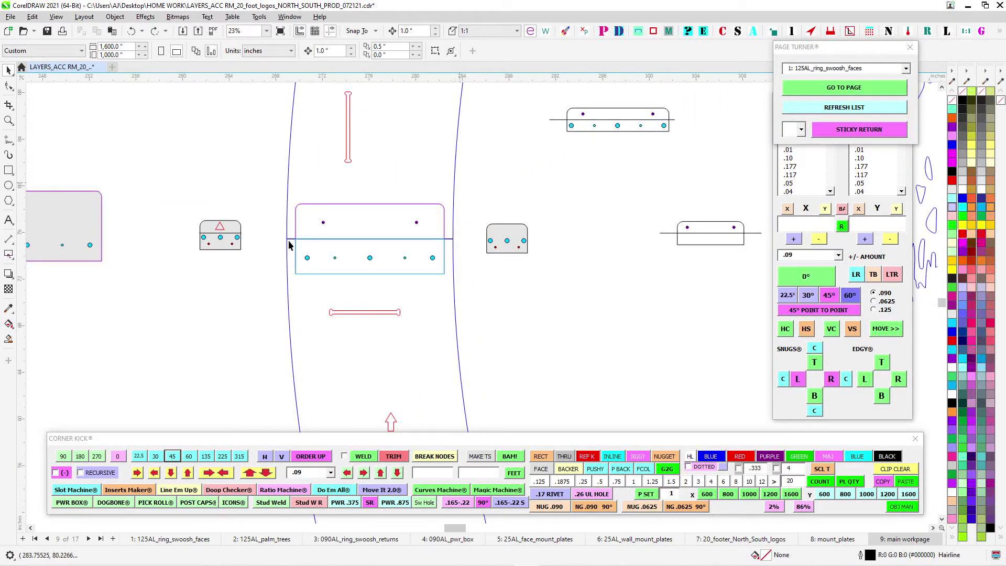
scroll(333, 233, "down", 3)
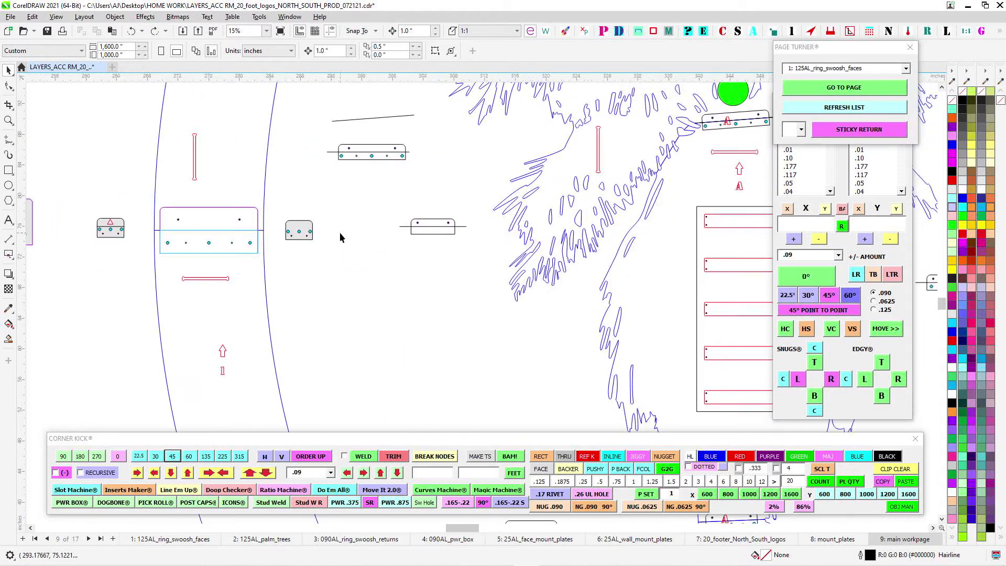
scroll(297, 217, "down", 3)
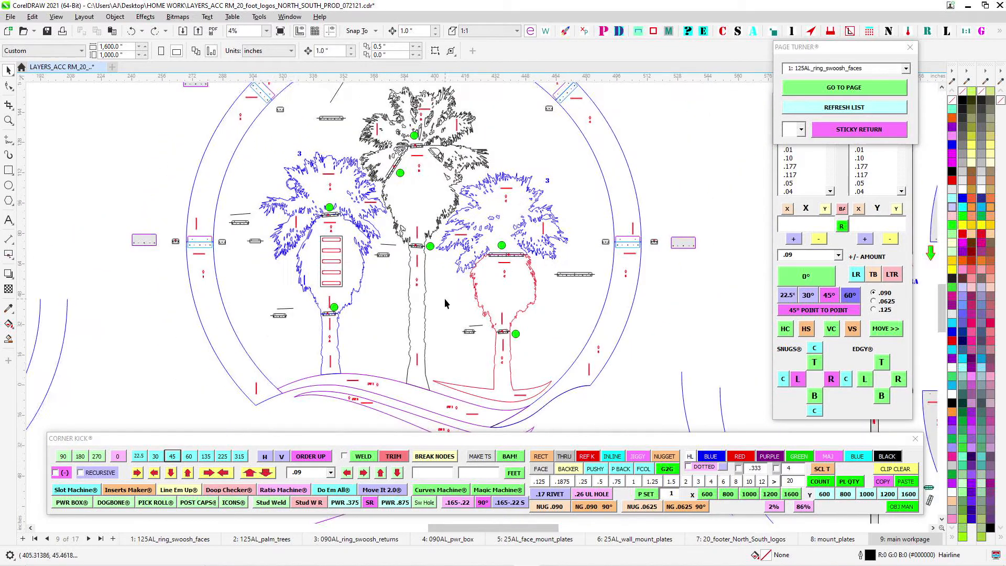
scroll(420, 297, "up", 2)
scroll(495, 202, "down", 1)
left_click_drag(542, 333, 570, 325)
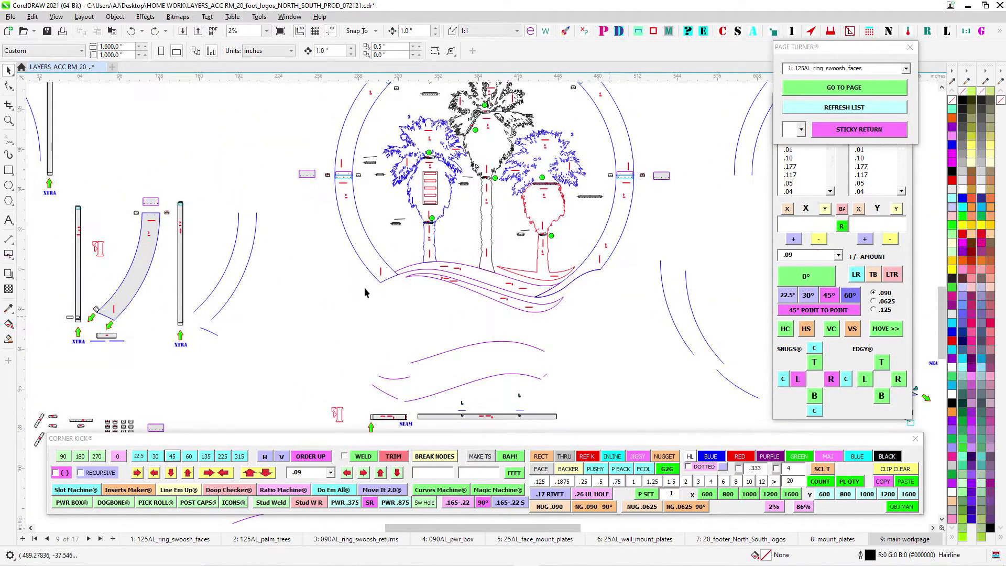
left_click_drag(327, 269, 382, 365)
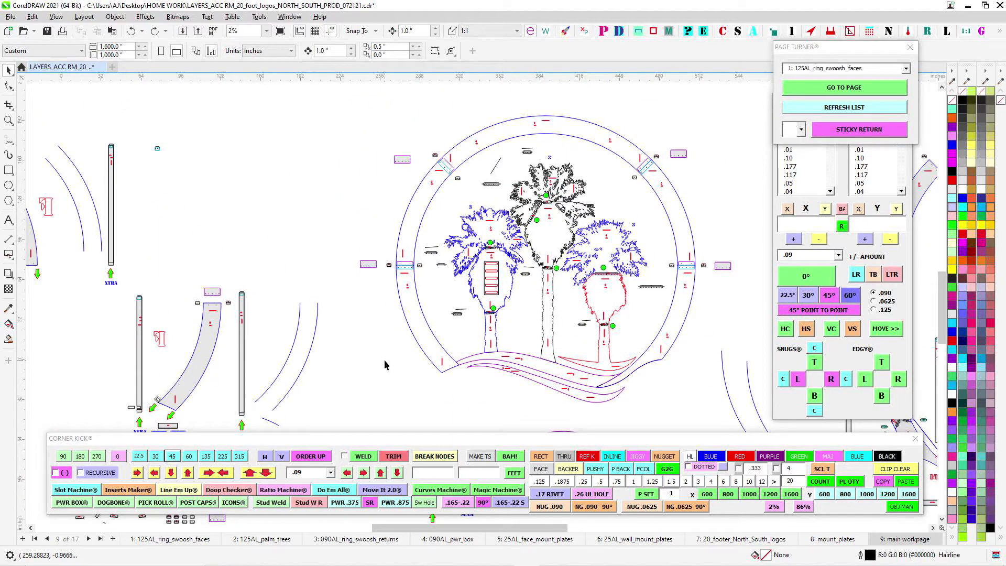
- Select the horizontal .25 x 6 dog bone slot on the number 2 ring face beside its seam with number 3
scroll(441, 167, "up", 4)
left_click(457, 198)
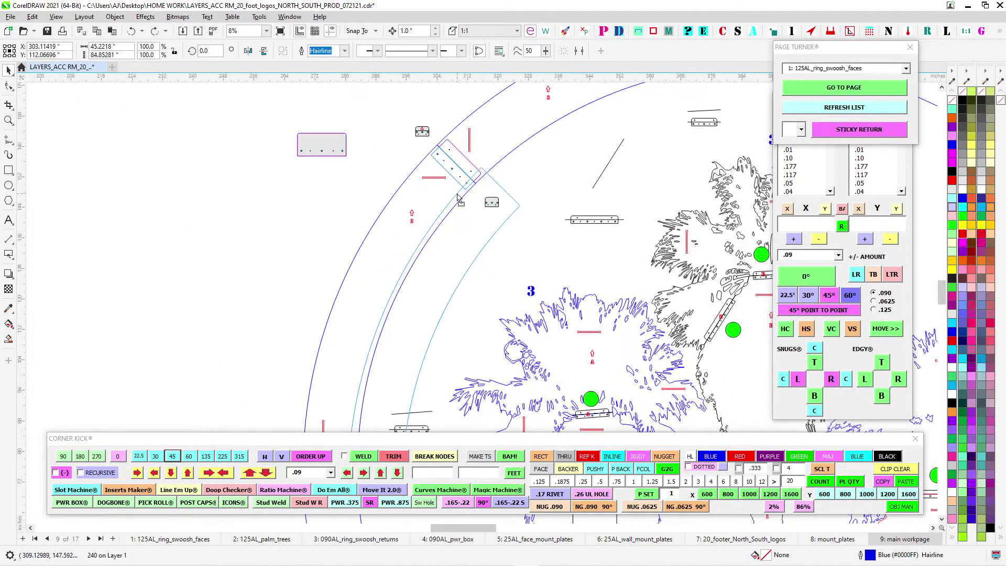
scroll(428, 170, "up", 2)
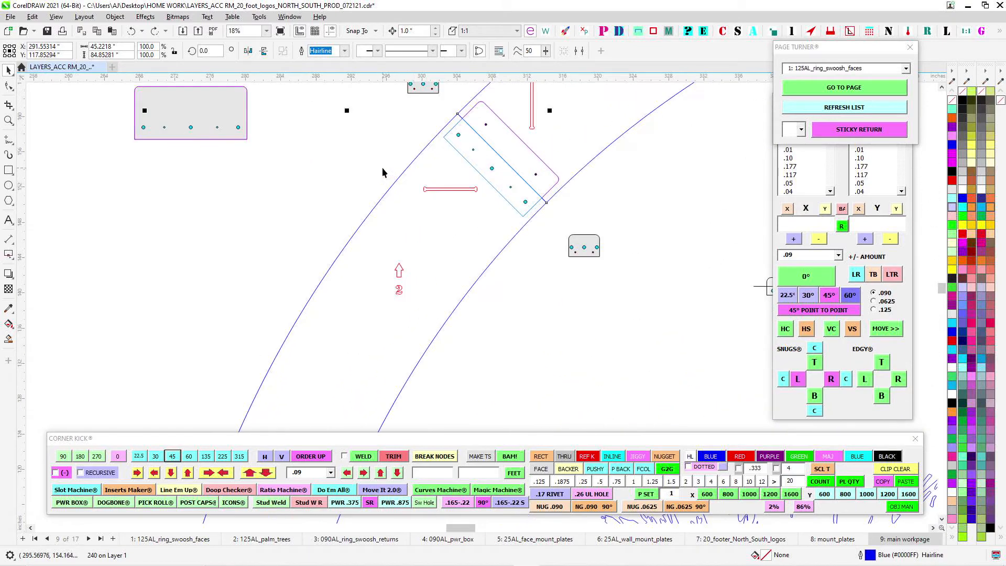
left_click_drag(491, 211, 492, 213)
scroll(492, 211, "down", 1)
left_click_drag(522, 92, 438, 212)
scroll(437, 212, "up", 1)
scroll(430, 241, "down", 1)
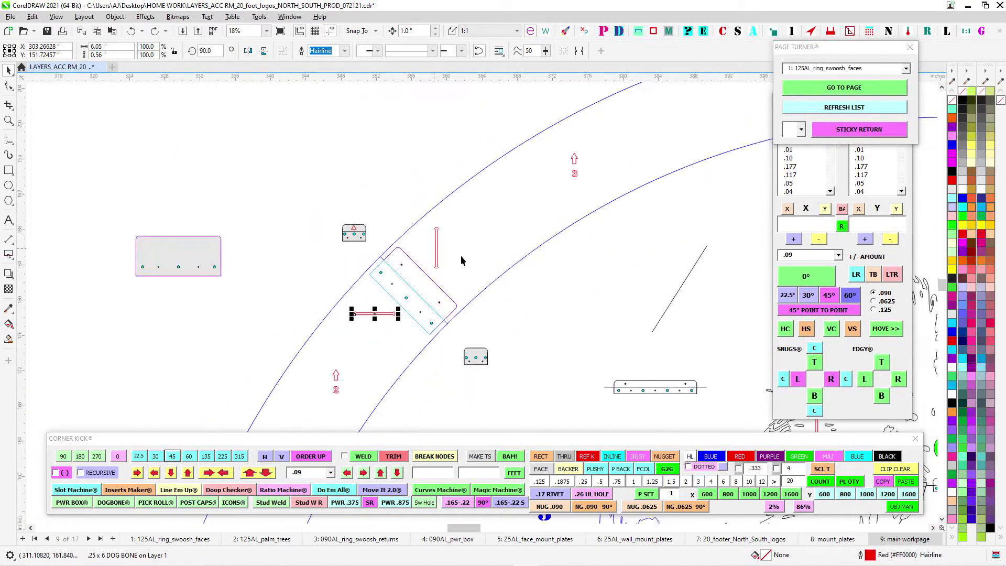
- Select the dog bone slot at the top centre of the number 3 ring face, and save the document
left_click_drag(612, 205, 312, 225)
scroll(311, 225, "down", 1)
scroll(439, 191, "down", 1)
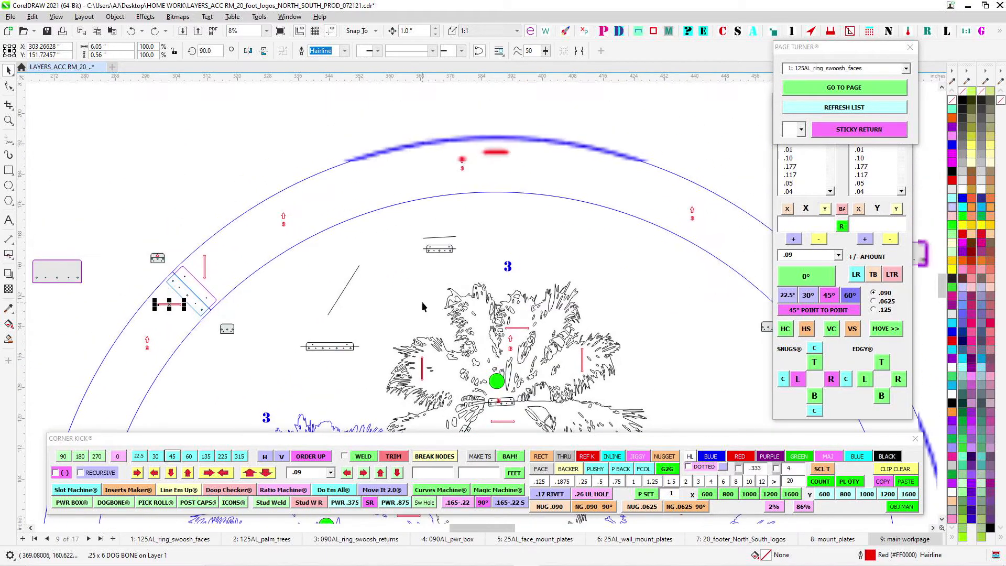
scroll(486, 141, "up", 2)
scroll(536, 171, "up", 1)
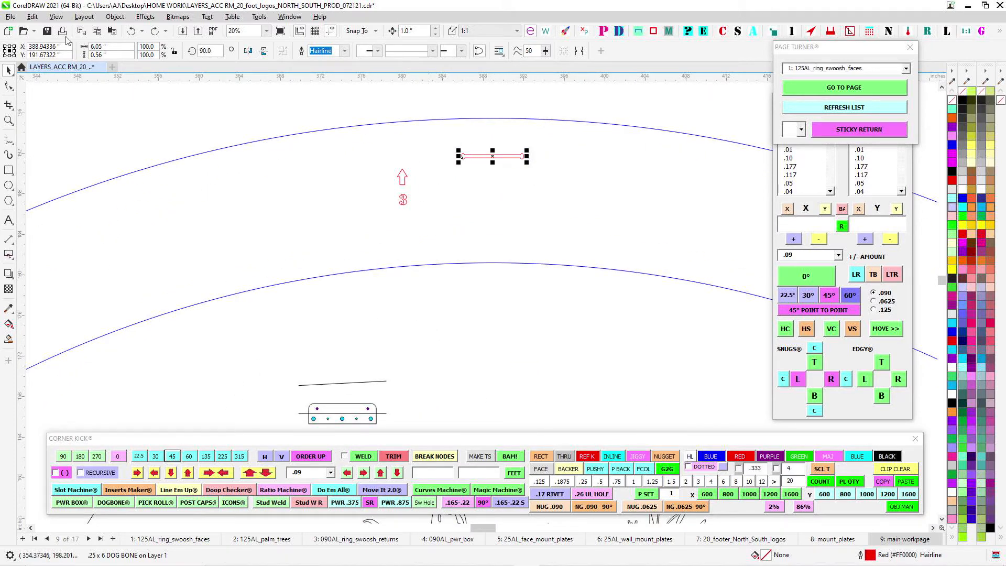
left_click(48, 31)
left_click(505, 175)
- Look over the three palm trees inside the ring, with their splice clips, green markers, dog bone slots and swoosh
scroll(441, 162, "down", 1)
left_click_drag(488, 232, 499, 167)
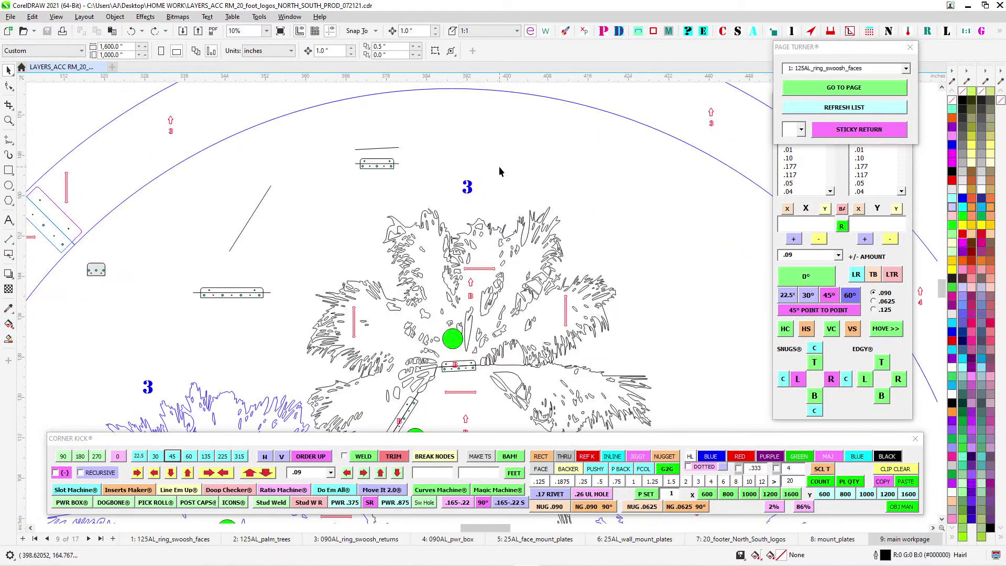
scroll(478, 319, "down", 2)
left_click_drag(338, 297, 588, 249)
scroll(584, 254, "down", 4)
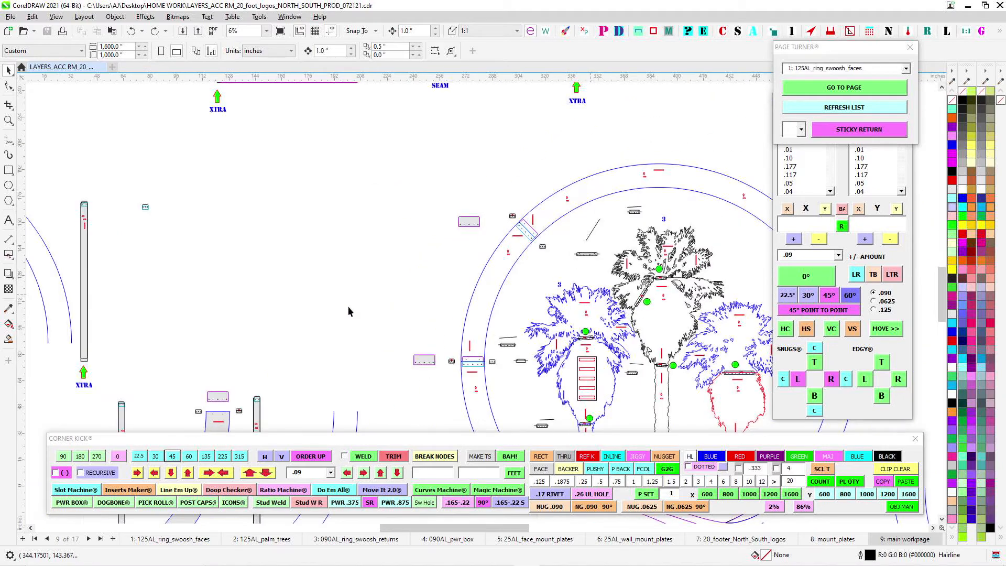
left_click_drag(348, 307, 229, 182)
scroll(525, 299, "up", 4)
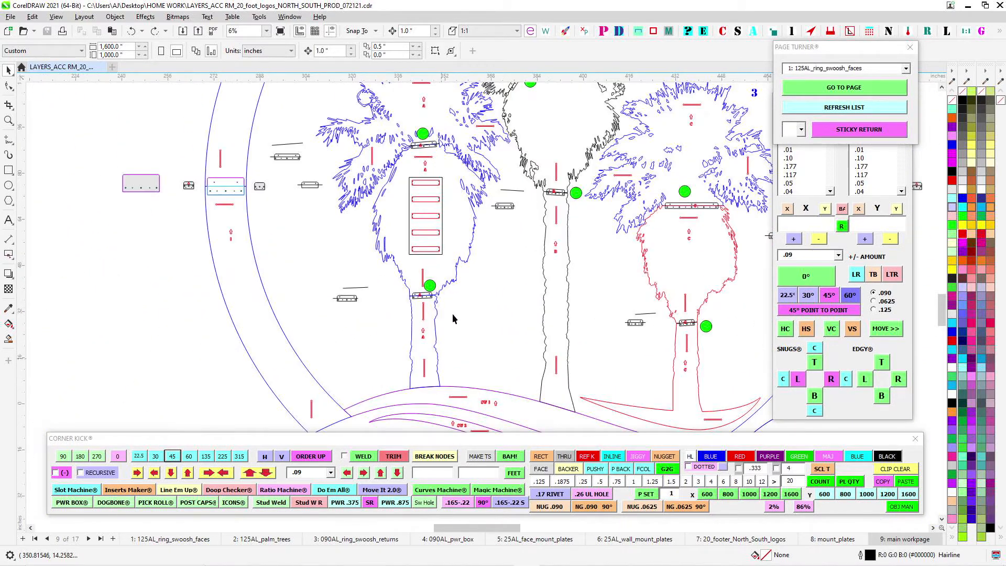
left_click_drag(492, 268, 419, 337)
left_click_drag(621, 322, 513, 258)
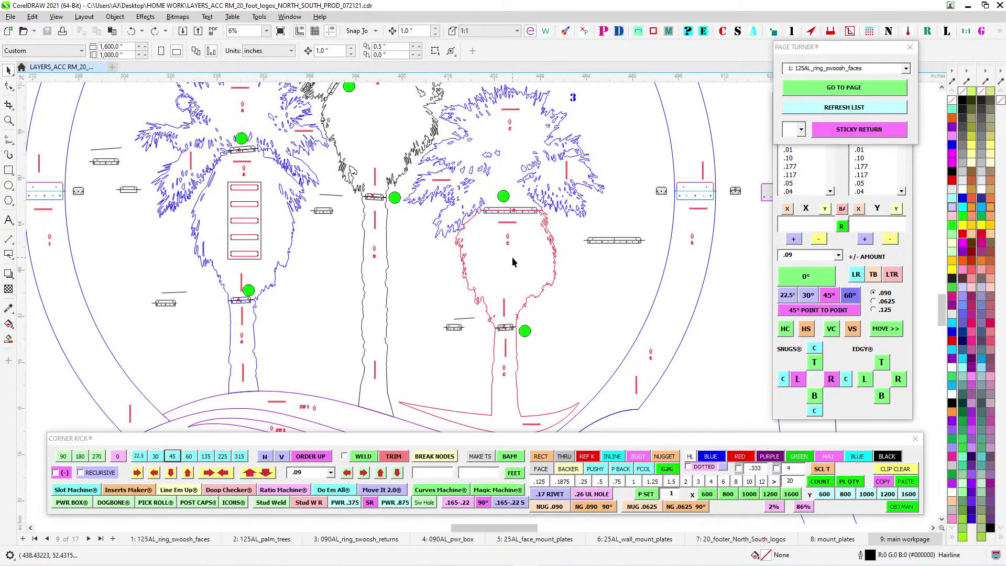
left_click_drag(265, 307, 492, 320)
scroll(400, 295, "down", 2)
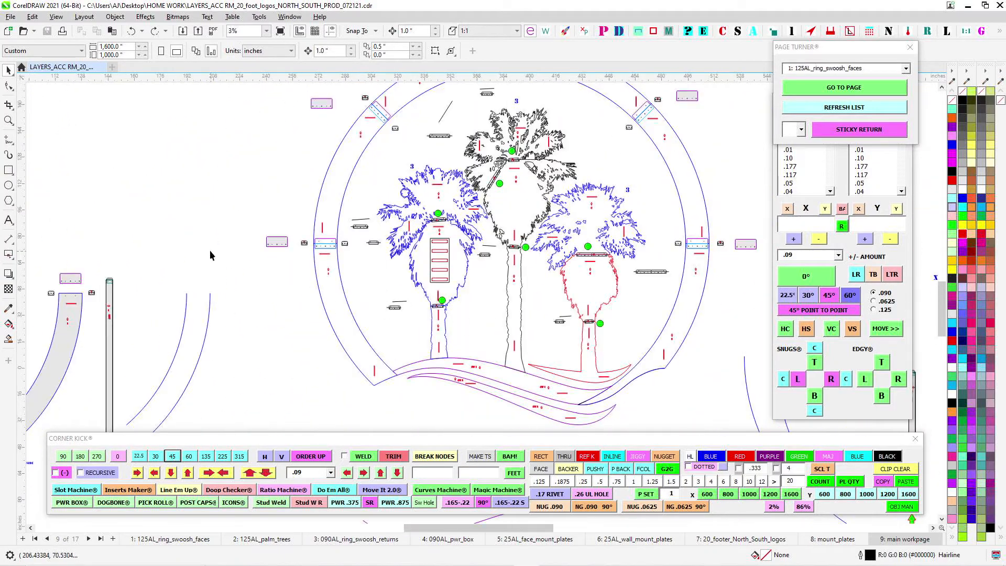
- Examine the palm frond face marked A, with its dog bone slots, up arrow and the holes along its straight bottom seam
left_click_drag(193, 244, 605, 333)
scroll(236, 242, "down", 2)
scroll(382, 184, "up", 5)
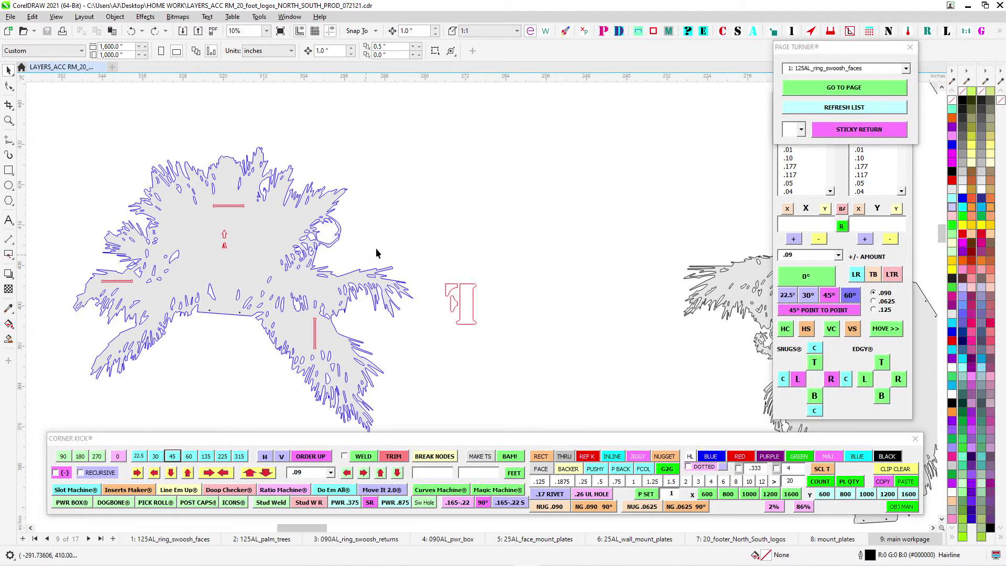
scroll(376, 254, "up", 2)
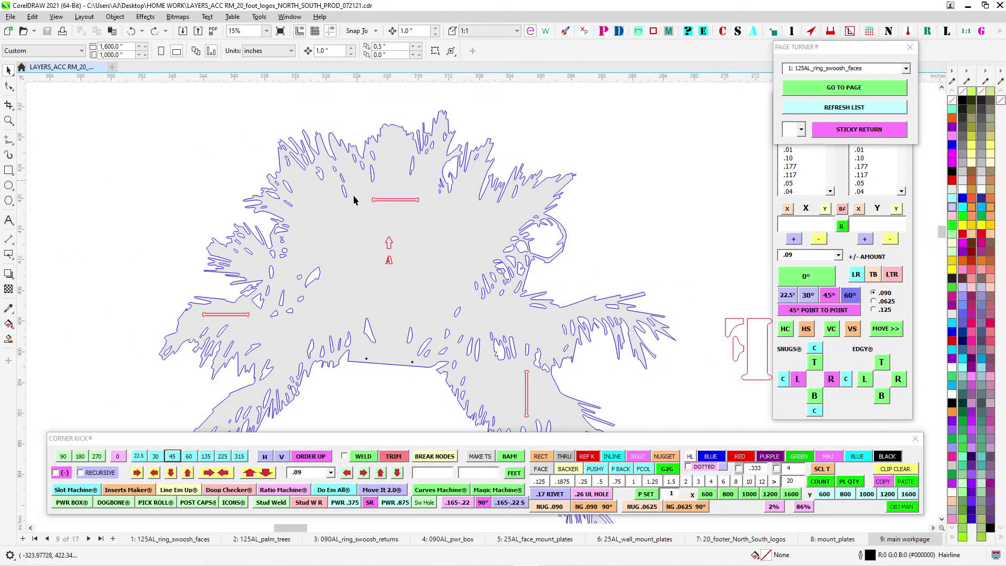
scroll(358, 331, "down", 3)
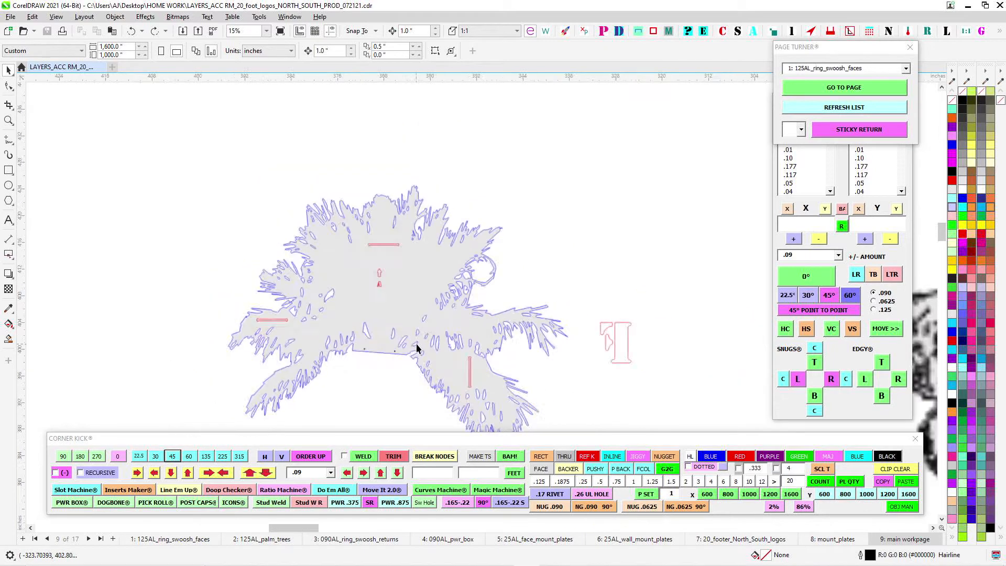
left_click_drag(442, 376, 340, 314)
scroll(338, 314, "up", 1)
scroll(393, 282, "down", 4)
- Examine the palm piece marked A below the fronds, including its access opening, hole pattern, dog bone slot and slanted top seam
left_click_drag(457, 366, 541, 135)
scroll(436, 256, "up", 5)
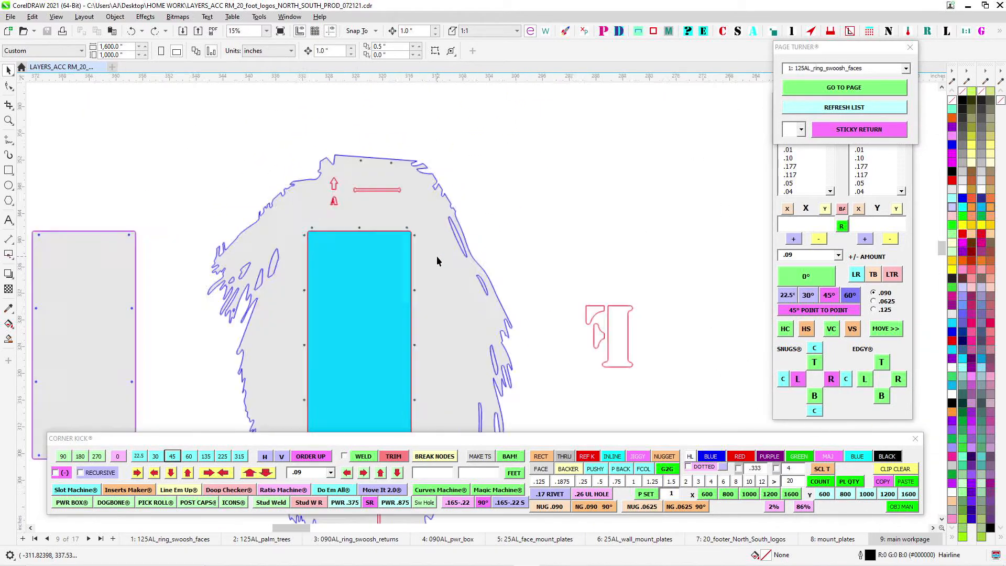
scroll(506, 227, "down", 2)
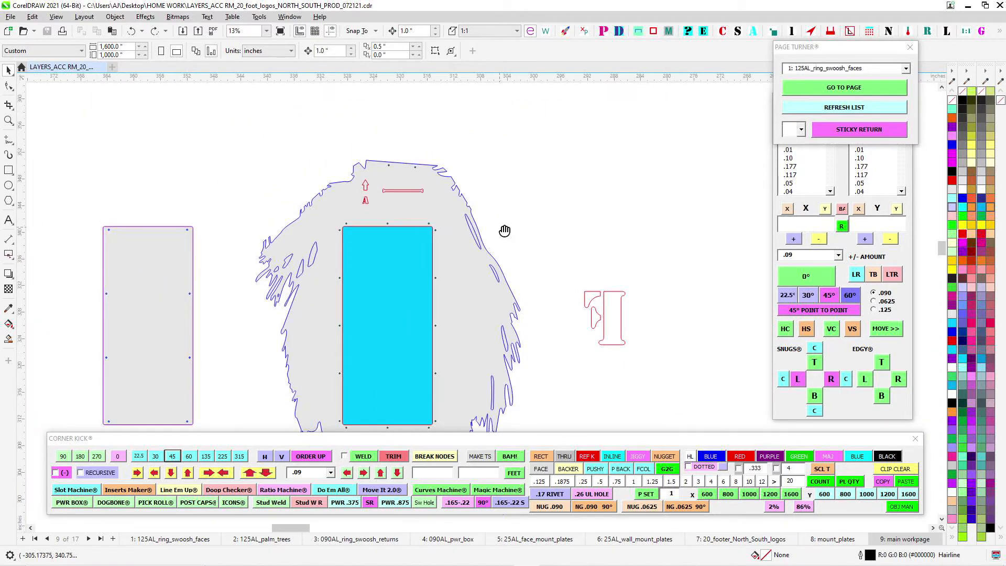
scroll(499, 218, "up", 3)
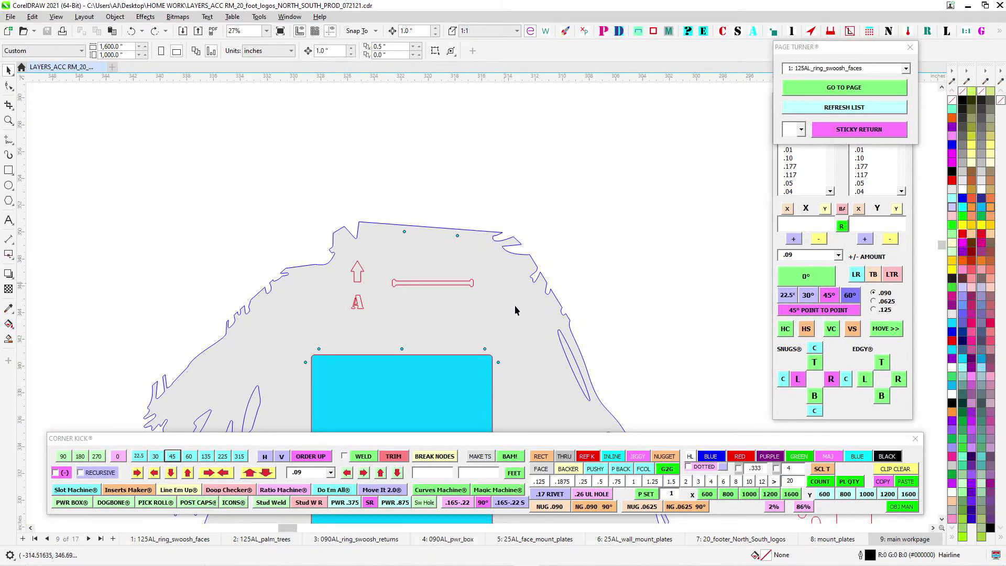
left_click_drag(491, 203, 533, 167)
scroll(457, 342, "up", 1)
scroll(457, 320, "up", 1)
scroll(494, 206, "down", 1)
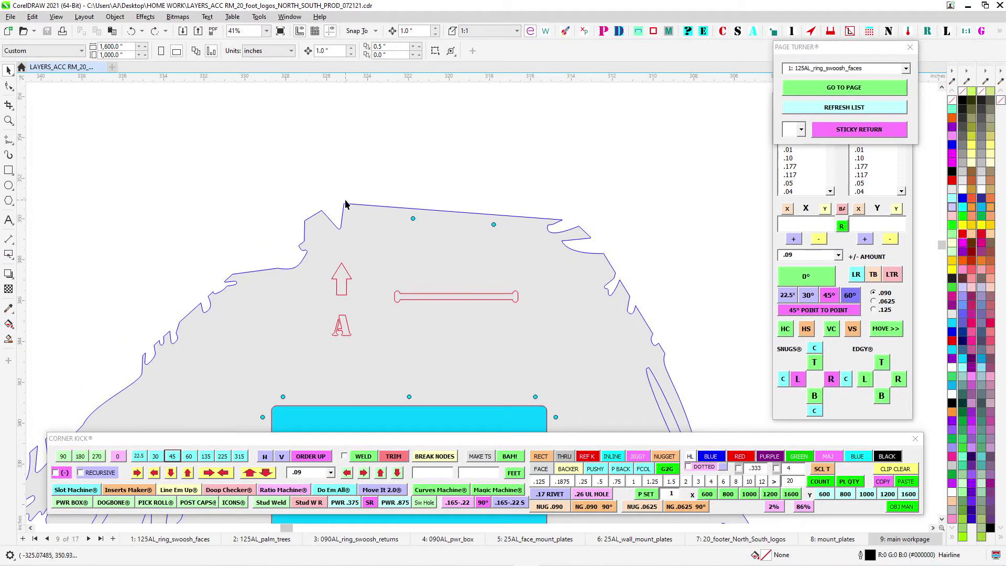
- Compare the bottom seam of the palm frond face with the matching top seam and holes of the piece below it
scroll(563, 231, "down", 2)
left_click_drag(551, 146, 475, 303)
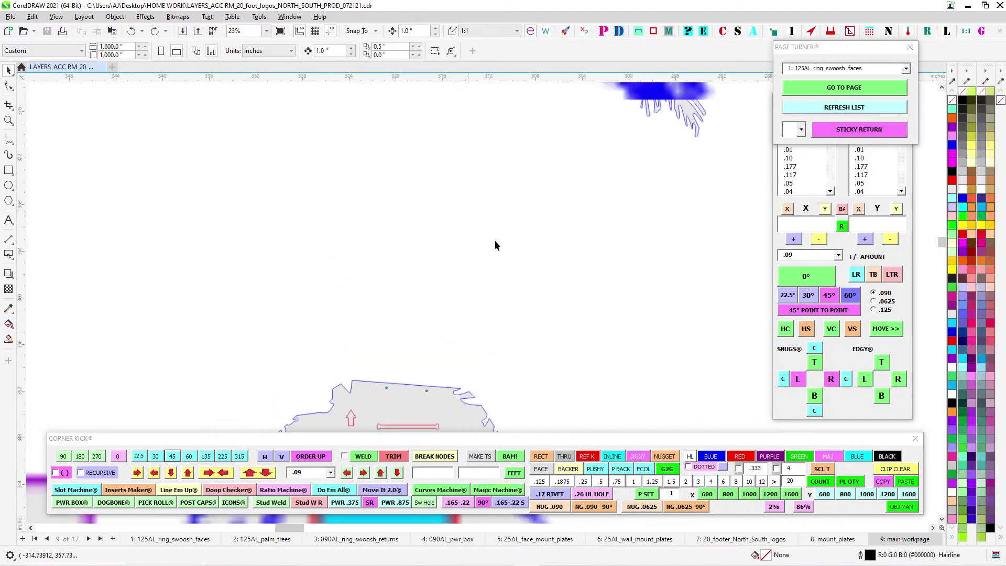
scroll(497, 240, "down", 3)
scroll(443, 162, "down", 1)
left_click_drag(444, 173, 429, 267)
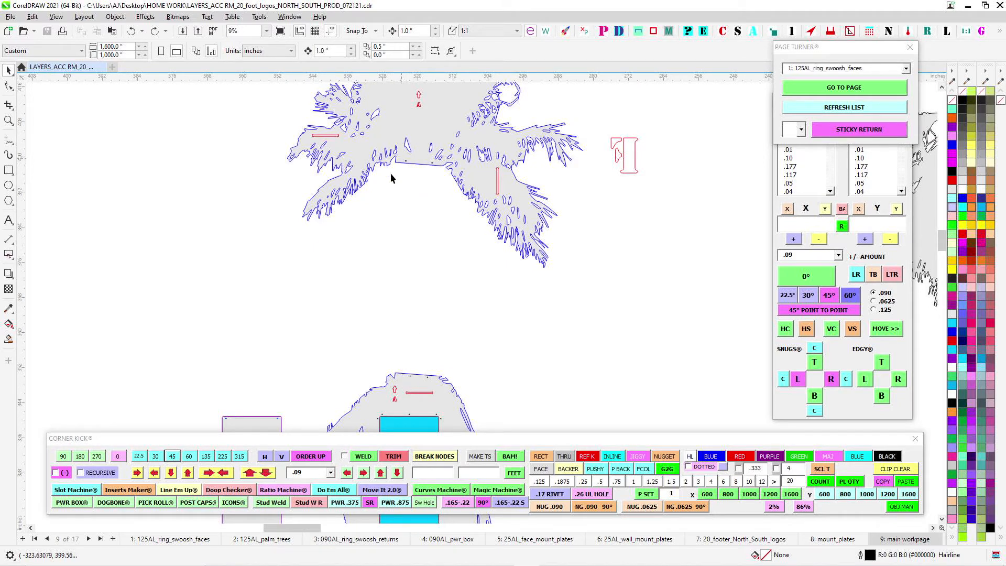
scroll(416, 380, "up", 3)
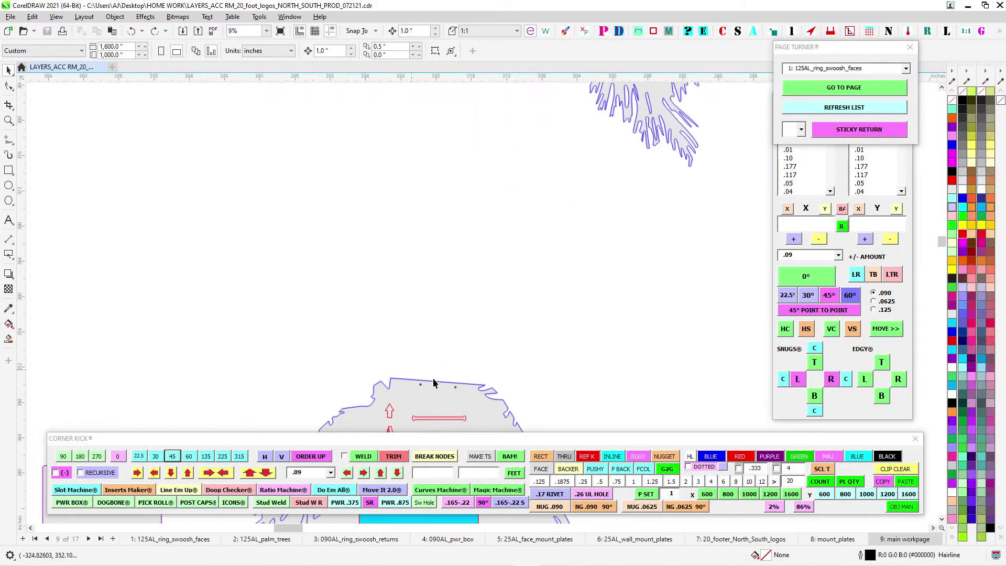
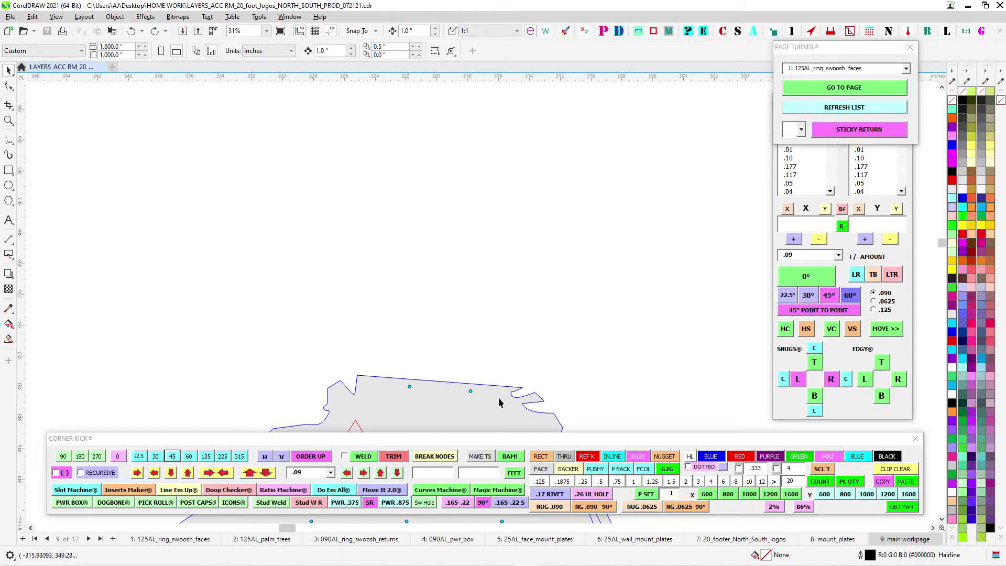
- Examine the palm piece marked A with its blue access opening and the matching trunk piece below, including seams, holes and dog bone slots
scroll(496, 357, "down", 2)
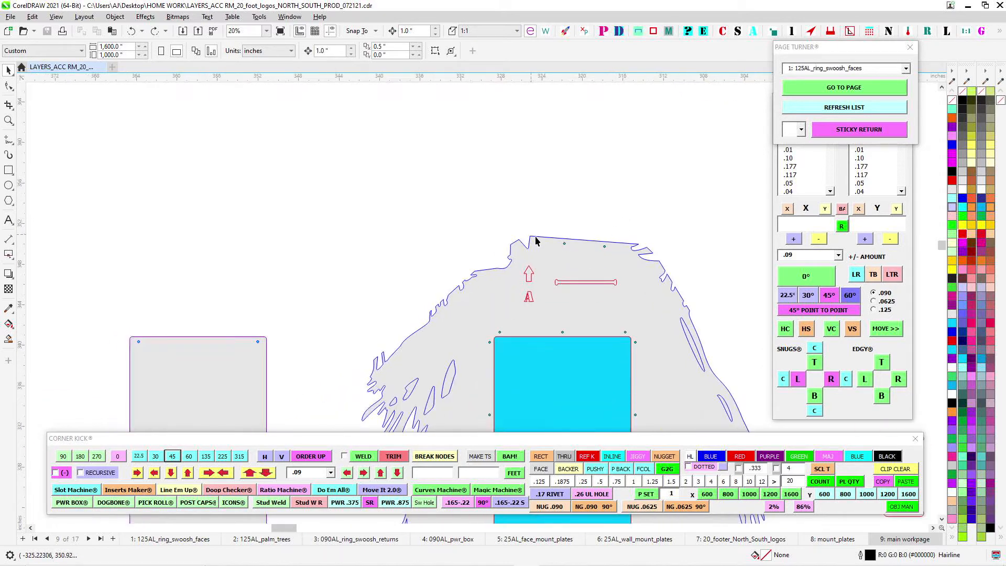
scroll(443, 354, "down", 1)
left_click_drag(496, 321, 433, 145)
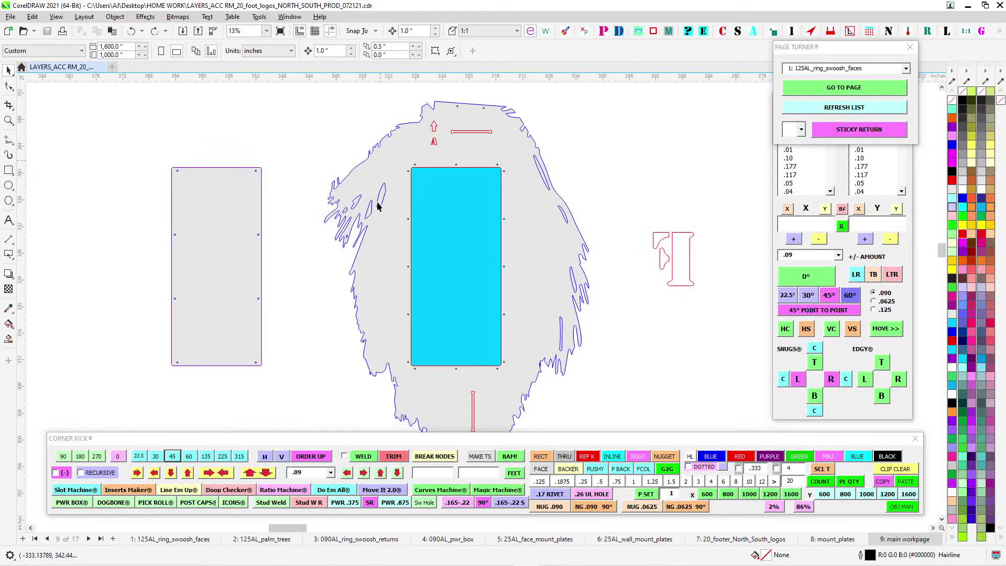
left_click_drag(390, 358, 347, 231)
scroll(393, 343, "down", 1)
left_click_drag(401, 356, 446, 162)
scroll(438, 281, "up", 3)
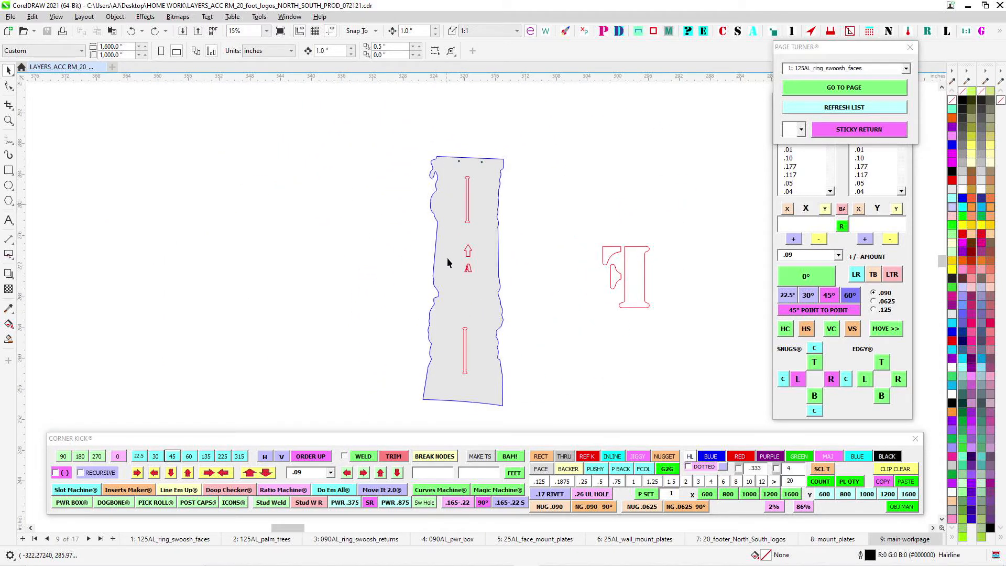
left_click_drag(558, 296, 577, 383)
scroll(577, 382, "down", 3)
left_click_drag(512, 203, 456, 287)
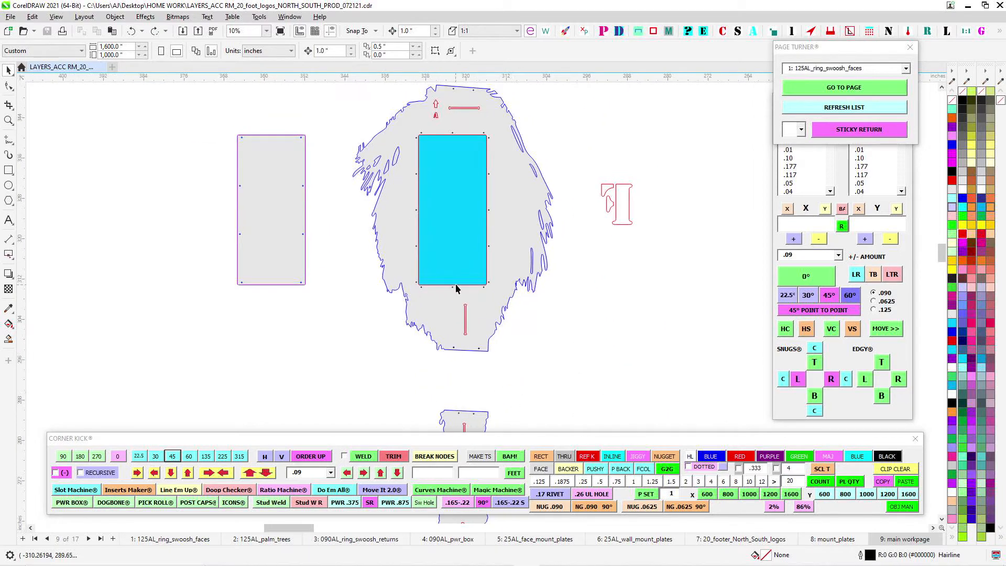
scroll(456, 286, "up", 5)
- Select the rectangular panel with five plates inside the left palm tree of the ring assembly and check its placement
scroll(520, 270, "down", 4)
scroll(521, 269, "down", 5)
left_click_drag(564, 200, 297, 231)
scroll(297, 231, "down", 5)
scroll(547, 269, "down", 1)
left_click_drag(546, 269, 429, 226)
left_click_drag(571, 388, 303, 184)
scroll(566, 252, "up", 2)
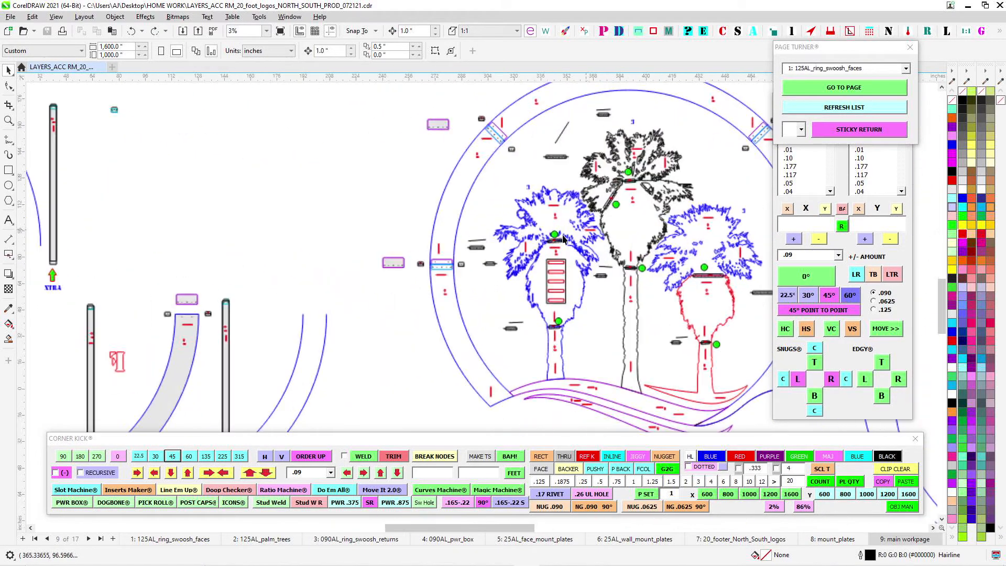
scroll(558, 293, "up", 2)
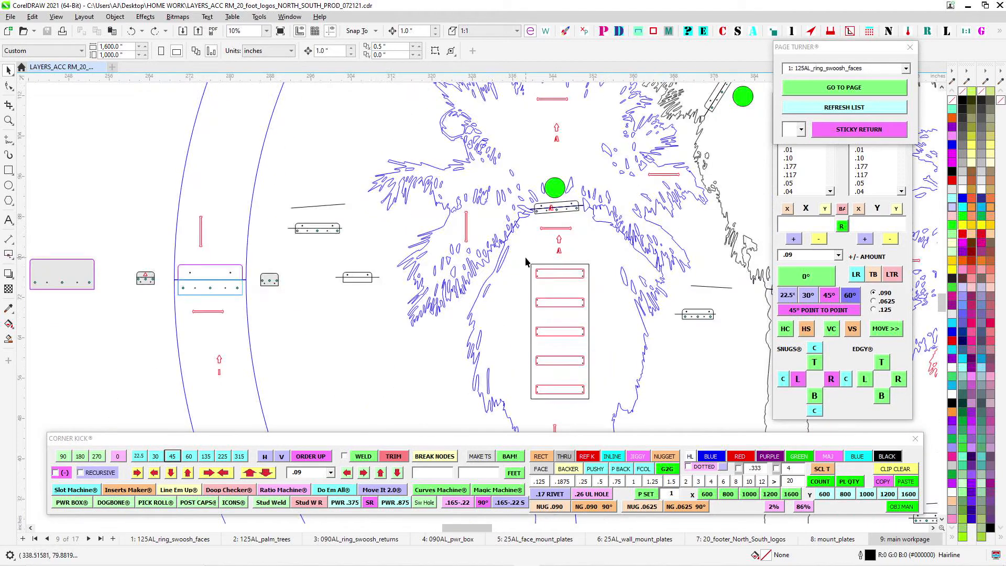
left_click(602, 400)
scroll(559, 313, "down", 2)
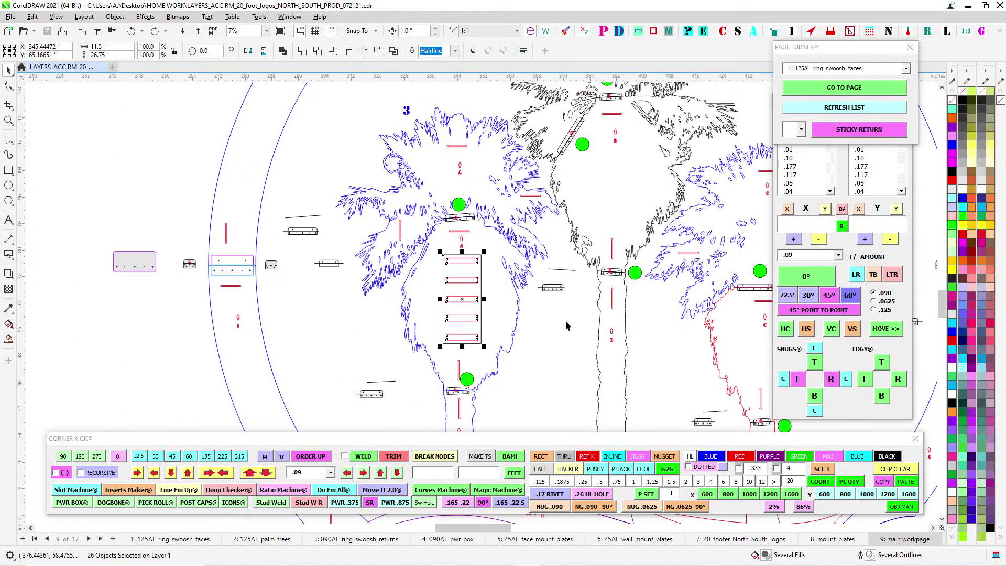
scroll(569, 245, "down", 2)
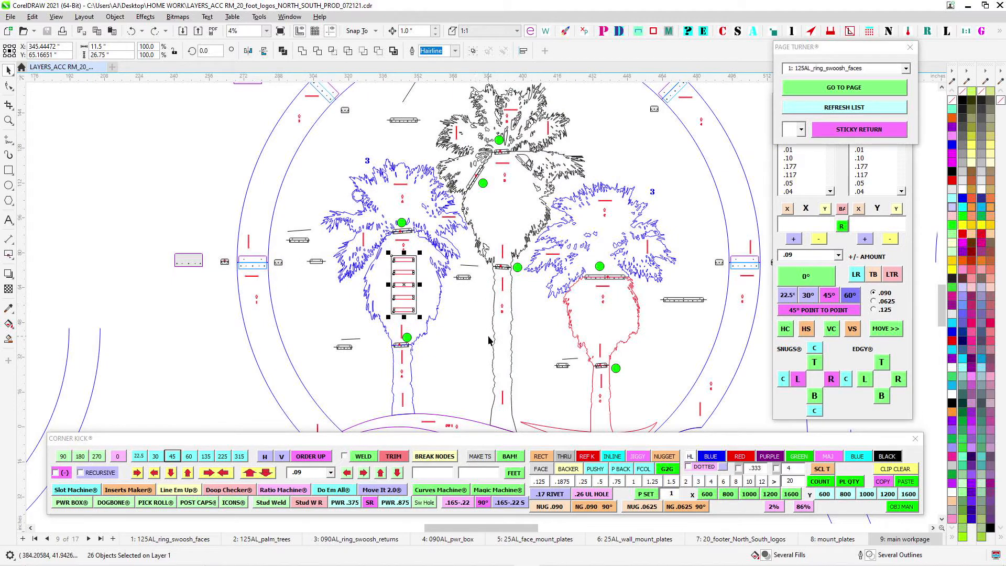
- Examine the reversed palm piece with the power box fitted inside its outline, beside the mirrored F marker
scroll(455, 303, "down", 1)
left_click_drag(457, 304, 677, 304)
scroll(509, 297, "down", 2)
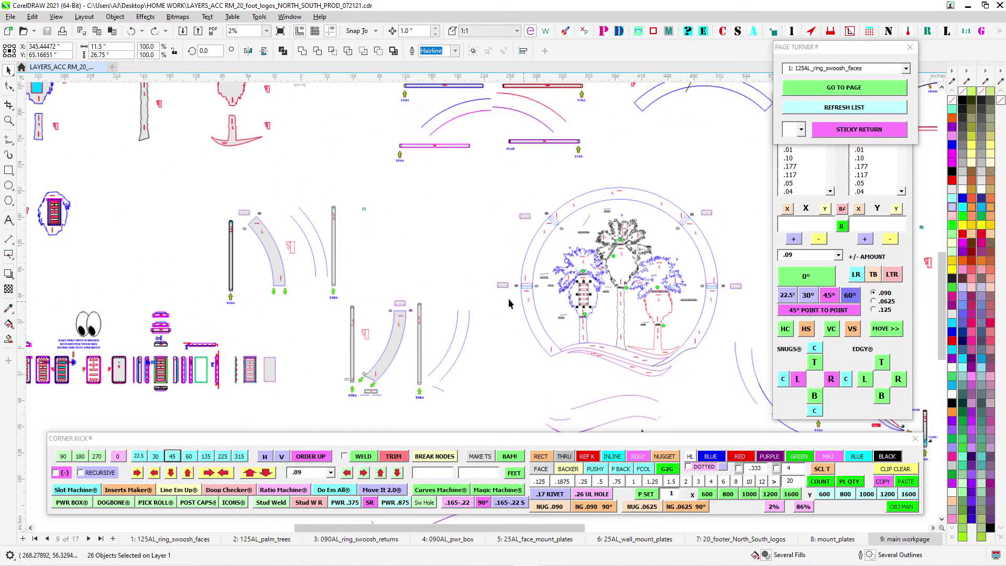
left_click_drag(510, 273, 660, 279)
scroll(405, 373, "up", 2)
left_click_drag(458, 325, 596, 236)
scroll(458, 283, "up", 2)
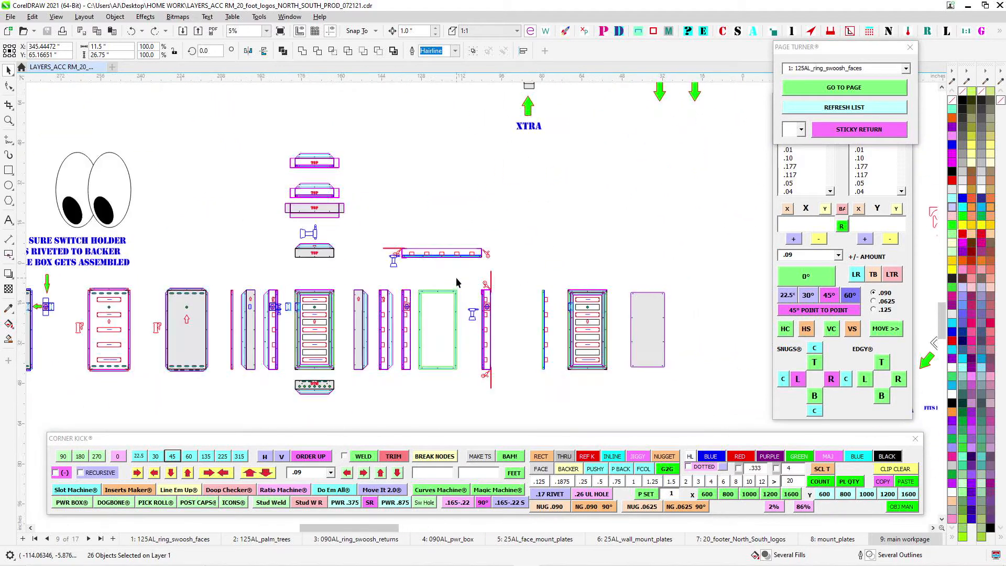
left_click_drag(383, 262, 592, 270)
scroll(518, 281, "down", 2)
left_click_drag(341, 111, 349, 327)
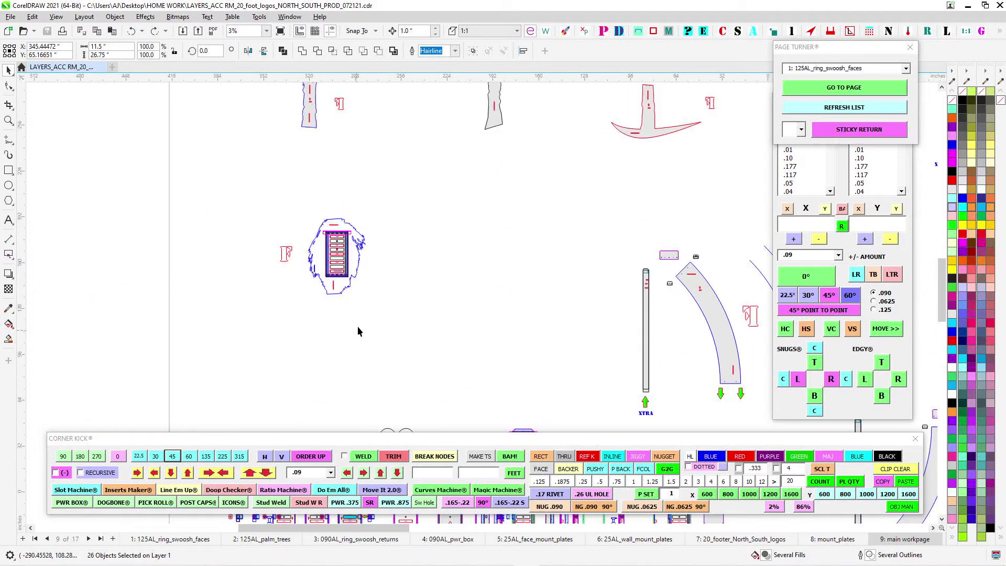
left_click_drag(384, 159, 414, 133)
scroll(296, 235, "up", 2)
scroll(297, 234, "down", 2)
scroll(335, 211, "up", 3)
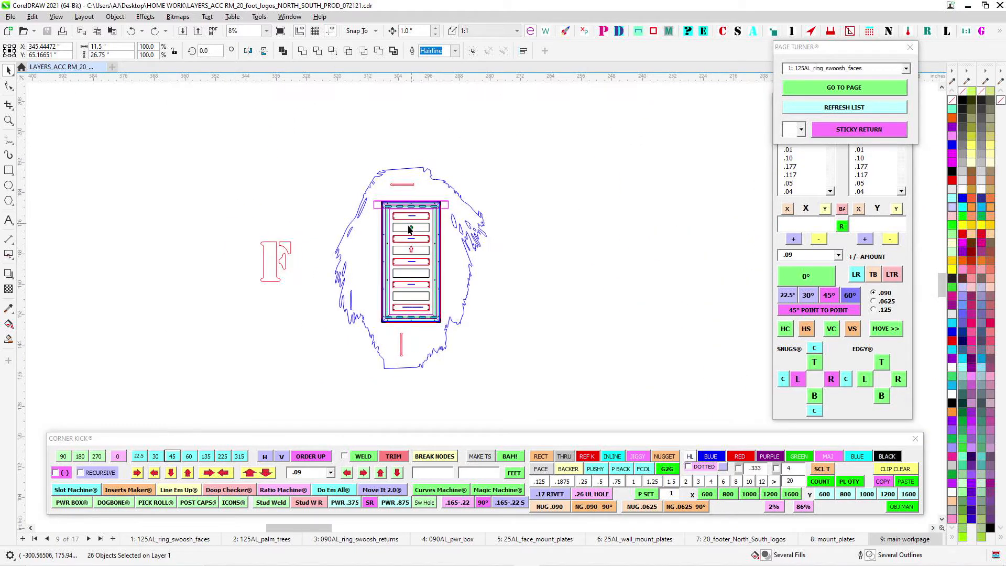
- Look over the row of power box parts, including the switch holder note, backer, flanged sides and ends
scroll(455, 338, "down", 2)
left_click_drag(508, 378, 367, 135)
scroll(391, 184, "down", 2)
left_click_drag(482, 344, 432, 214)
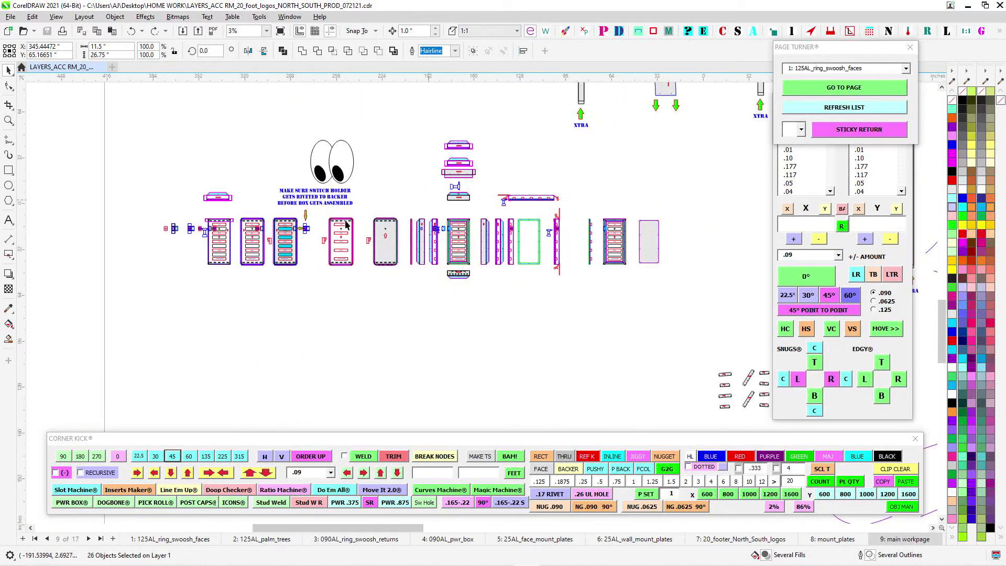
scroll(361, 216, "up", 2)
left_click_drag(369, 210, 459, 204)
left_click_drag(572, 179, 609, 225)
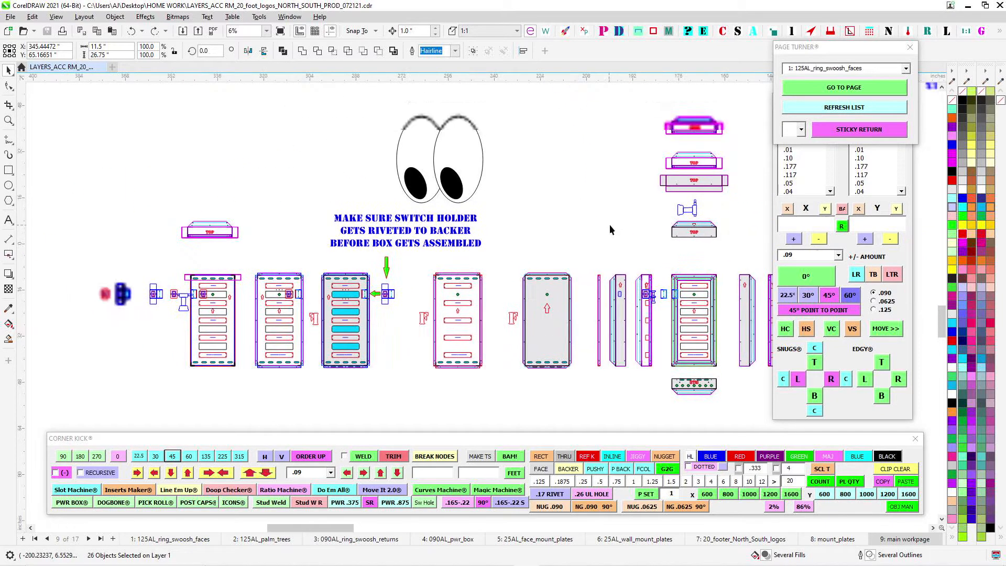
left_click_drag(411, 289, 486, 263)
left_click_drag(650, 184, 400, 191)
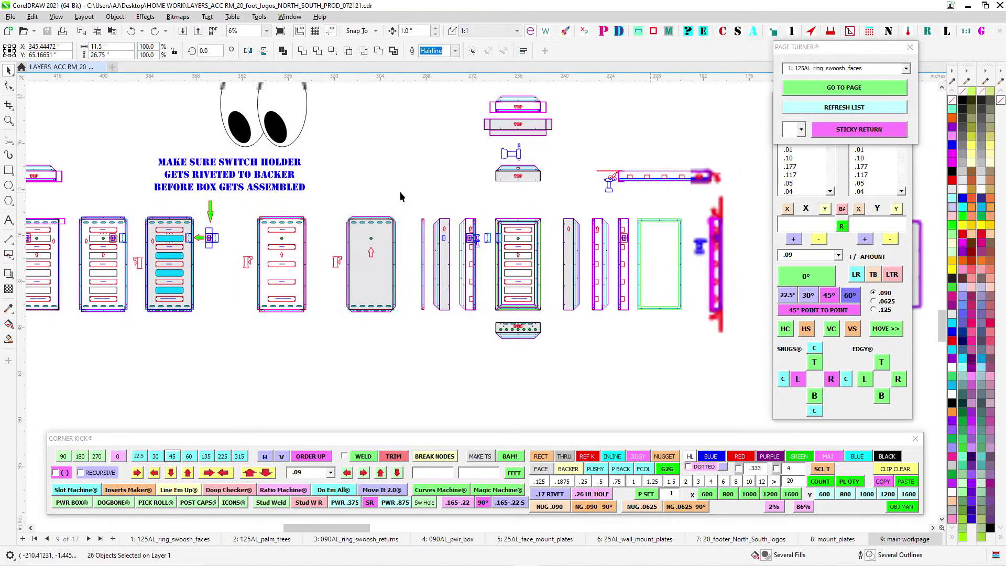
- Examine the power box front view at RING 1, the side sections with the switch, and the green frame
scroll(536, 216, "up", 2)
scroll(535, 219, "up", 2)
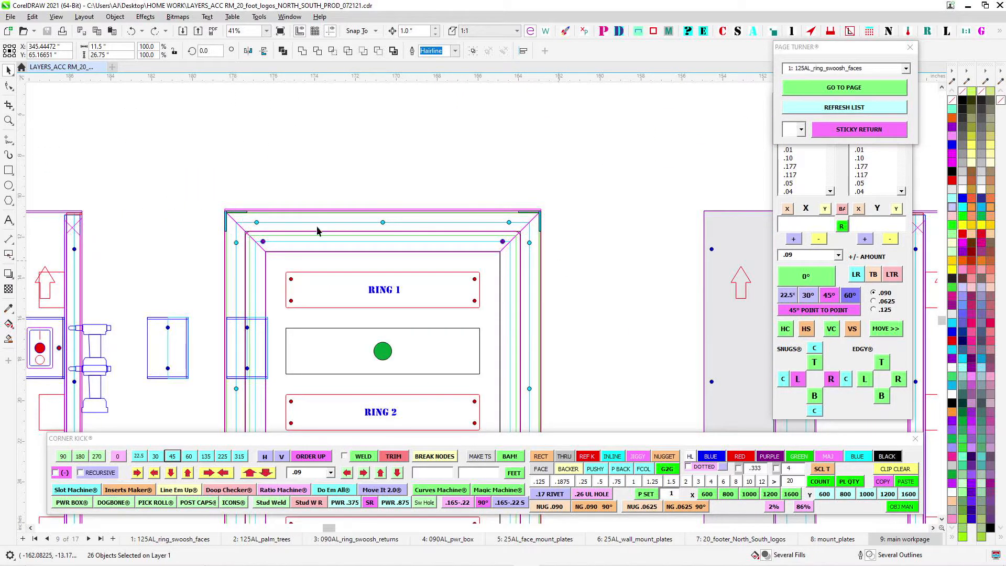
scroll(442, 249, "down", 2)
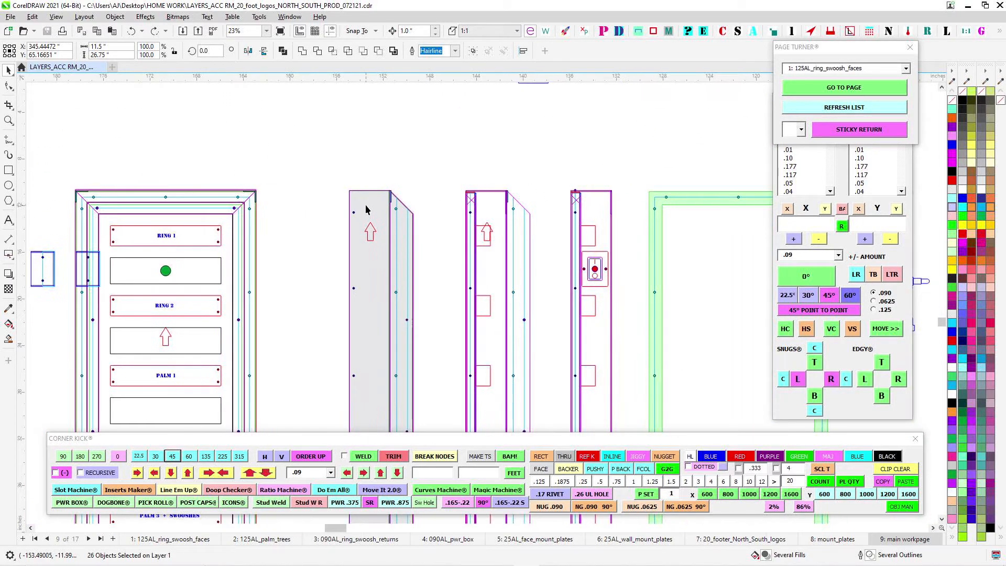
scroll(366, 209, "down", 1)
scroll(310, 164, "right", 3)
scroll(648, 213, "up", 1)
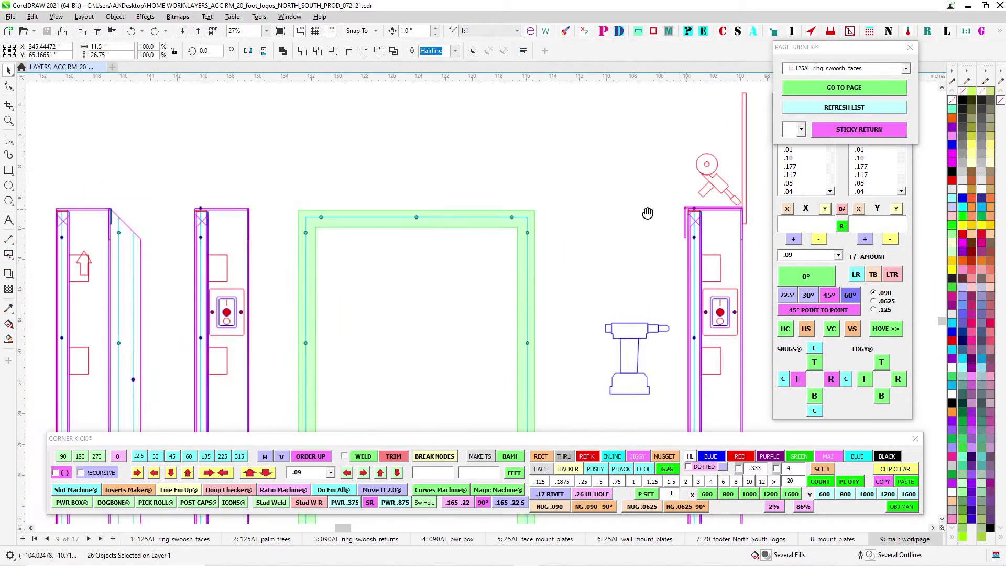
left_click_drag(648, 213, 382, 199)
scroll(498, 198, "up", 3)
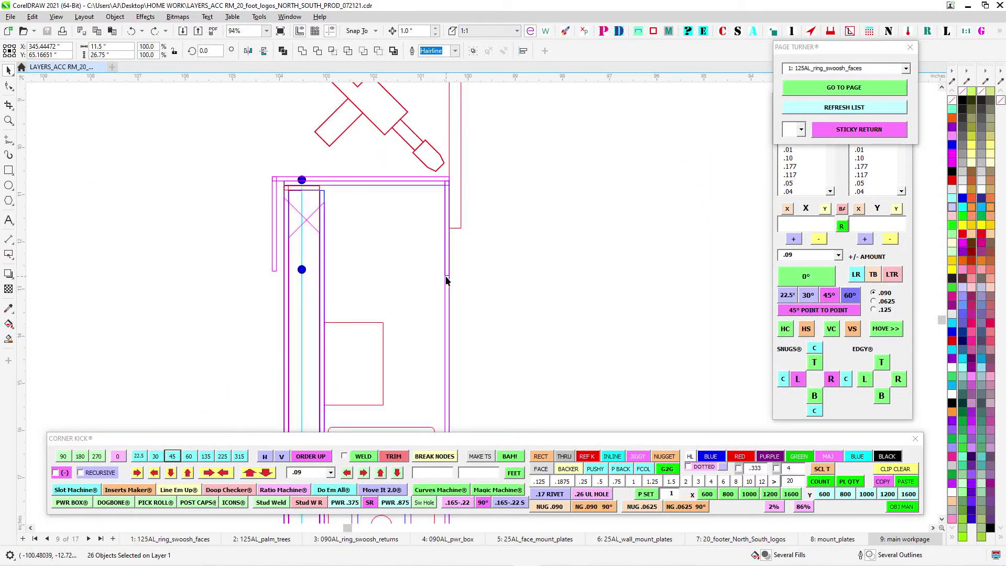
left_click(446, 280)
key("Right")
key("Left")
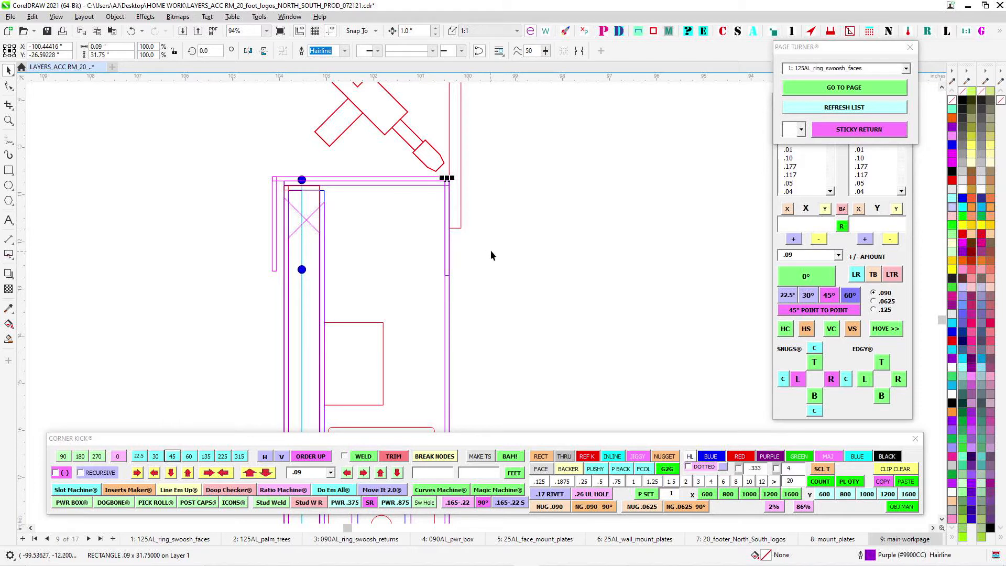
key("Escape")
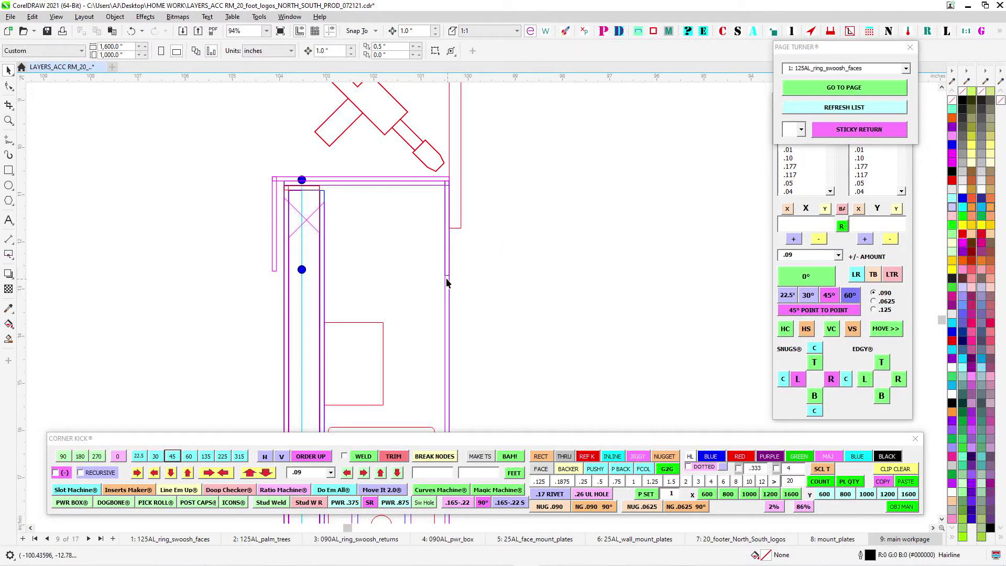
- Shift the .090 extrusion sideways out of the box section to expose its L shape, and return it to its place
left_click(447, 280)
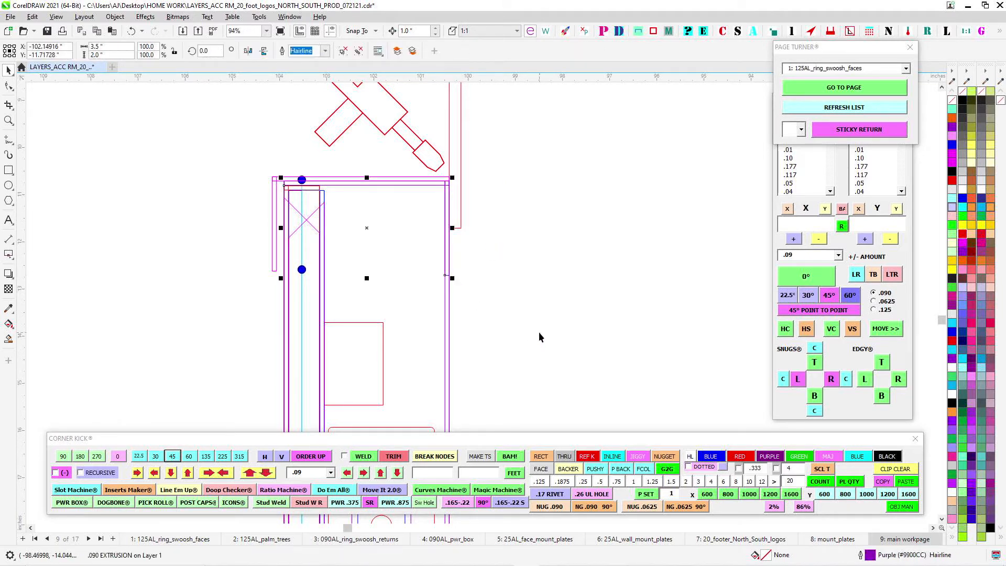
key("Right")
key("Right")
key("Right")
key("Right")
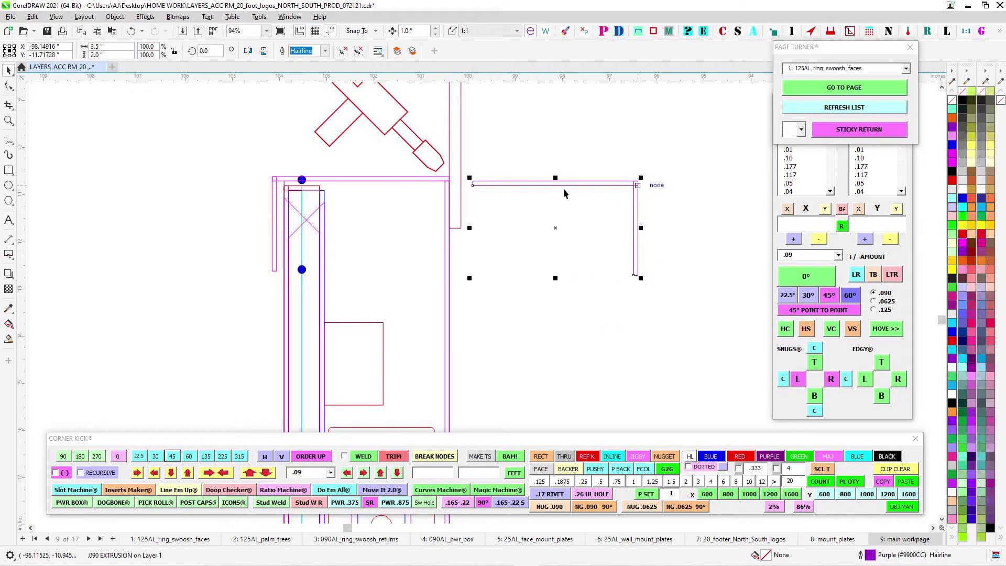
key("Left")
key("Left")
key("Left")
key("Left")
key("Left")
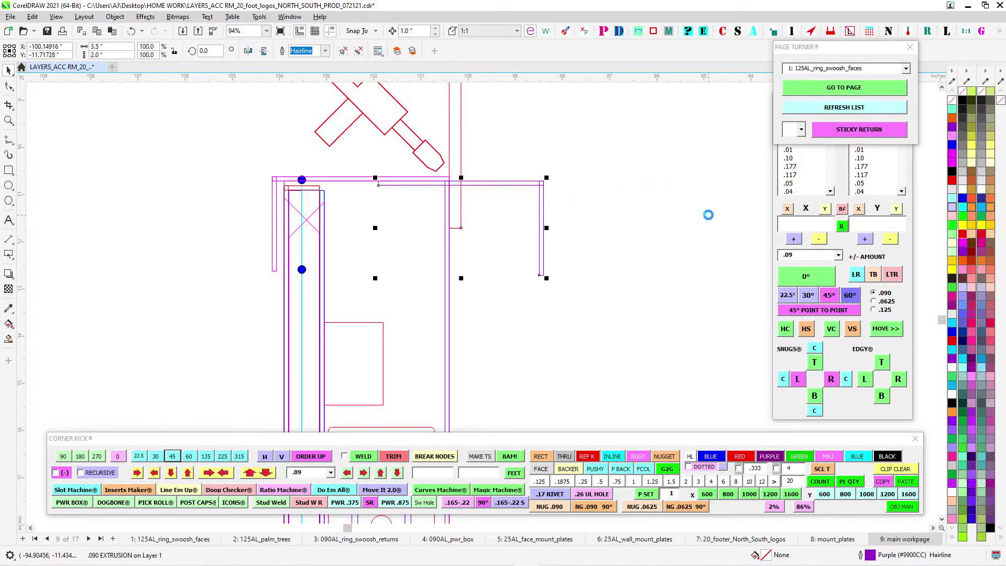
left_click(521, 202)
- Check how the red 0.25 x 8.5 inch rectangle meets the outer face of the power box section at its top corner
scroll(451, 204, "up", 2)
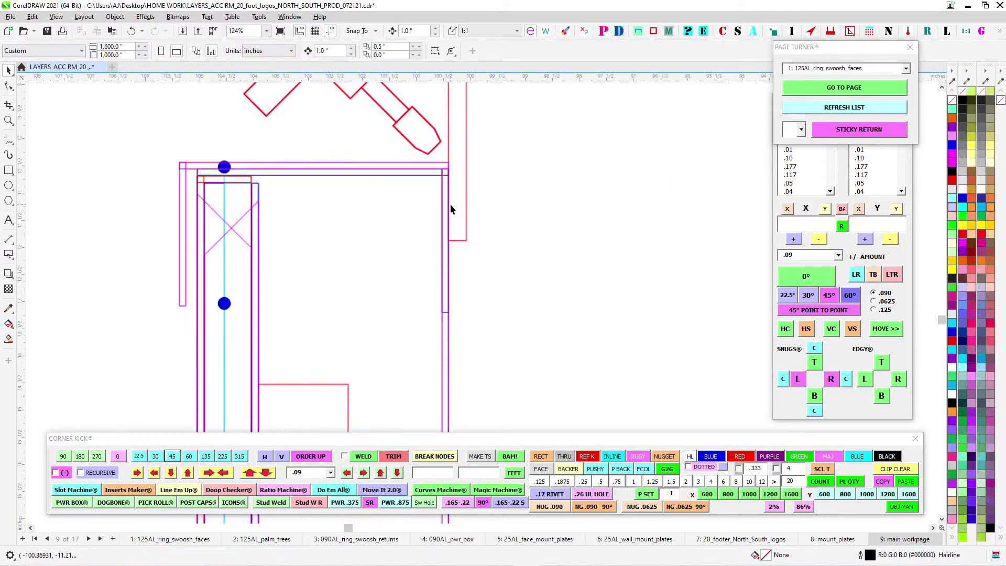
left_click(449, 153)
scroll(497, 178, "down", 6)
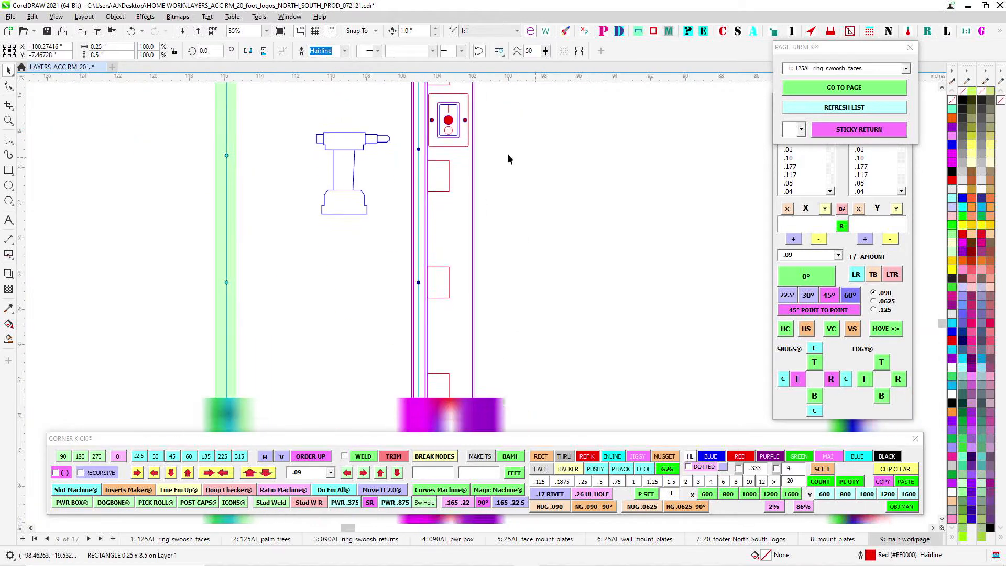
scroll(507, 183, "down", 2)
left_click_drag(506, 229, 499, 341)
scroll(482, 210, "up", 4)
left_click(459, 262)
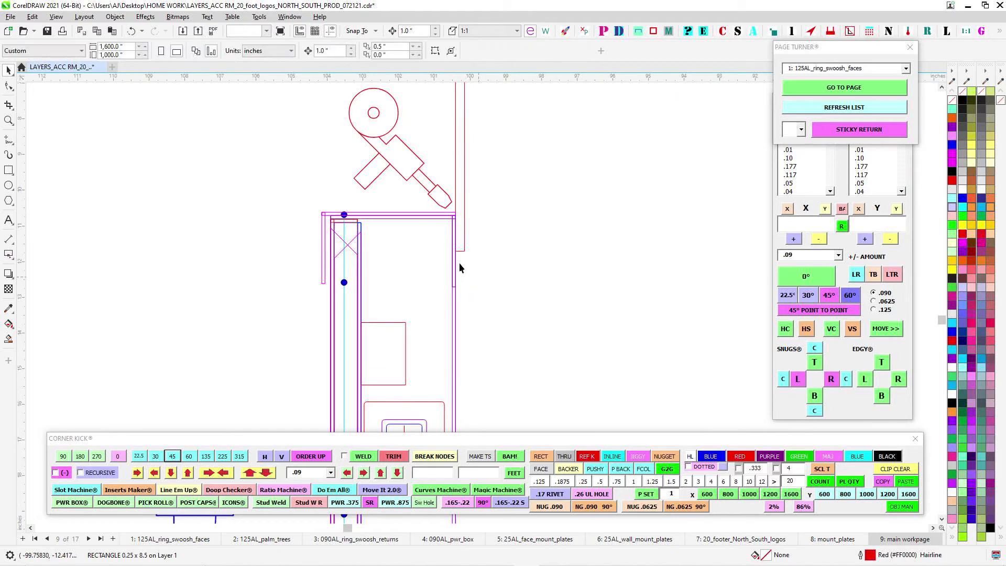
scroll(504, 296, "down", 2)
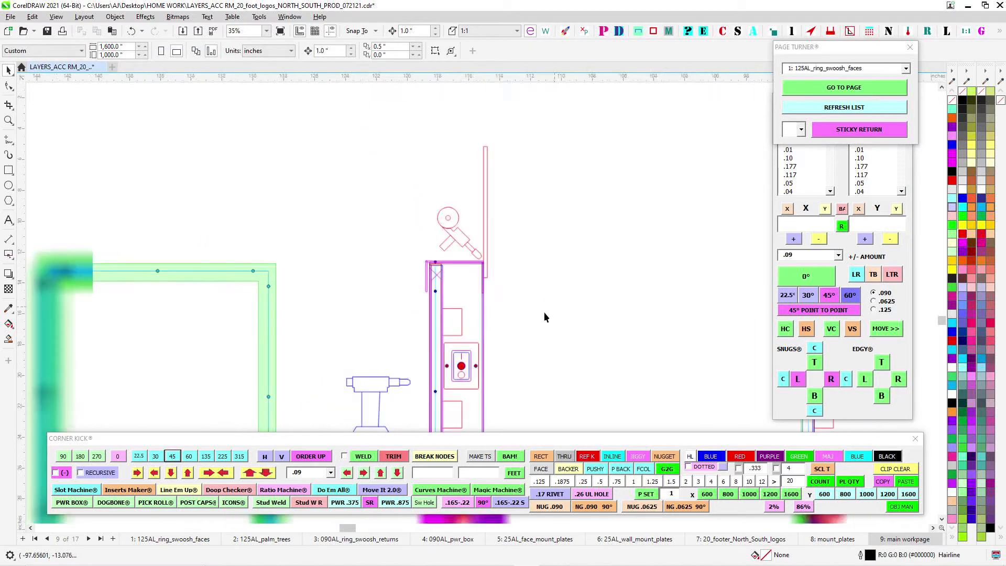
- Examine the top edge of the power box front view above RING 1 and select its thin magenta strip
left_click_drag(315, 307, 699, 225)
scroll(700, 226, "down", 1)
left_click_drag(273, 229, 561, 255)
scroll(389, 240, "up", 2)
scroll(390, 244, "up", 2)
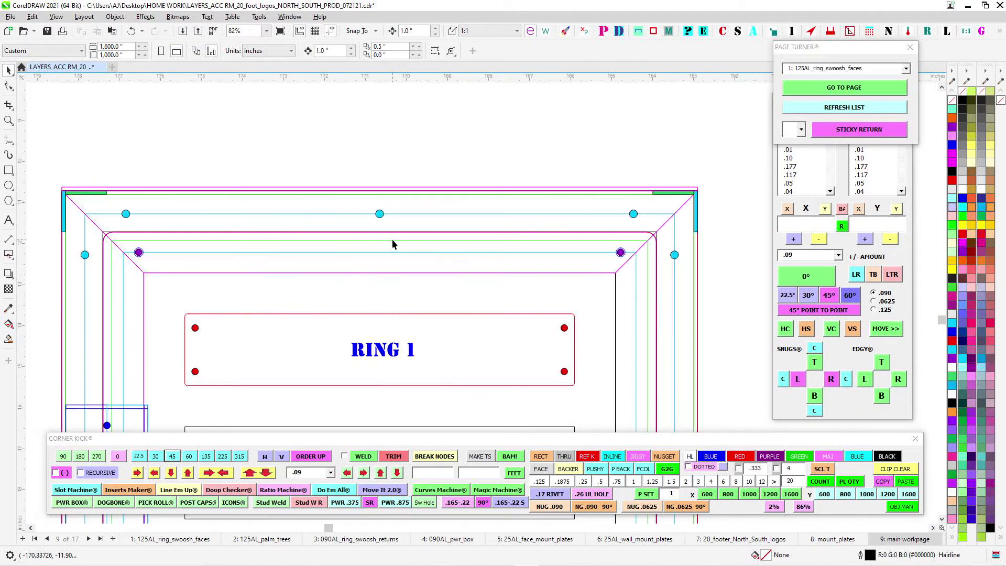
left_click(161, 190)
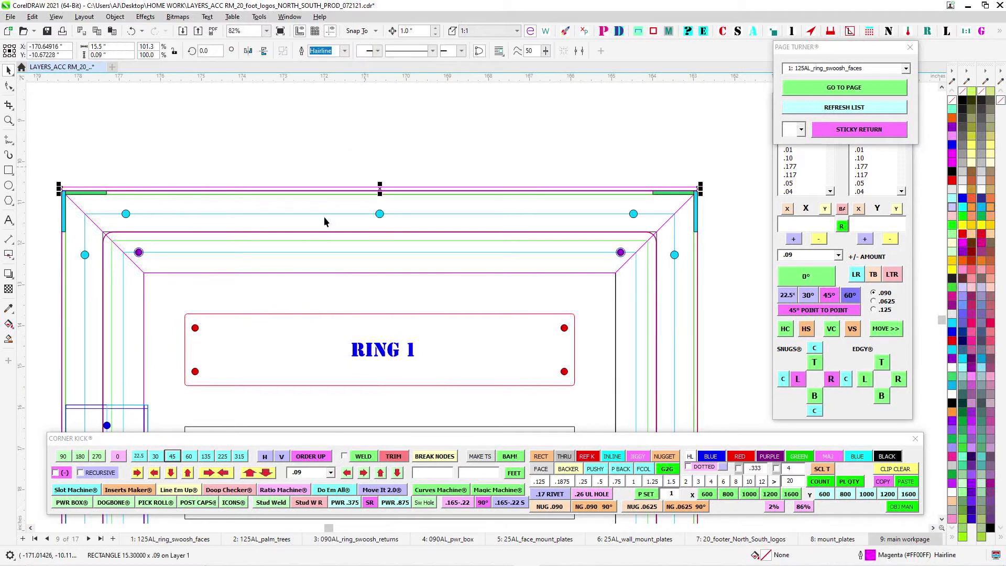
- Shift the mitred magenta flange above RING 1 upward to expose its outline, and return it to its place
left_click(348, 273)
key("Up")
key("Up")
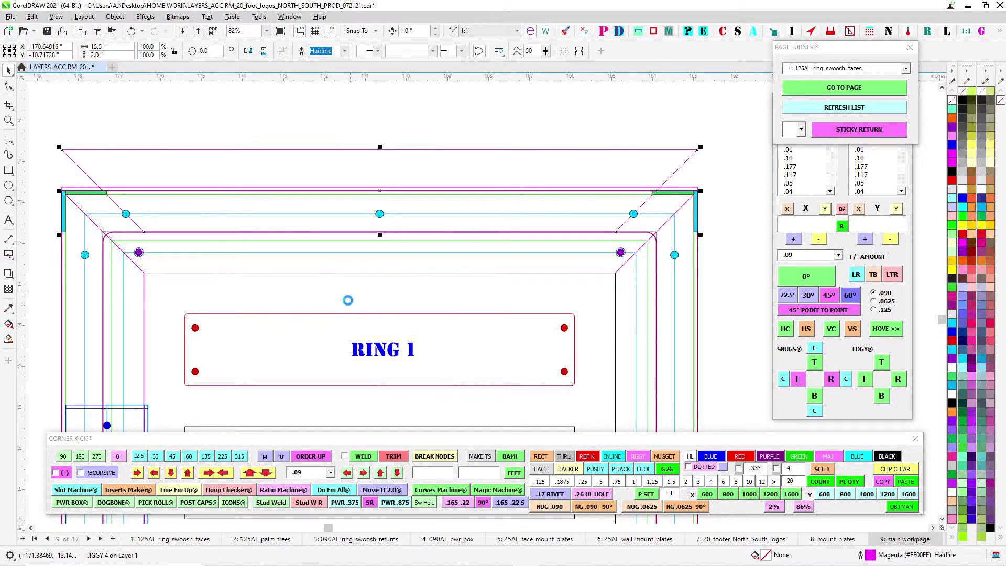
key("Down")
key("Down")
left_click(513, 138)
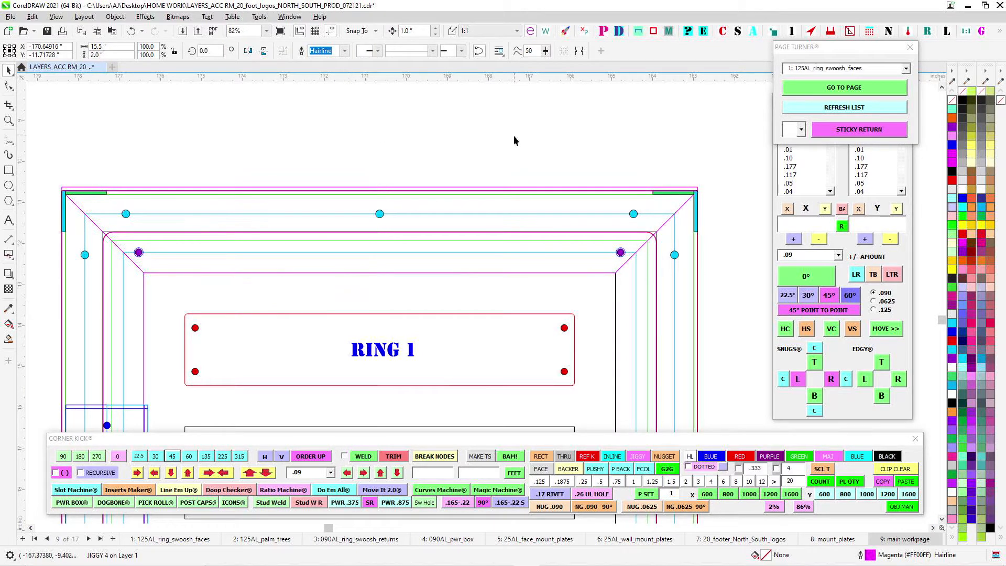
- Inspect the upper right mitred corner of the power box front view, selecting the blue .193 hole near the mitre
scroll(651, 198, "up", 1)
scroll(586, 230, "up", 1)
left_click(624, 224)
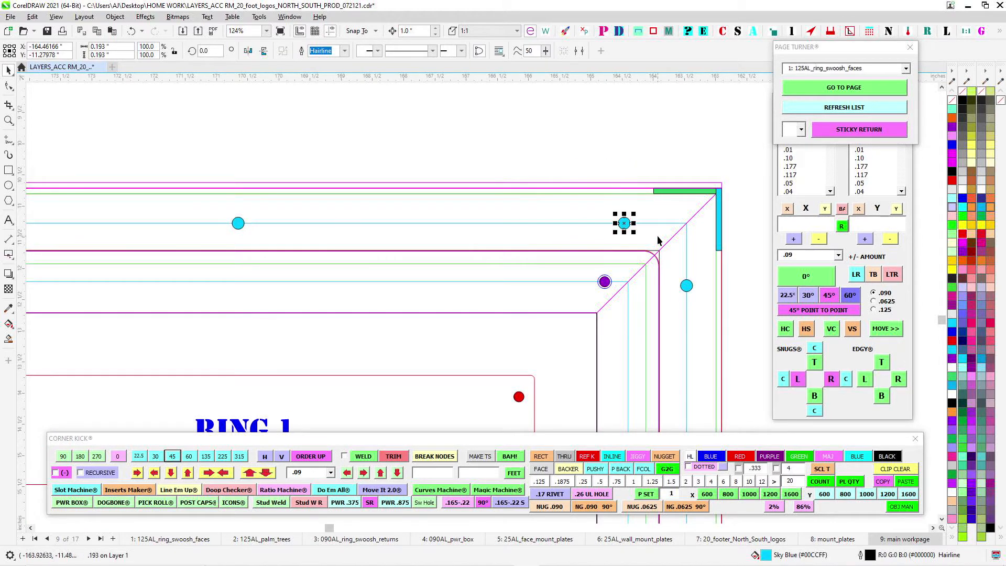
scroll(660, 272, "down", 1)
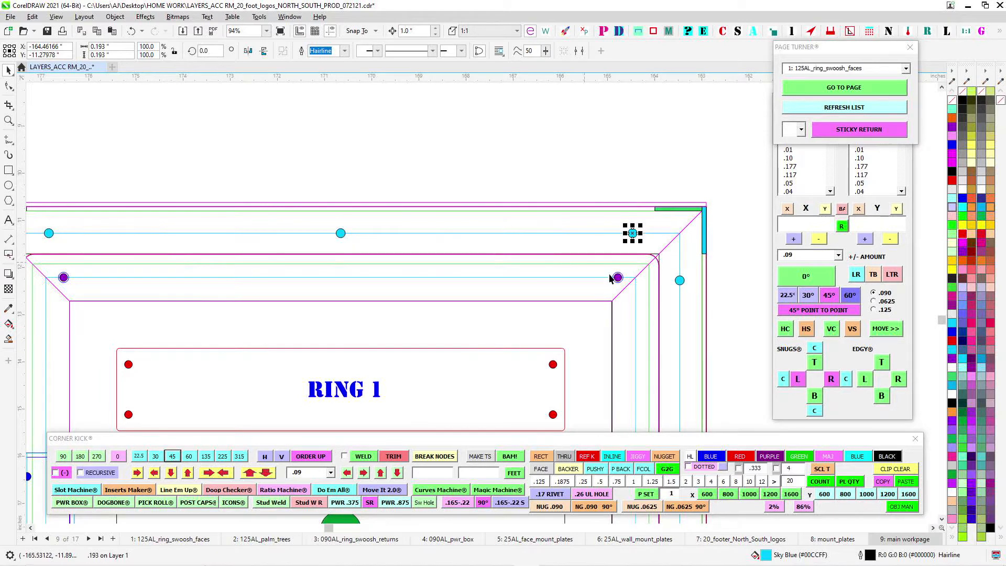
scroll(611, 278, "up", 2)
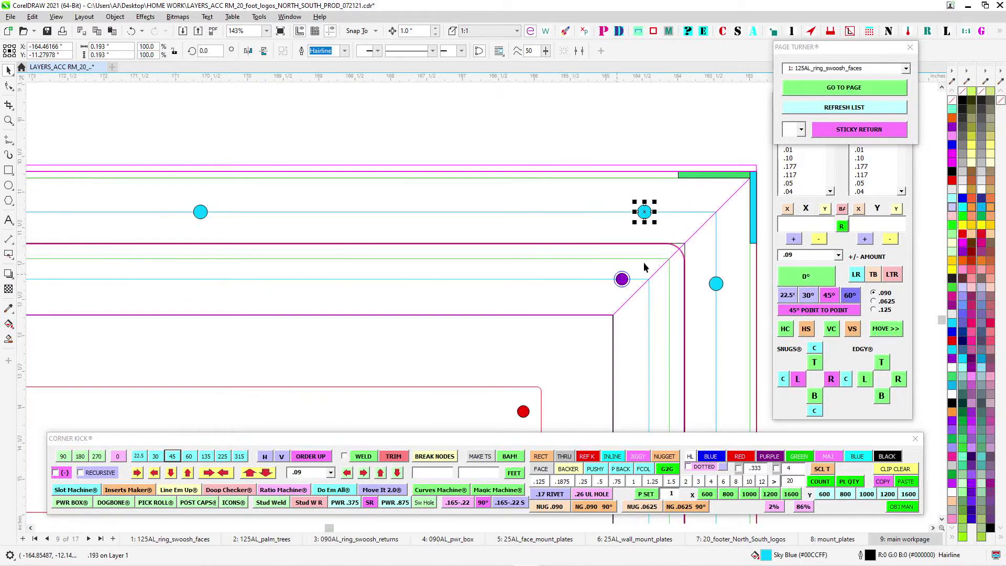
- Select the purple inline edge of the frame above RING 1 to check its extent, and clear the selection
left_click(685, 254)
scroll(580, 235, "down", 2)
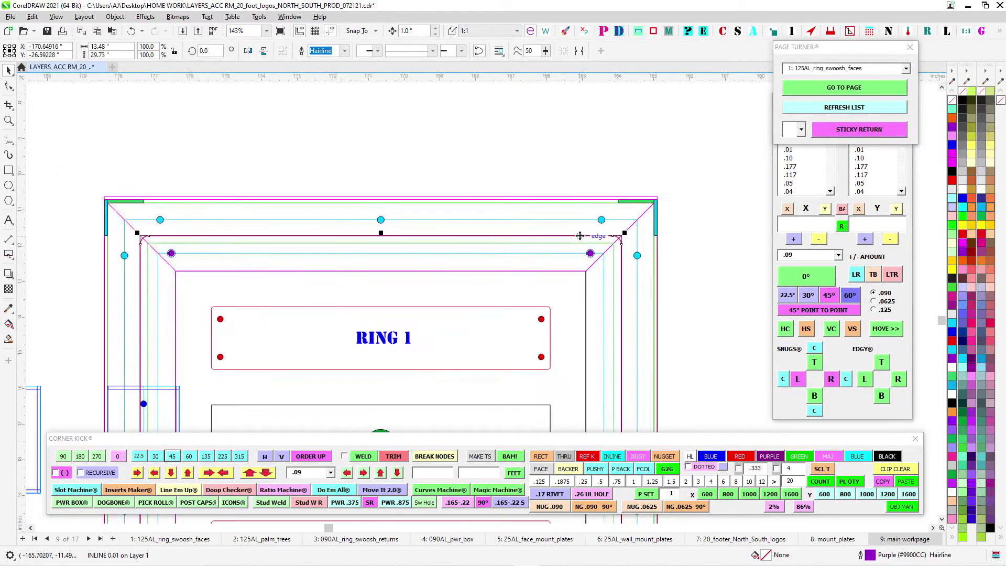
scroll(581, 236, "down", 2)
left_click(545, 158)
scroll(508, 238, "down", 3)
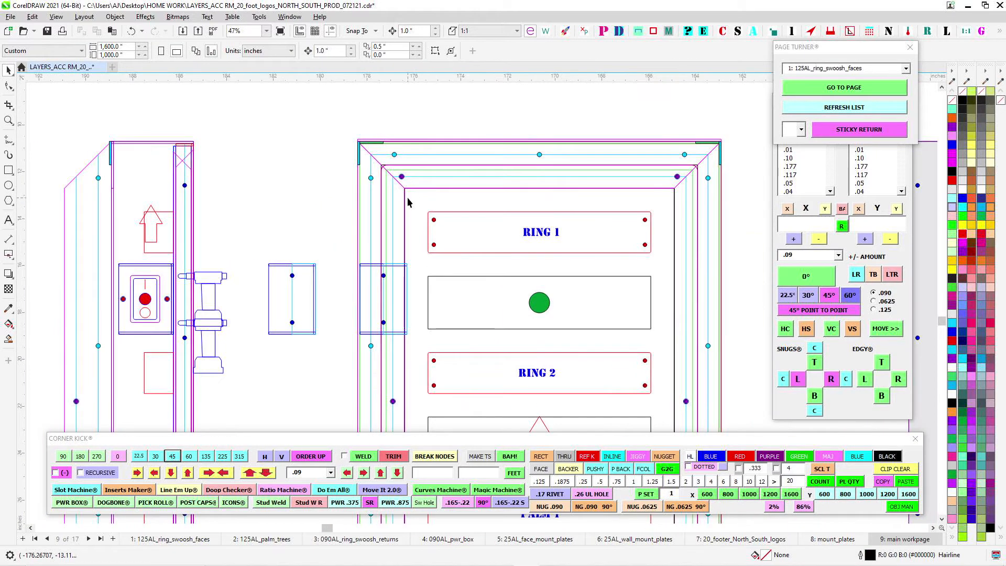
- Examine the TOP view of the power box with its mitred flange and holes
scroll(645, 320, "down", 3)
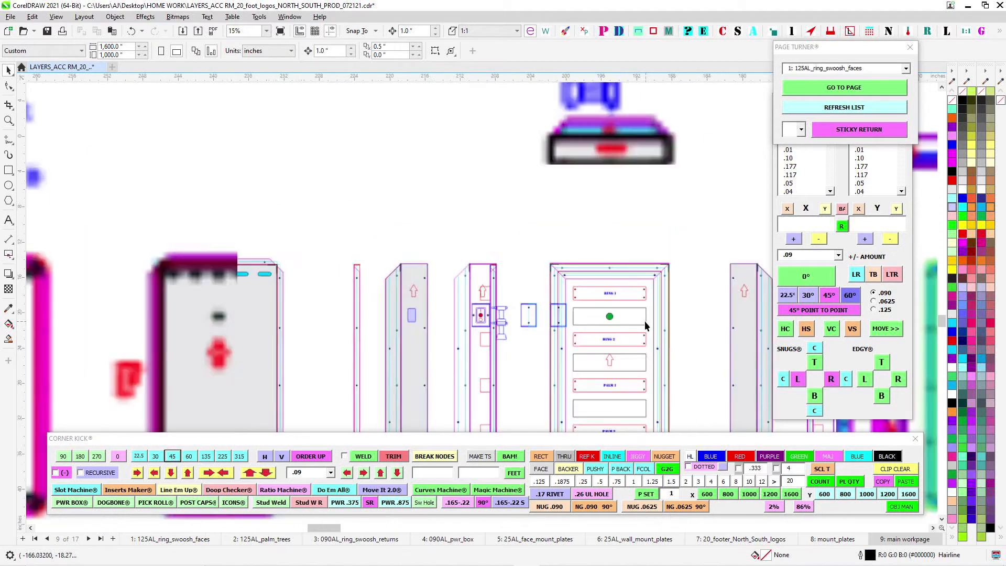
scroll(484, 178, "up", 4)
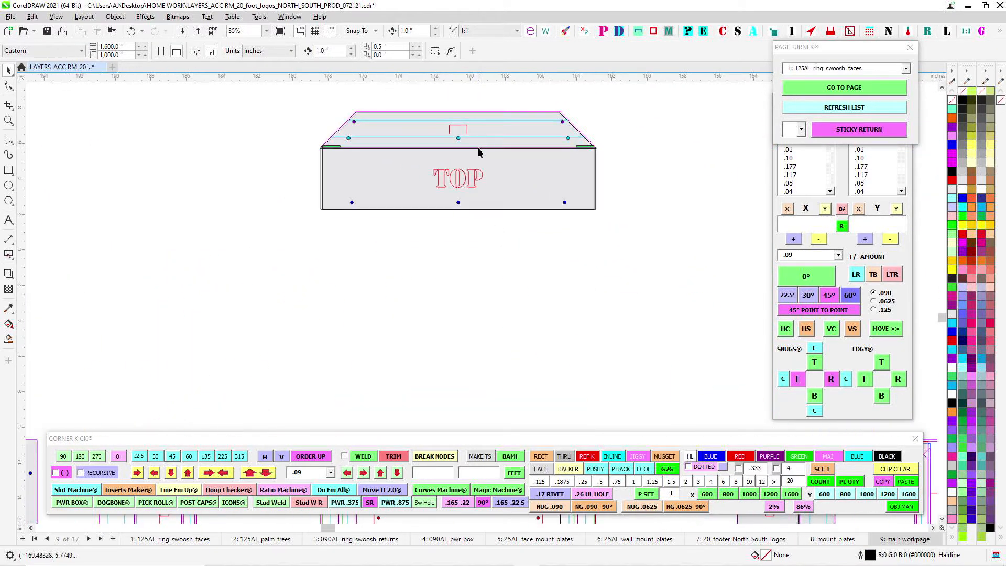
scroll(511, 165, "down", 5)
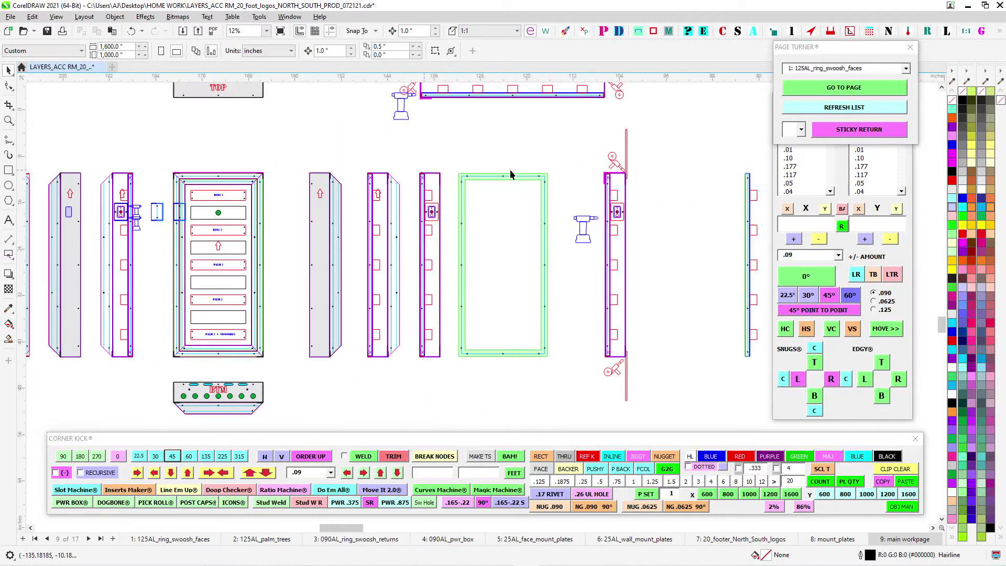
- Select the complete green rectangular frame beside the power box side views
scroll(510, 169, "up", 2)
scroll(430, 152, "down", 2)
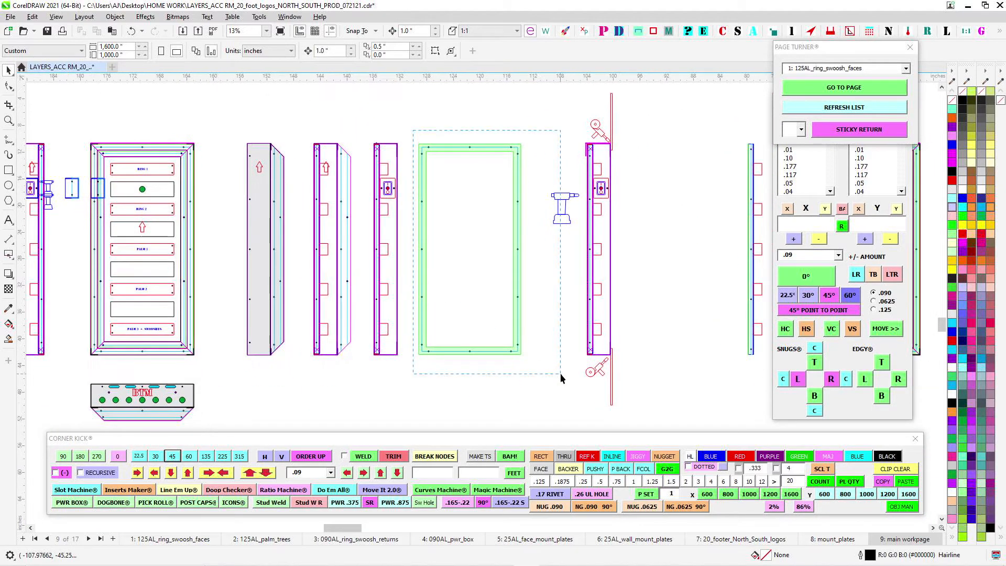
left_click_drag(561, 373, 561, 375)
scroll(313, 207, "up", 3)
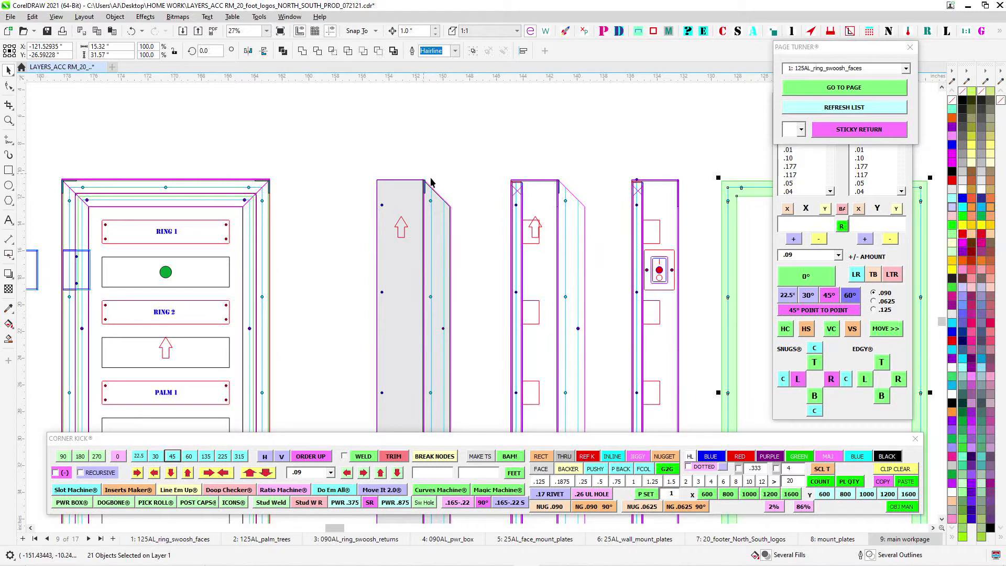
- Compare the mitred side flange of the power box with the TOP panel's angled flange and holes
scroll(480, 331, "down", 4)
scroll(422, 145, "up", 4)
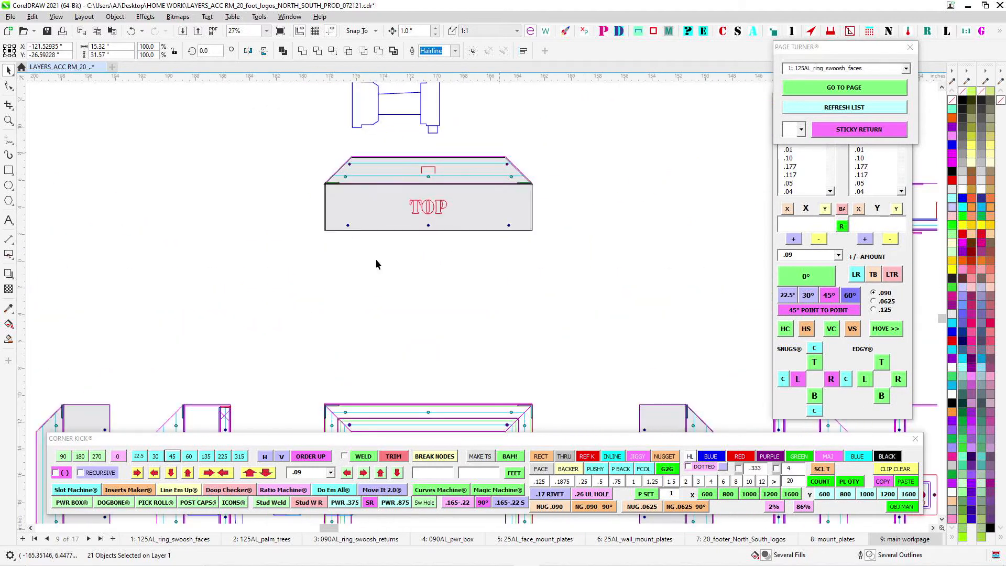
scroll(394, 259, "down", 2)
scroll(344, 234, "up", 2)
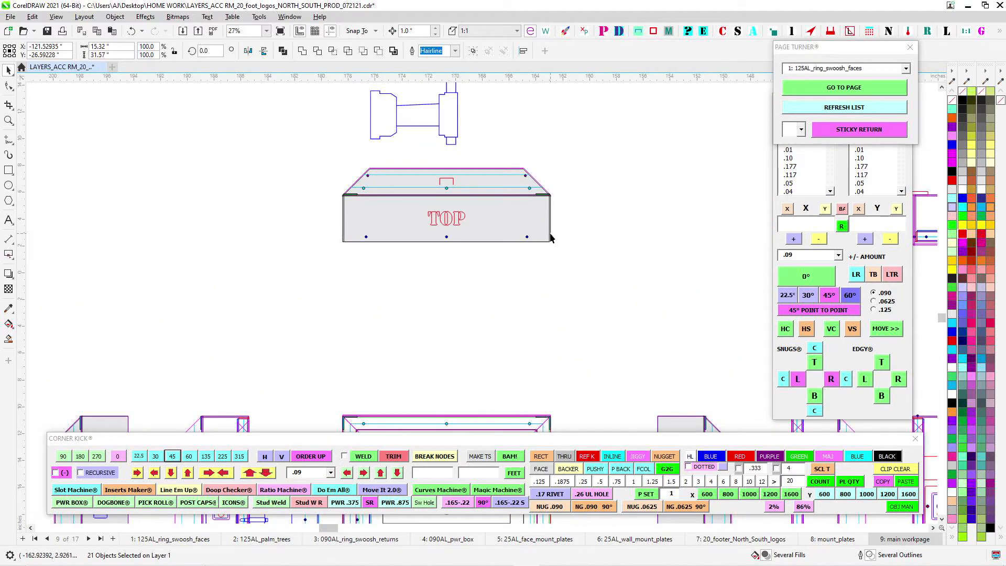
scroll(472, 231, "down", 3)
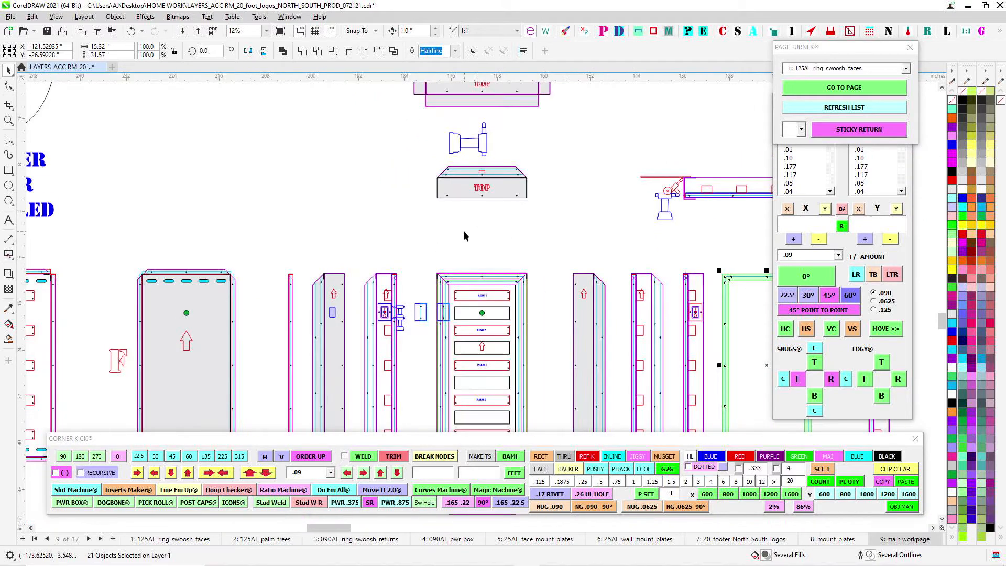
- Inspect the grey backer's blue access openings and mirrored RING 1 and RING 2 plates beside the switch holder
left_click_drag(464, 231, 603, 151)
left_click_drag(421, 192, 577, 168)
scroll(291, 207, "up", 1)
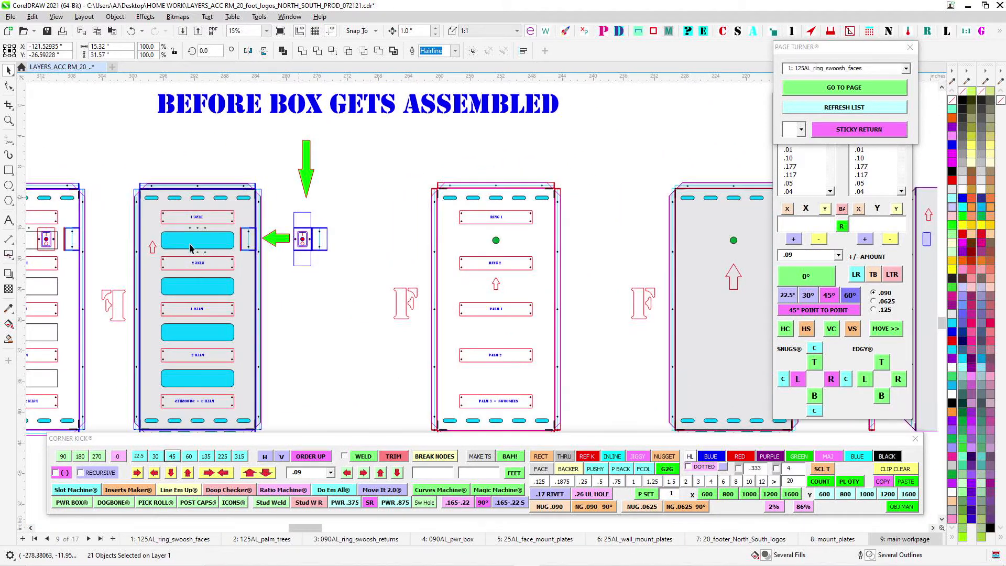
scroll(190, 247, "up", 4)
left_click_drag(452, 246, 590, 225)
left_click_drag(540, 262, 505, 179)
scroll(398, 189, "up", 1)
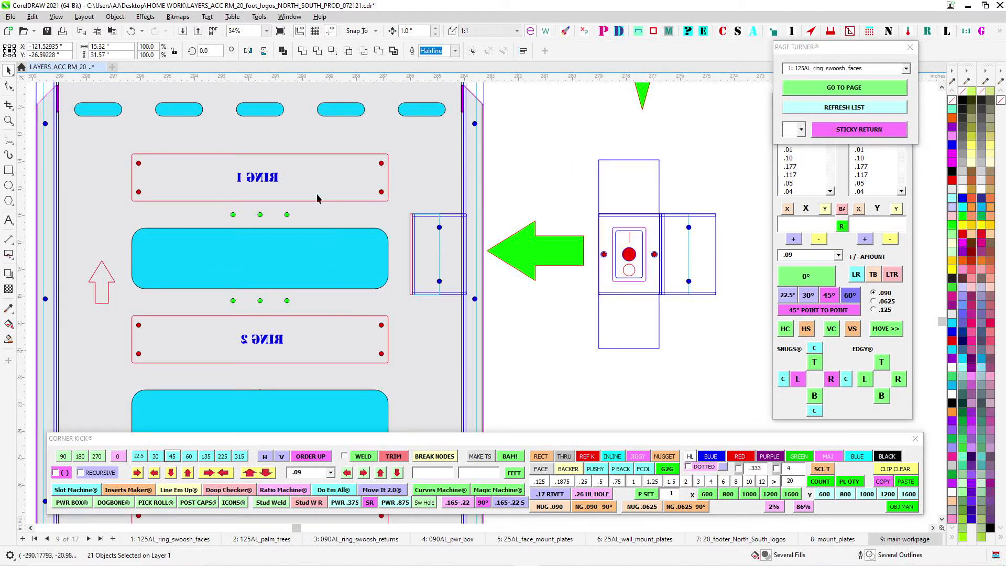
- Compare the unfolded switch holder and its cover plate with their fitted position beside RING 1
scroll(583, 181, "down", 4)
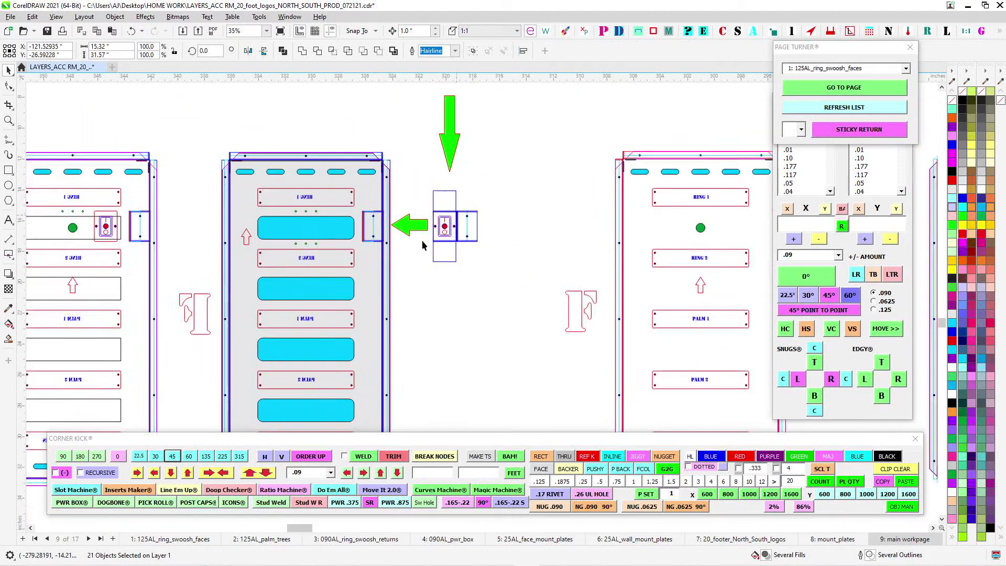
scroll(528, 263, "up", 4)
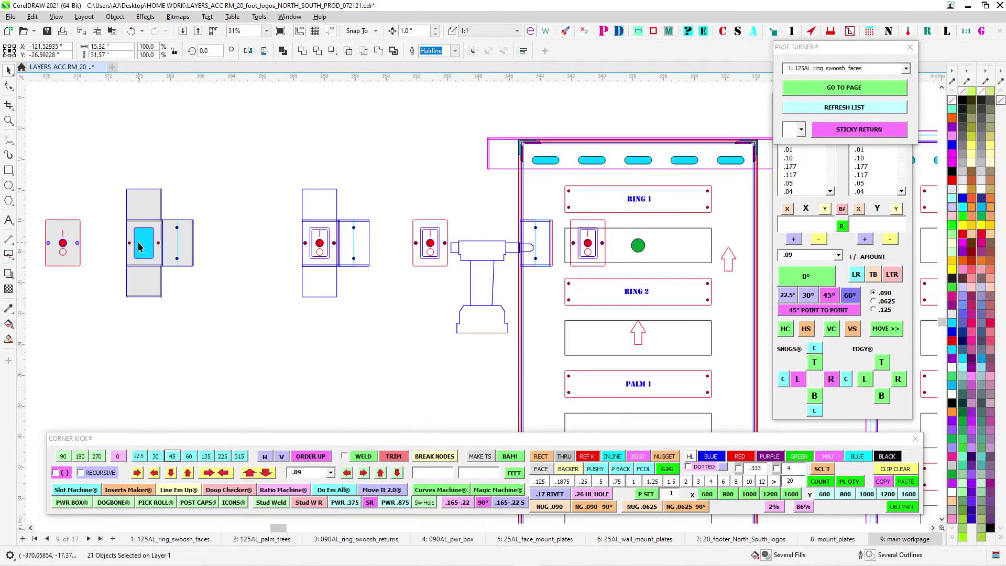
scroll(340, 231, "down", 4)
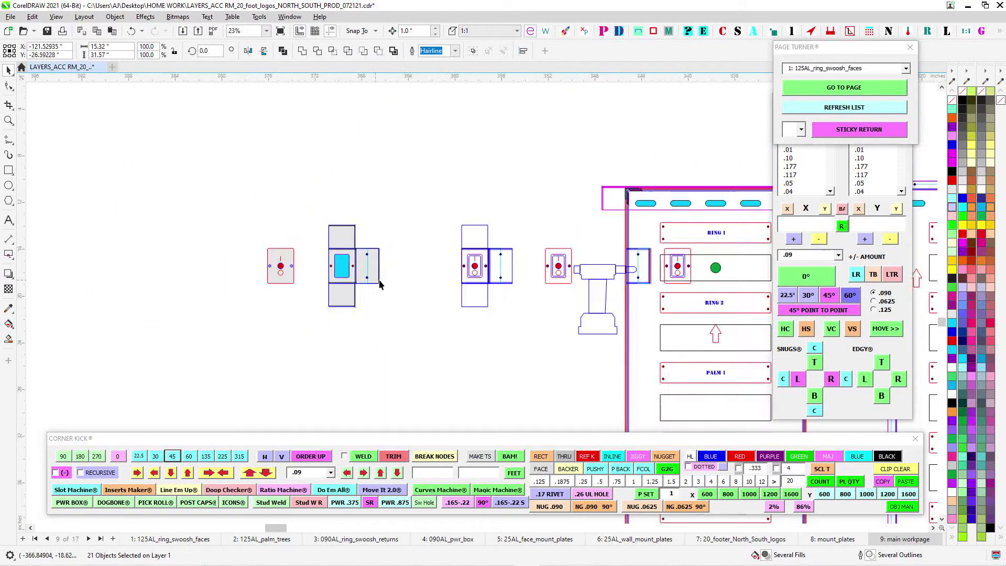
scroll(332, 274, "up", 6)
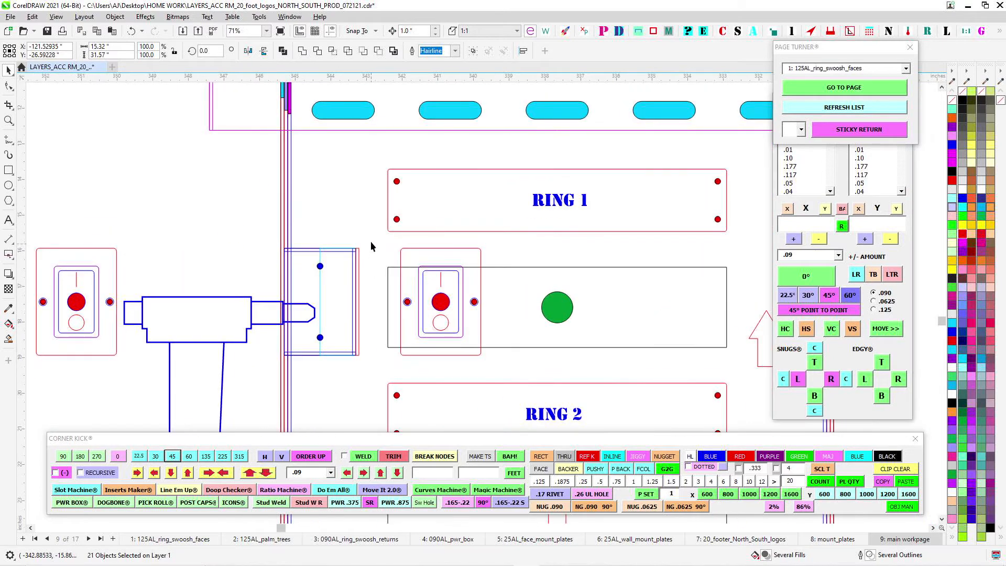
- Undo the last change and examine where the switch holder flange meets the grey backer's edge
key("ctrl+z")
scroll(330, 262, "down", 5)
left_click_drag(552, 272, 134, 276)
left_click_drag(601, 250, 427, 251)
left_click_drag(766, 253, 578, 254)
scroll(584, 252, "up", 2)
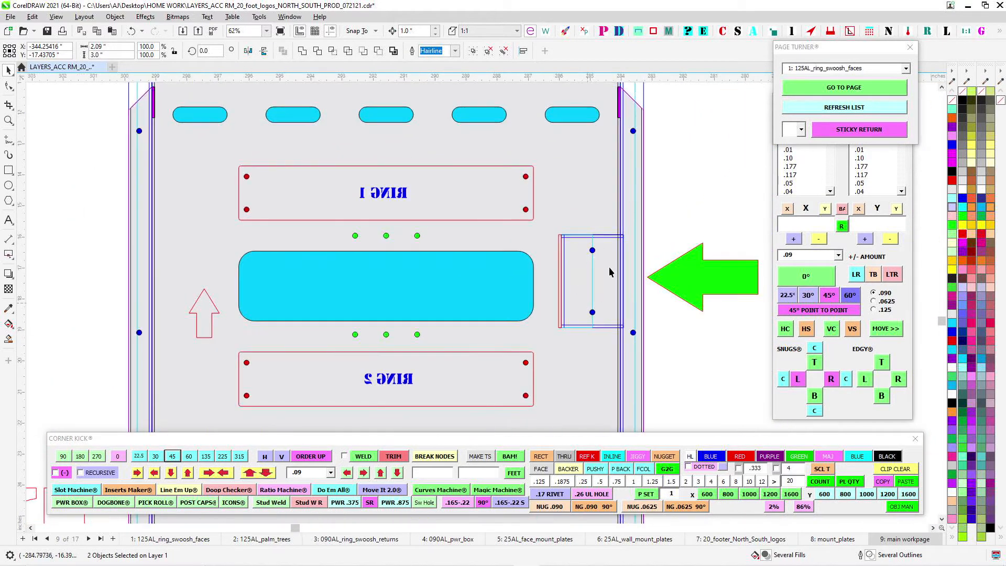
scroll(681, 267, "down", 1)
left_click_drag(685, 251, 456, 249)
scroll(498, 238, "up", 2)
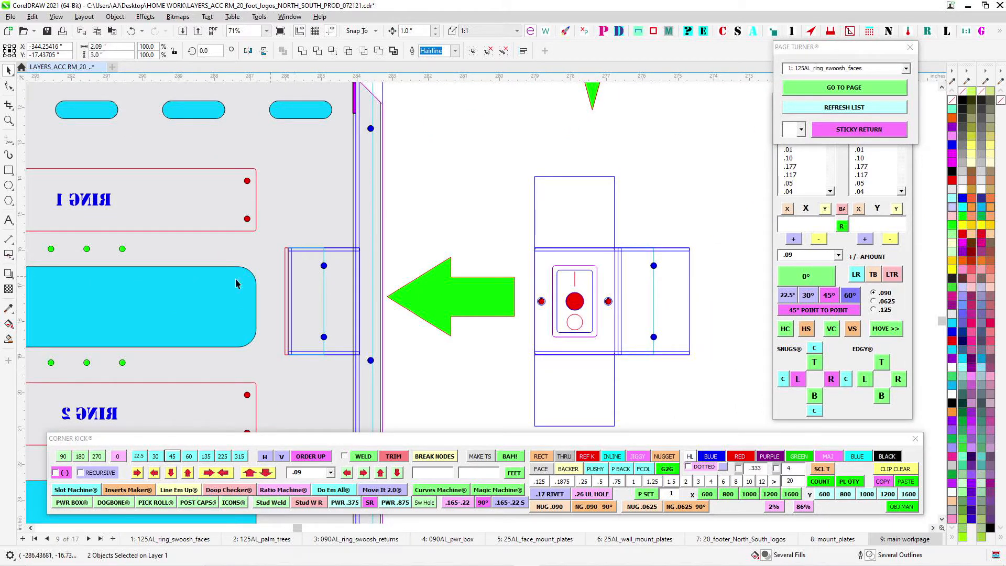
- Select the red .09 x 3 inch rectangle at the switch holder flange's edge, nudge it sideways and return it to its place
scroll(297, 261, "up", 1)
left_click(284, 252)
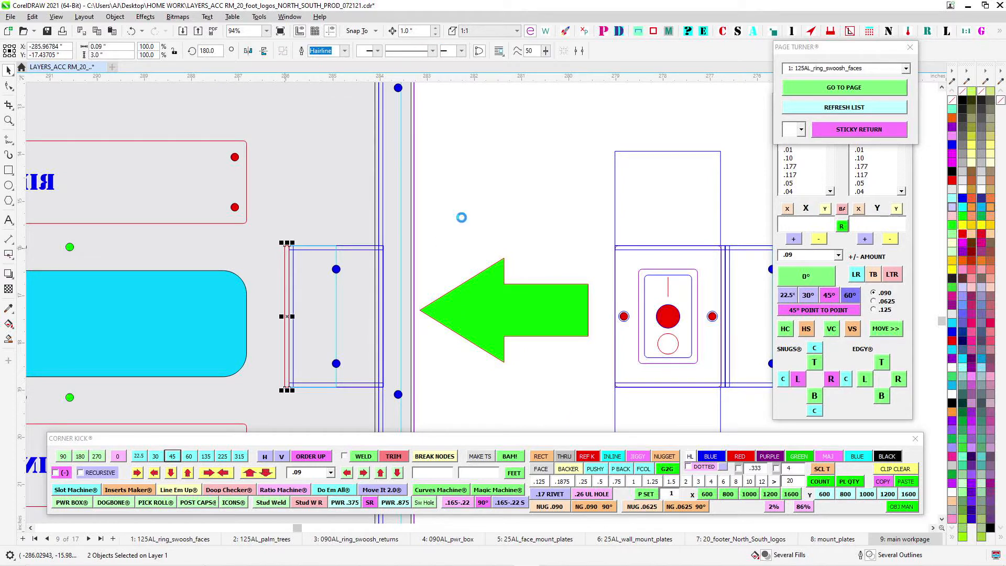
key("Left")
key("Left")
key("Right")
key("Right")
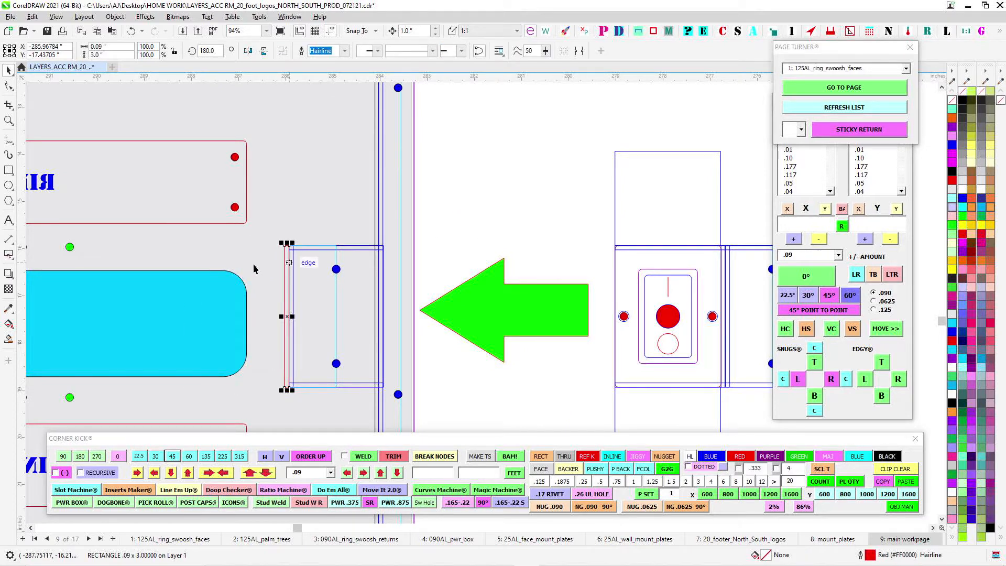
scroll(298, 284, "up", 2)
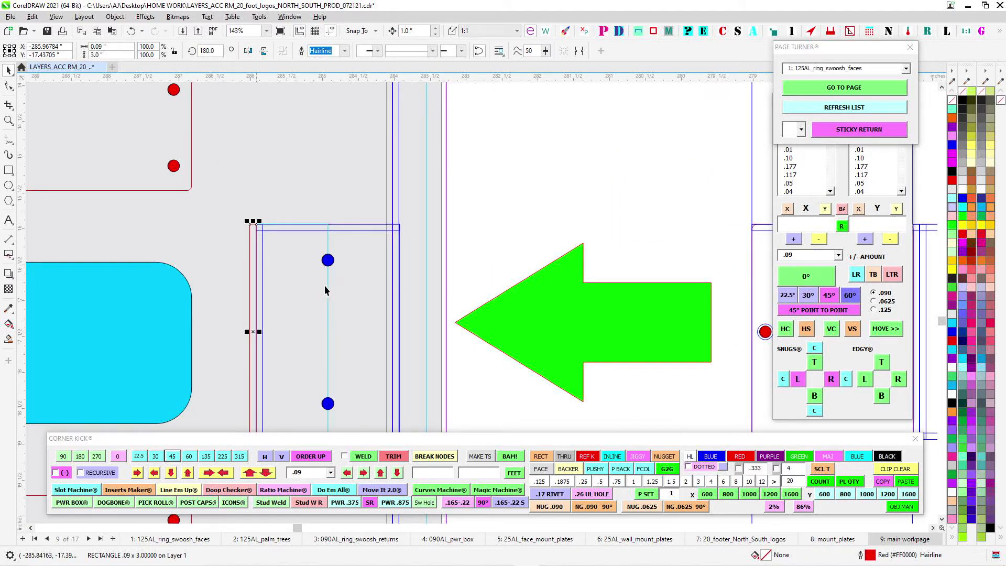
scroll(514, 247, "down", 6)
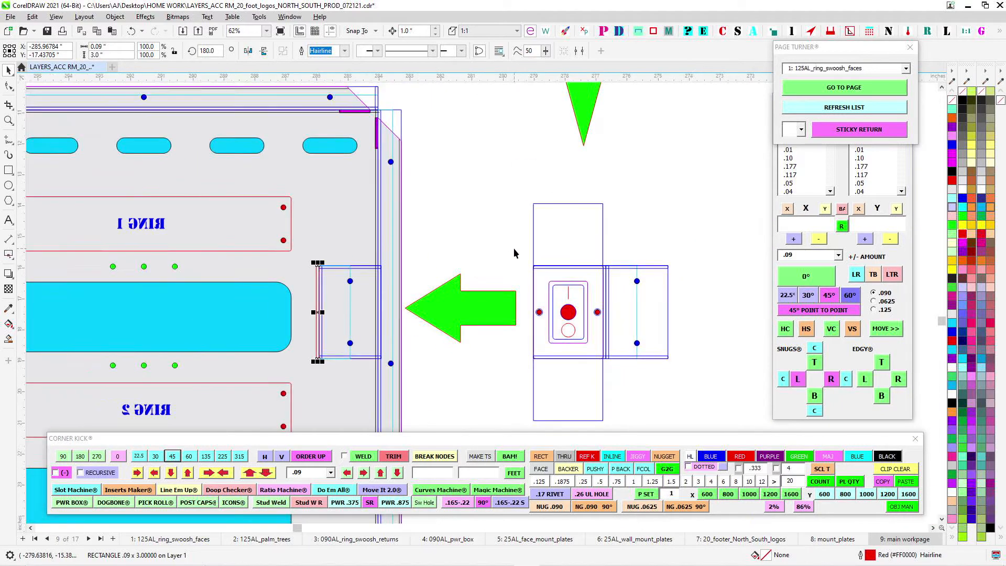
- Inspect the switch holder's flange holes and switch cutout in the power box front and side views
scroll(529, 263, "up", 6)
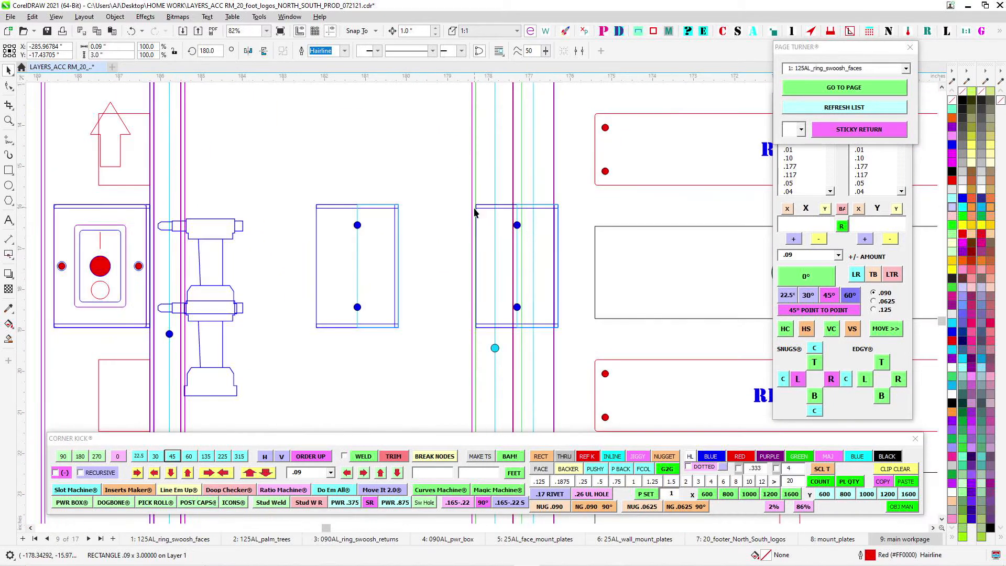
scroll(253, 251, "down", 2)
scroll(282, 183, "up", 4)
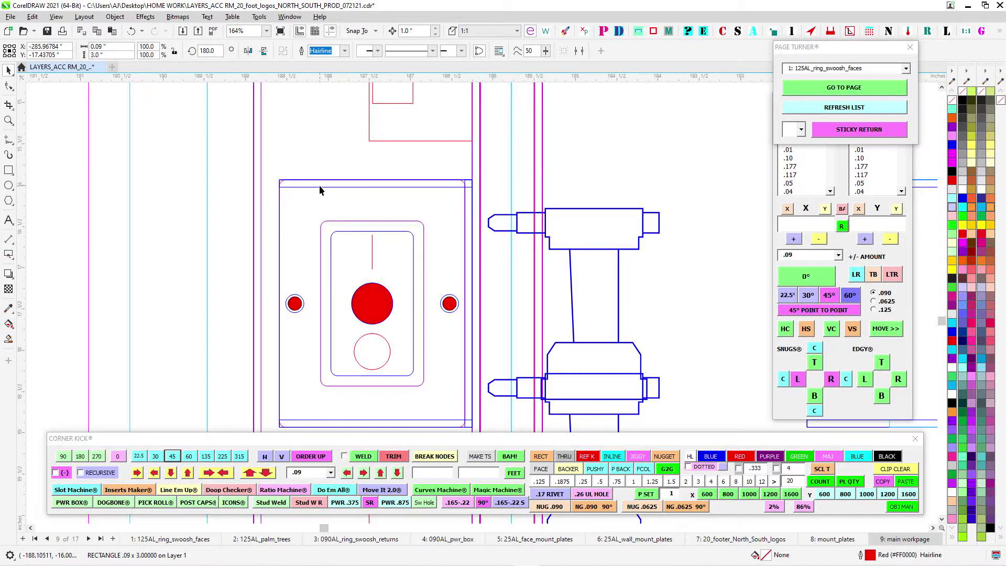
scroll(323, 185, "down", 1)
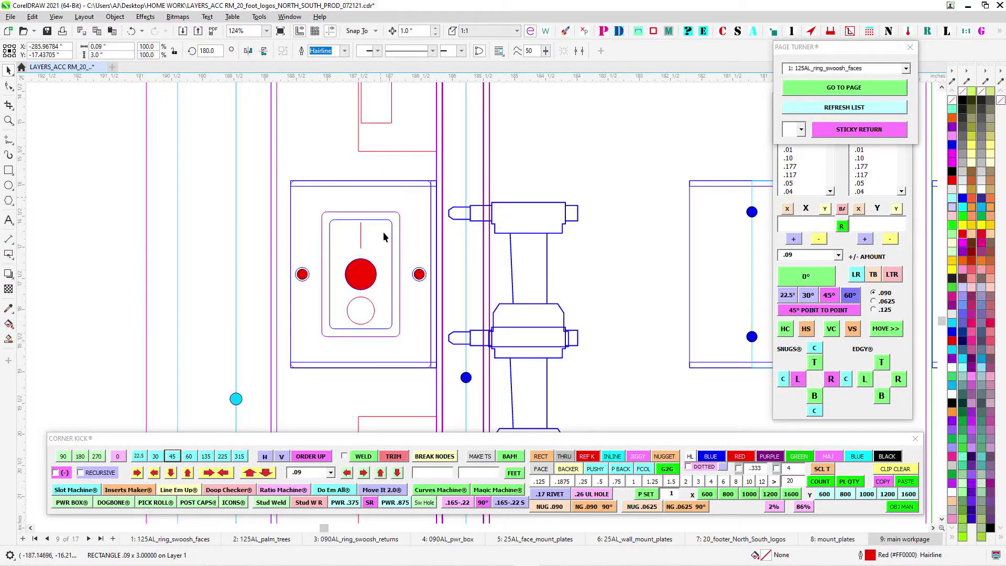
- Check the switch holder flange's placement on the grey backer against the unfolded holder beside the green arrow
scroll(388, 240, "down", 3)
left_click_drag(309, 284, 651, 290)
scroll(612, 306, "down", 2)
left_click_drag(265, 277, 593, 274)
scroll(558, 256, "down", 3)
scroll(408, 262, "up", 4)
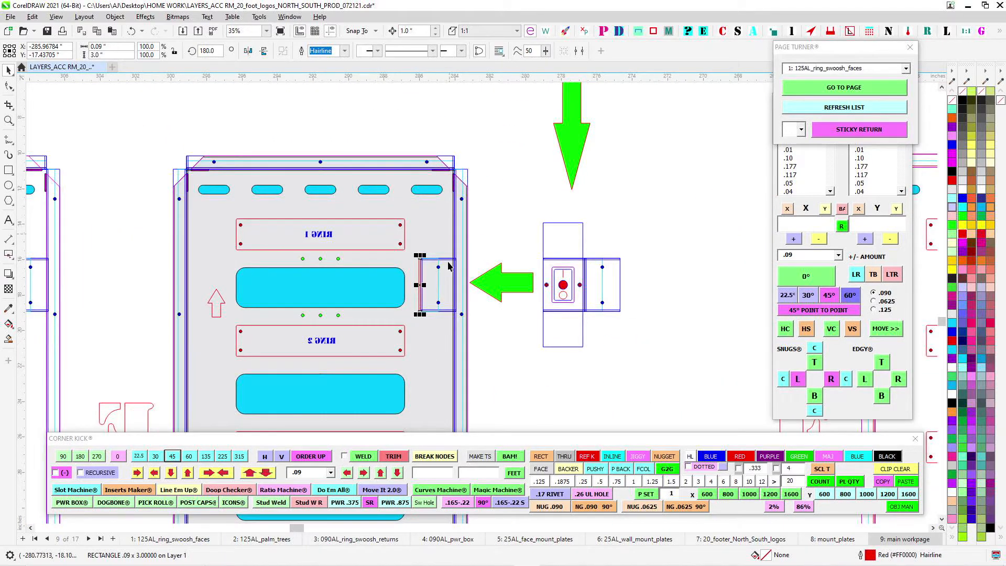
- Save the drawing and clear the selection of the red rectangle on the switch holder flange
scroll(502, 278, "down", 3)
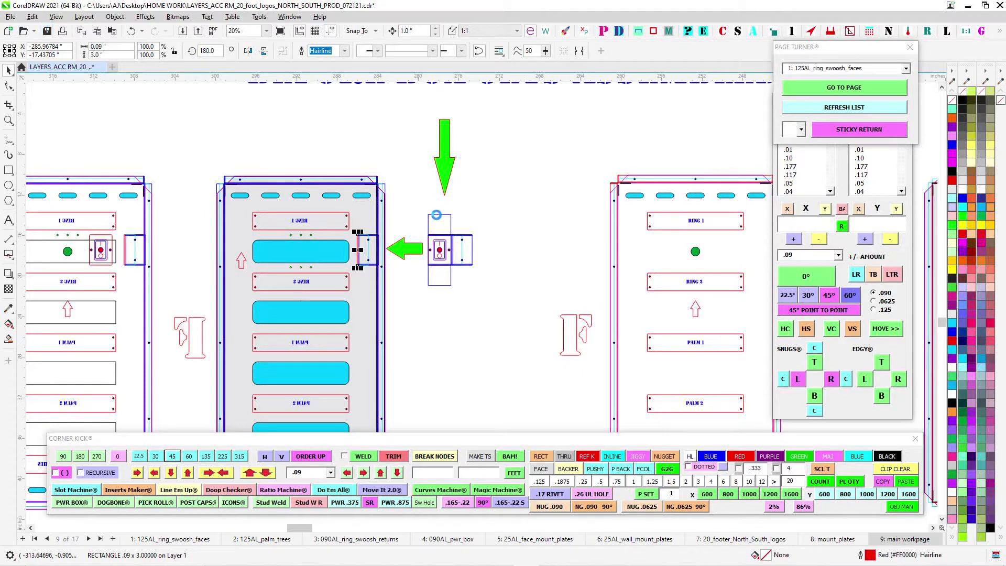
scroll(464, 243, "up", 3)
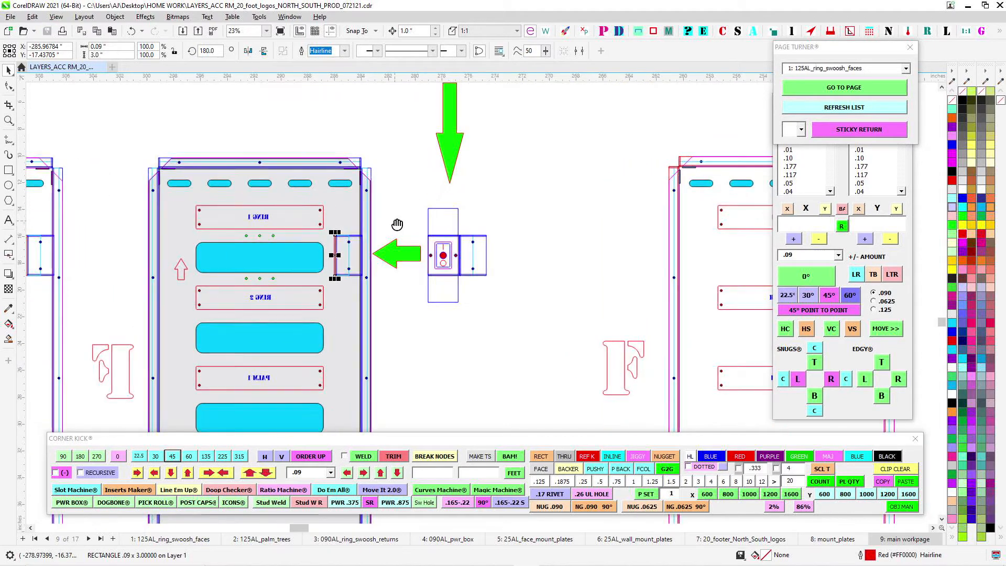
scroll(516, 215, "down", 5)
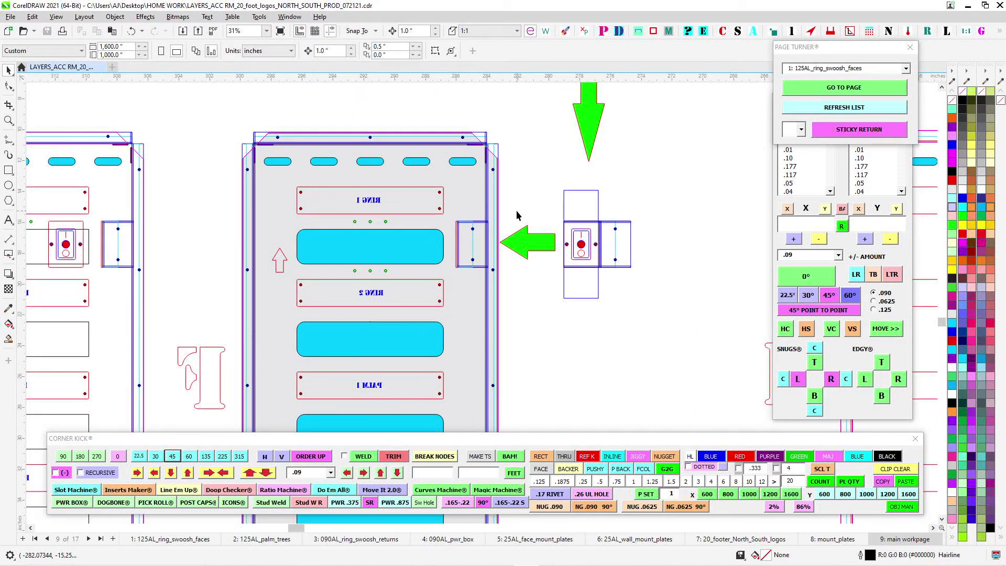
- Read the note about riveting the switch holder to the backer and view the parts arranged below it
scroll(548, 133, "down", 1)
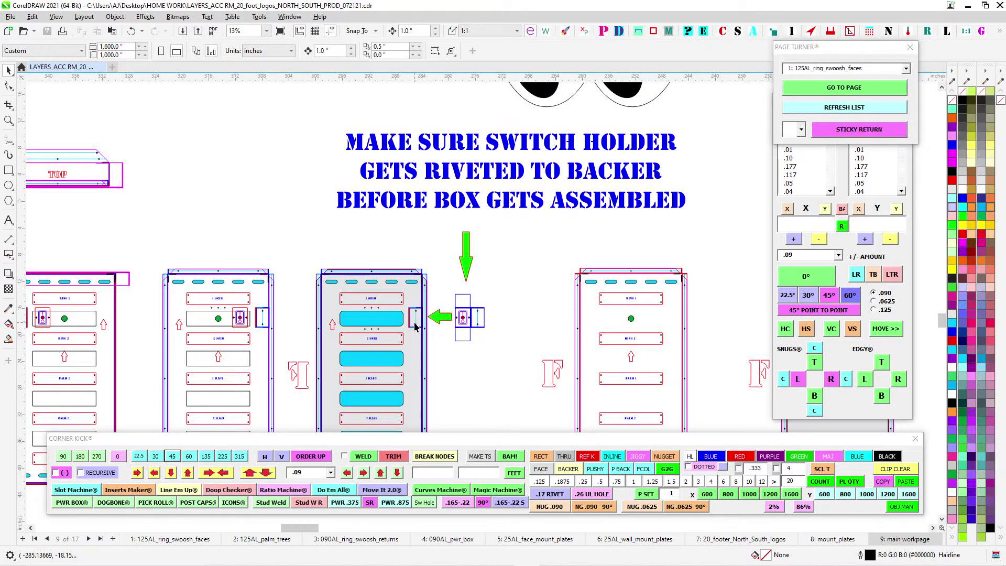
scroll(415, 326, "up", 1)
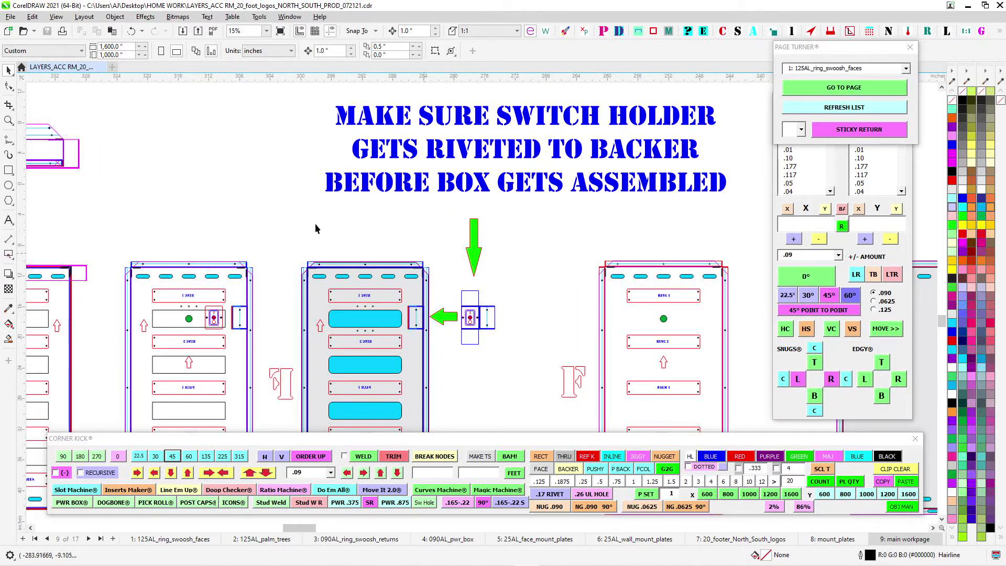
scroll(281, 259, "down", 2)
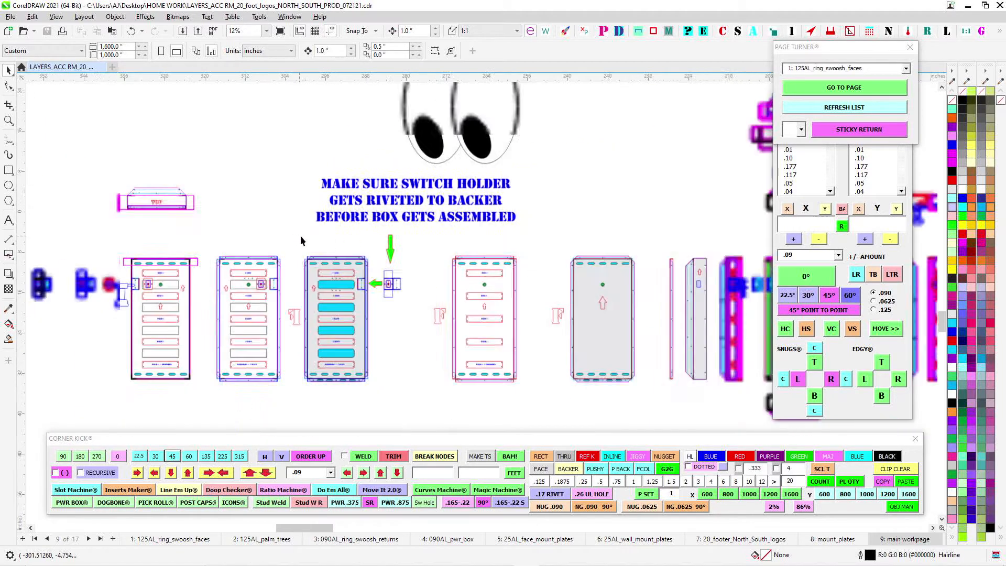
- Select the grey backer's complete group of parts, and inspect the plain grey panel with the large red arrow
left_click(362, 318)
scroll(362, 317, "up", 1)
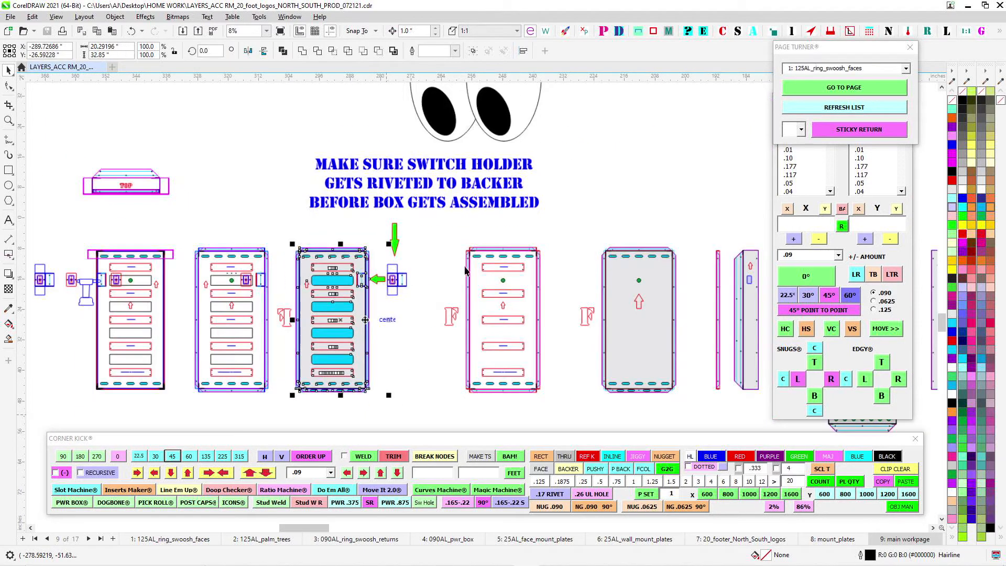
scroll(465, 270, "up", 1)
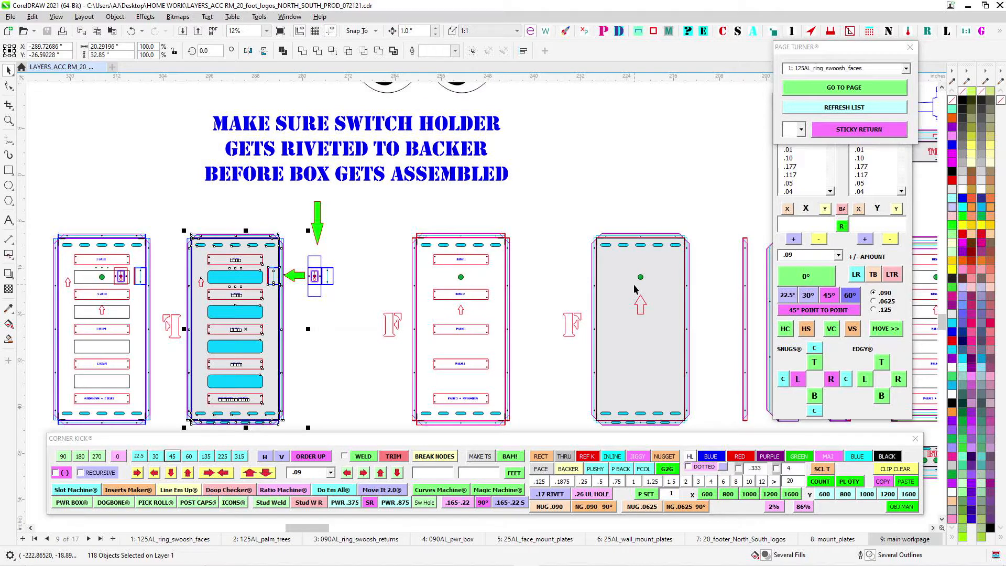
left_click_drag(499, 249, 284, 270)
scroll(427, 285, "up", 1)
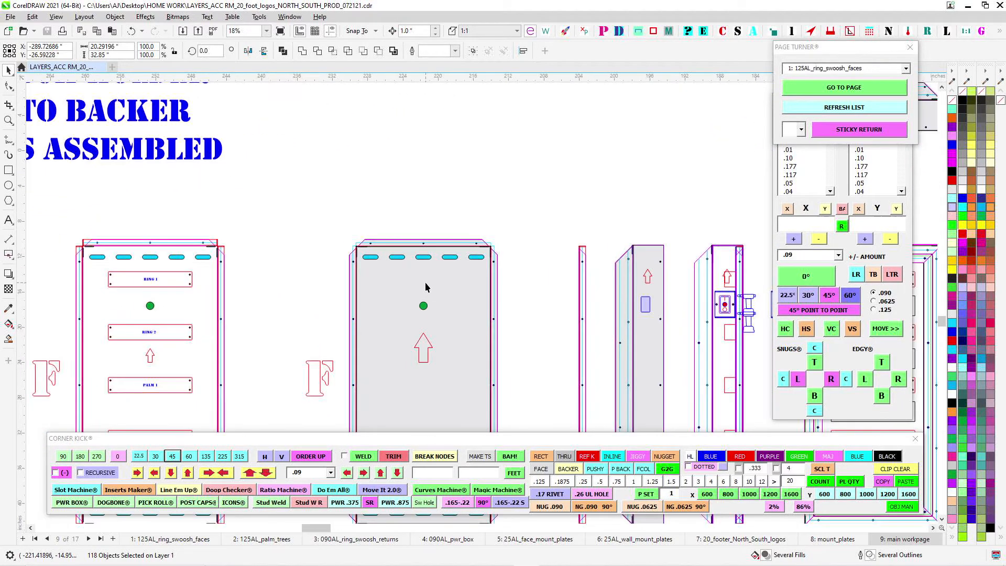
- Inspect the top flange and cyan slots of the plain grey panel beside the labelled RING and PALM panel
left_click_drag(427, 285, 446, 222)
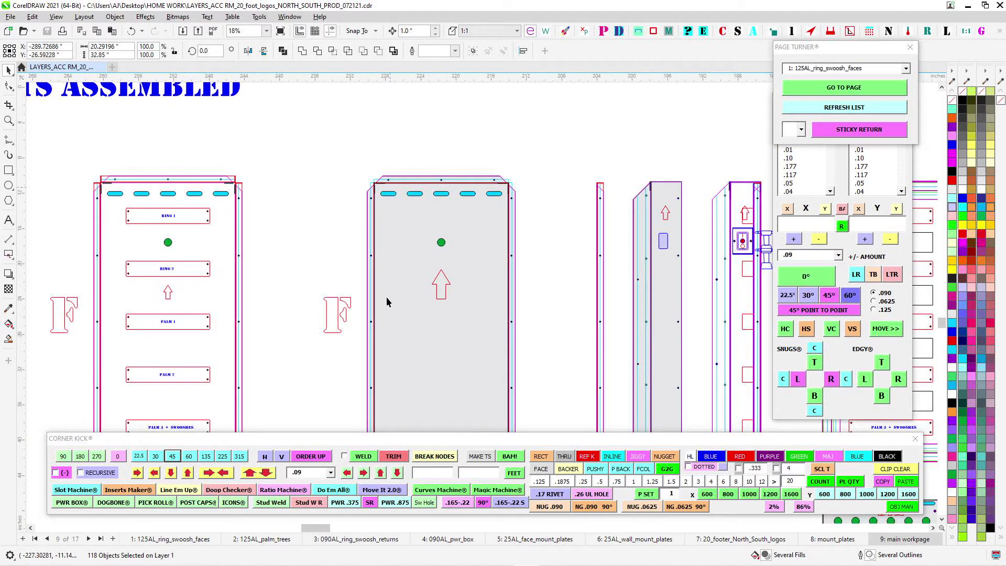
scroll(444, 223, "down", 1)
scroll(440, 201, "up", 2)
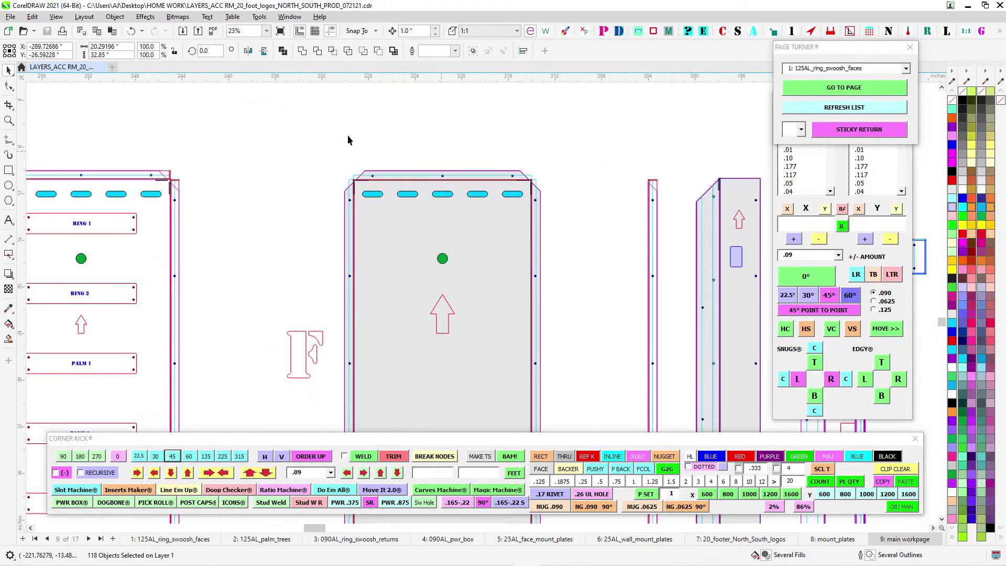
scroll(381, 183, "down", 2)
scroll(425, 184, "up", 1)
scroll(426, 184, "down", 2)
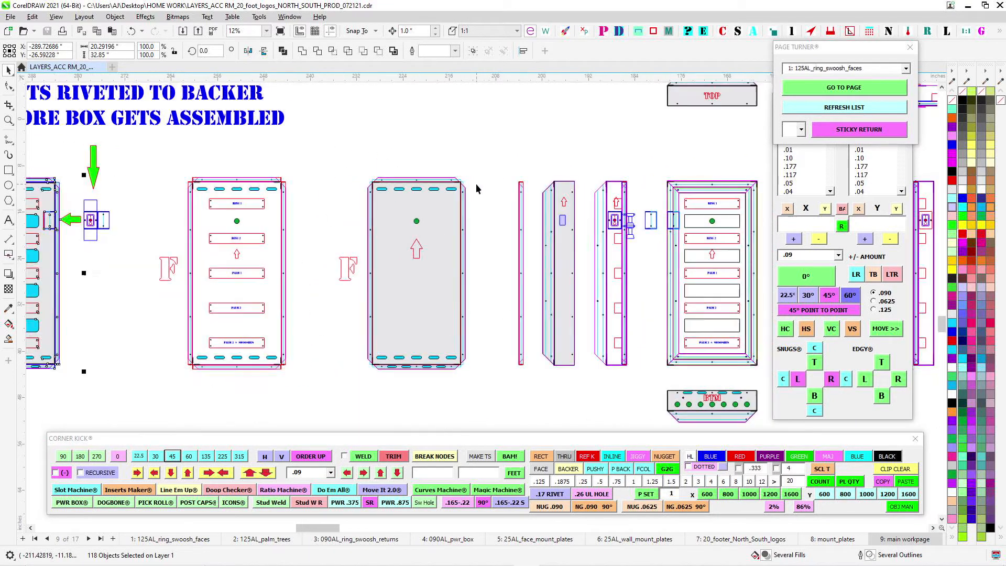
- Review the side parts and the grey TOP view above the box front, up to the unfolded TOP pieces
left_click_drag(476, 184, 266, 183)
left_click_drag(472, 115, 459, 198)
scroll(459, 204, "up", 1)
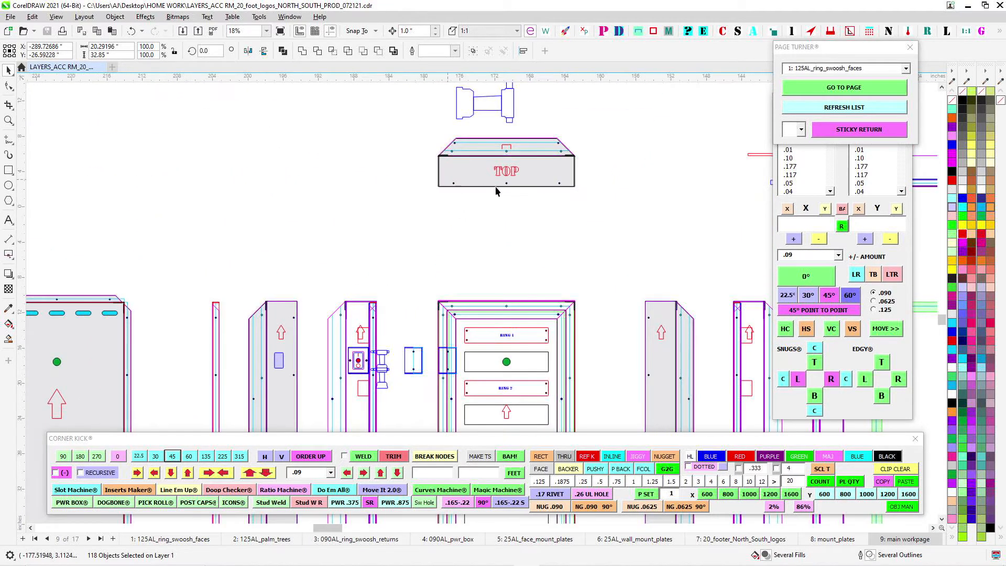
scroll(586, 203, "down", 1)
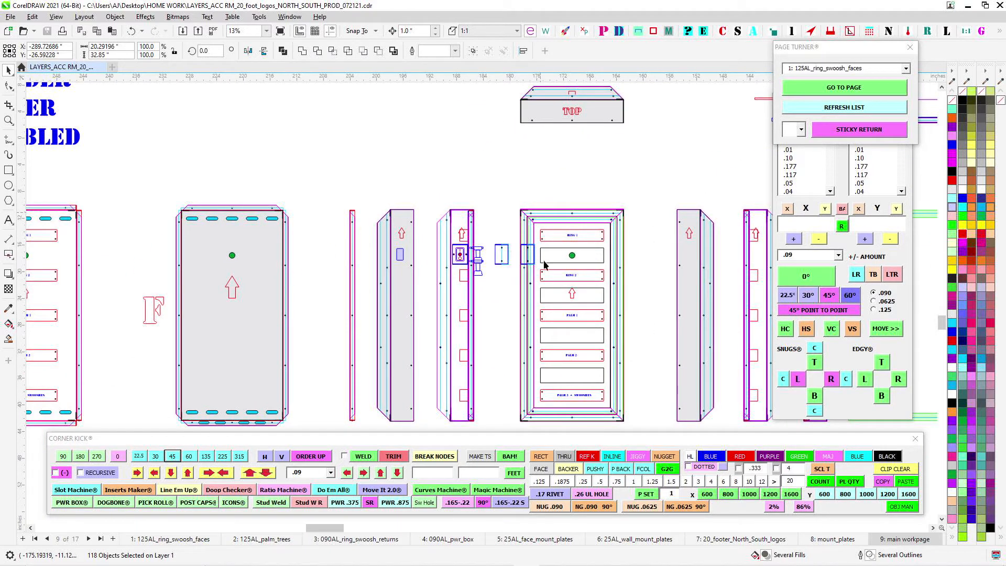
left_click_drag(476, 157, 425, 409)
left_click_drag(544, 181, 494, 350)
scroll(476, 357, "up", 1)
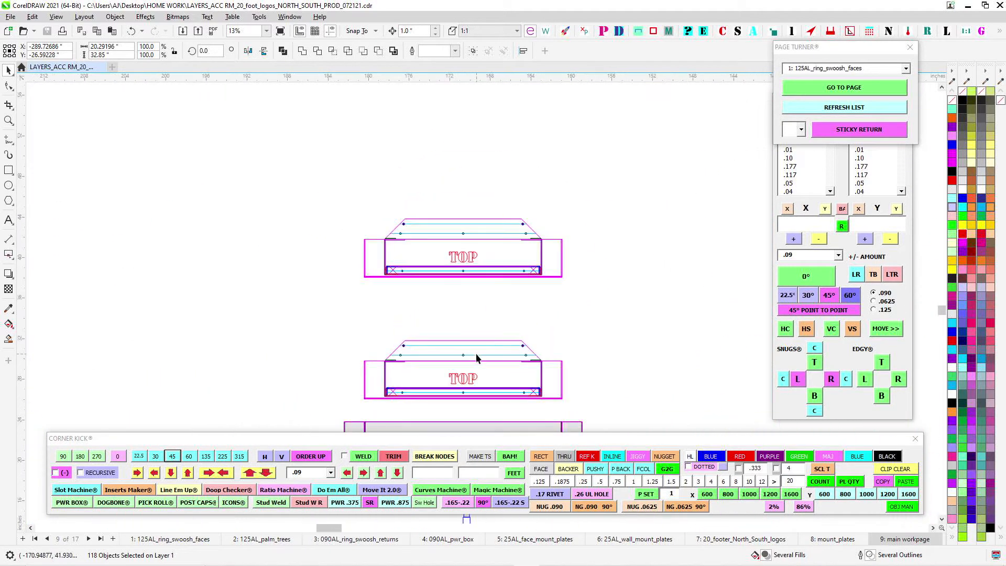
- Select the unfolded grey TOP piece with its end flaps, inspect its edges and rivet holes, and clear the selection
left_click_drag(424, 428, 488, 238)
scroll(487, 240, "up", 1)
scroll(487, 244, "up", 1)
left_click_drag(317, 205, 788, 345)
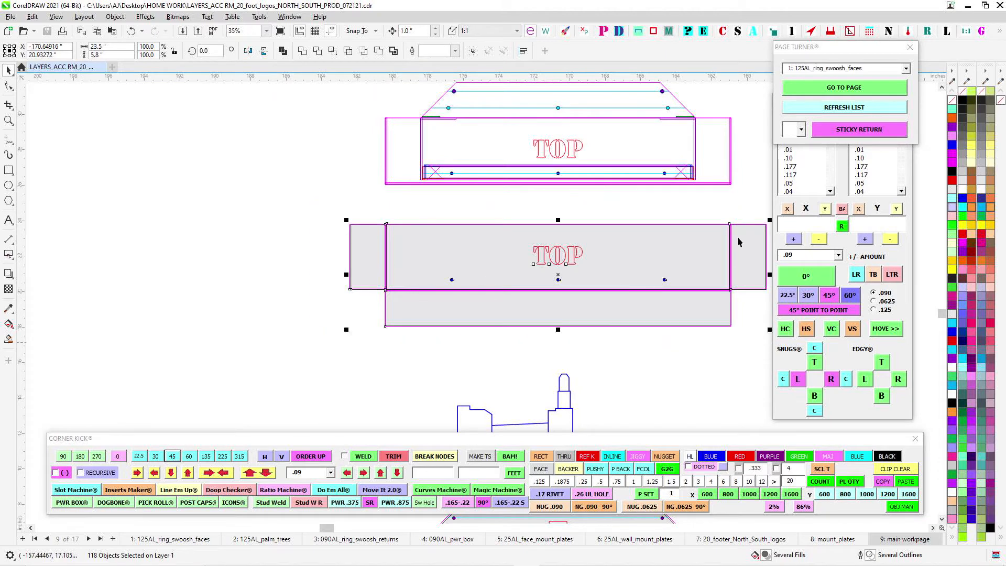
scroll(741, 170, "up", 1)
left_click_drag(742, 170, 639, 235)
scroll(615, 180, "up", 1)
left_click_drag(637, 176, 321, 193)
scroll(281, 274, "down", 1)
left_click(281, 276)
scroll(257, 357, "up", 1)
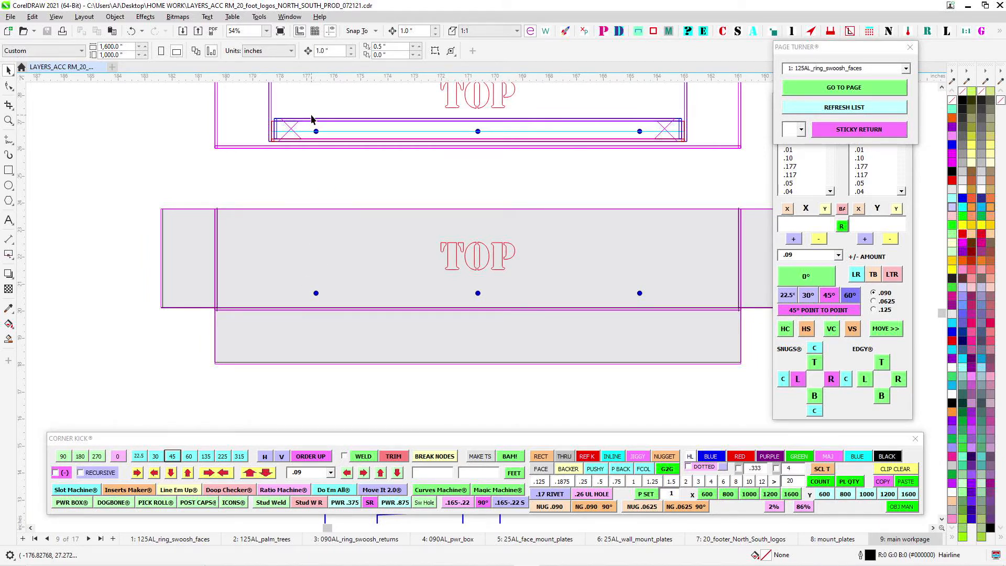
- Select the inner TOP part with the angled flange, directly above the unfolded grey TOP piece
scroll(314, 126, "down", 3)
left_click_drag(336, 187, 339, 265)
scroll(337, 266, "down", 2)
scroll(334, 165, "up", 4)
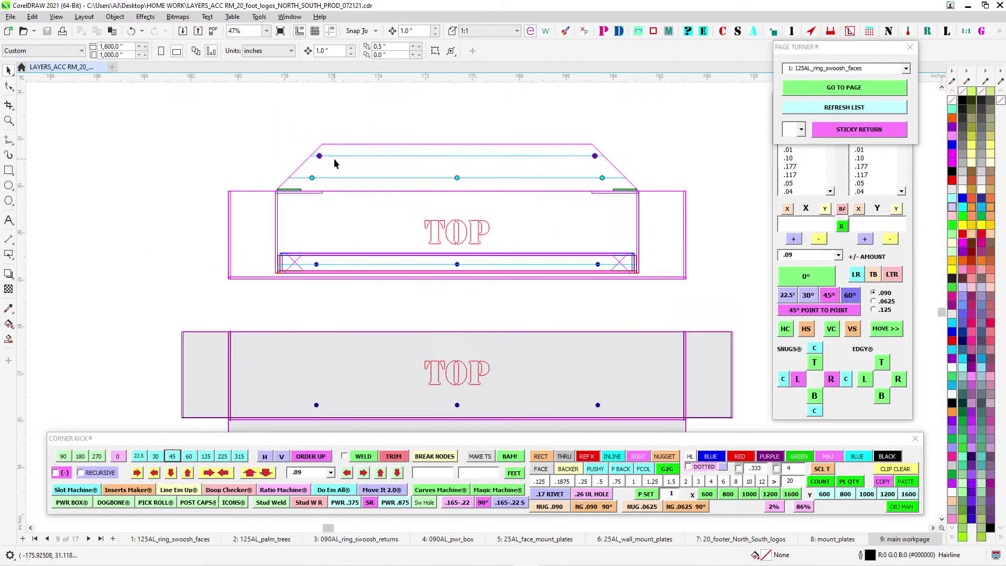
left_click_drag(658, 302, 673, 295)
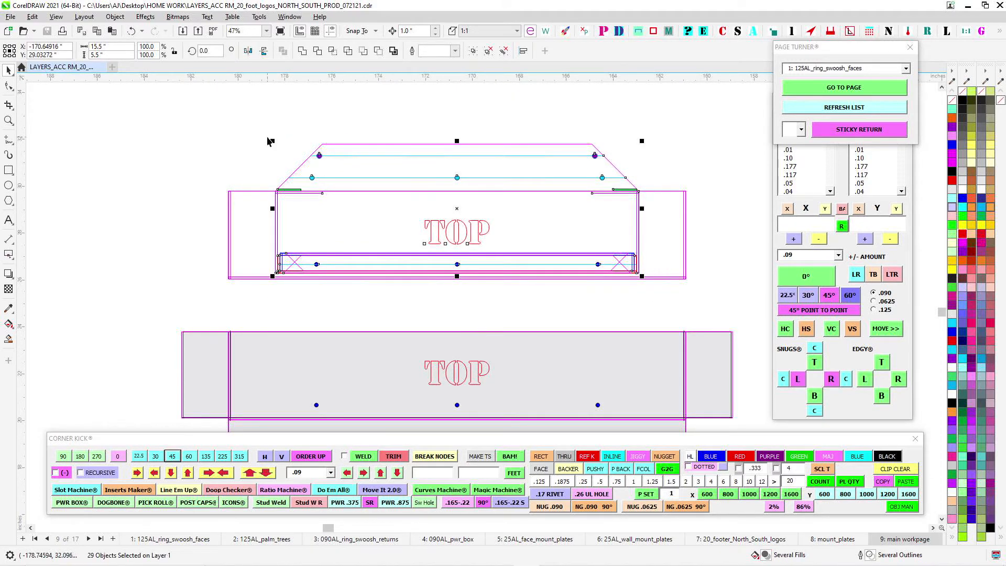
- Compare the selected TOP part with the assembled TOP view and box front below it
scroll(583, 252, "down", 2)
left_click_drag(604, 412, 534, 123)
left_click_drag(509, 426, 546, 235)
scroll(545, 234, "down", 1)
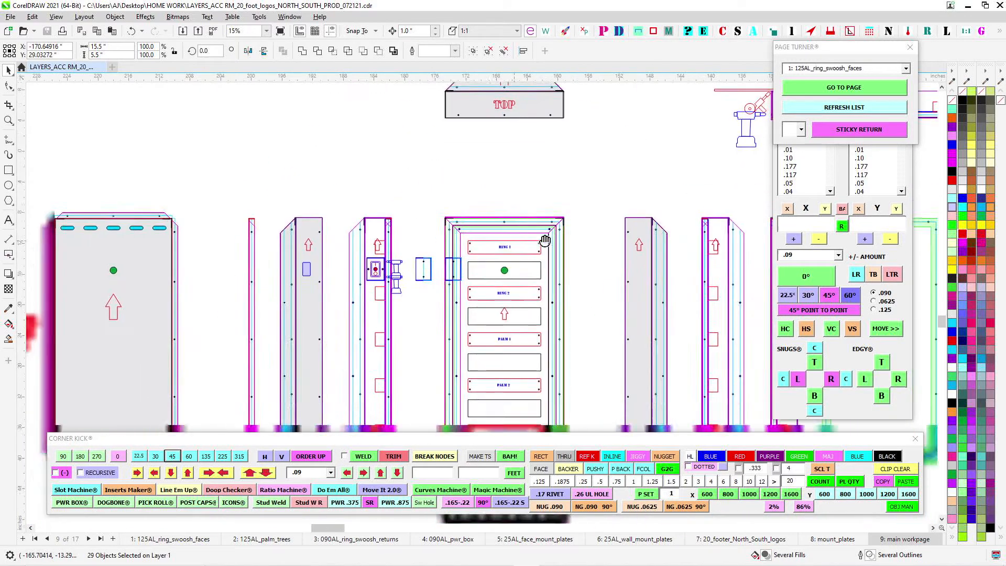
scroll(484, 217, "up", 1)
left_click_drag(499, 195, 481, 414)
left_click_drag(468, 159, 456, 433)
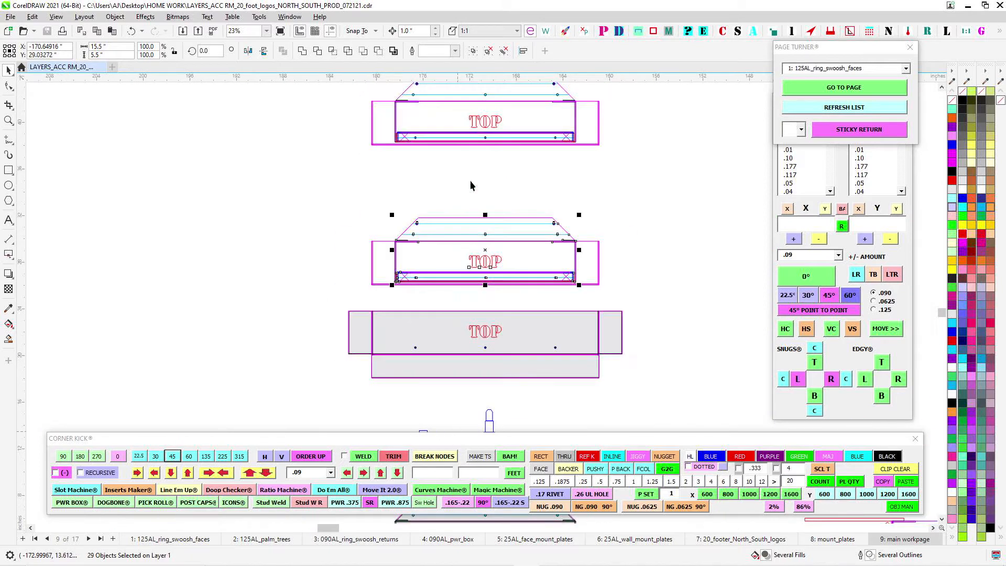
left_click_drag(468, 108, 462, 360)
- Inspect the upper corner of the side view beside the red tool symbol, where the outer flange overlaps the inner frame
scroll(461, 361, "down", 1)
left_click_drag(651, 409, 396, 111)
left_click_drag(579, 362, 502, 255)
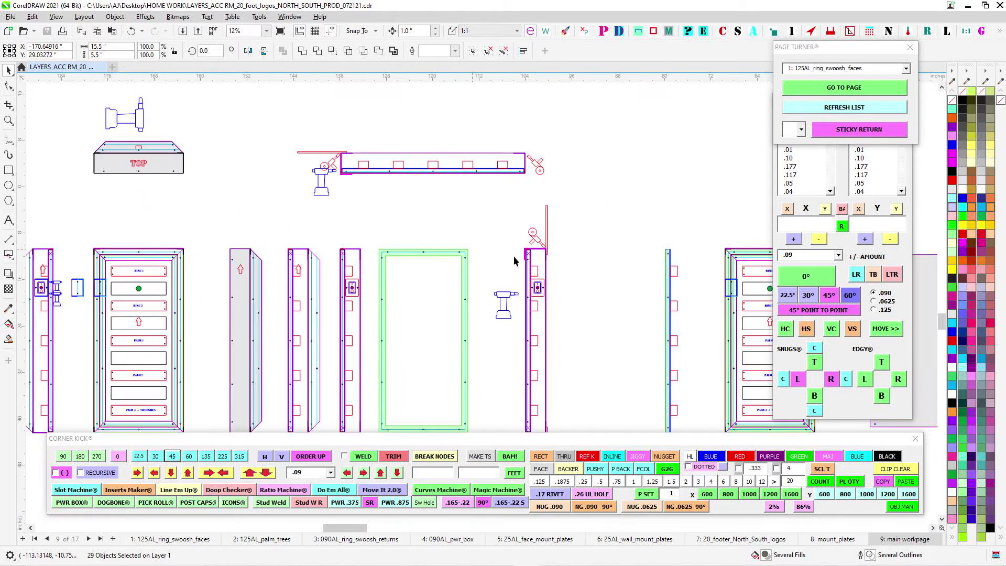
scroll(530, 258, "up", 2)
scroll(538, 259, "up", 4)
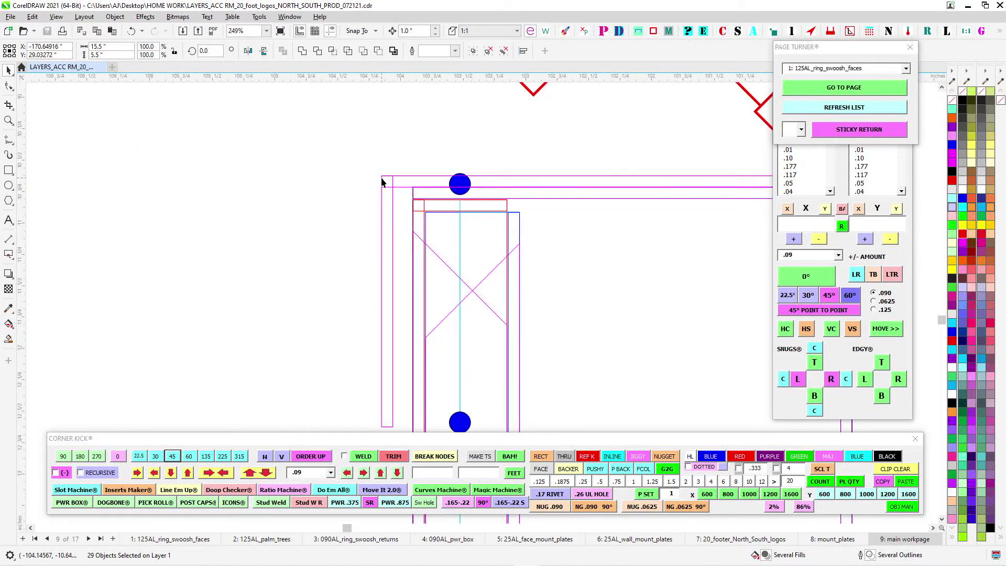
scroll(418, 169, "down", 1)
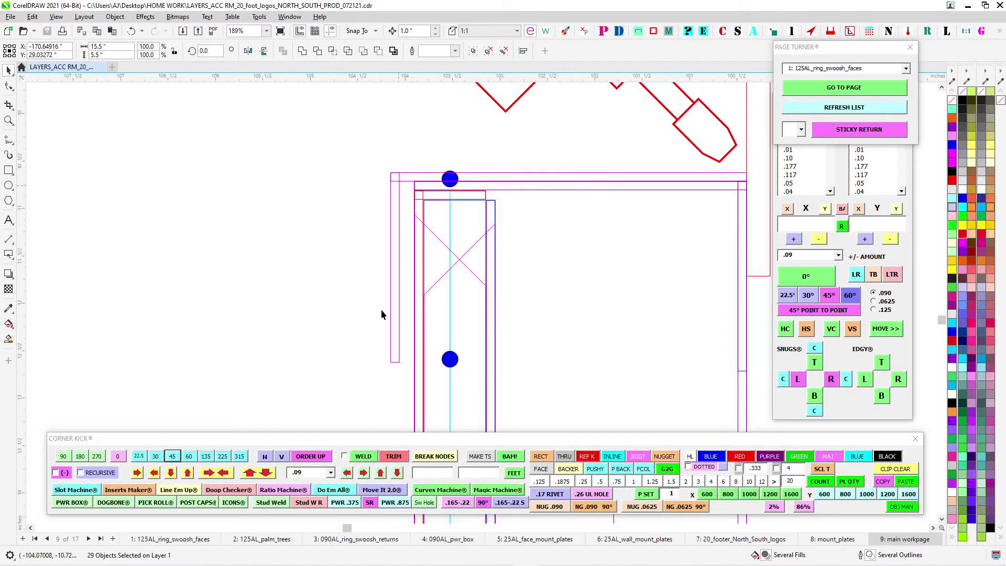
scroll(425, 339, "down", 2)
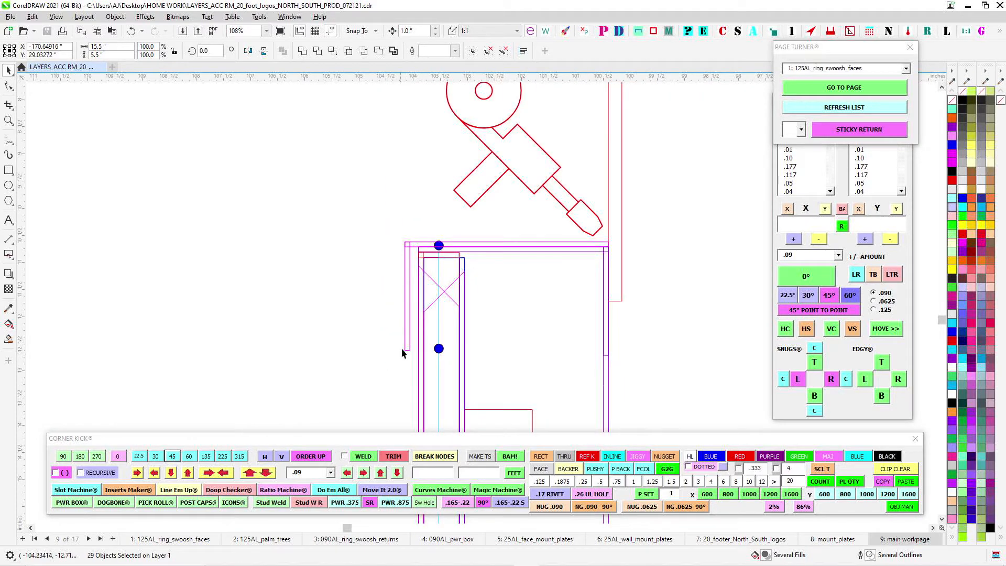
scroll(402, 286, "up", 2)
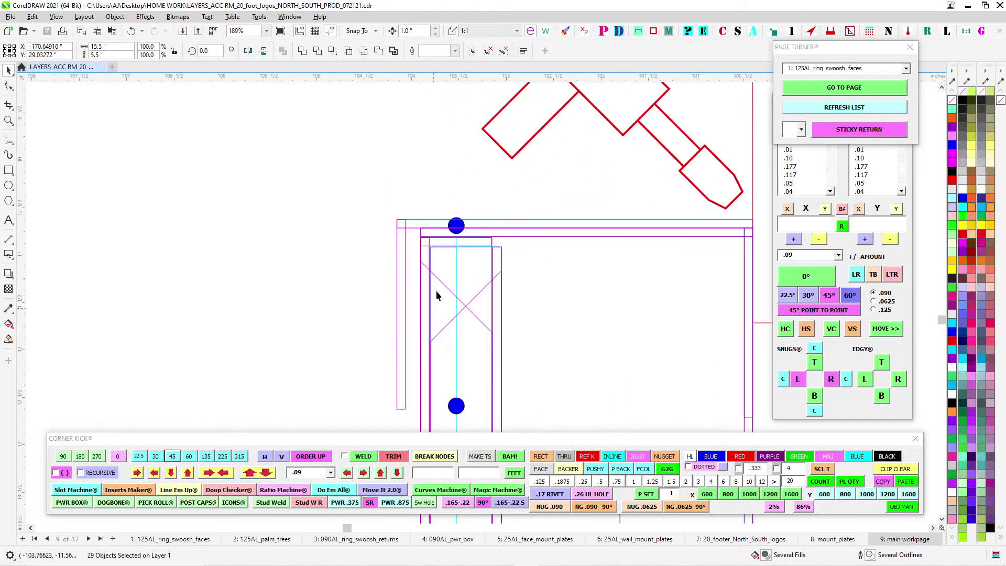
scroll(421, 326, "down", 7)
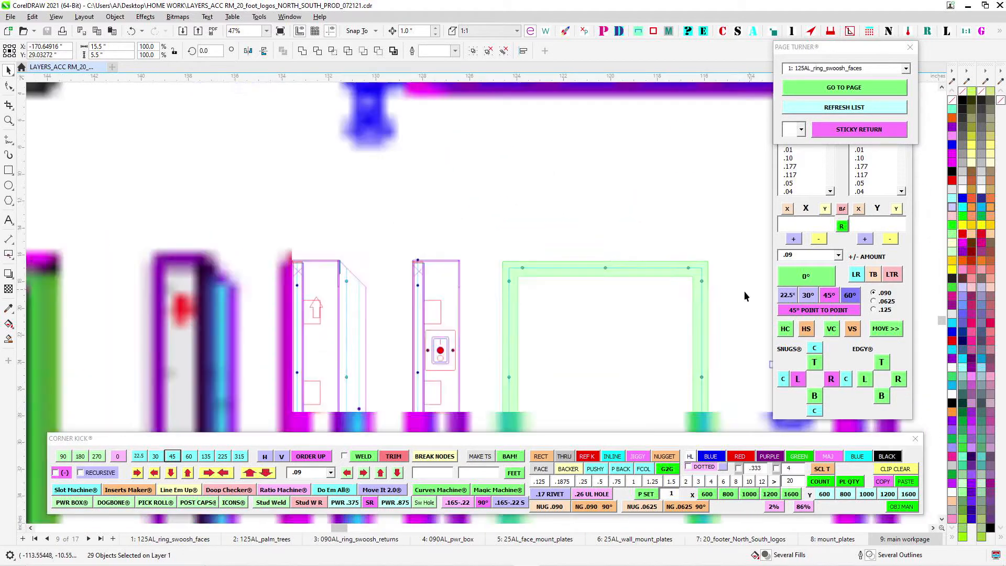
- Compare the grey slotted panel's top flange and the green frame with the side view's upper corner
left_click_drag(283, 248, 522, 269)
scroll(495, 281, "up", 1)
scroll(535, 295, "down", 4)
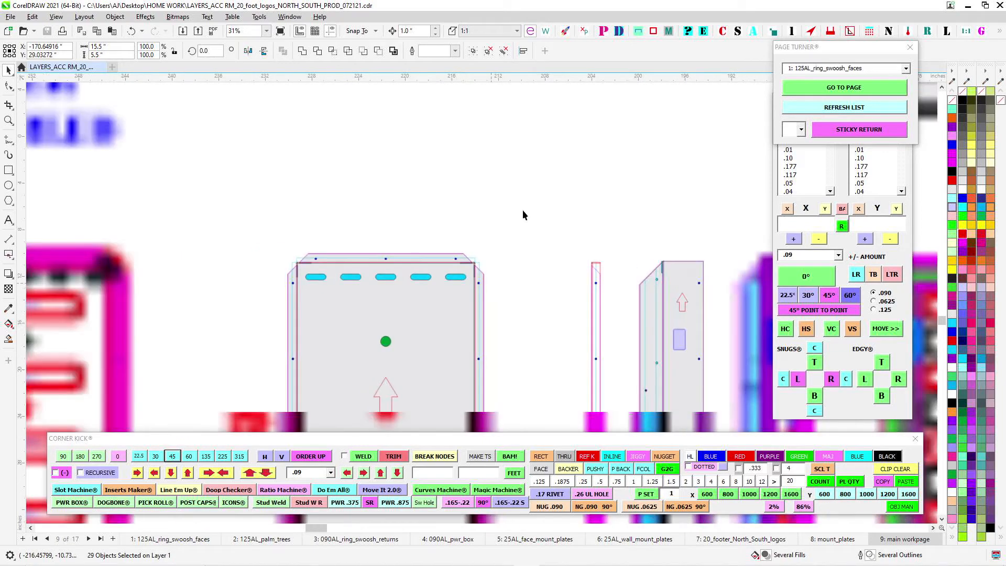
left_click_drag(536, 146, 375, 299)
scroll(374, 300, "up", 1)
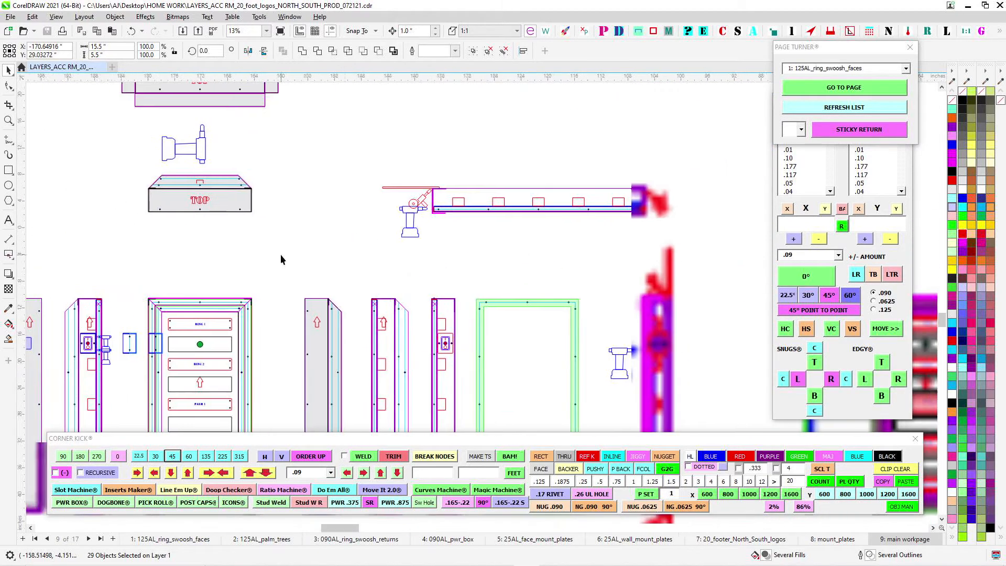
scroll(651, 317, "up", 1)
scroll(660, 303, "up", 3)
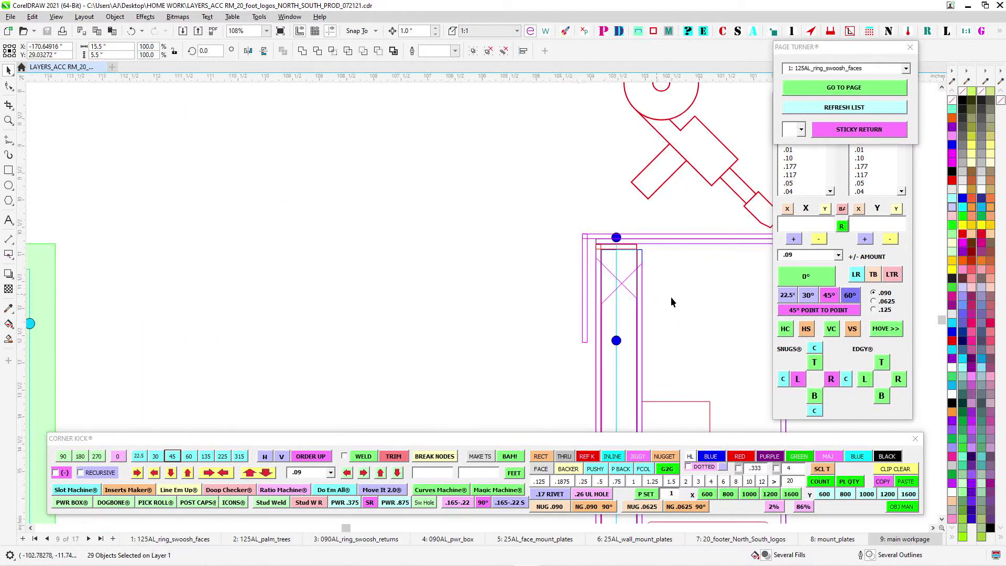
- Select the blue .17 rivet at the side view's upper corner and examine its position through the overlapping flanges
scroll(582, 275, "up", 1)
scroll(483, 189, "up", 1)
left_click(493, 206)
scroll(508, 245, "up", 1)
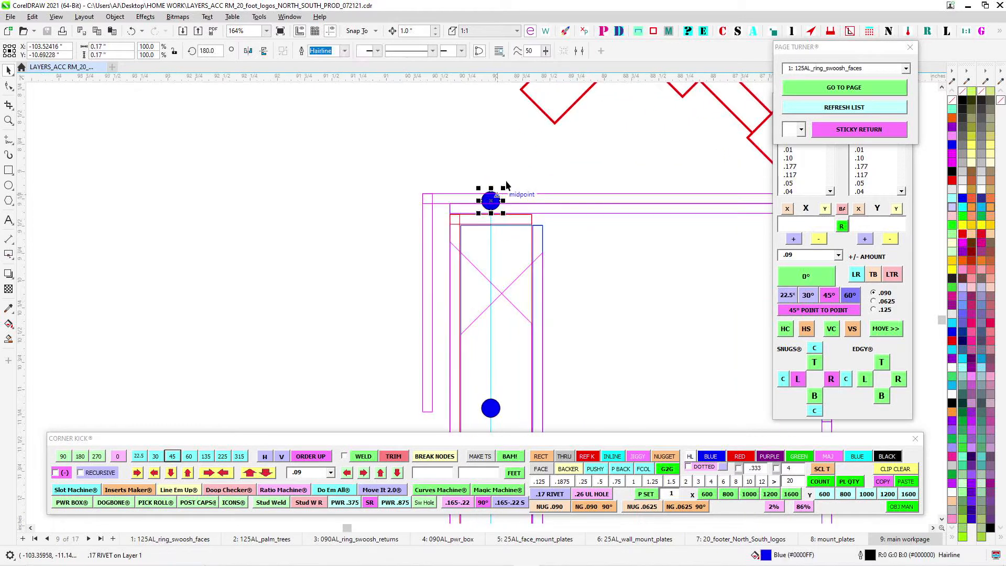
scroll(482, 306, "down", 3)
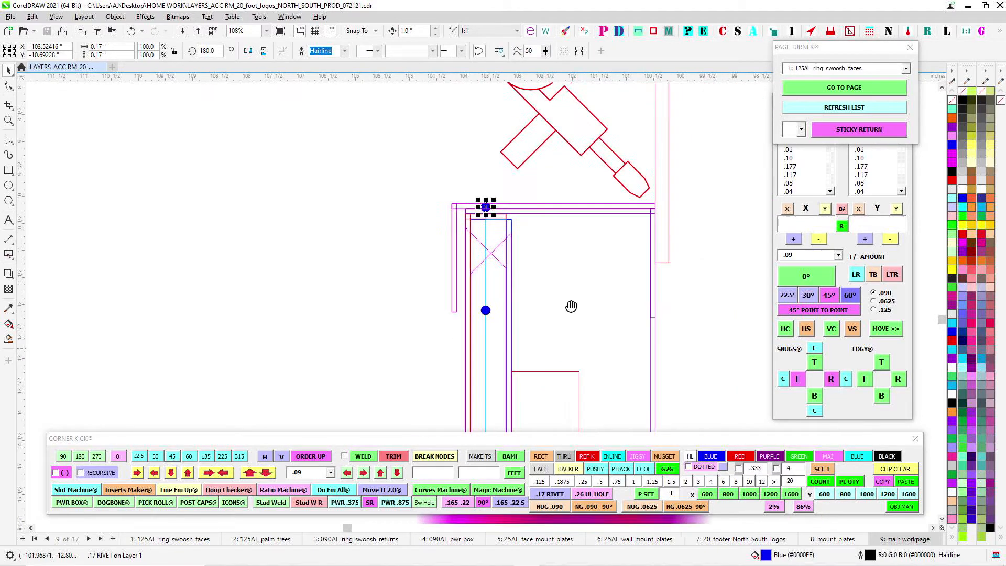
scroll(511, 178, "up", 1)
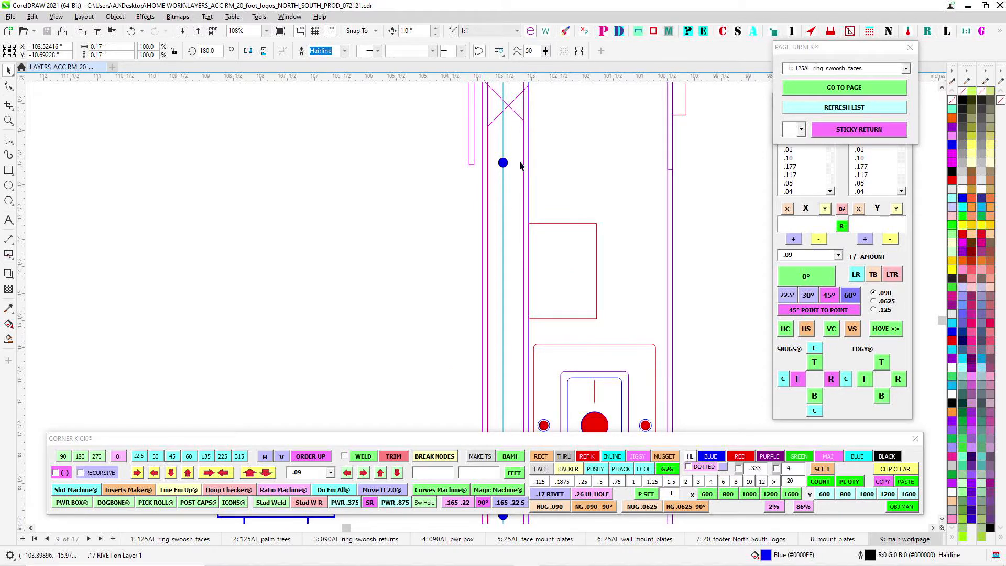
- Follow the rivet line past the switch to the side view's lower corner, and clear the rivet selection
scroll(485, 332, "down", 4)
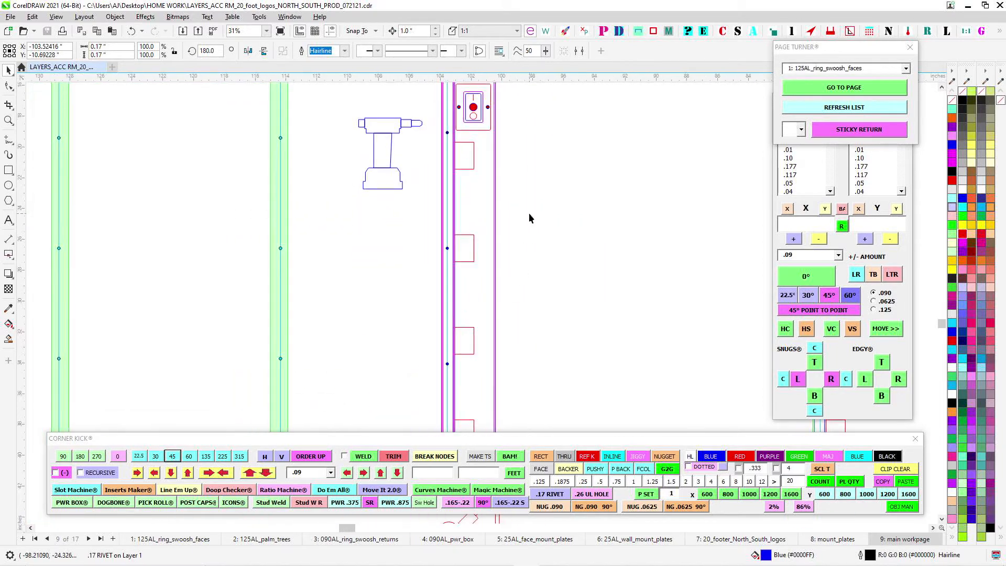
scroll(533, 242, "down", 1)
scroll(514, 335, "up", 2)
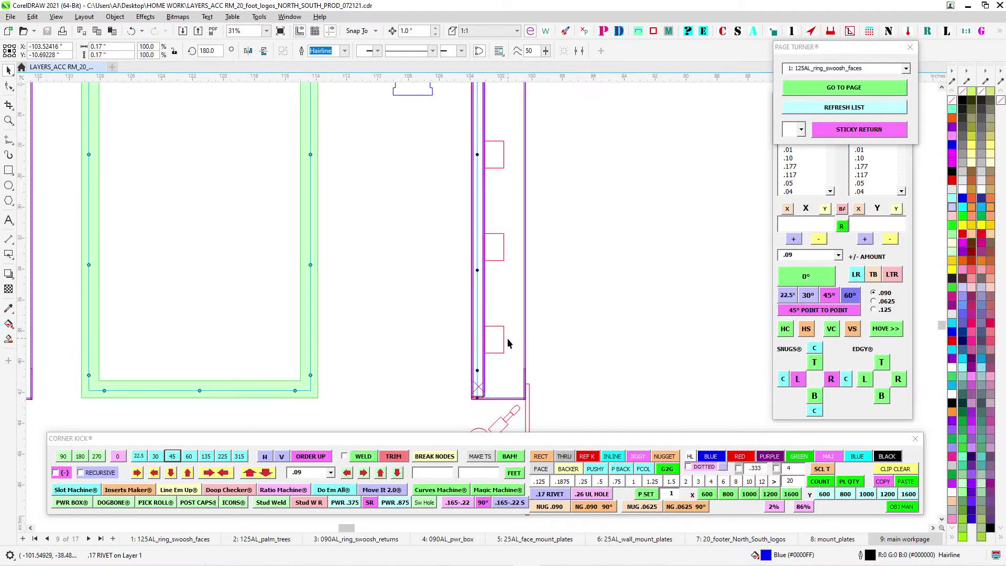
scroll(544, 318, "down", 2)
left_click_drag(544, 318, 542, 340)
scroll(491, 153, "up", 2)
left_click(374, 128)
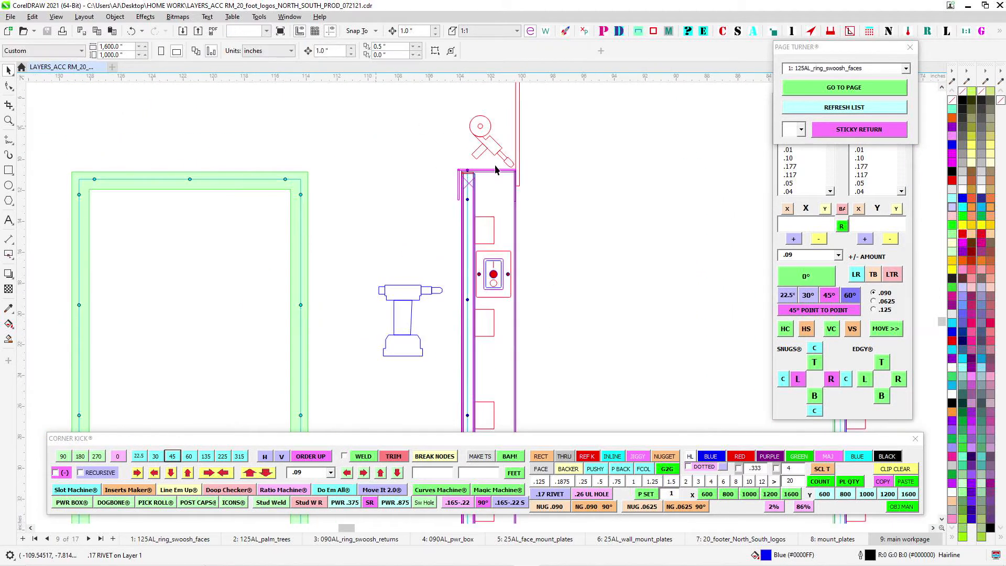
- Select the magenta flange group at the side view's upper corner to check it, and deselect it
scroll(494, 165, "up", 2)
left_click(527, 176)
scroll(591, 205, "down", 3)
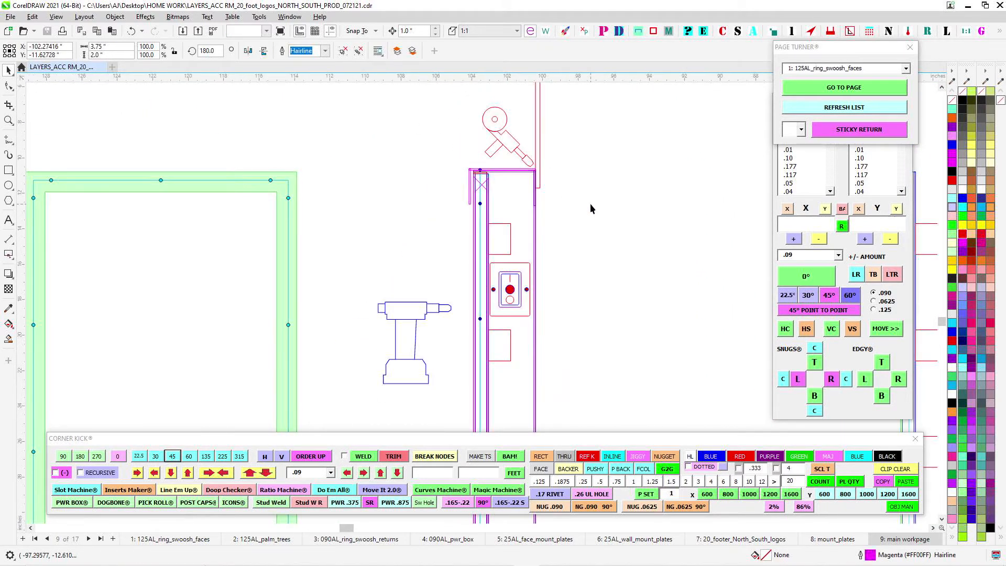
left_click_drag(379, 167, 536, 173)
- Examine the box front's mitred flanges, rivet lines and labelled RING and PALM plates, down to the BTM piece
scroll(536, 196, "up", 1)
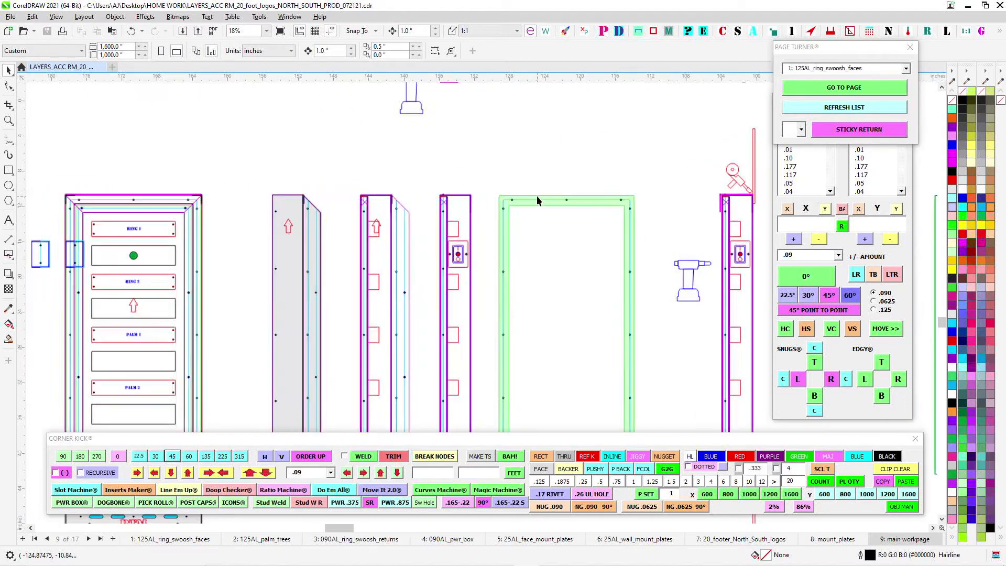
left_click_drag(59, 188, 298, 163)
scroll(378, 177, "up", 1)
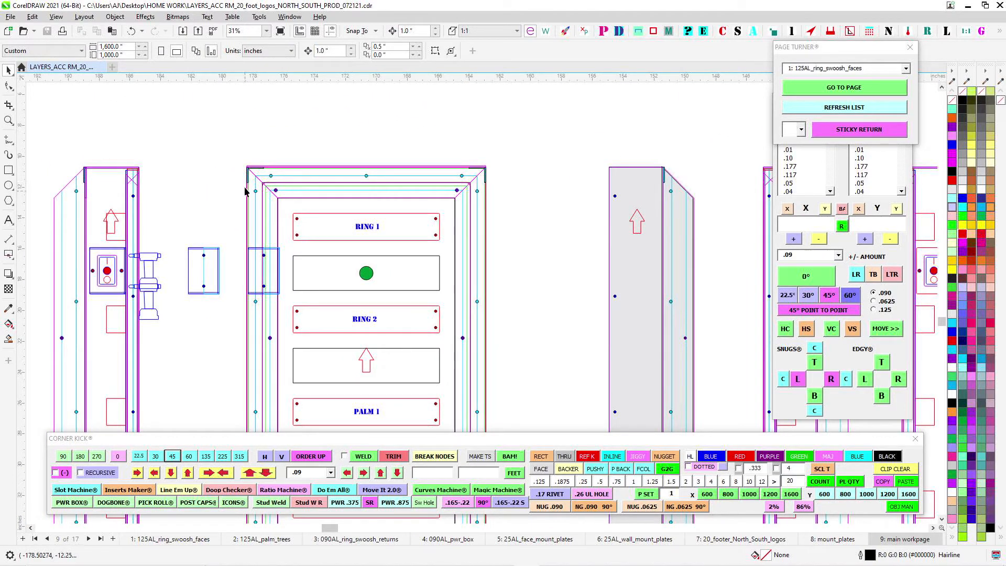
scroll(487, 189, "down", 3)
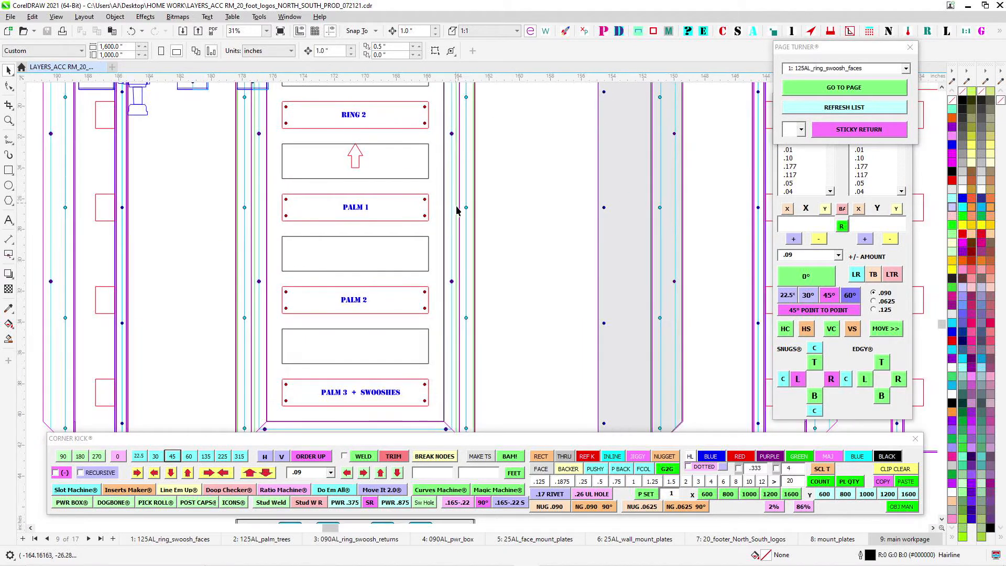
scroll(519, 381, "down", 2)
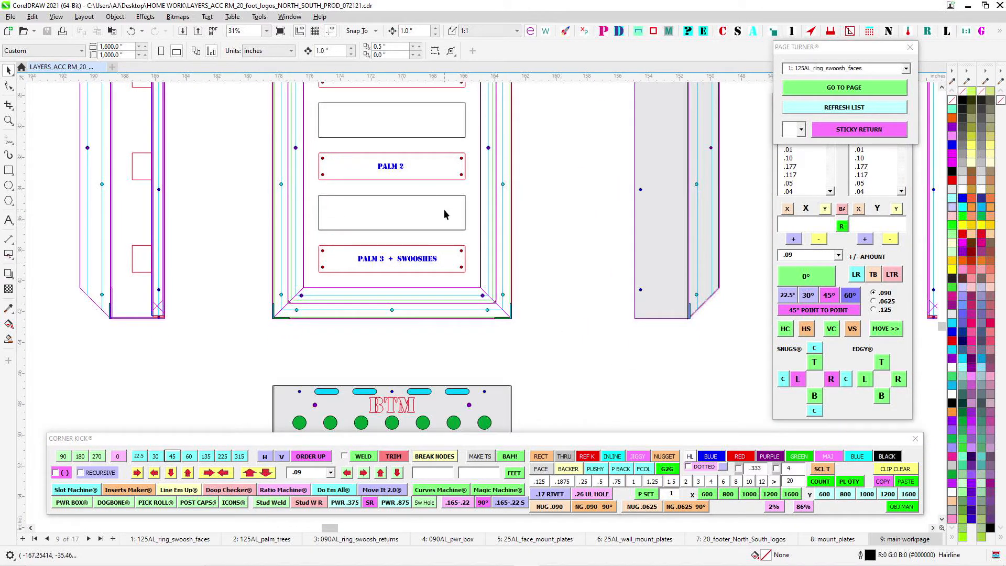
scroll(445, 213, "down", 1)
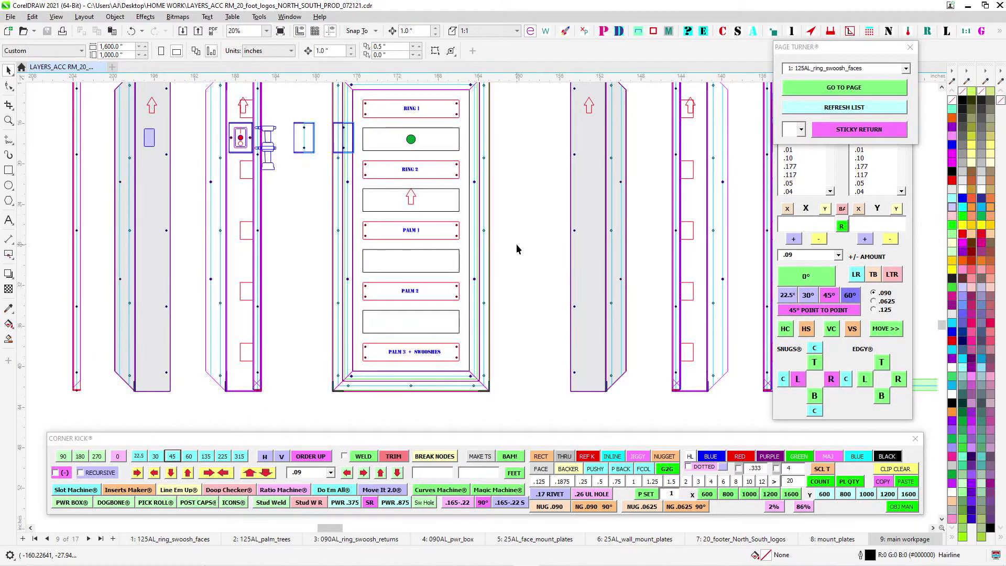
scroll(519, 262, "up", 1)
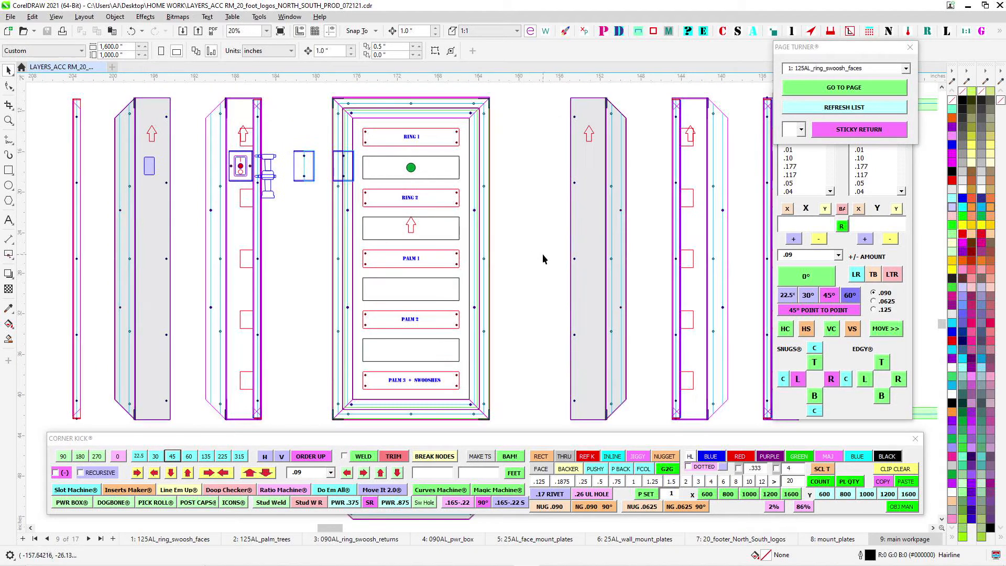
left_click_drag(544, 224, 543, 227)
scroll(435, 174, "up", 1)
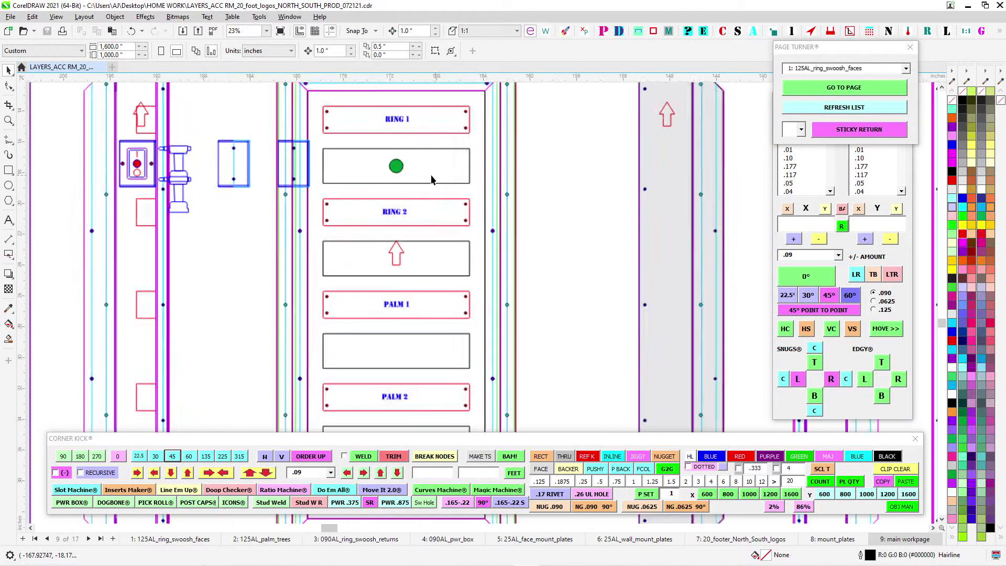
- Examine the power box front's upper mitred corners, rivet lines and RING 1 and RING 2 plates beside the neighbouring side views
scroll(442, 190, "down", 1)
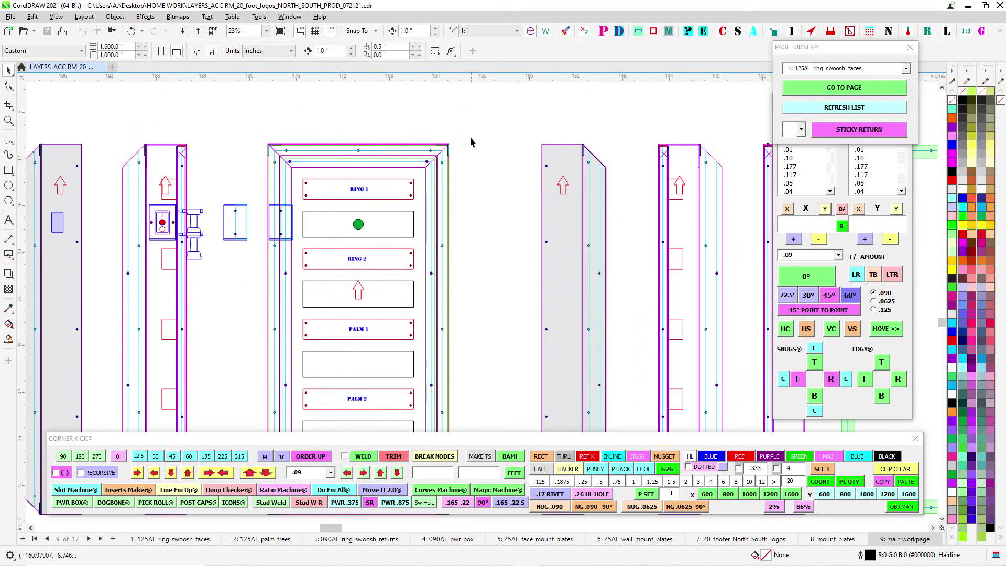
scroll(380, 140, "up", 1)
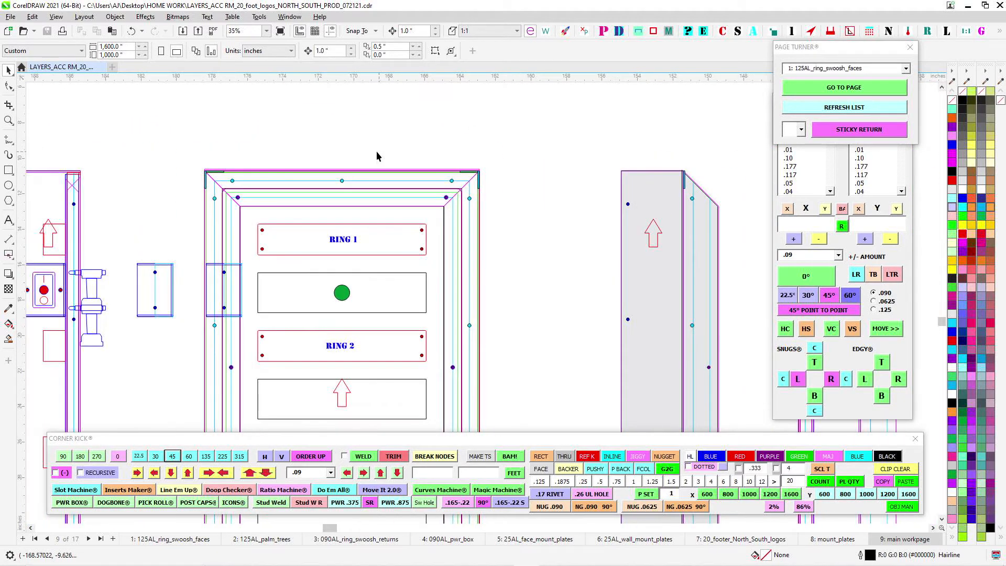
scroll(310, 150, "up", 1)
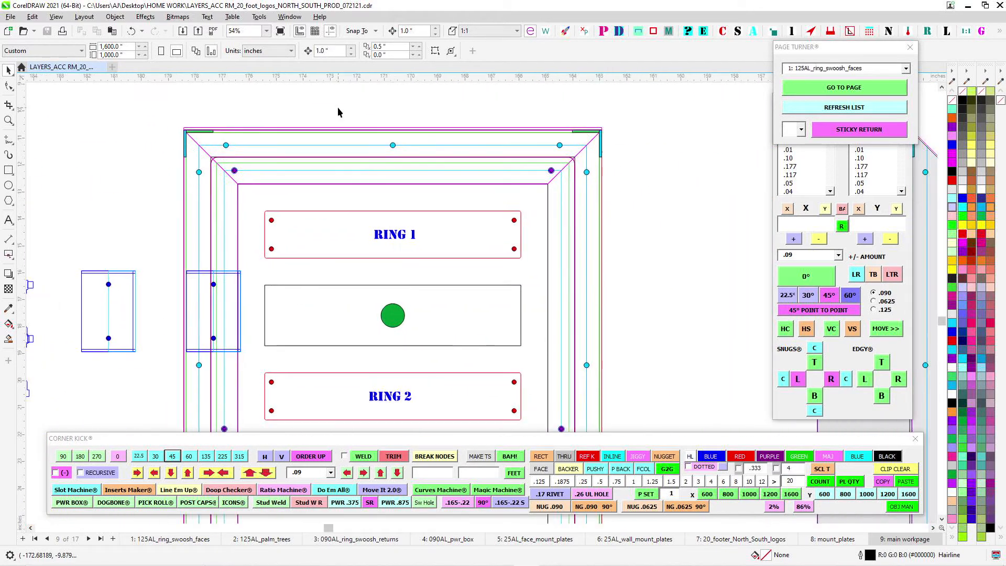
left_click_drag(384, 106, 332, 138)
scroll(343, 134, "up", 2)
scroll(487, 201, "down", 3)
left_click_drag(490, 186, 464, 227)
scroll(465, 231, "down", 1)
scroll(517, 234, "down", 1)
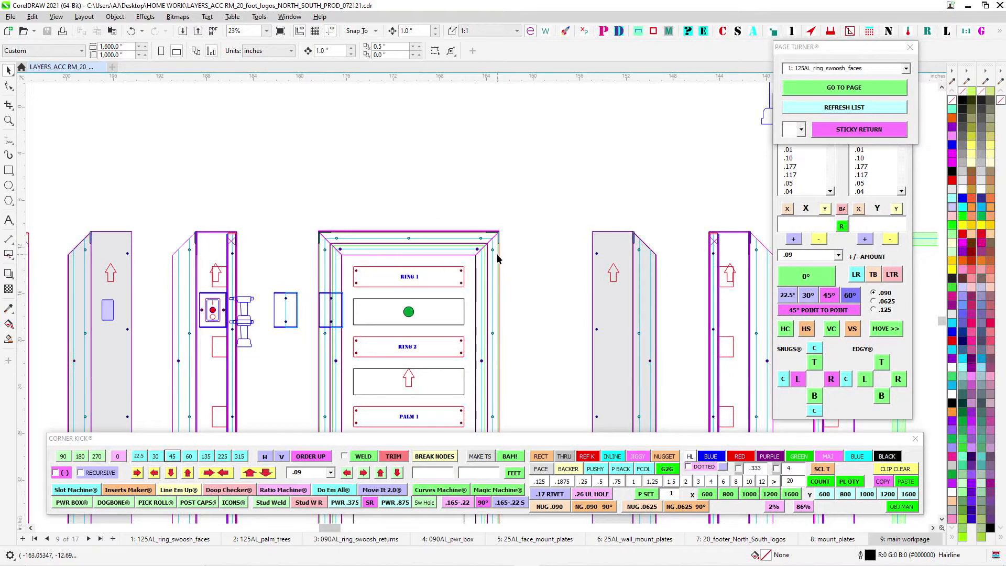
scroll(538, 215, "up", 1)
scroll(476, 203, "down", 2)
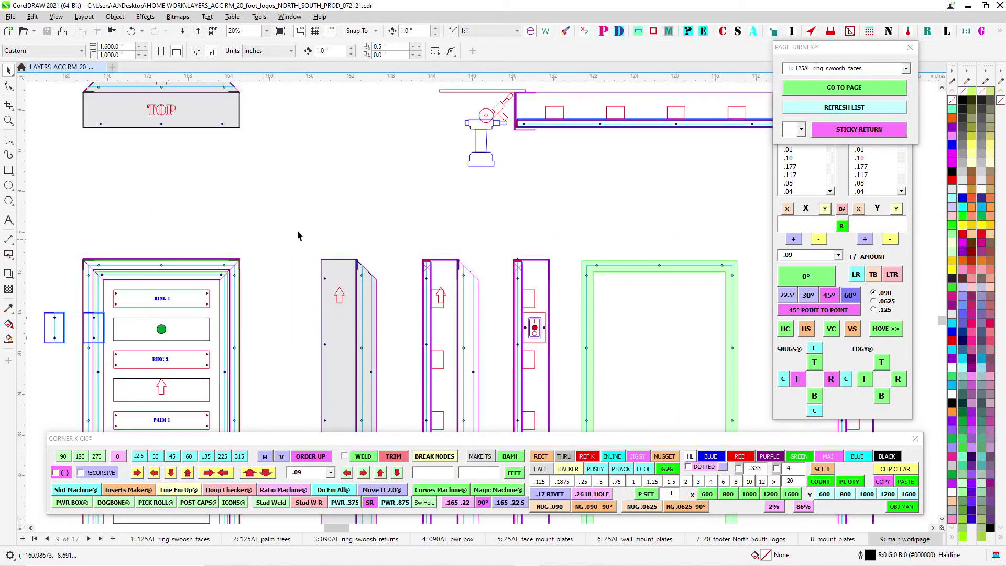
- Survey the power box views from the front and TOP piece across the side views to the green backer frame
left_click_drag(493, 241, 253, 236)
scroll(437, 242, "up", 2)
scroll(530, 275, "down", 3)
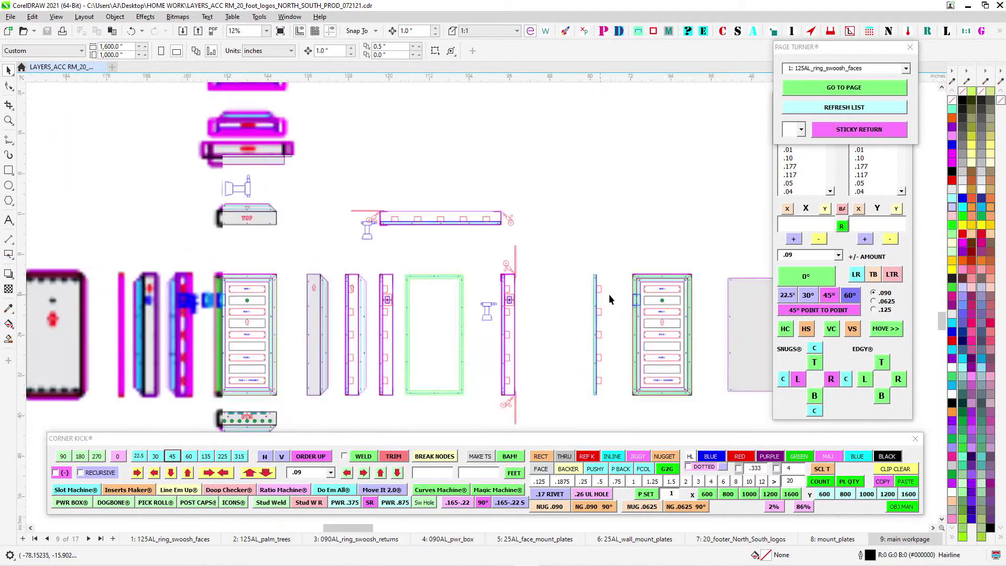
scroll(611, 300, "down", 4)
- Inspect the blue-outlined palm piece A with its cyan power box opening and the rivet holes around that opening
scroll(325, 210, "up", 1)
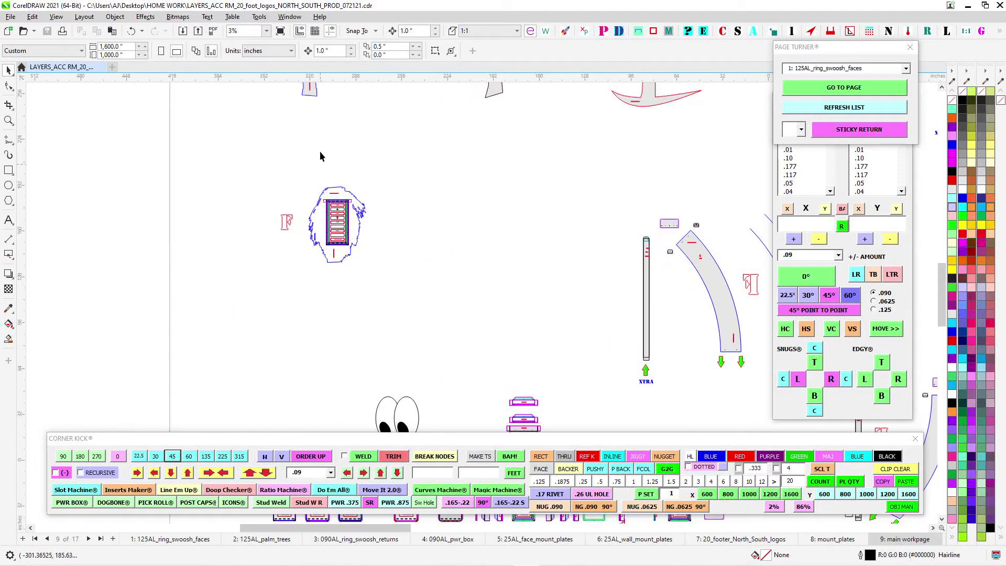
scroll(369, 245, "up", 5)
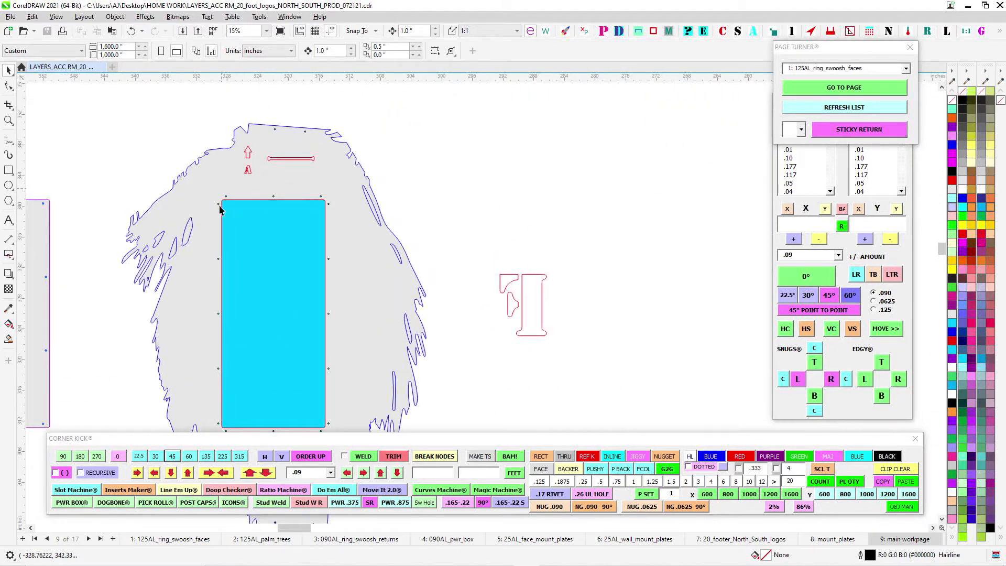
scroll(280, 177, "down", 1)
scroll(288, 158, "up", 2)
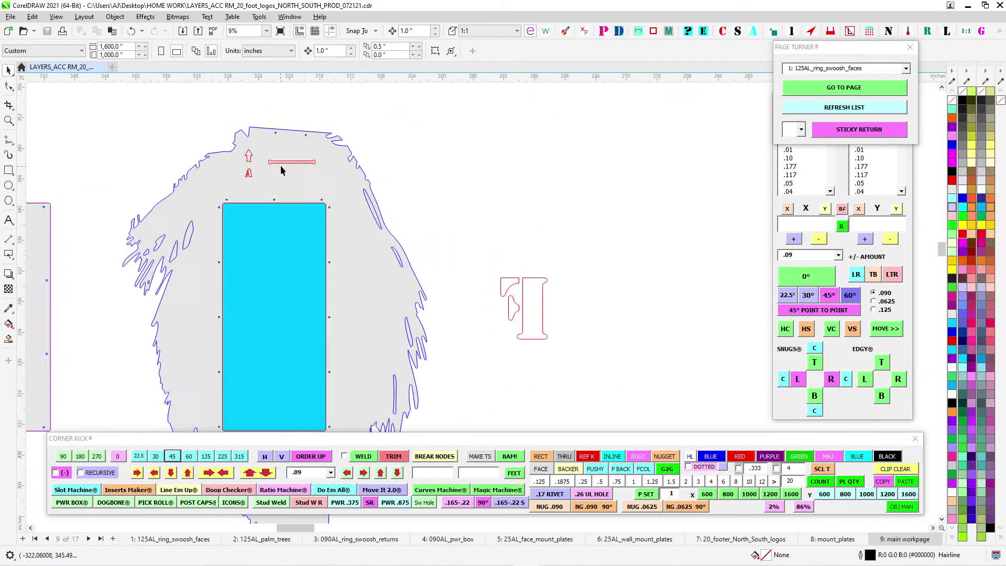
scroll(356, 179, "down", 1)
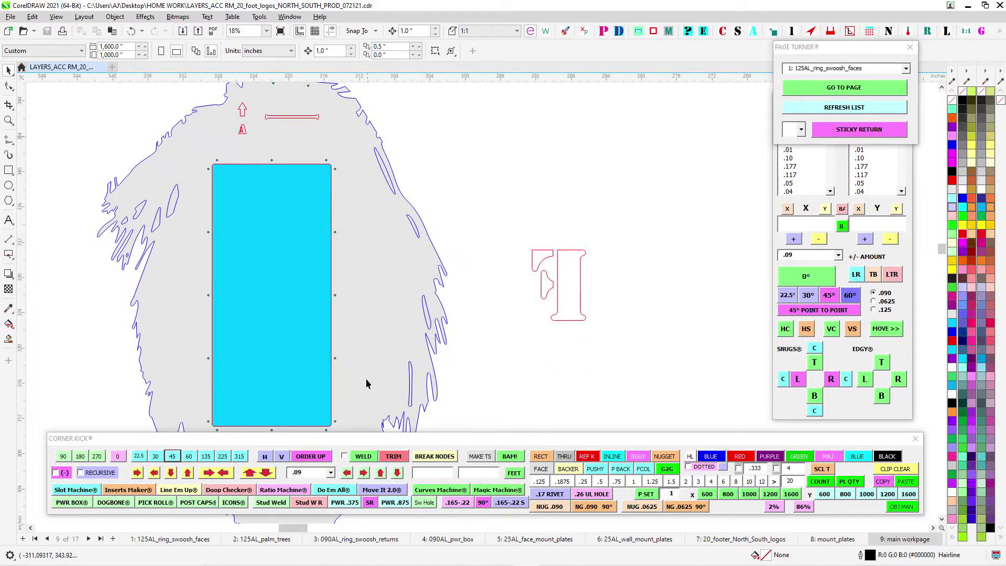
scroll(420, 216, "down", 2)
- Look over the layout from the palm piece with the fitted power box down to the full row of power box views
left_click_drag(570, 268, 255, 182)
scroll(255, 181, "down", 1)
left_click_drag(520, 306, 363, 238)
left_click_drag(461, 364, 429, 202)
left_click_drag(285, 235, 610, 176)
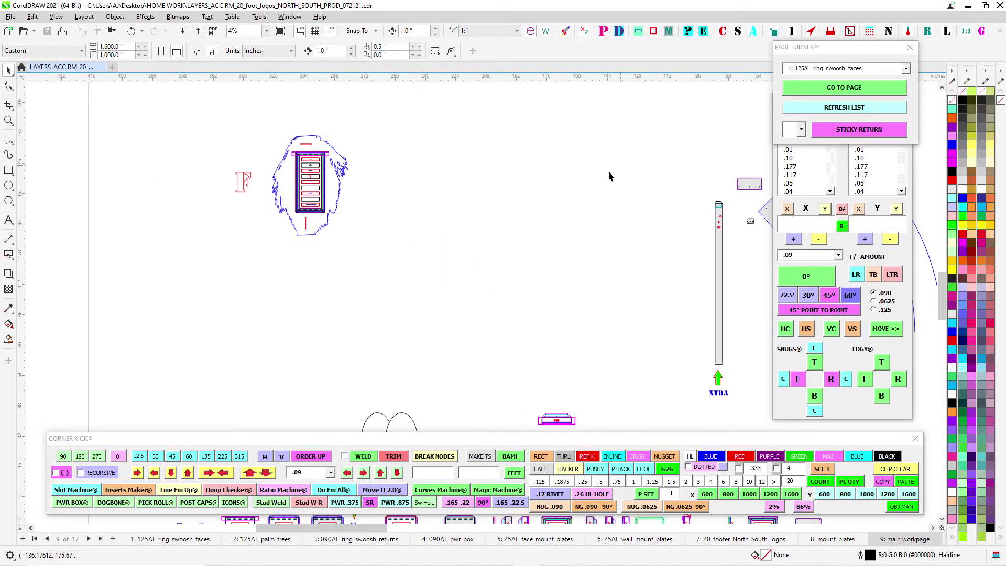
left_click_drag(463, 377, 380, 137)
scroll(306, 246, "up", 1)
left_click_drag(527, 273, 340, 253)
left_click_drag(657, 355, 392, 306)
left_click_drag(166, 352, 408, 347)
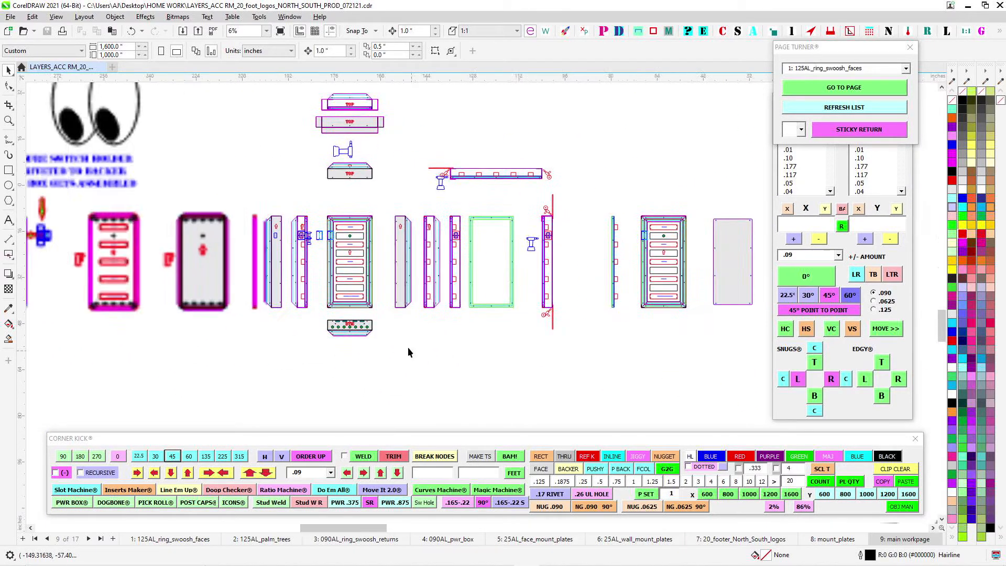
- Select the row of green holes on the BTM piece to check its position, and deselect it
scroll(318, 312, "up", 2)
scroll(356, 339, "up", 7)
left_click_drag(318, 351, 595, 374)
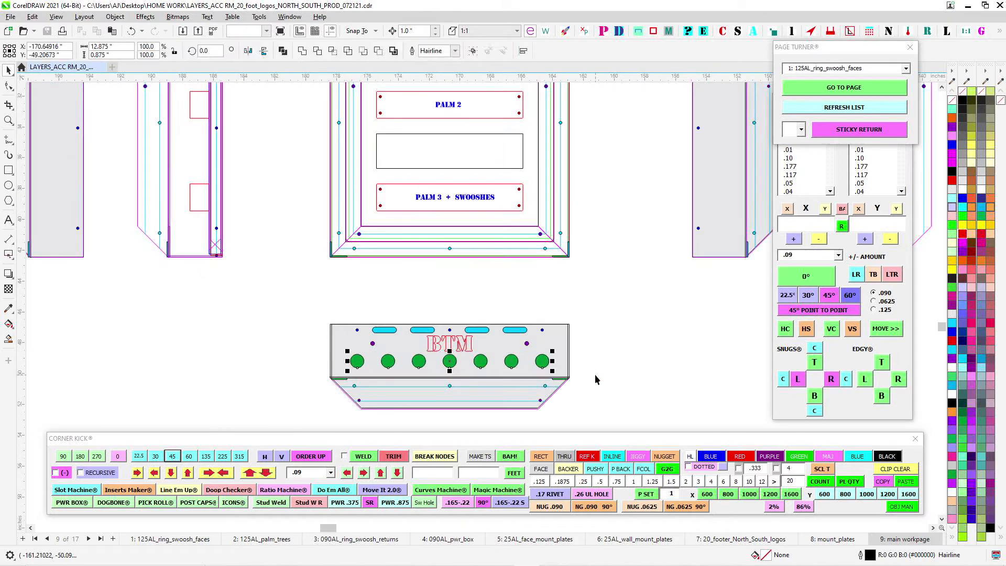
scroll(556, 354, "up", 1)
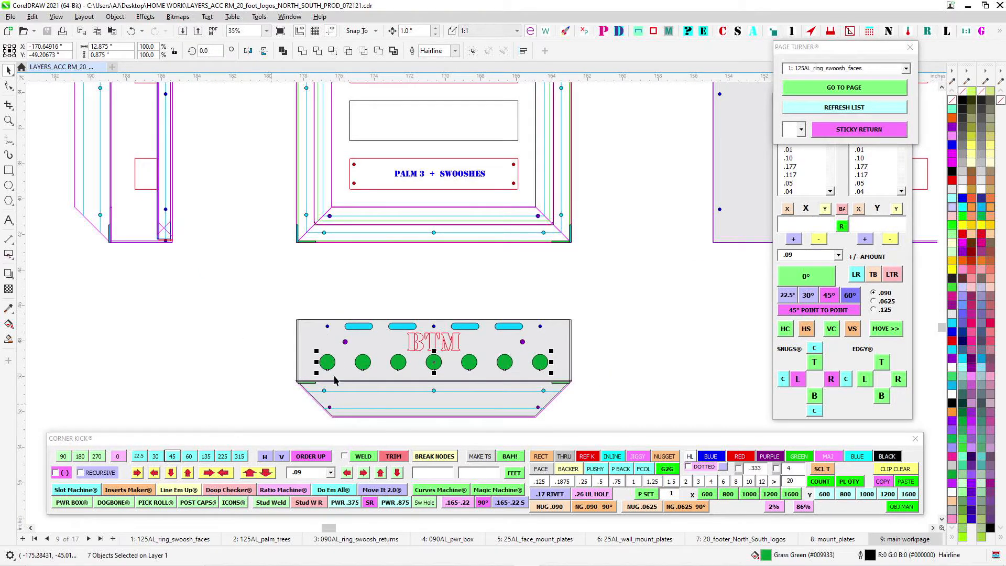
scroll(498, 322, "down", 5)
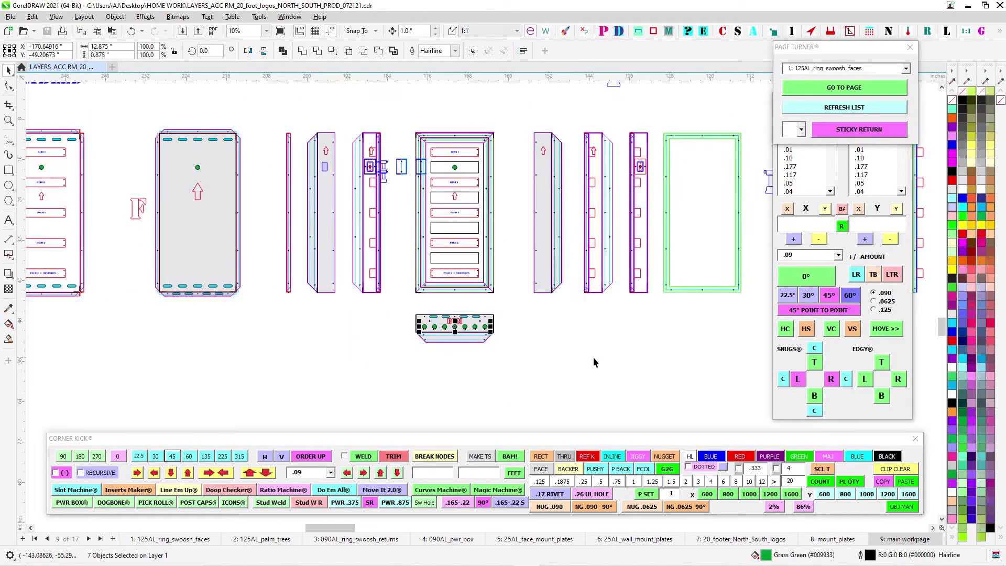
left_click(595, 357)
- Select the group of small rounded mounting plates together with the QTY 8 plate and examine them
left_click_drag(599, 356, 410, 256)
scroll(426, 261, "down", 3)
left_click_drag(590, 323, 389, 331)
left_click_drag(542, 420, 442, 323)
scroll(437, 299, "up", 2)
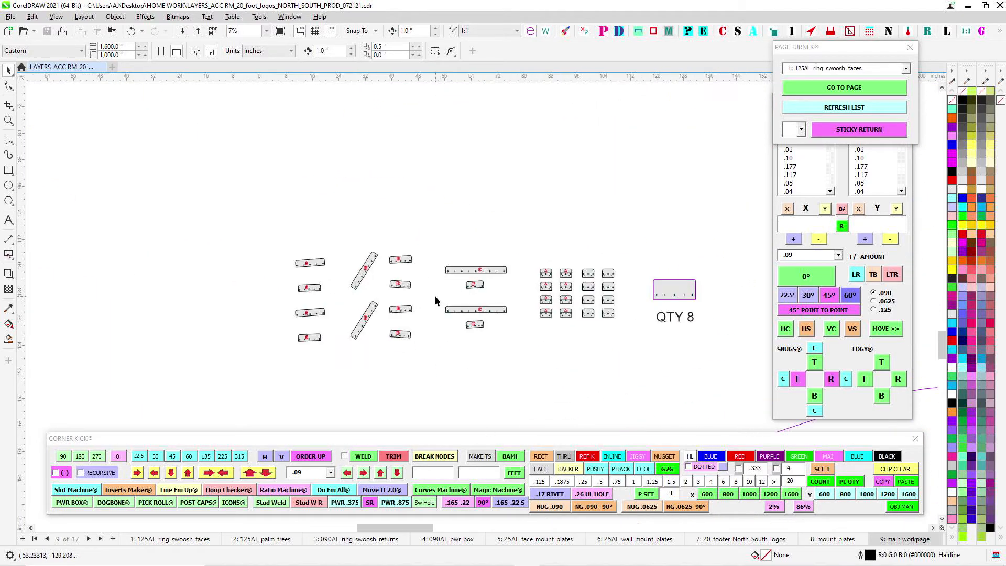
scroll(454, 256, "up", 2)
scroll(454, 256, "down", 4)
scroll(502, 283, "up", 3)
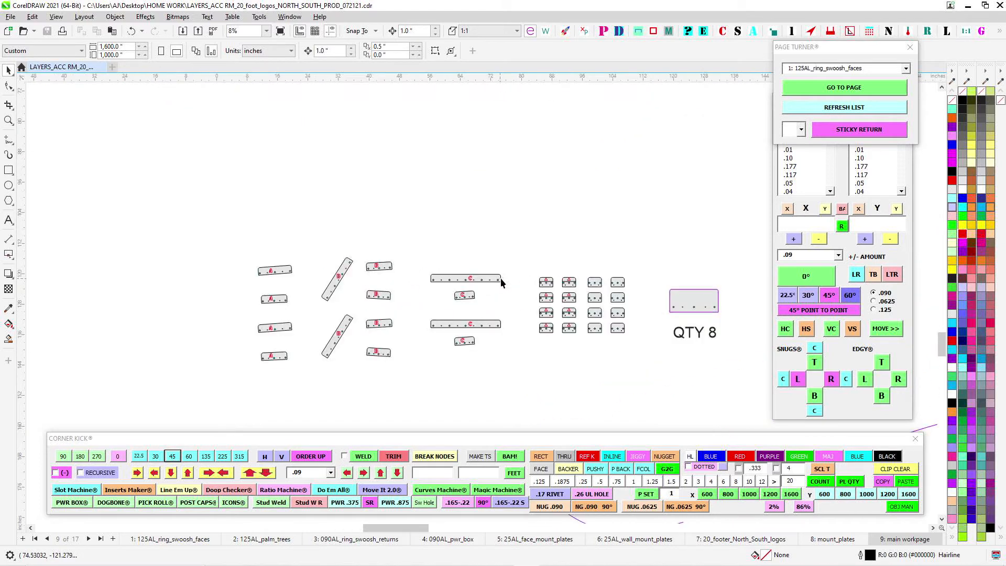
scroll(501, 279, "up", 1)
left_click_drag(586, 249, 335, 214)
left_click_drag(565, 353, 669, 359)
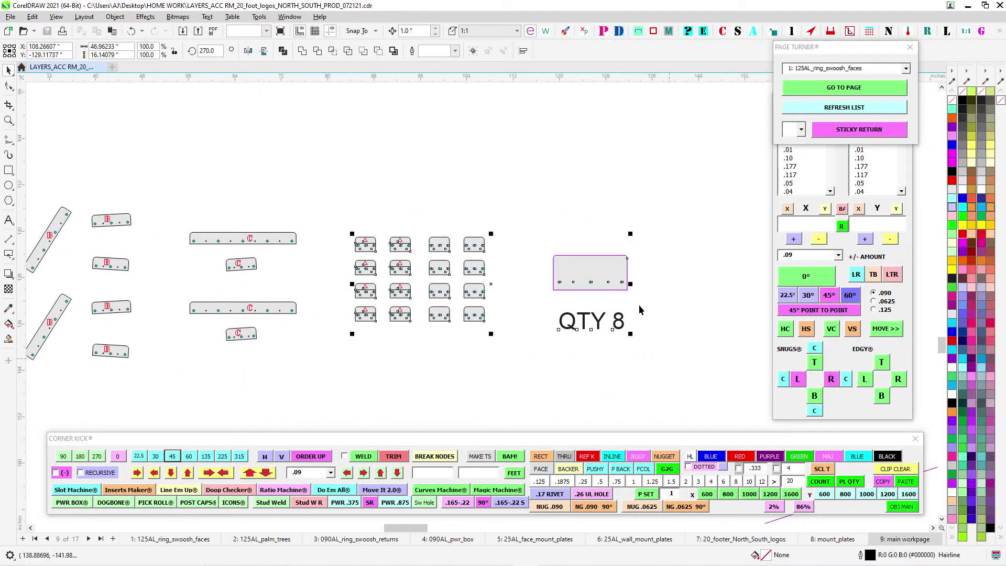
scroll(574, 258, "up", 1)
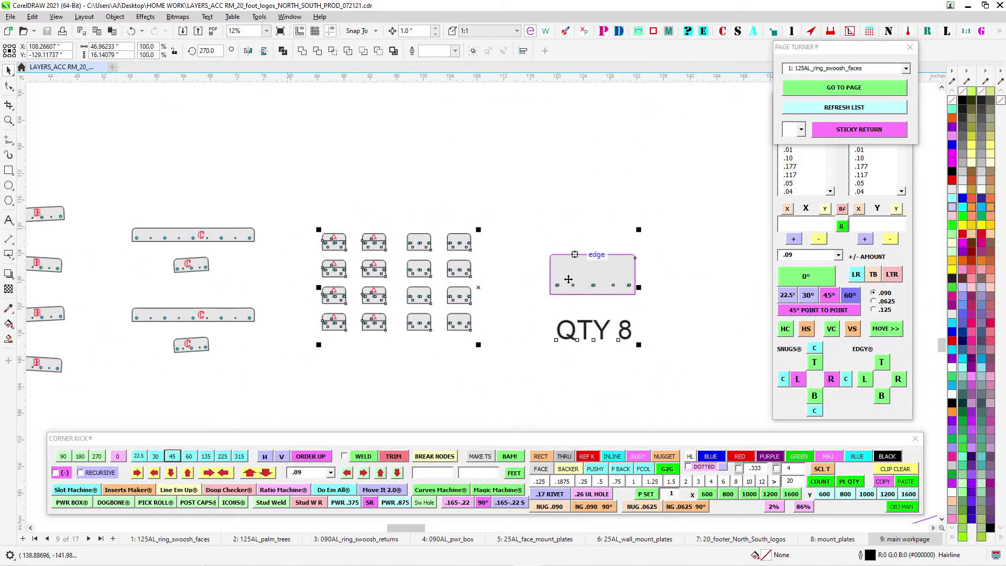
- Select the lower short C mounting plate and examine its holes among the lettered plates
left_click_drag(192, 215, 555, 209)
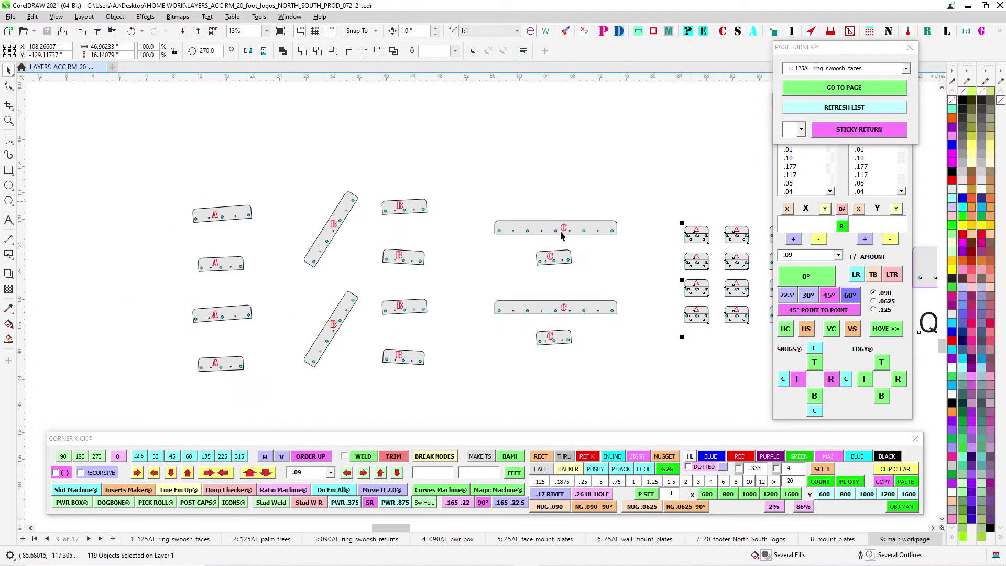
scroll(566, 231, "up", 1)
scroll(525, 283, "up", 1)
left_click_drag(492, 245, 619, 302)
left_click_drag(627, 319, 631, 219)
scroll(523, 313, "up", 1)
scroll(641, 348, "down", 5)
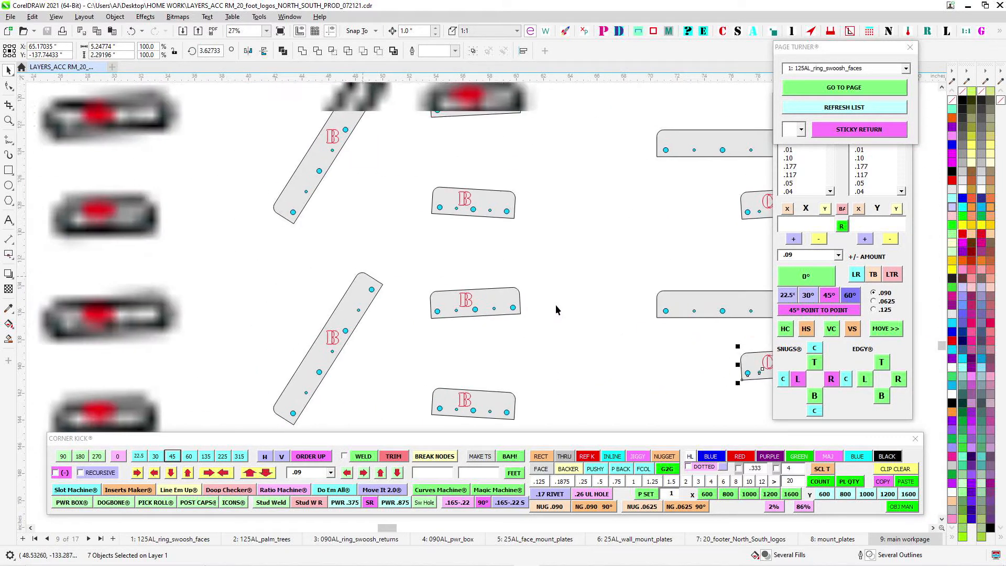
- Examine the straight and angled B plates and the A plates with their cyan rivet holes
left_click_drag(286, 198, 443, 418)
left_click_drag(276, 115, 327, 411)
scroll(314, 333, "up", 1)
scroll(314, 333, "up", 1)
left_click_drag(289, 378, 144, 322)
- Examine the A plate spanning the seam below the upper green hole on the assembled ring logo's blue palm
scroll(413, 275, "down", 2)
left_click_drag(618, 384, 365, 208)
scroll(364, 209, "down", 2)
left_click_drag(687, 315, 427, 256)
scroll(115, 342, "up", 1)
left_click_drag(569, 377, 468, 343)
scroll(555, 275, "up", 6)
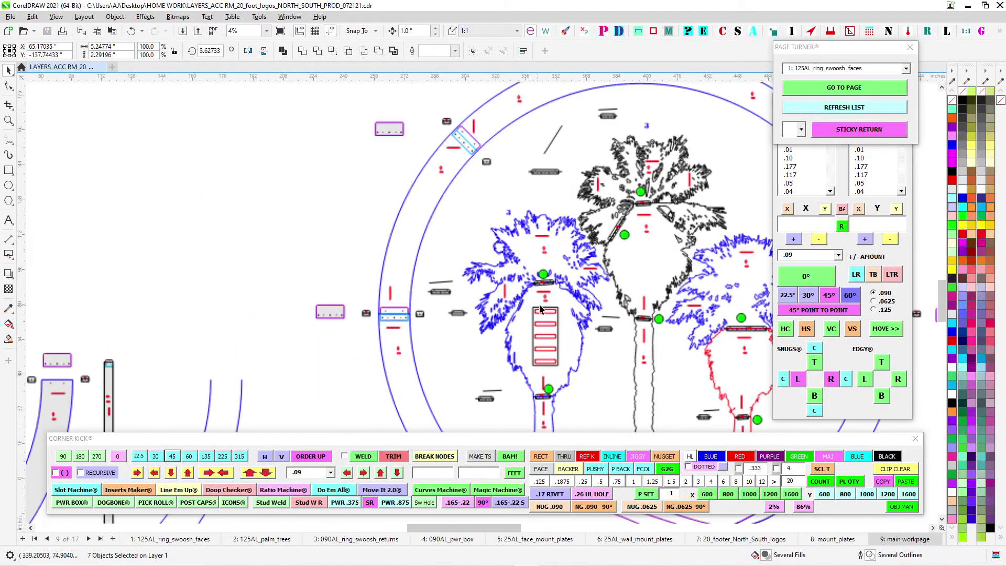
scroll(483, 275, "up", 2)
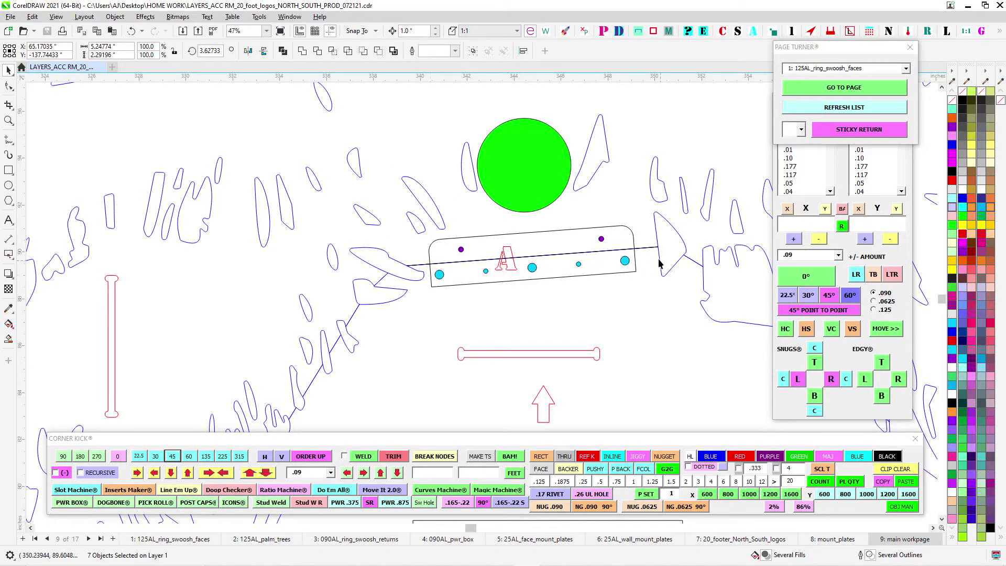
scroll(440, 249, "down", 5)
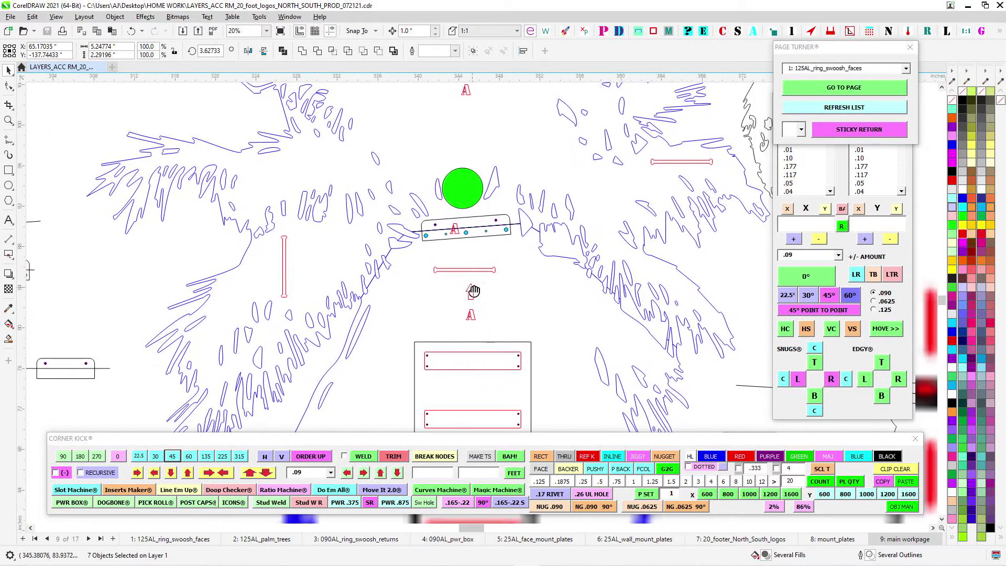
scroll(445, 155, "up", 4)
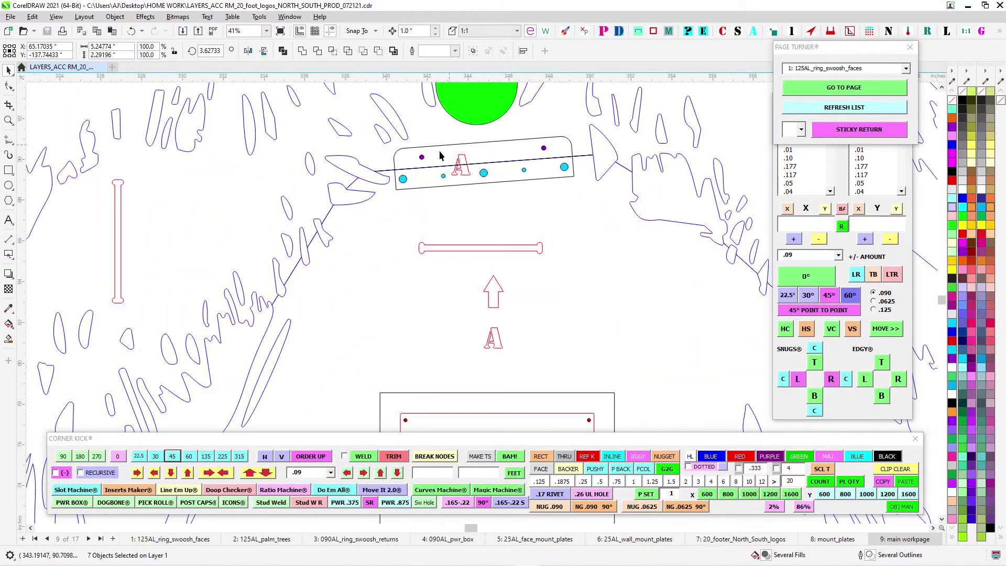
- Examine the A plate across the blue palm's trunk seam beside the lower green hole, and its loose copy
scroll(544, 150, "down", 5)
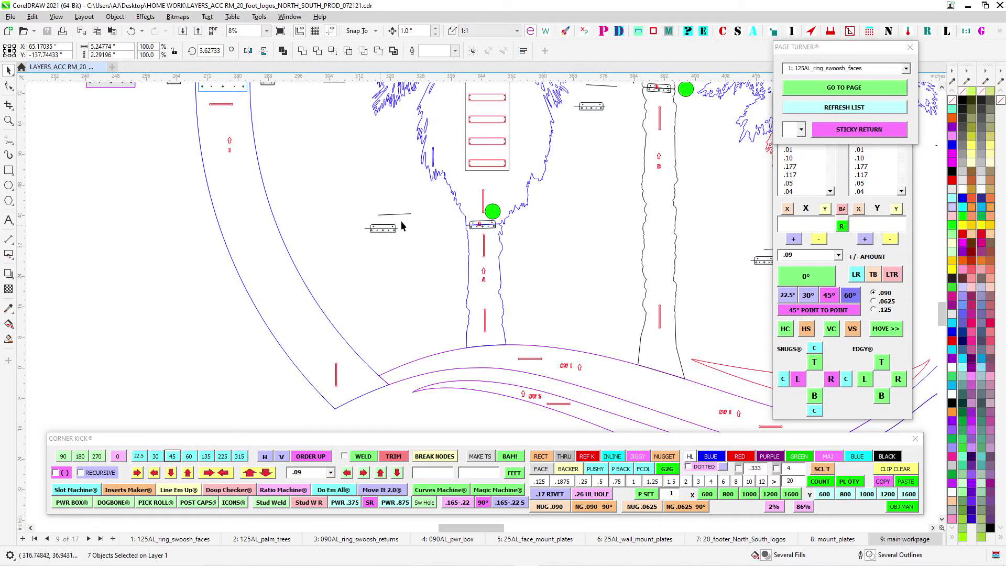
scroll(478, 223, "up", 4)
scroll(526, 227, "up", 2)
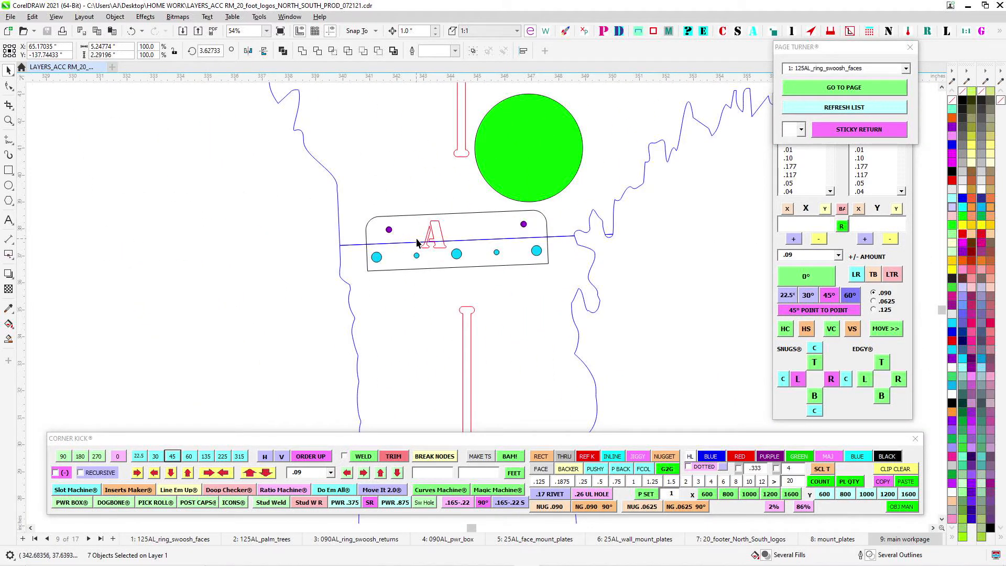
scroll(417, 242, "down", 3)
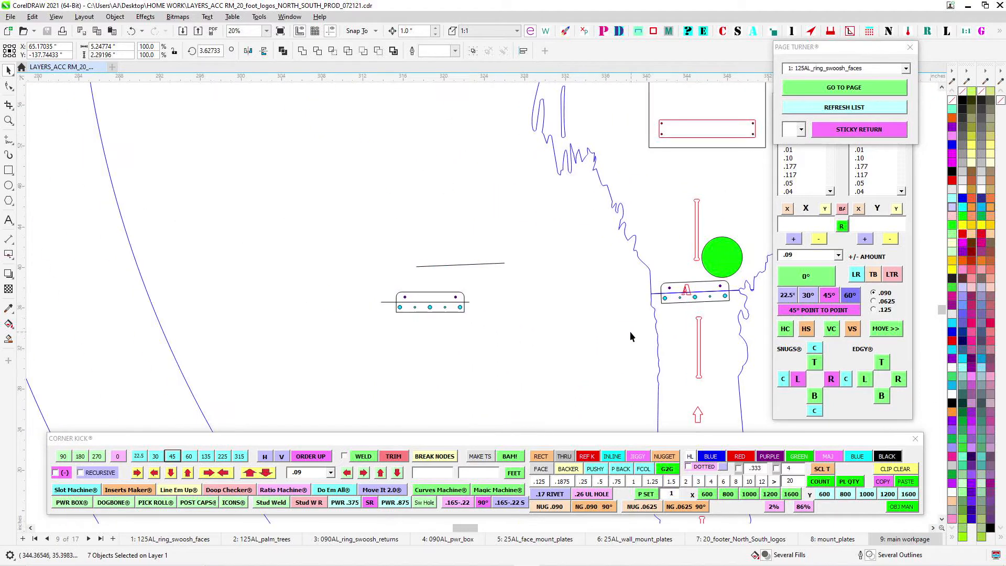
- Compare the cyan rivet holes on the red palm piece's straight edge with the purple ones on the blue fronds' lower edge
scroll(630, 336, "down", 6)
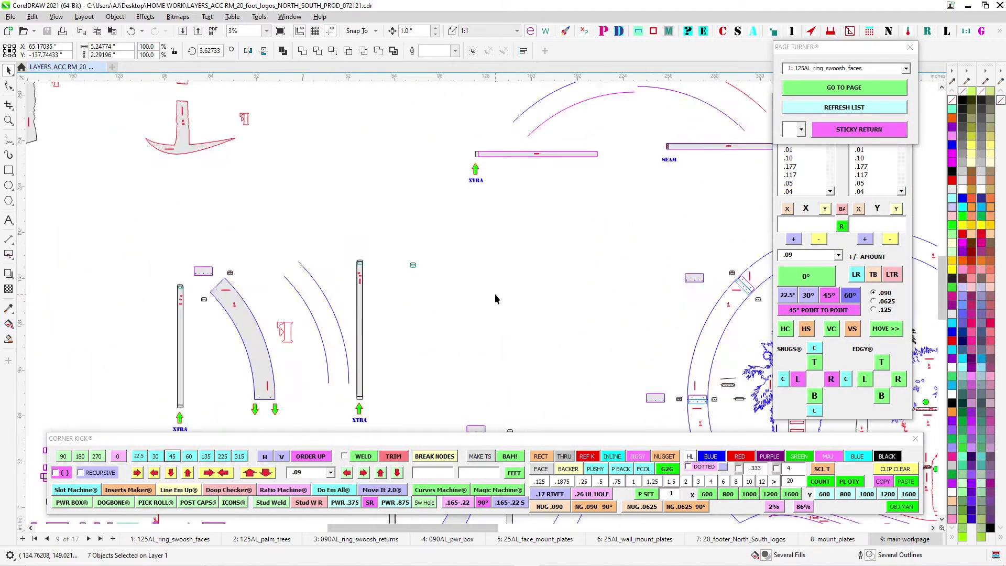
scroll(497, 299, "up", 7)
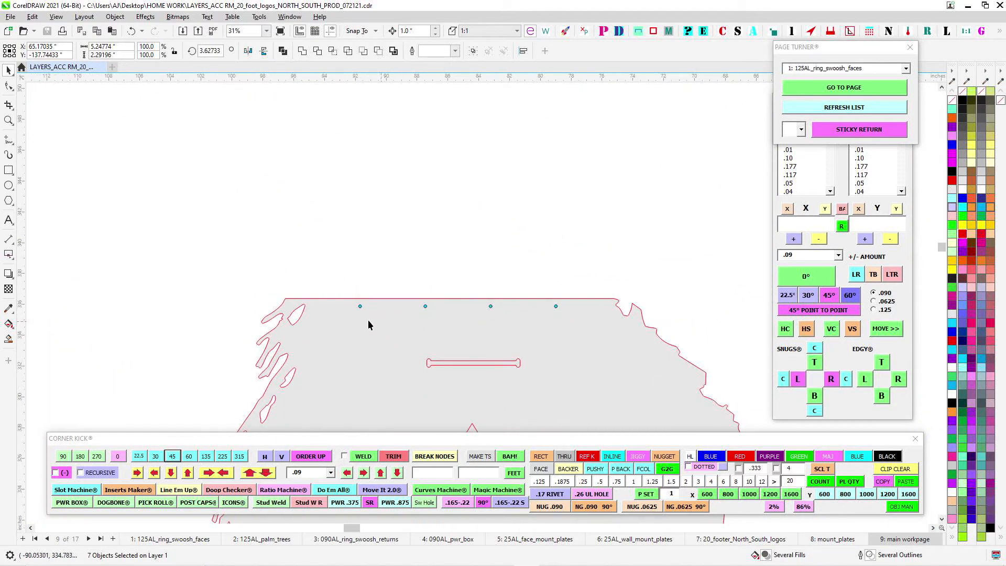
left_click_drag(389, 245, 368, 278)
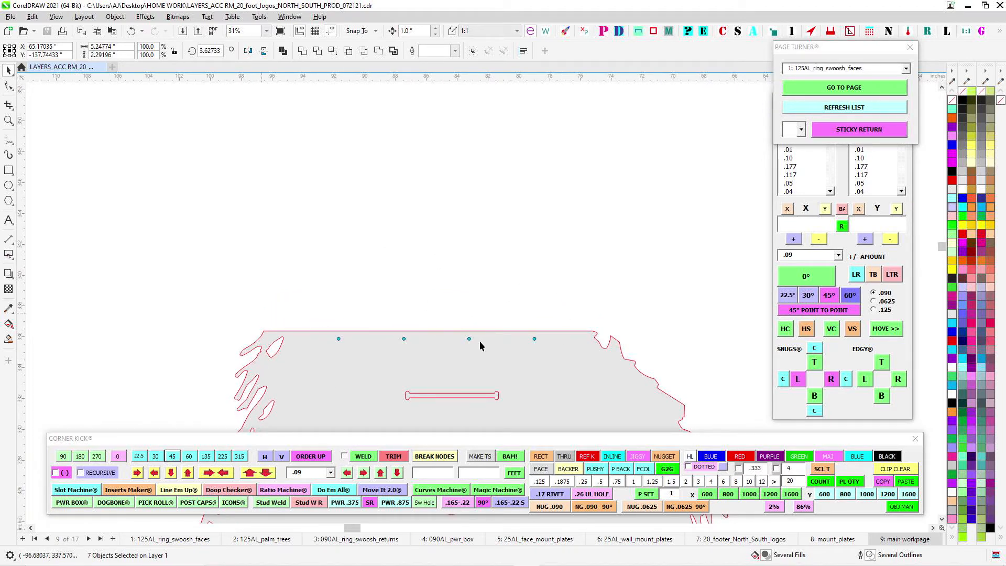
scroll(343, 330, "up", 8)
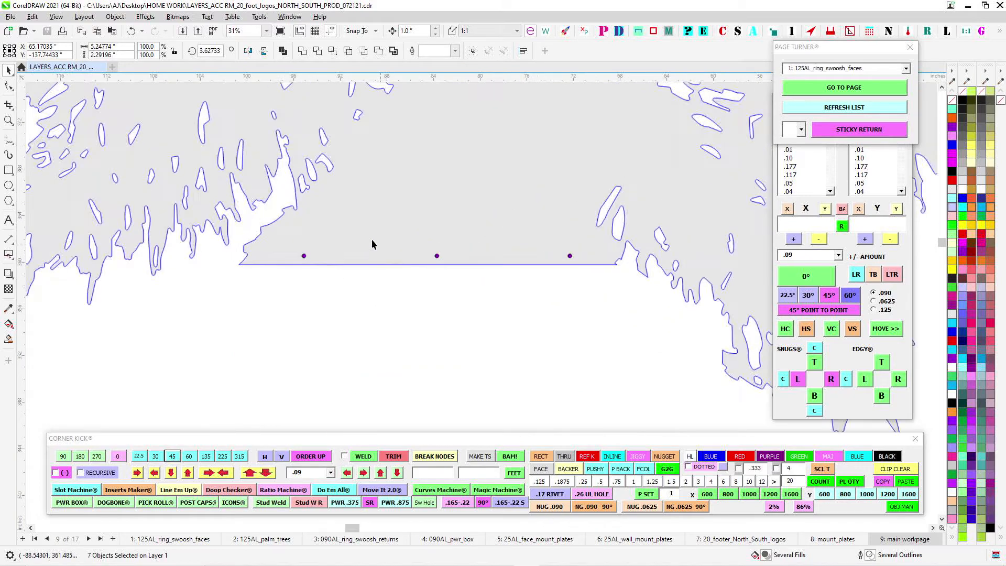
scroll(566, 265, "down", 6)
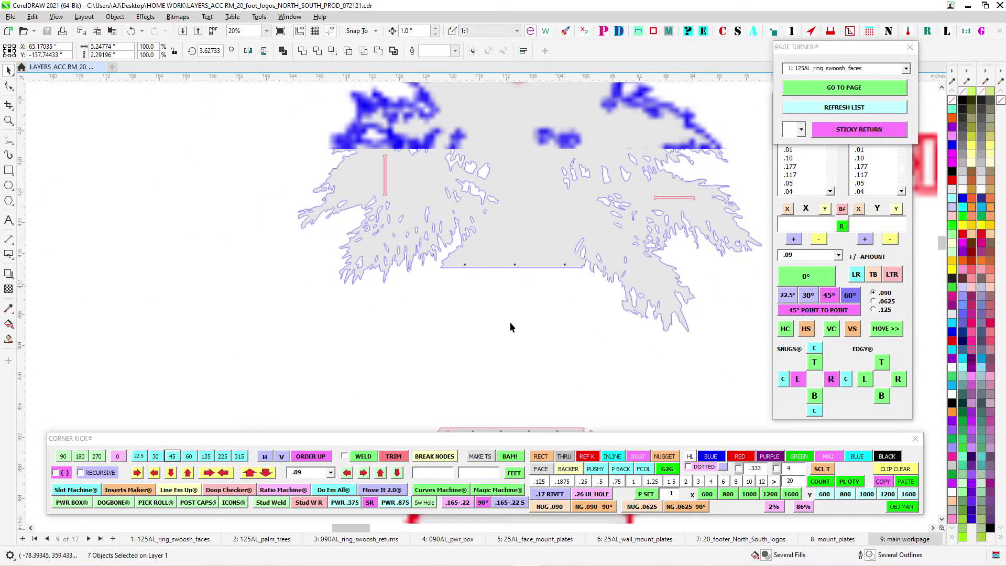
- Check the rivet holes at the black palm piece's lower edge, and survey all the separated palm pieces
scroll(414, 290, "up", 3)
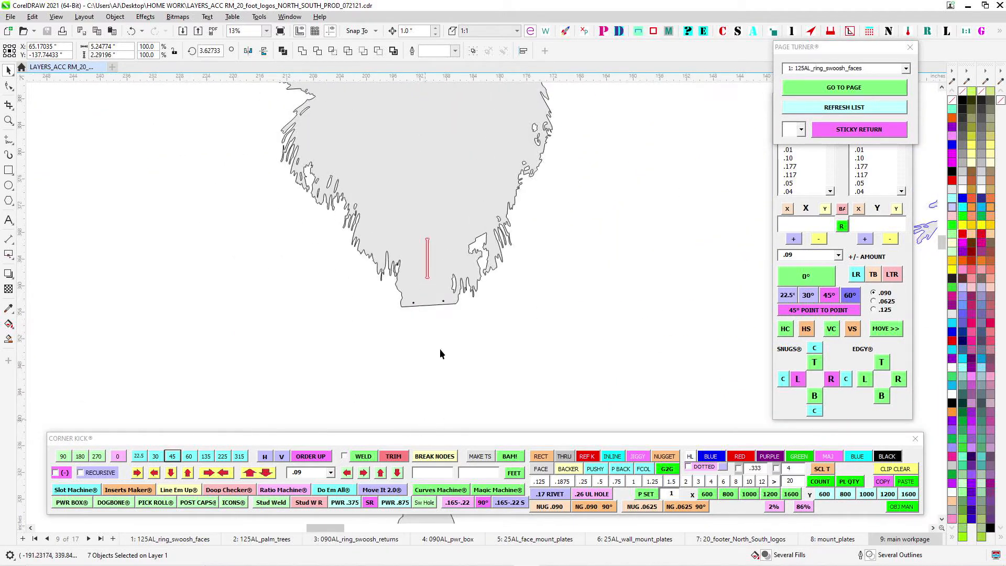
scroll(441, 351, "down", 4)
left_click_drag(471, 375, 460, 209)
scroll(424, 262, "up", 2)
scroll(432, 252, "down", 7)
scroll(471, 257, "down", 3)
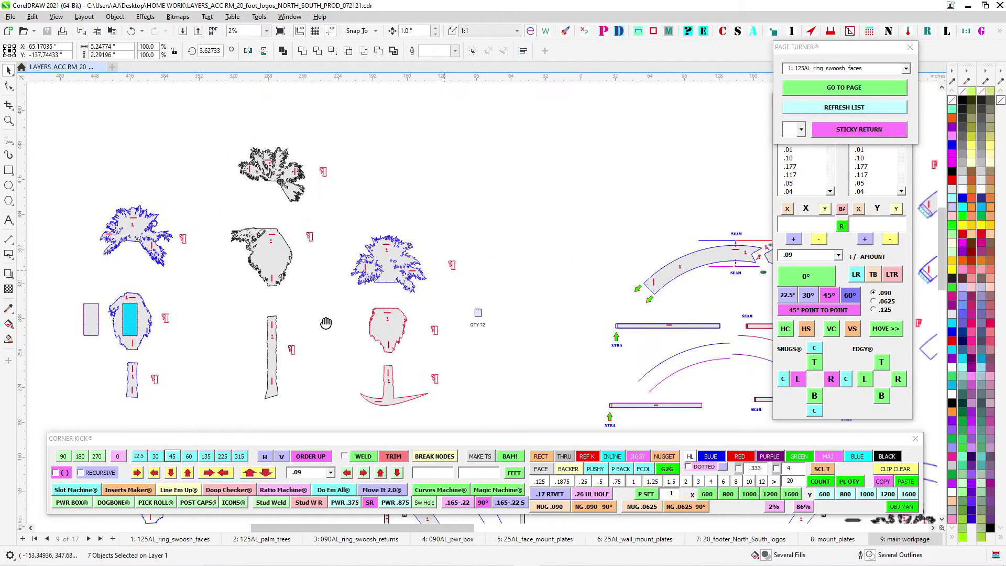
- Insert a caulk gun icon beside the loose splice plate below the upper ring arc's seam
scroll(617, 350, "up", 3)
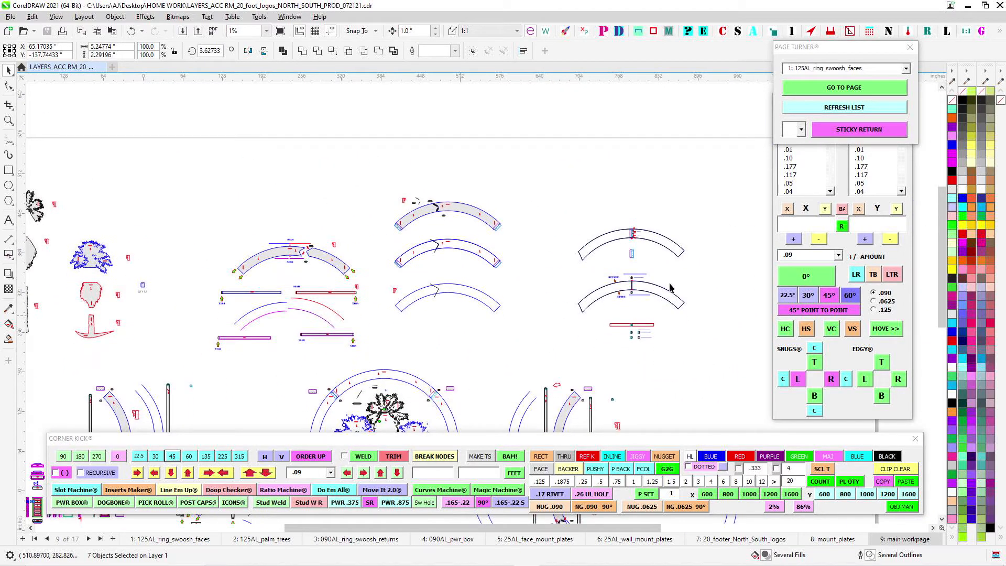
scroll(607, 260, "up", 4)
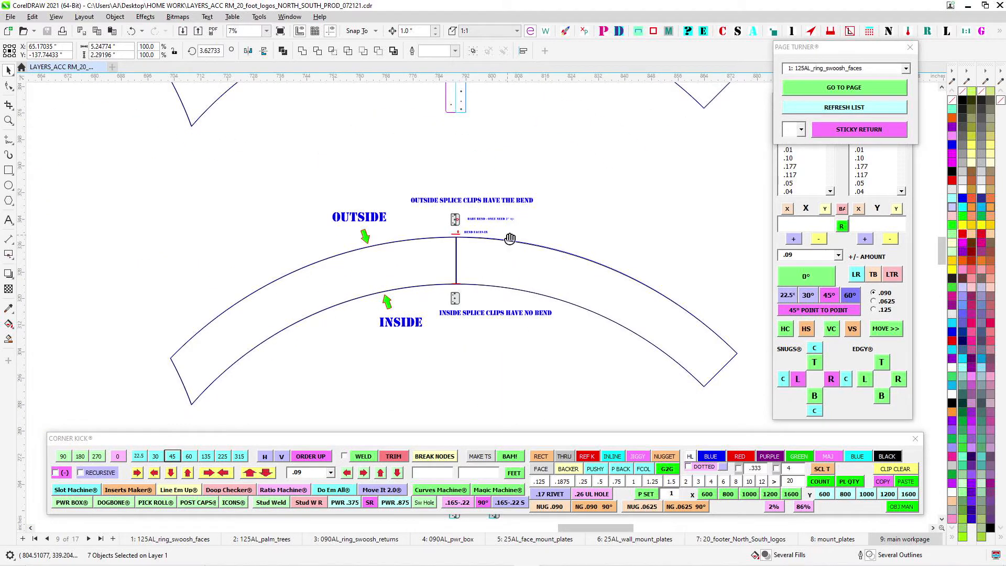
scroll(472, 210, "up", 5)
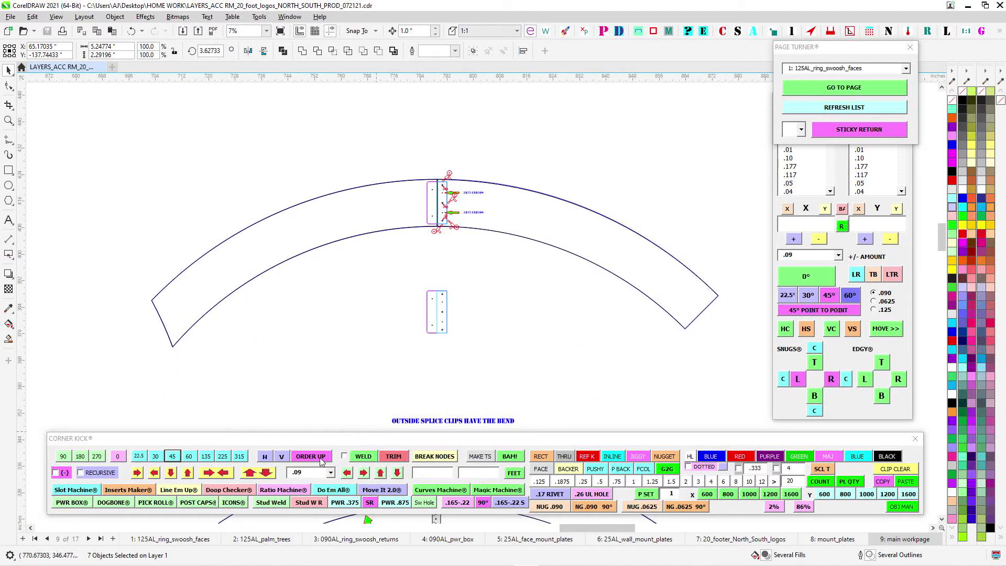
left_click(240, 495)
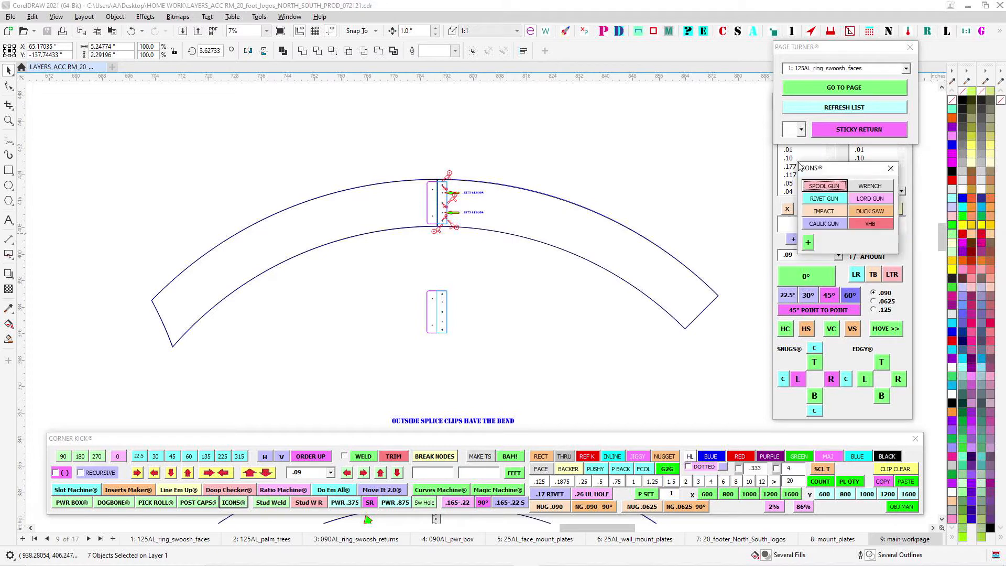
left_click_drag(840, 168, 670, 122)
left_click(638, 177)
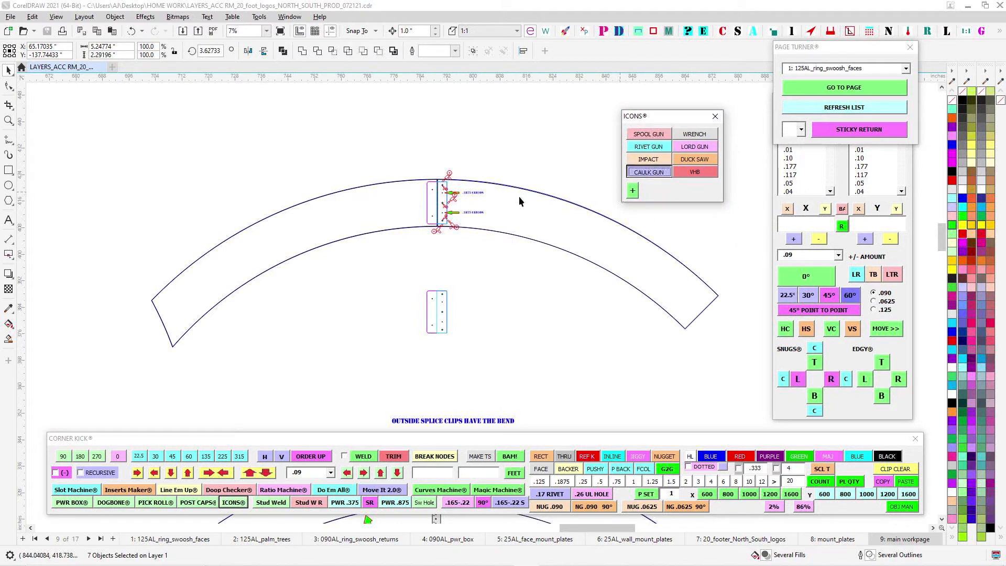
scroll(502, 268, "up", 1)
scroll(556, 282, "up", 3)
left_click_drag(491, 288, 478, 218)
left_click_drag(560, 291, 502, 228)
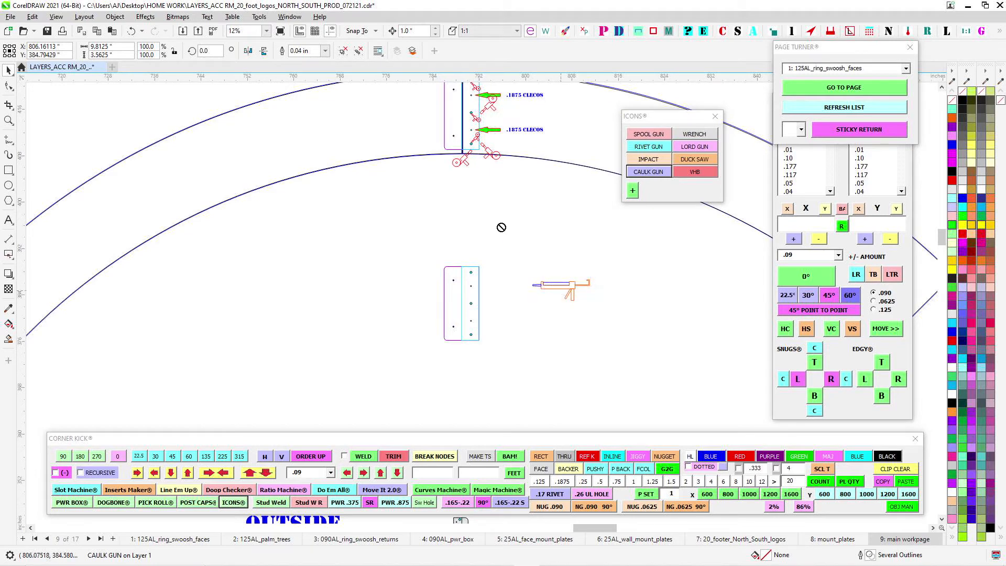
- Move the caulk gun icon to the upper ring arc's splice seam and rotate it about 34 degrees with its nozzle angled downward
scroll(553, 278, "up", 1)
left_click_drag(559, 283, 464, 167)
left_click_drag(473, 132, 575, 382)
left_click_drag(589, 418, 538, 196)
scroll(540, 194, "up", 2)
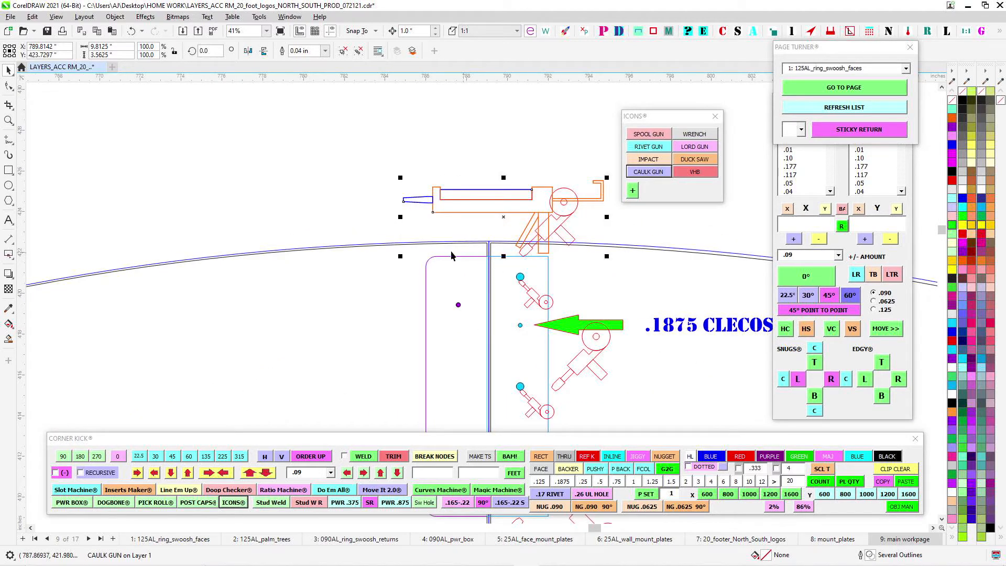
scroll(491, 251, "up", 2)
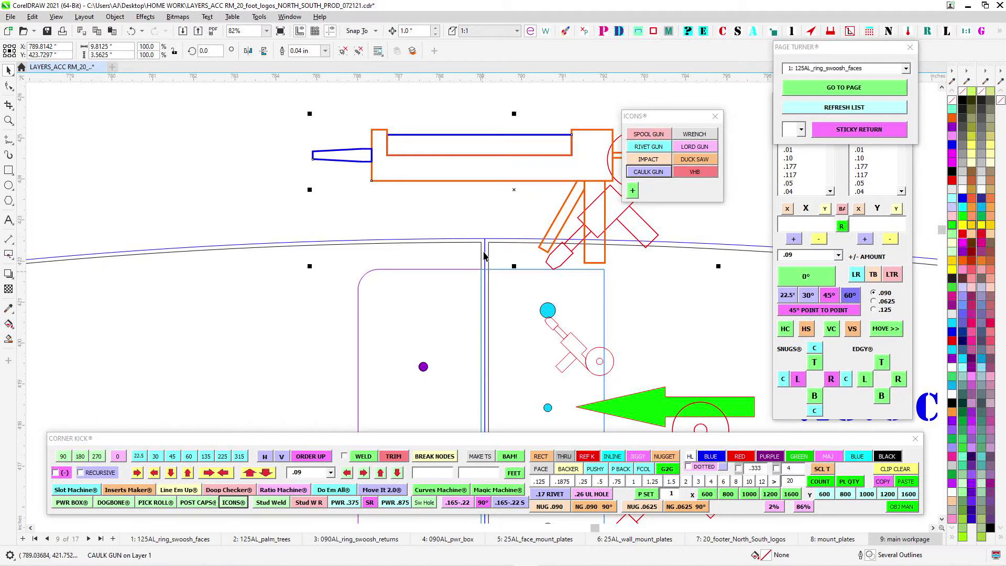
scroll(302, 139, "down", 3)
left_click_drag(385, 159, 563, 162)
left_click(564, 162)
left_click_drag(485, 132, 460, 186)
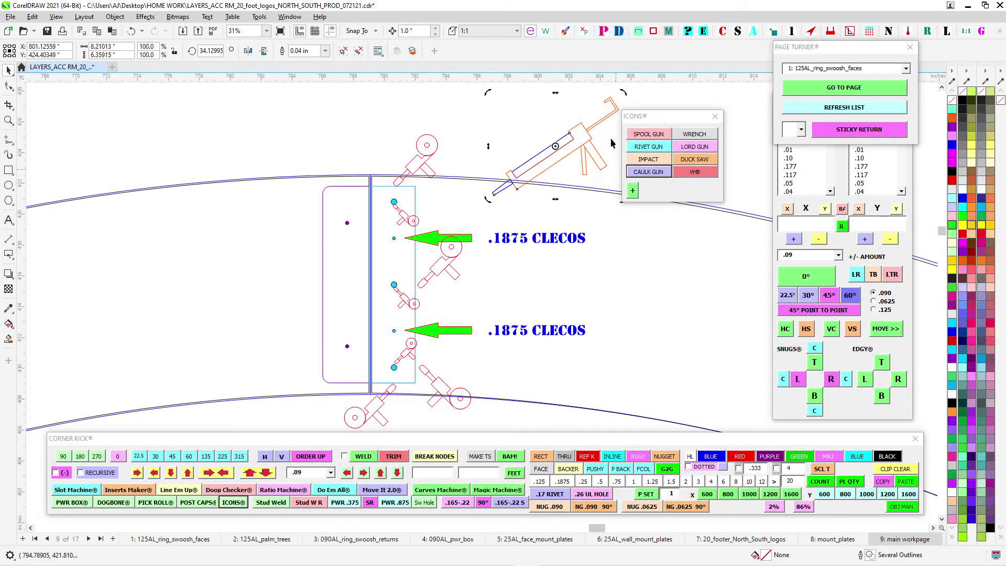
left_click_drag(586, 135, 458, 329)
- Move the caulk gun icon down to the splice clip seam on the straight return strip below the arcs
scroll(471, 334, "down", 3)
scroll(471, 334, "down", 1)
left_click_drag(495, 401, 488, 149)
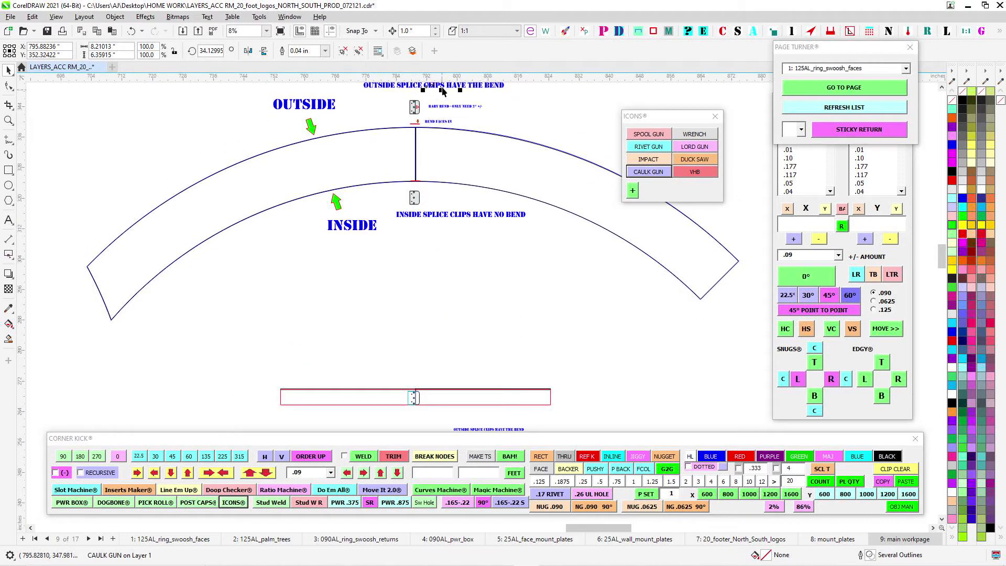
left_click_drag(434, 85, 452, 388)
scroll(451, 387, "up", 4)
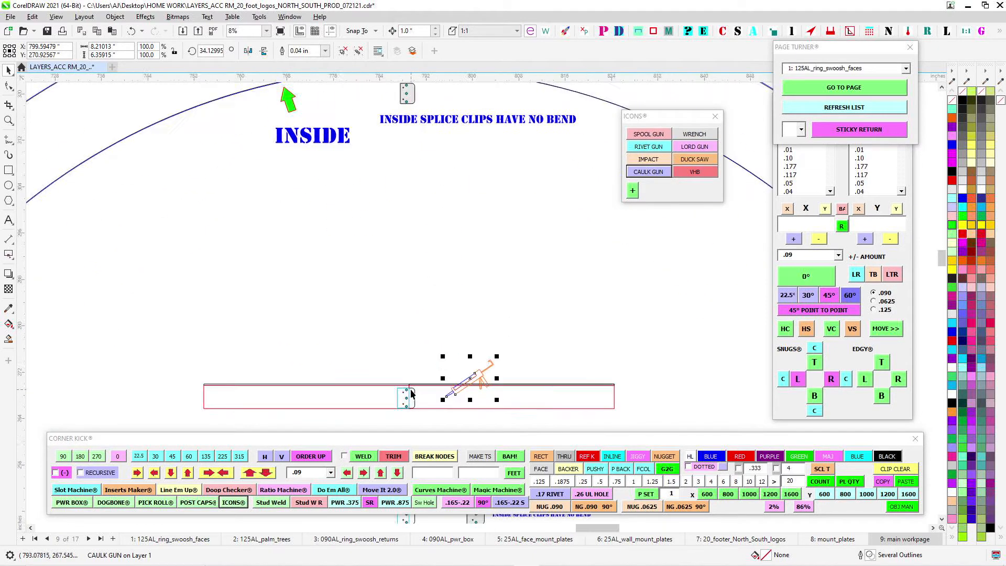
left_click_drag(589, 370, 482, 190)
scroll(482, 191, "down", 1)
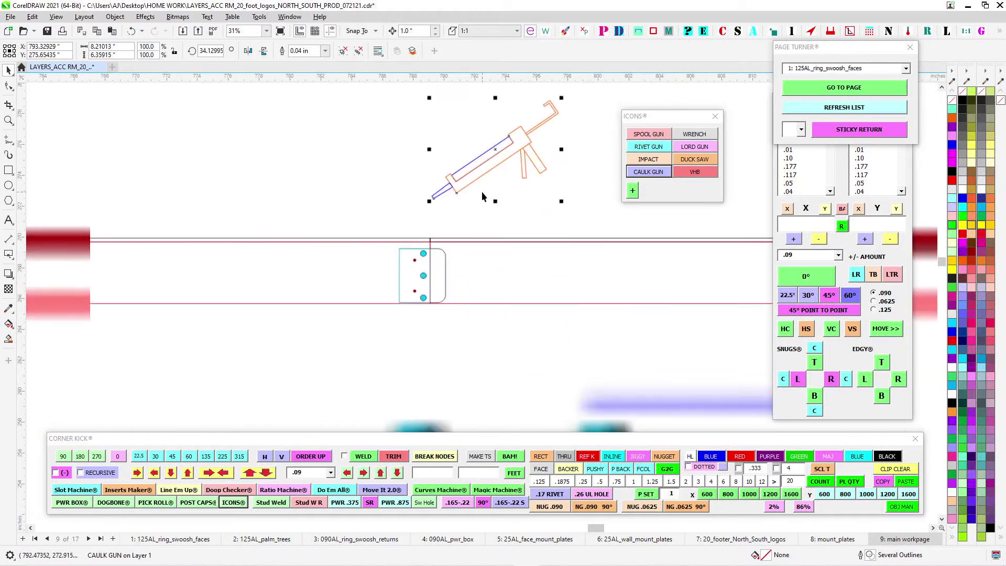
scroll(483, 191, "up", 3)
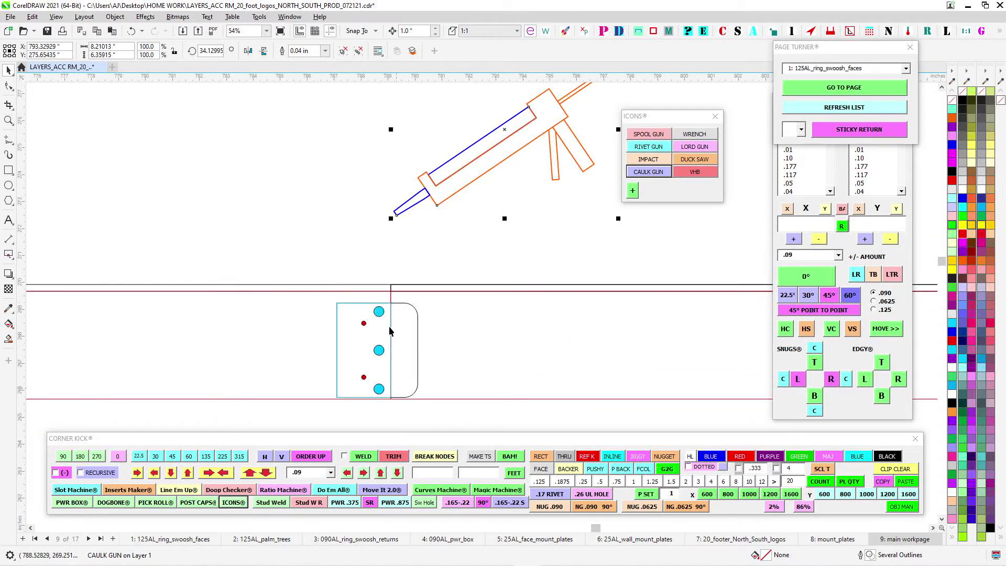
left_click_drag(506, 130, 481, 316)
- Survey the ring arcs and the separated palm pieces, including the black palm's lower edge
scroll(476, 177, "down", 1)
scroll(481, 317, "down", 2)
scroll(519, 277, "down", 5)
left_click_drag(366, 258, 503, 315)
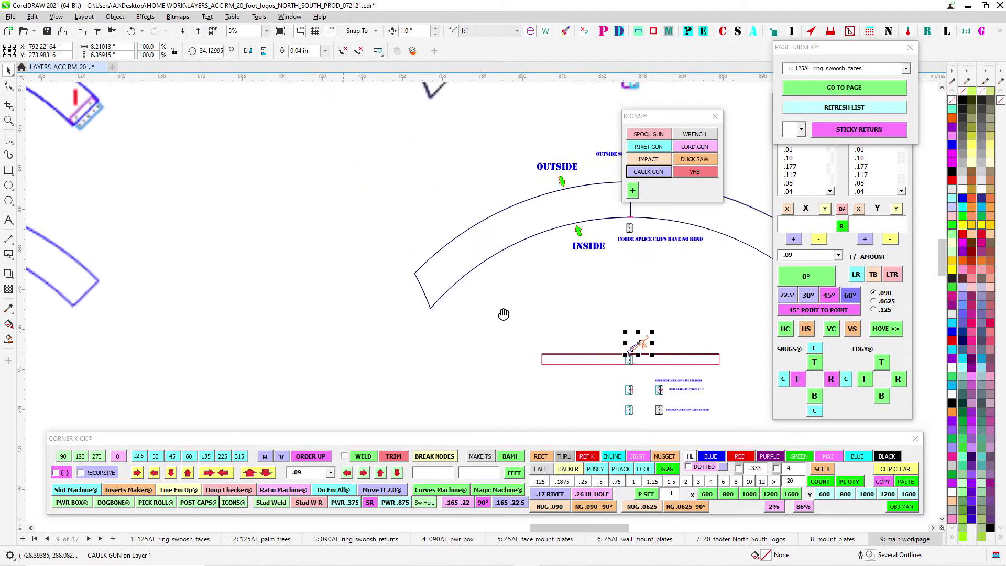
scroll(504, 315, "down", 2)
left_click_drag(323, 288, 586, 303)
scroll(404, 257, "down", 1)
left_click_drag(273, 221, 482, 356)
left_click_drag(197, 307, 523, 199)
scroll(469, 300, "up", 1)
scroll(470, 303, "up", 2)
scroll(364, 243, "up", 1)
left_click_drag(660, 274, 750, 274)
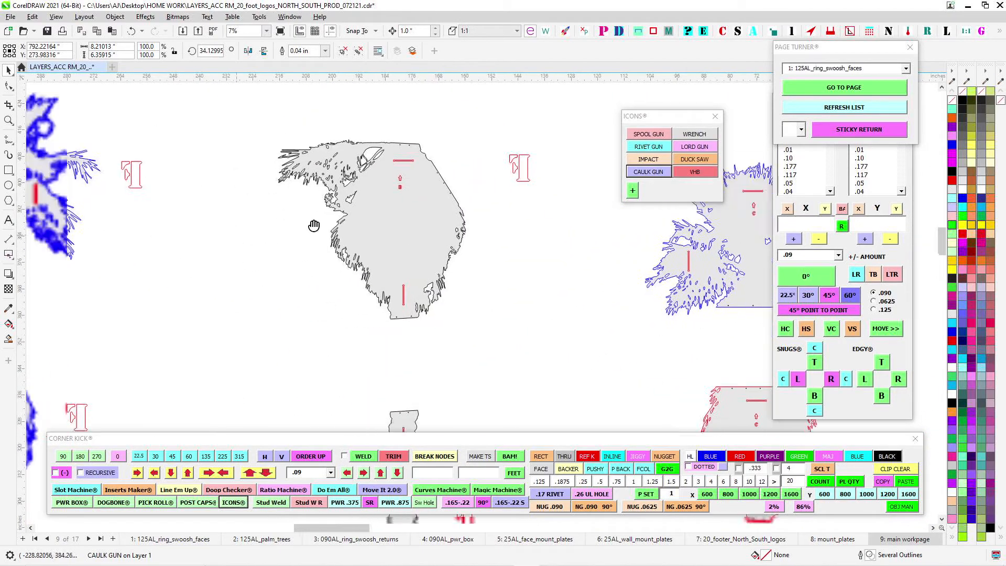
- Examine the B plate's purple and cyan holes across the black palm's seam below the upper green hole on the assembled logo
scroll(452, 196, "down", 1)
scroll(452, 197, "down", 1)
left_click_drag(449, 258, 524, 315)
scroll(577, 356, "up", 3)
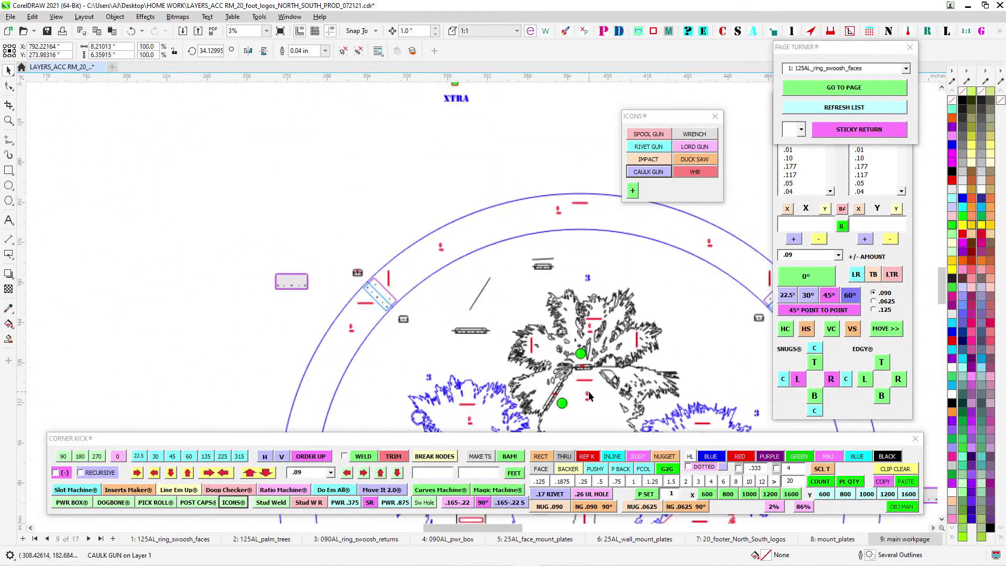
scroll(597, 369, "up", 5)
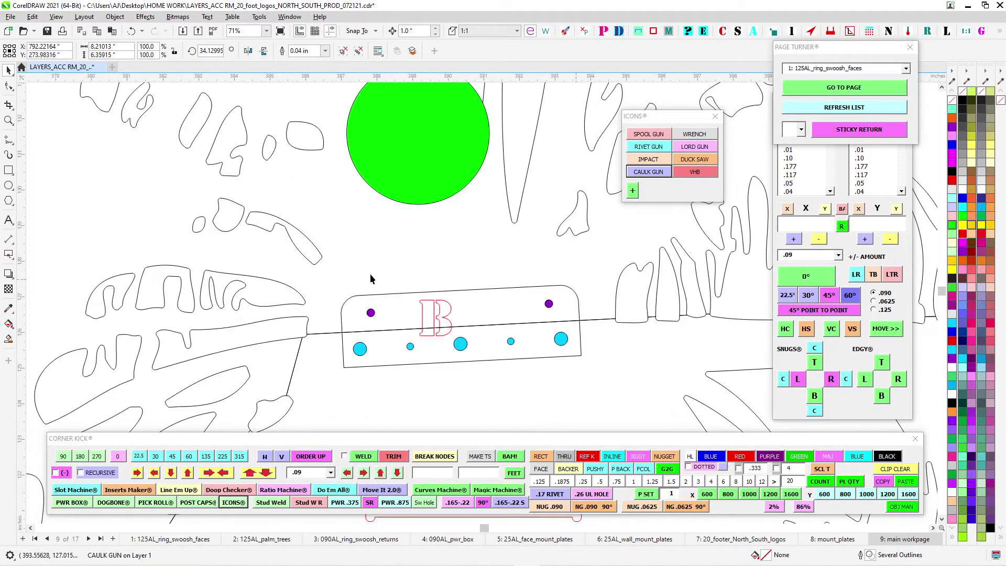
scroll(580, 324, "up", 2)
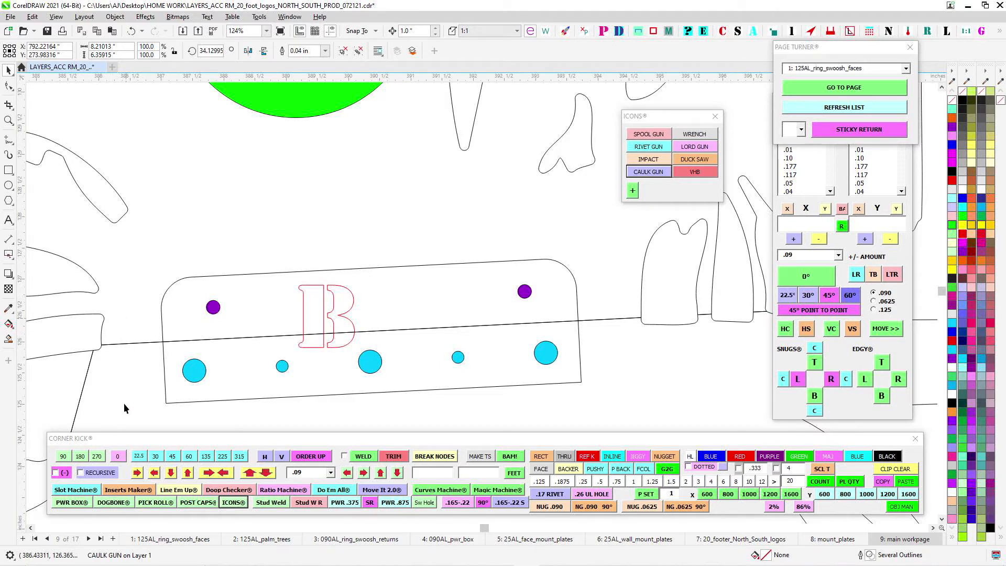
scroll(158, 352, "down", 5)
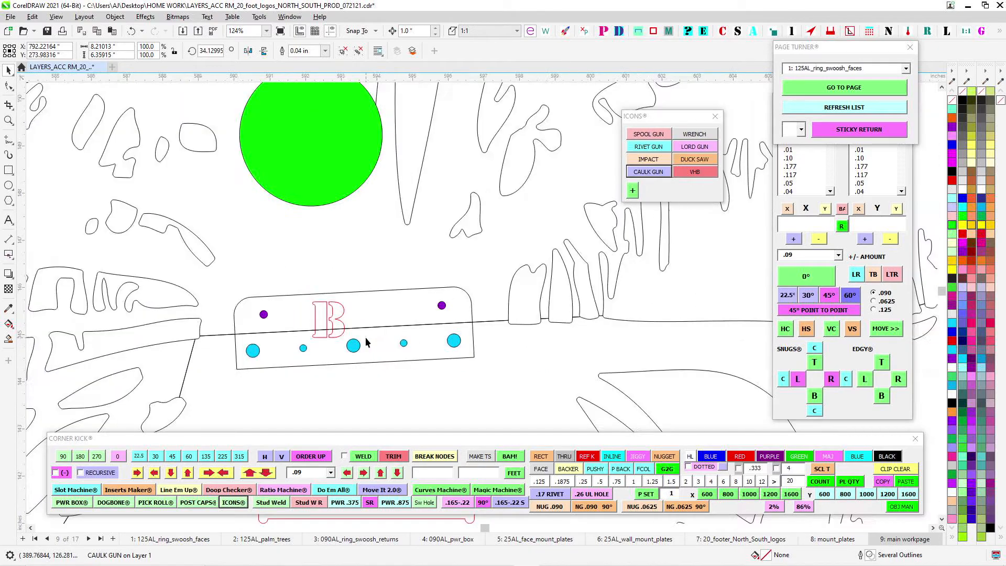
- Look over the assembled palms and the lower ring swoosh pieces with their seam-marked returns
scroll(380, 301, "down", 6)
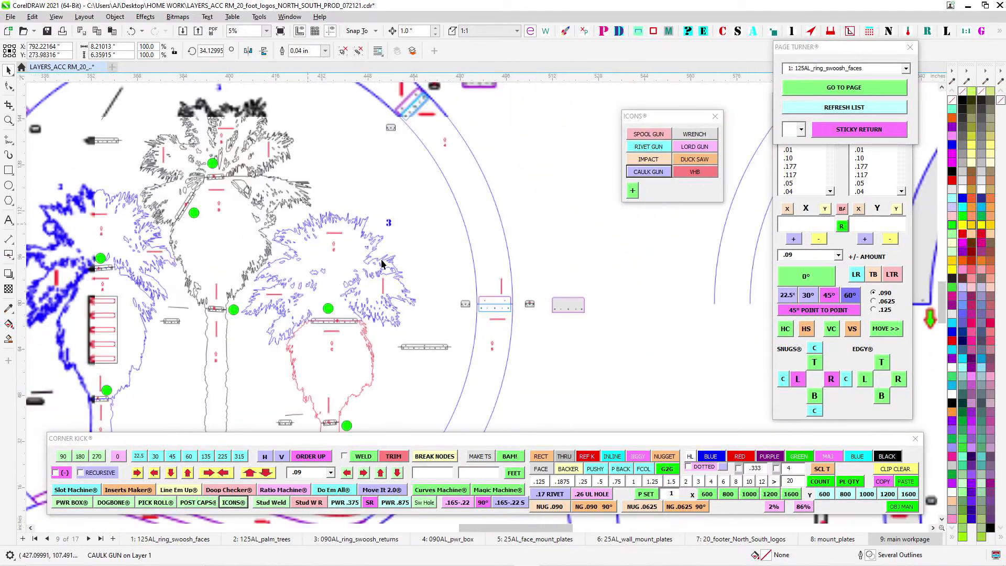
scroll(610, 269, "up", 2)
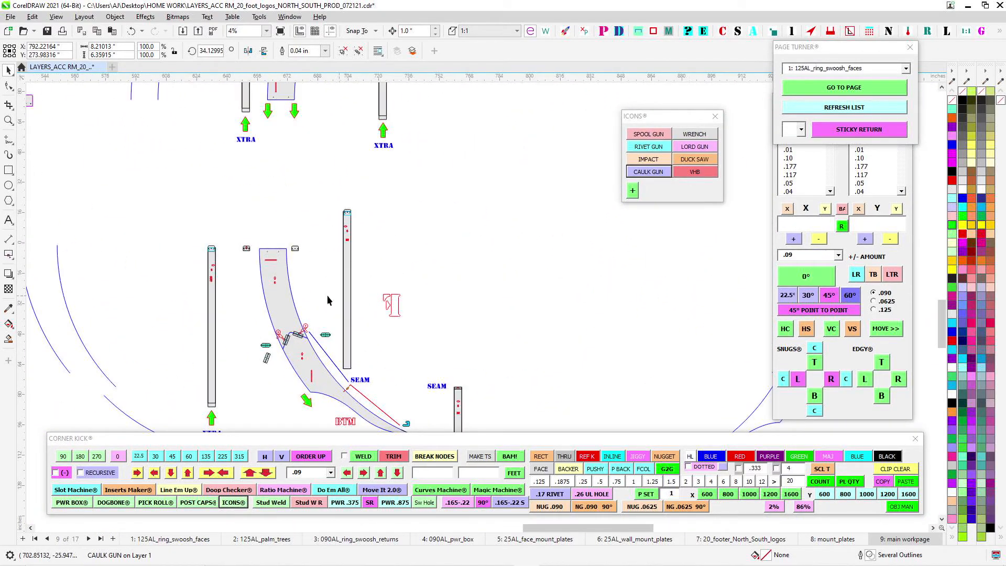
scroll(322, 238, "down", 2)
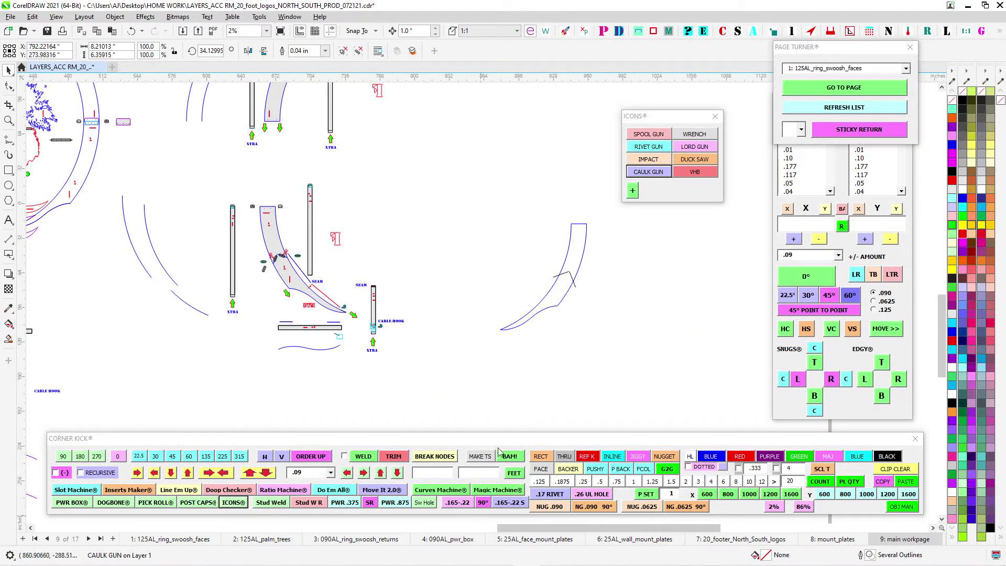
- Open the 20_footer_North_South_logos page and examine the PWR hole and mounting plates on the colored palms
left_click(908, 70)
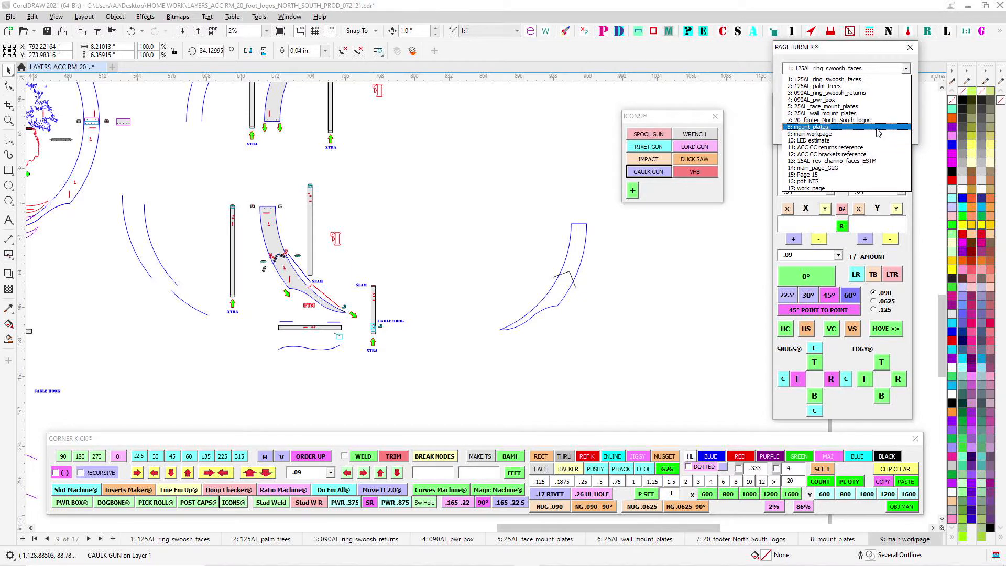
left_click(860, 121)
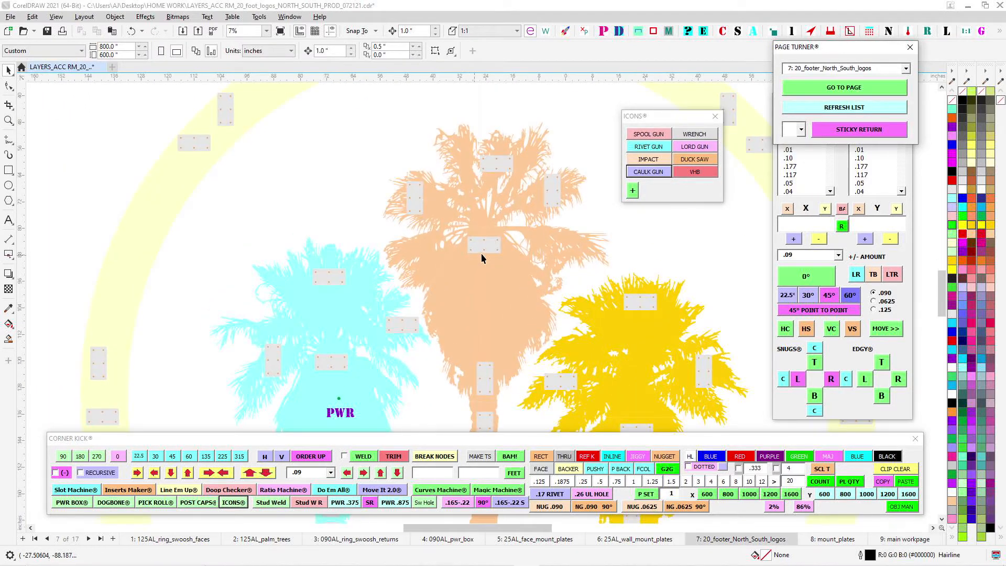
scroll(481, 253, "up", 4)
scroll(347, 218, "down", 2)
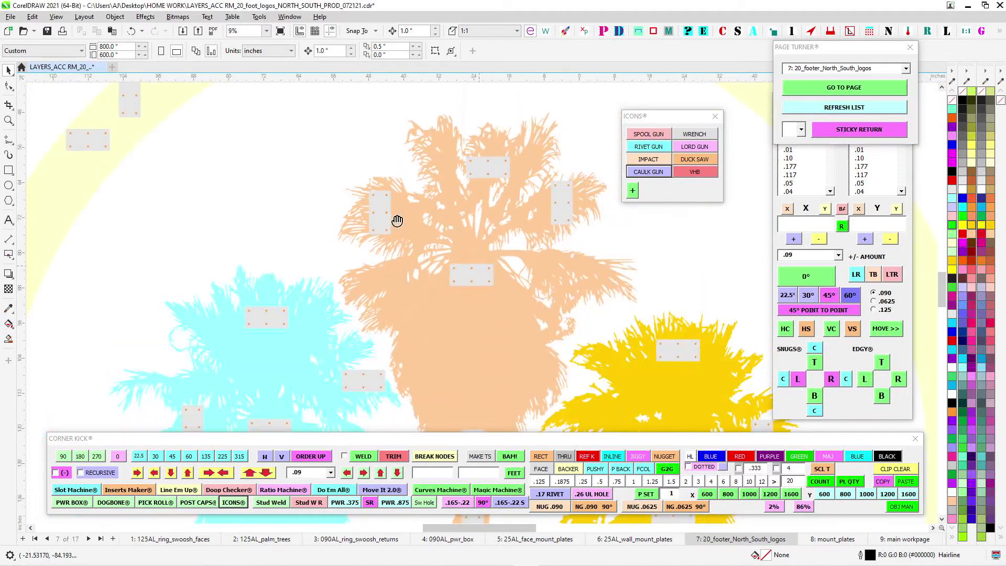
left_click_drag(397, 220, 247, 132)
left_click_drag(282, 320, 462, 235)
scroll(387, 307, "up", 1)
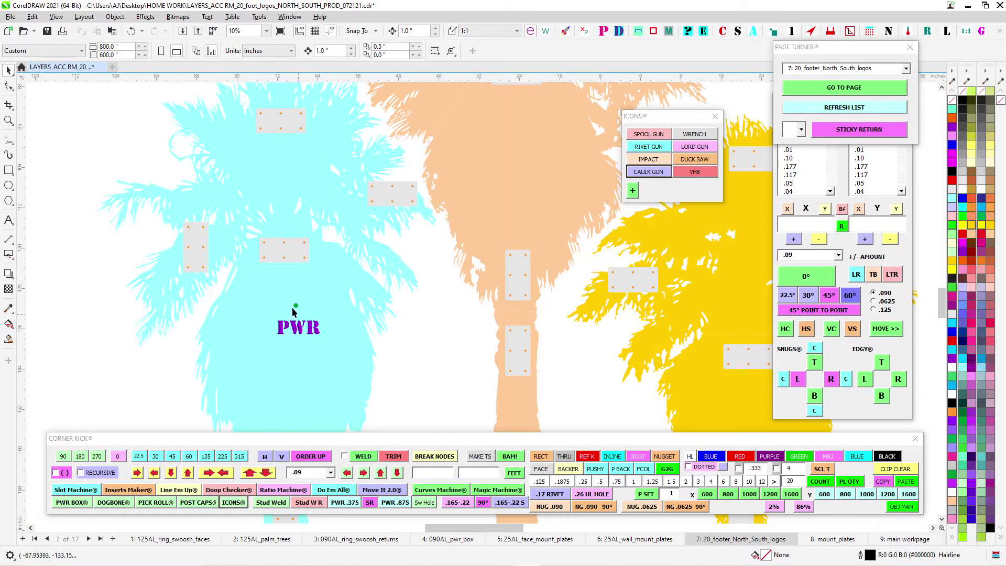
scroll(309, 298, "down", 1)
left_click_drag(333, 335, 240, 304)
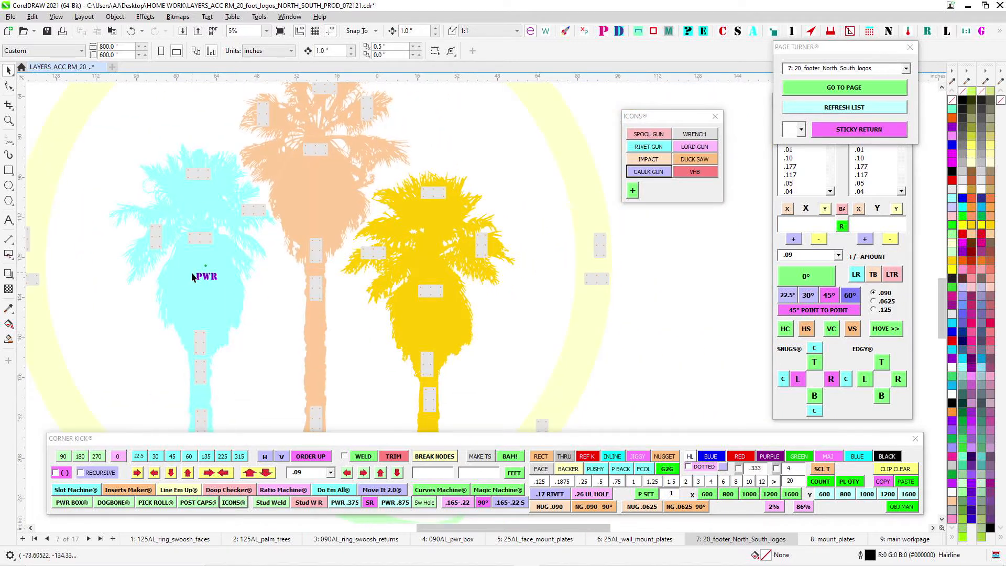
scroll(193, 277, "down", 1)
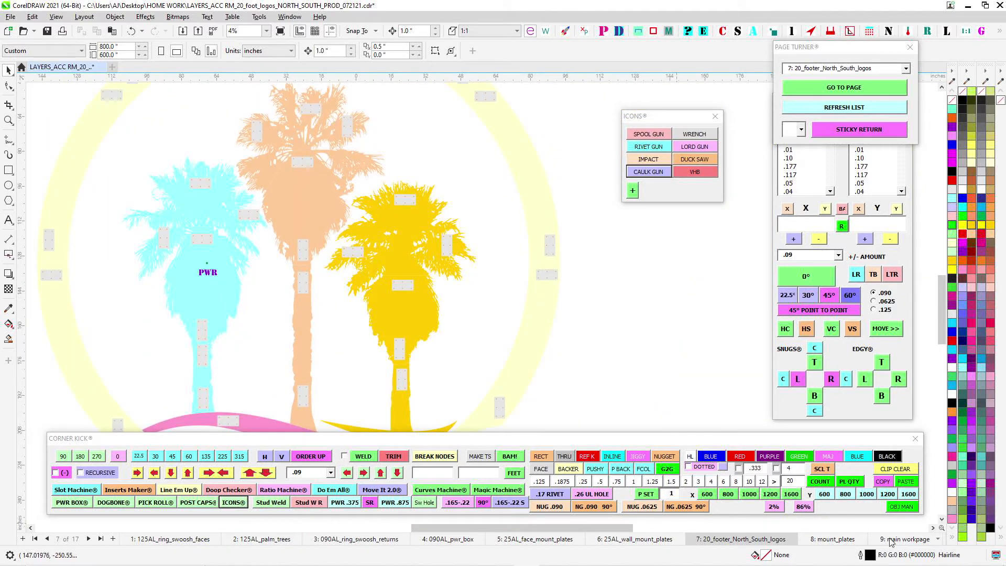
- Return to the main workpage and select the green hole on the power box's gray F panel
left_click(891, 540)
scroll(225, 279, "up", 1)
scroll(465, 294, "down", 3)
left_click_drag(252, 255, 551, 267)
scroll(237, 335, "up", 4)
left_click_drag(292, 389, 448, 316)
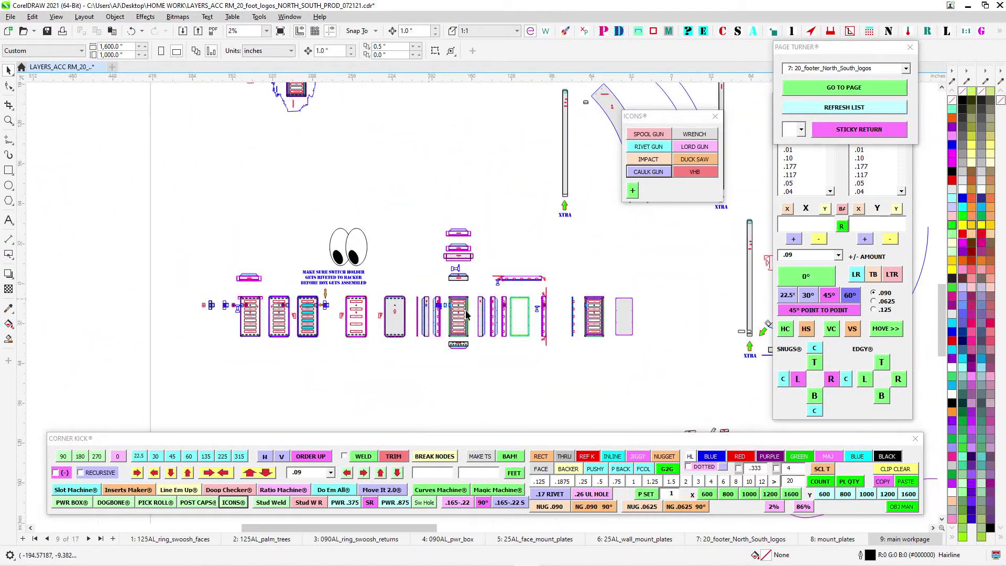
scroll(436, 318, "up", 9)
left_click(307, 272)
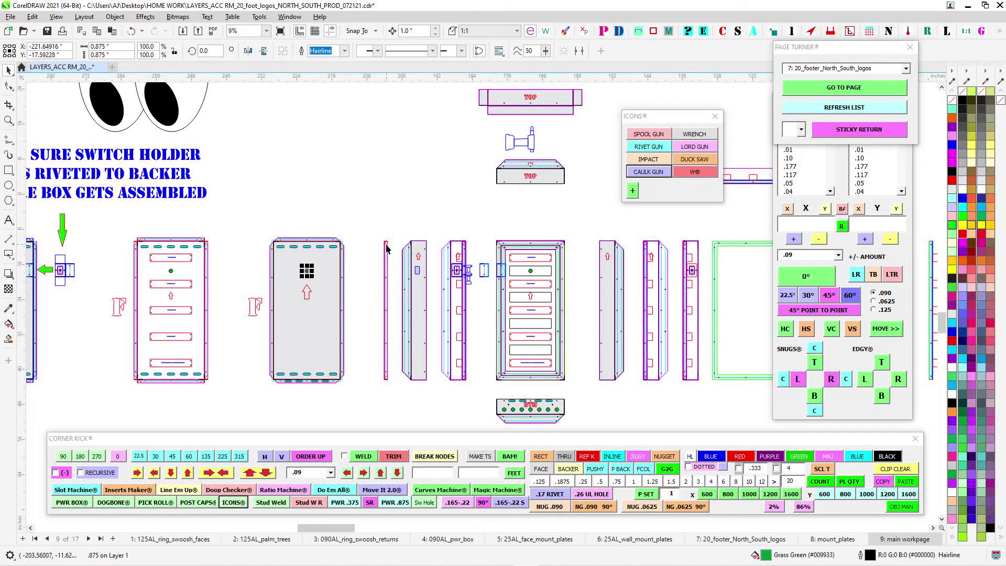
- Examine the power box side panel's upper corner overlap, rivet holes and switch cutout
left_click_drag(408, 252, 339, 270)
scroll(590, 294, "up", 1)
scroll(591, 298, "up", 11)
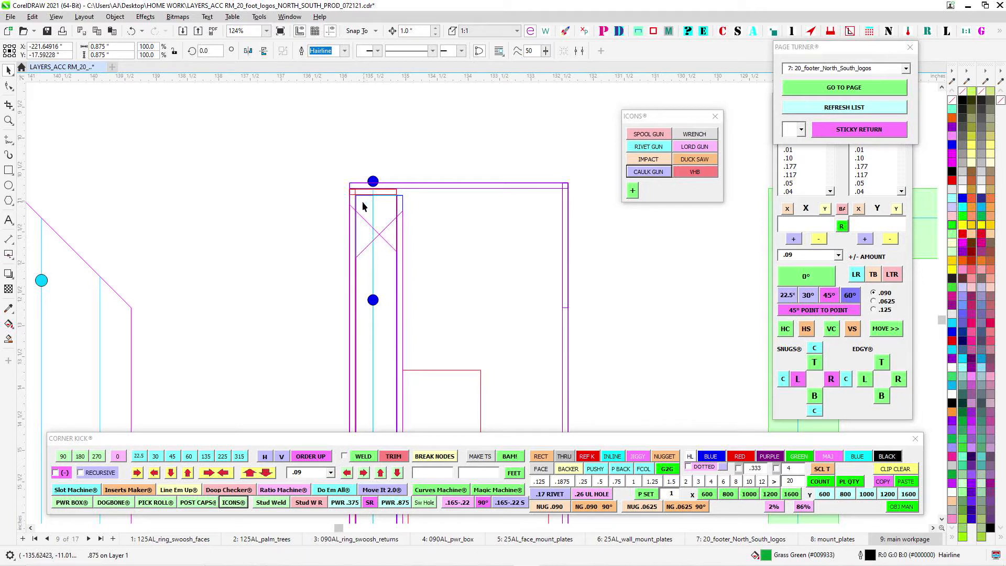
scroll(362, 215, "down", 3)
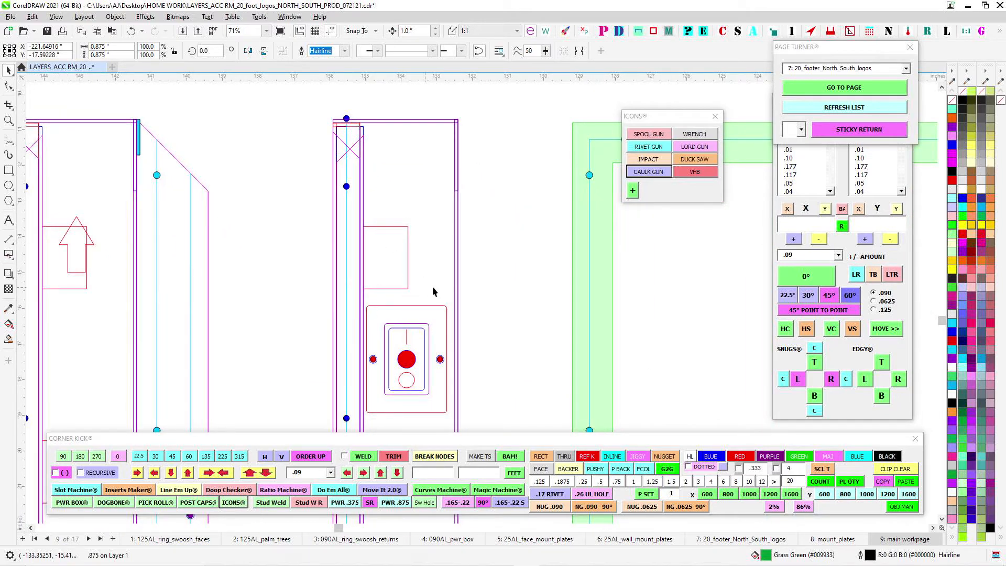
- Compare the green hole on the power box's F panels and check the backer beside the switch holder
scroll(435, 292, "down", 7)
left_click_drag(116, 301, 587, 258)
left_click_drag(281, 290, 705, 270)
left_click_drag(210, 253, 494, 230)
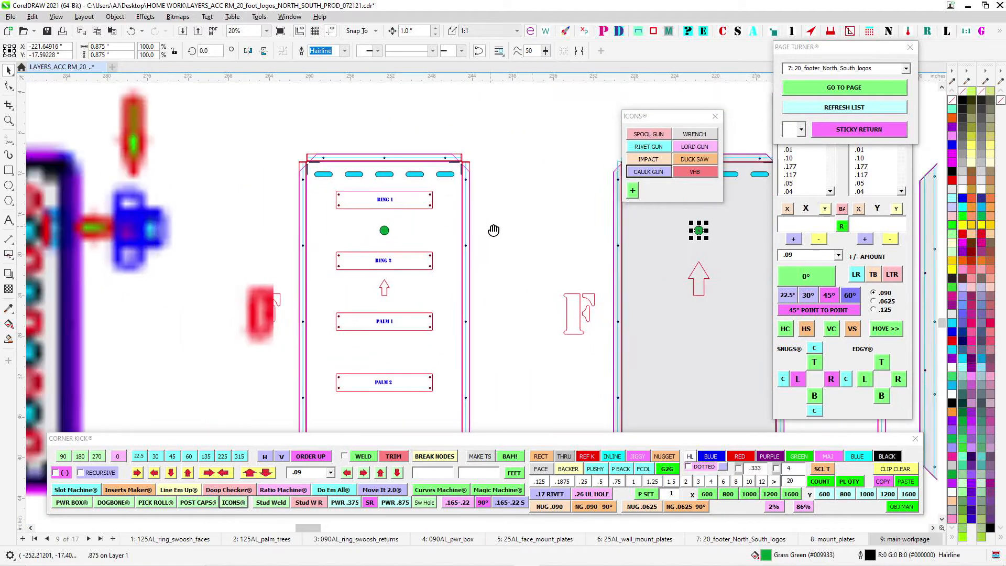
scroll(560, 226, "down", 2)
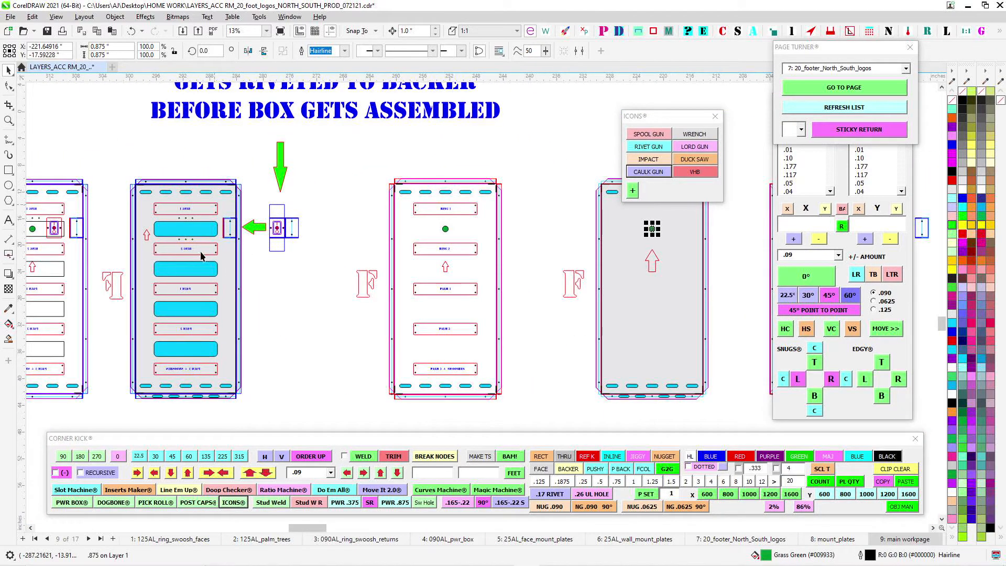
left_click_drag(694, 261, 409, 303)
scroll(394, 272, "up", 2)
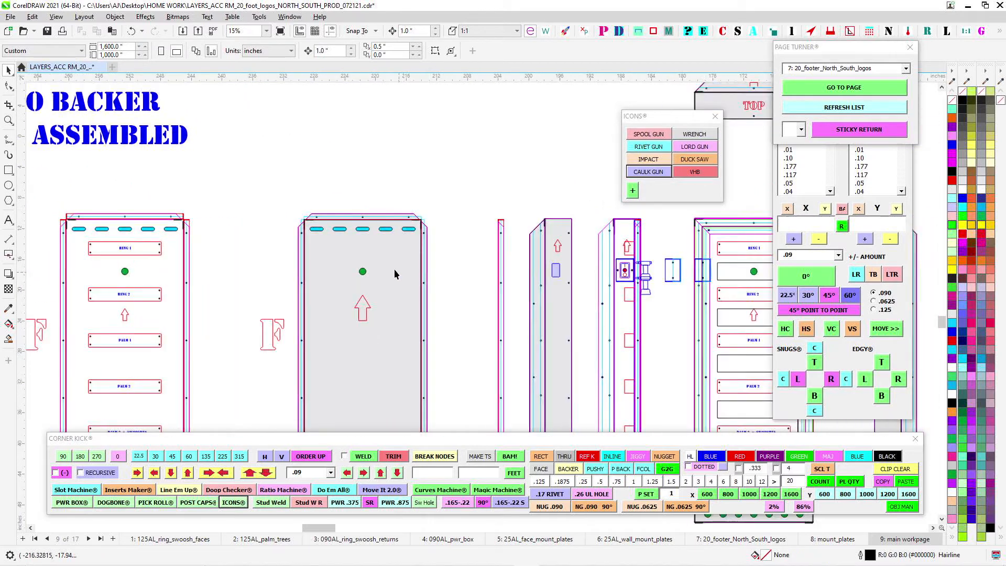
- Examine the gray F panel's green hole, then select the large cyan cutouts between the nameplates on the power box's T panel
left_click_drag(397, 187, 399, 175)
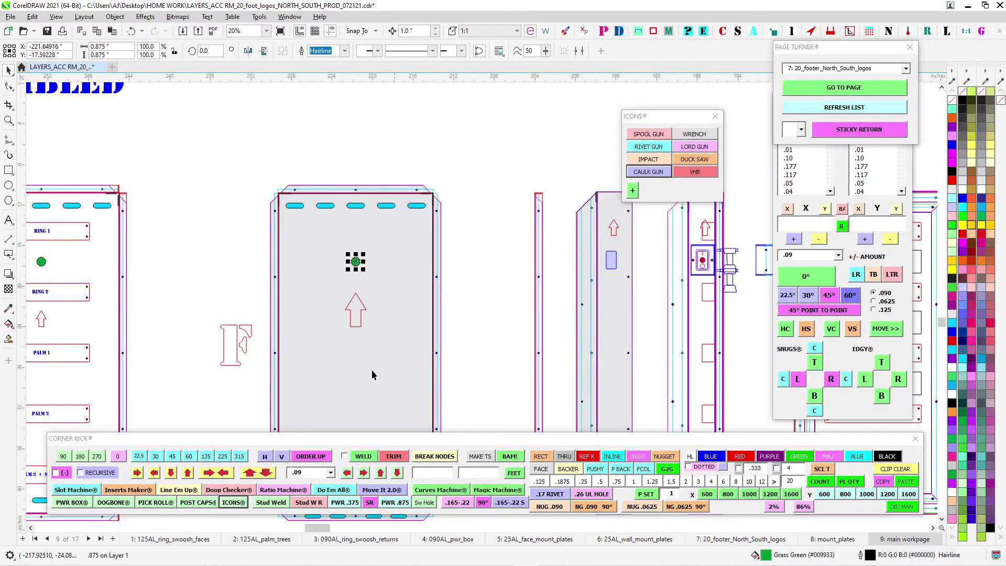
left_click_drag(372, 375, 426, 255)
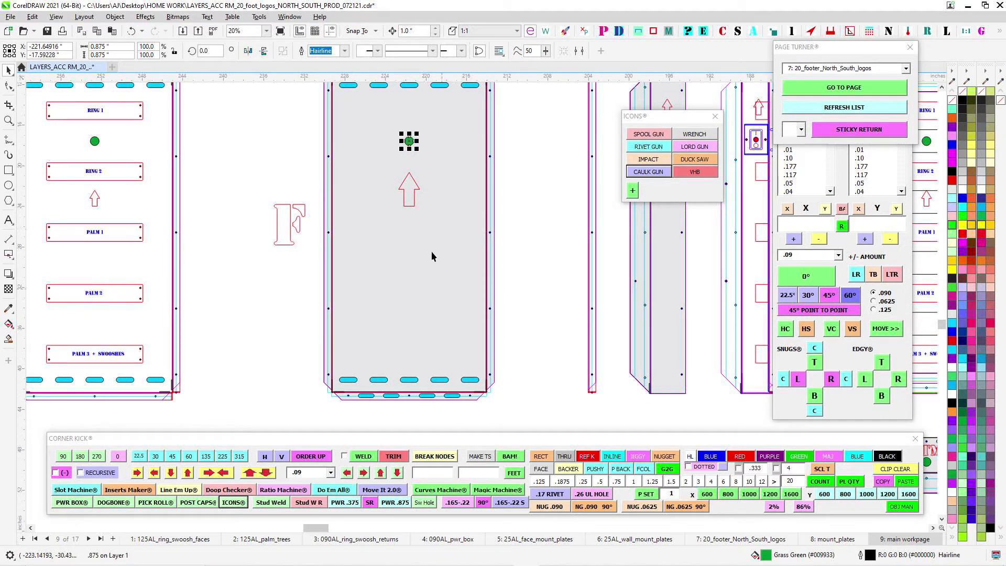
scroll(455, 220, "down", 3)
left_click_drag(307, 233, 643, 263)
scroll(296, 219, "up", 4)
left_click(324, 176)
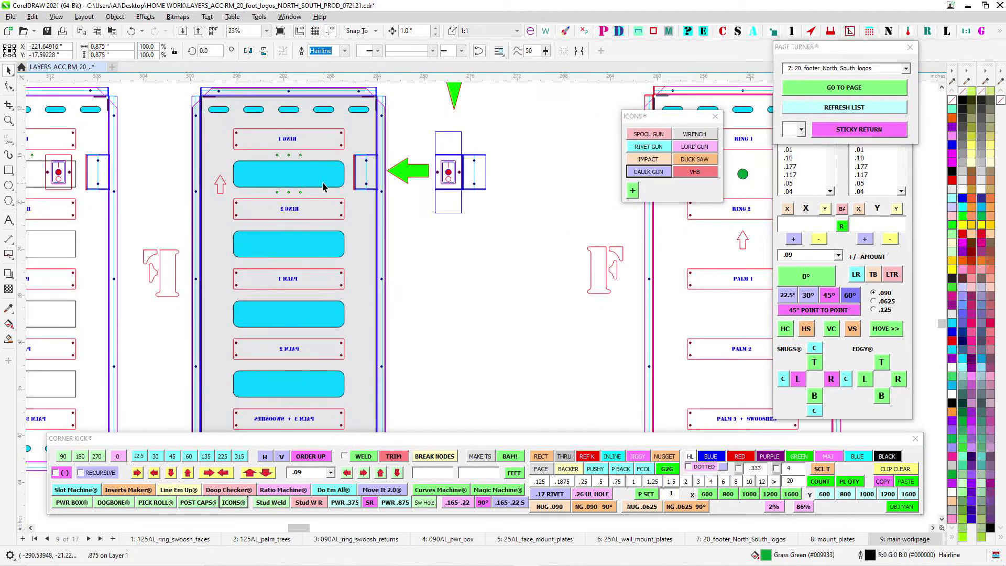
left_click(328, 248)
left_click(329, 318)
left_click(319, 393)
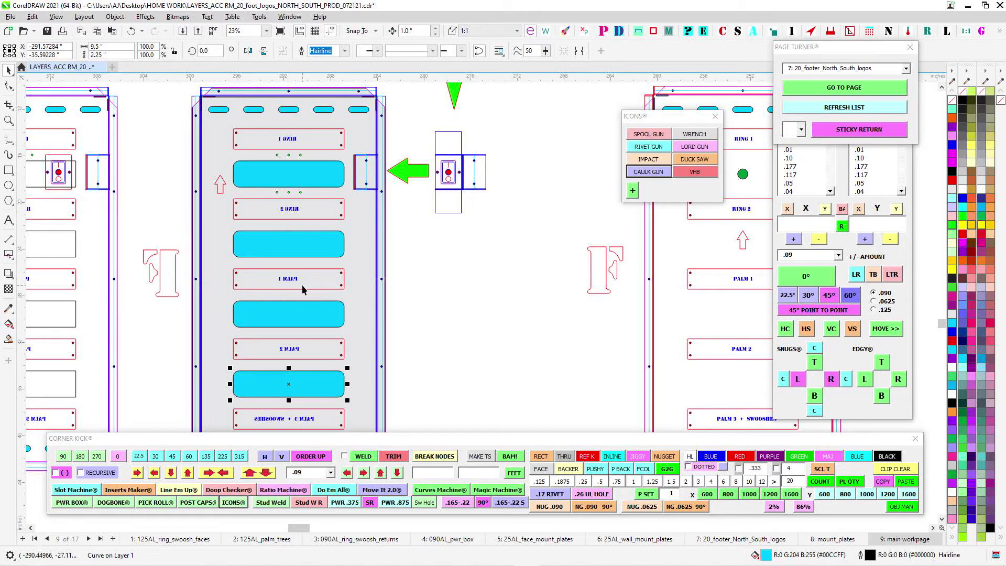
- Return to the F panels and compare the green hole on the nameplate panel with the one on the gray panel
scroll(282, 227, "down", 2)
left_click_drag(532, 241, 254, 283)
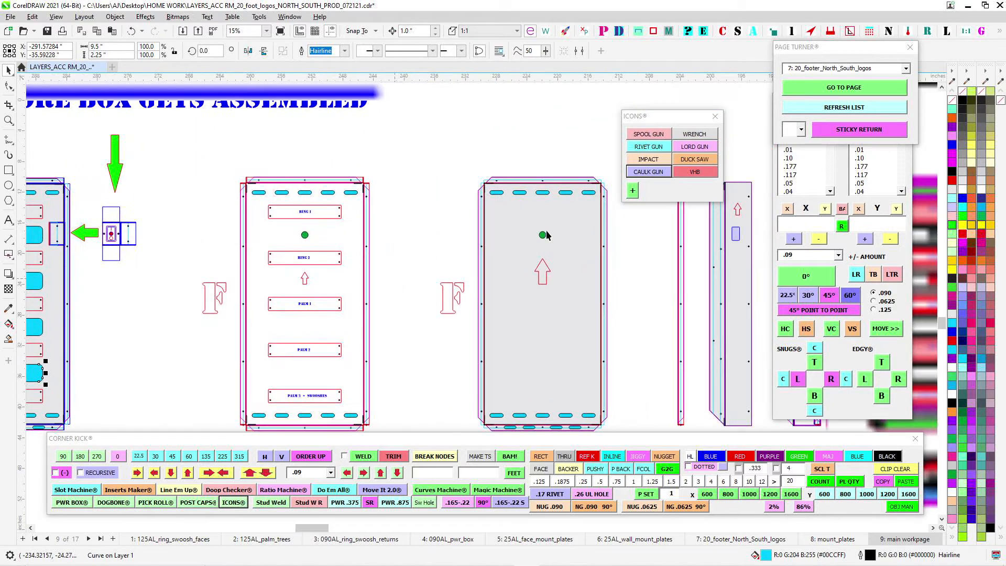
scroll(546, 231, "up", 2)
scroll(504, 338, "down", 2)
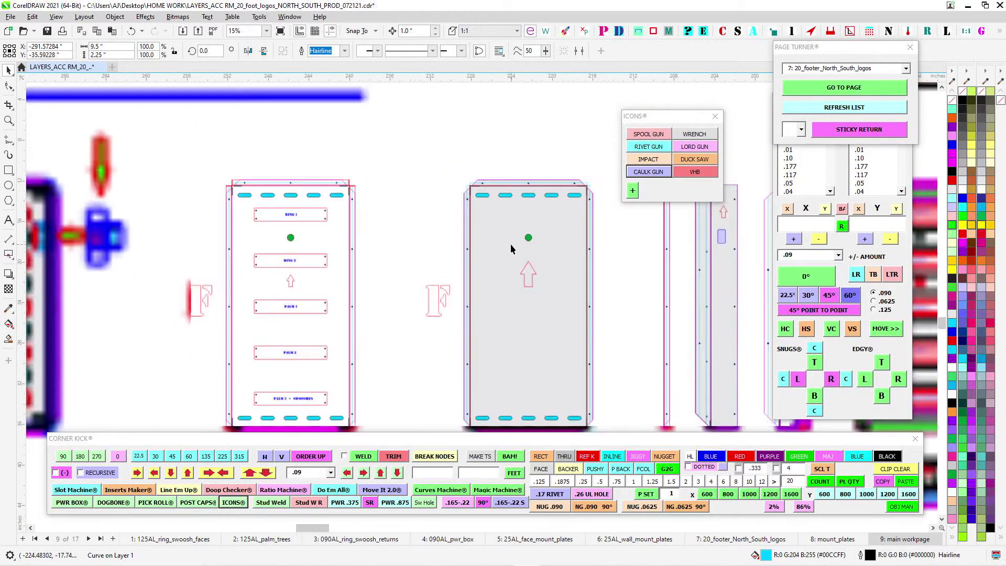
left_click_drag(483, 198, 343, 261)
scroll(370, 254, "down", 1)
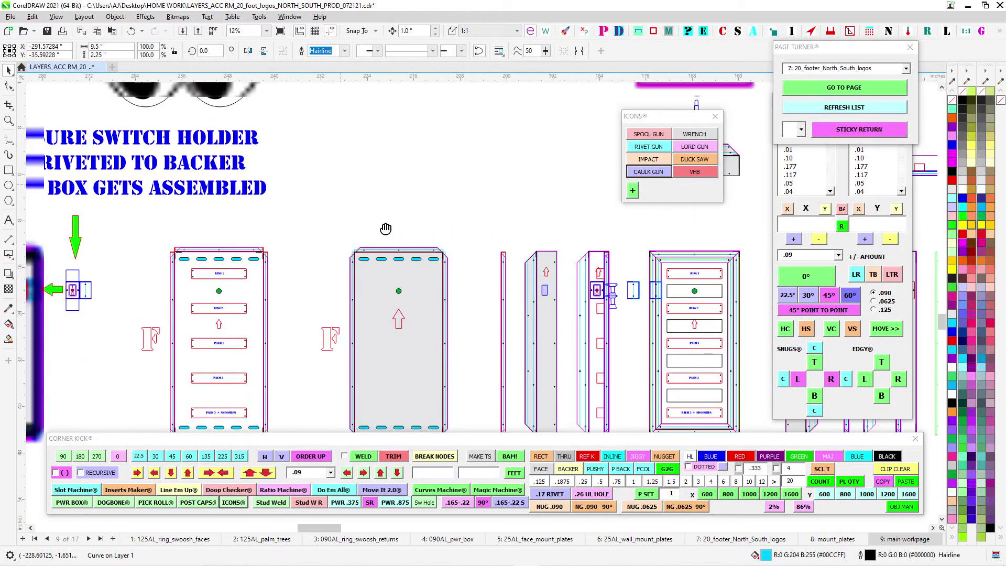
left_click_drag(386, 227, 430, 275)
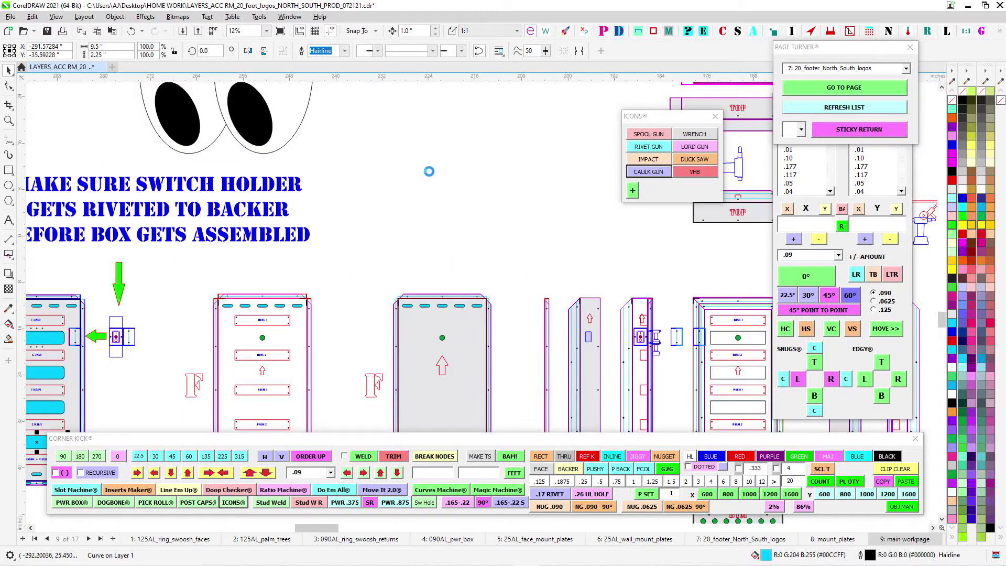
- Save the production drawing from the main workpage
scroll(428, 299, "down", 1)
scroll(429, 251, "down", 1)
left_click_drag(405, 153, 513, 287)
scroll(513, 287, "down", 5)
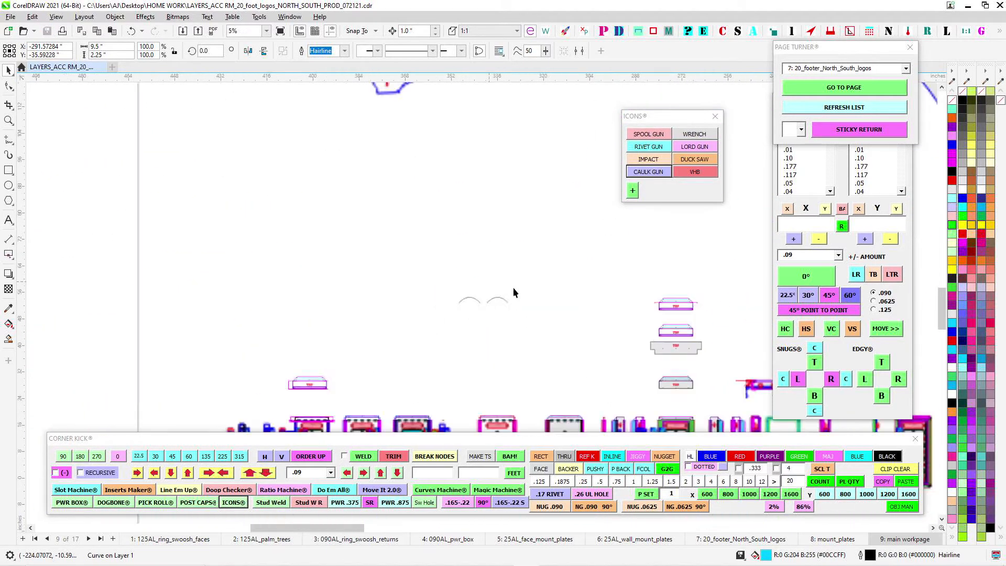
left_click_drag(545, 163, 397, 286)
key("ctrl+s")
- Examine the reversed palm back with the cyan rectangular opening, its separate cover plate and the neighboring palm parts
left_click_drag(303, 149, 303, 324)
left_click_drag(246, 231, 398, 241)
scroll(398, 241, "up", 5)
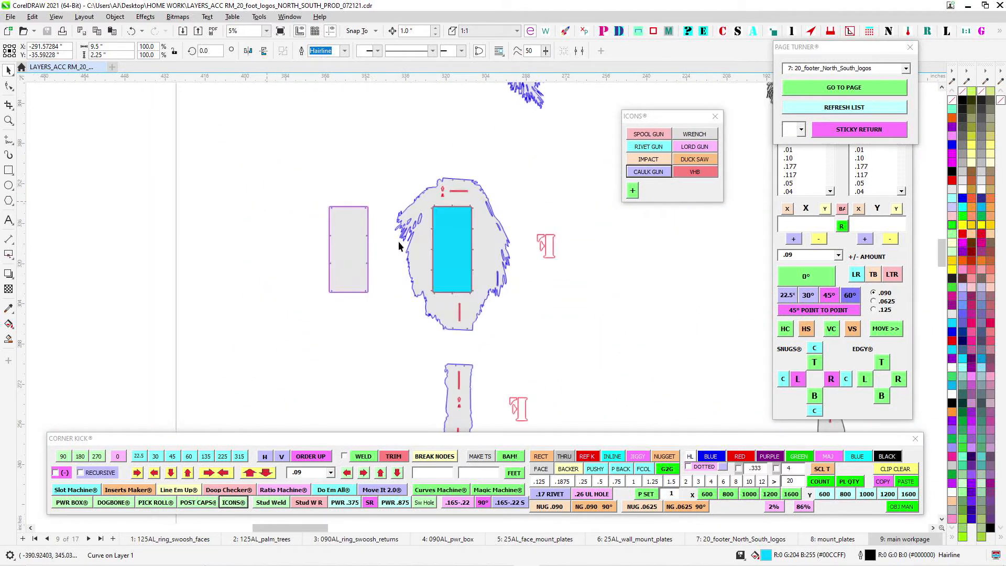
left_click_drag(518, 205, 406, 237)
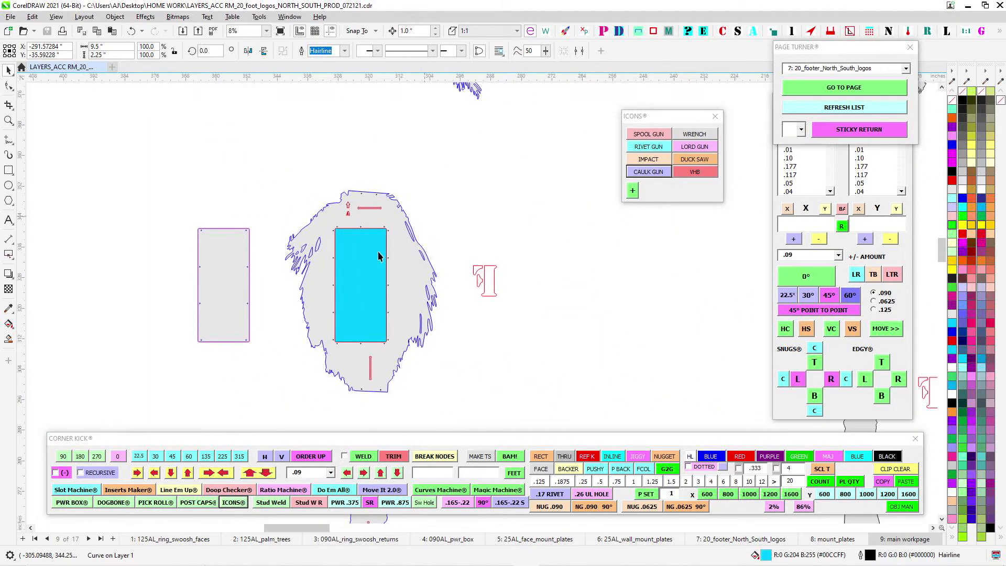
scroll(480, 221, "down", 2)
left_click_drag(480, 221, 291, 286)
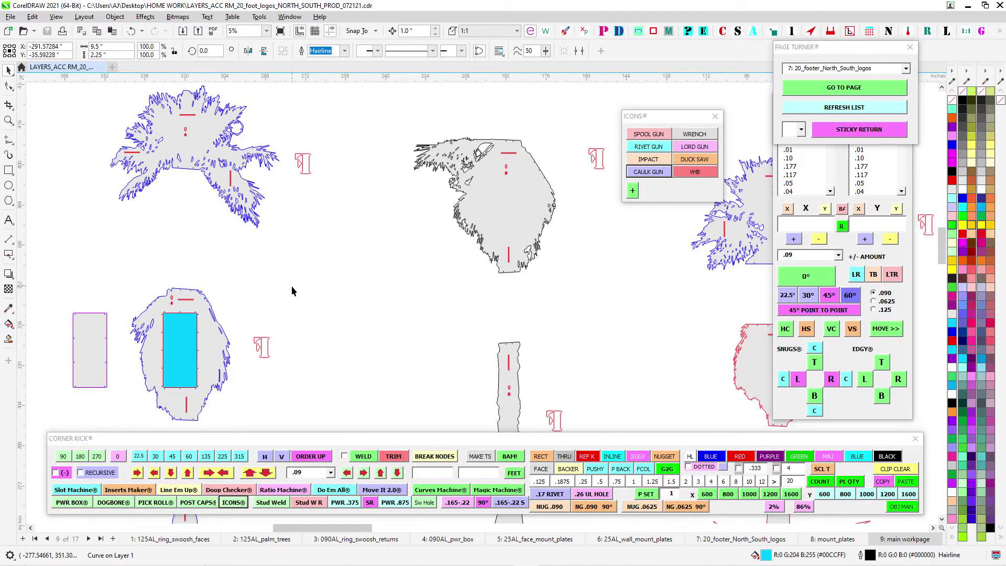
left_click_drag(441, 292, 395, 194)
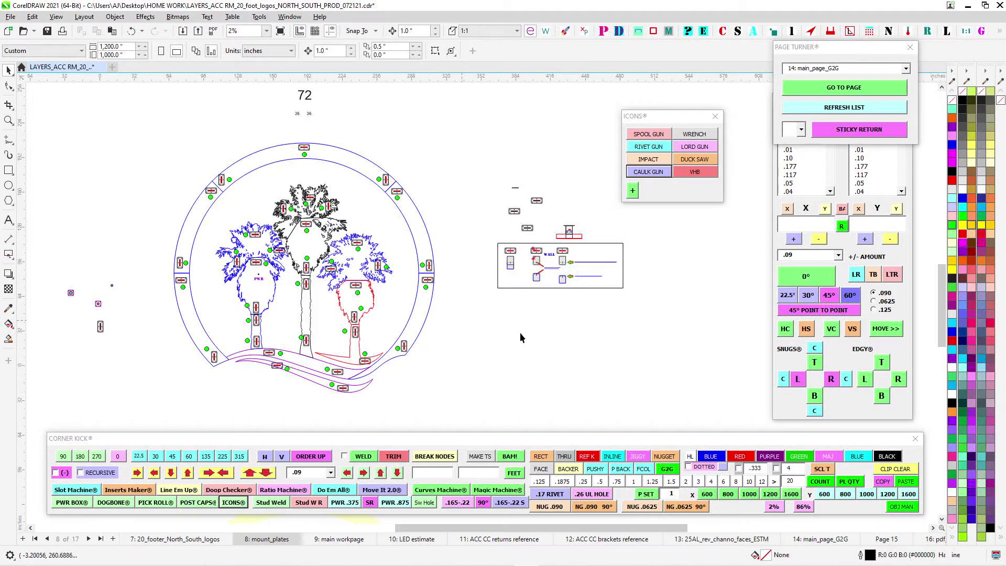
- Look over the ring and palm layout on the mount_plates page and go to the main_page_G2G page
mouse_move(517, 348)
left_mouse_down()
mouse_move(553, 344)
mouse_move(539, 257)
left_mouse_up()
scroll(362, 318, "up", 2)
scroll(542, 258, "down", 1)
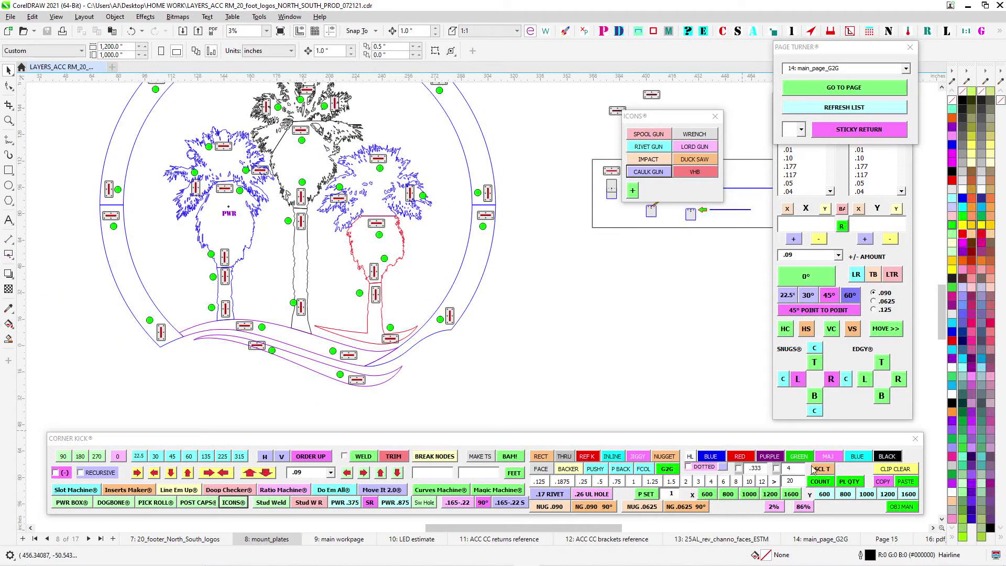
left_click(891, 91)
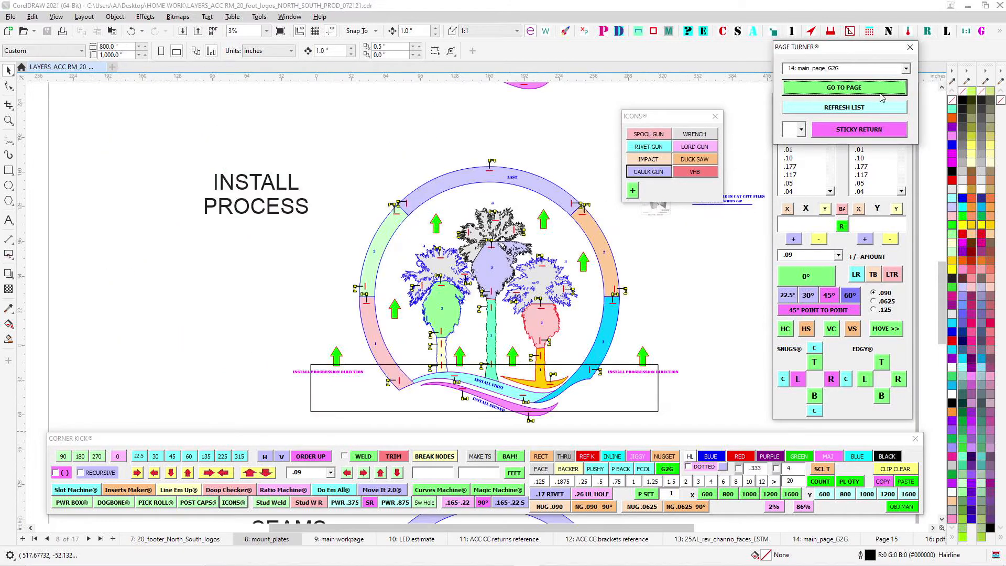
- Move the wide black rectangle straight down to the lower edge of the INSTALL SECOND swoosh
left_click_drag(582, 386, 524, 249)
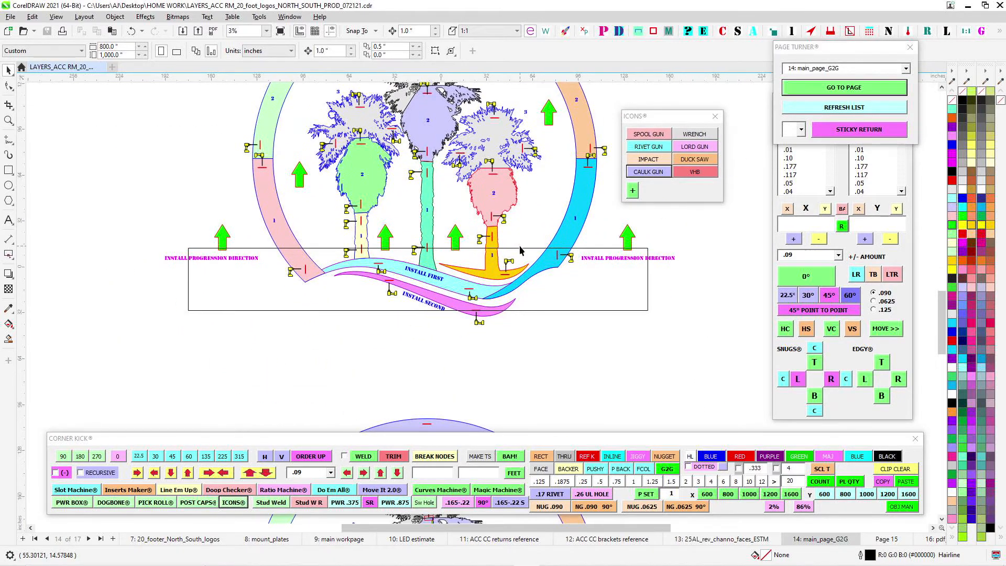
scroll(524, 250, "up", 1)
left_click(524, 249)
key("Down")
key("Down")
key("Down")
key("Down")
key("Down")
key("Down")
key("Down")
key("Down")
key("Down")
key("Down")
key("Down")
key("Down")
key("Down")
key("Down")
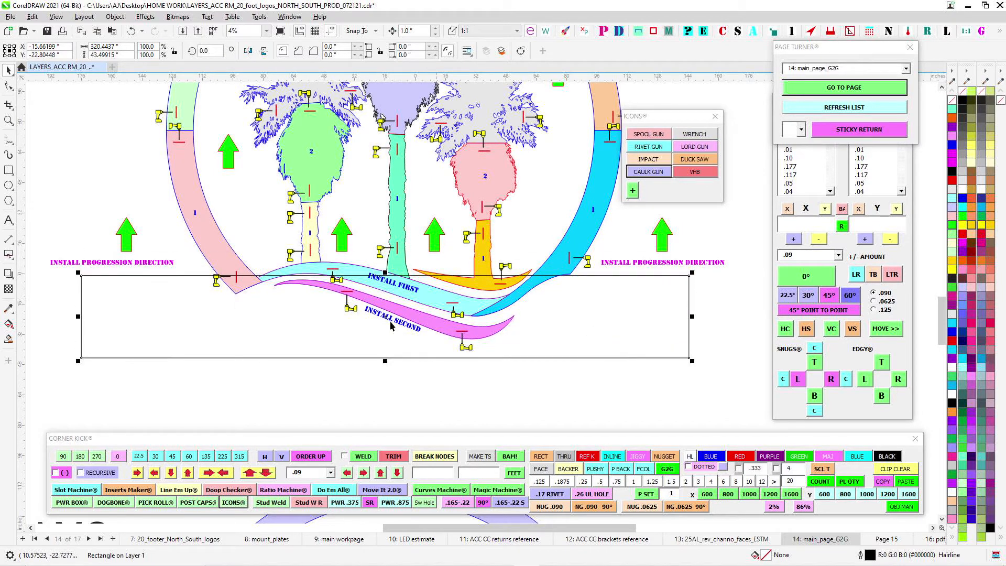
scroll(396, 293, "up", 1)
key("Down")
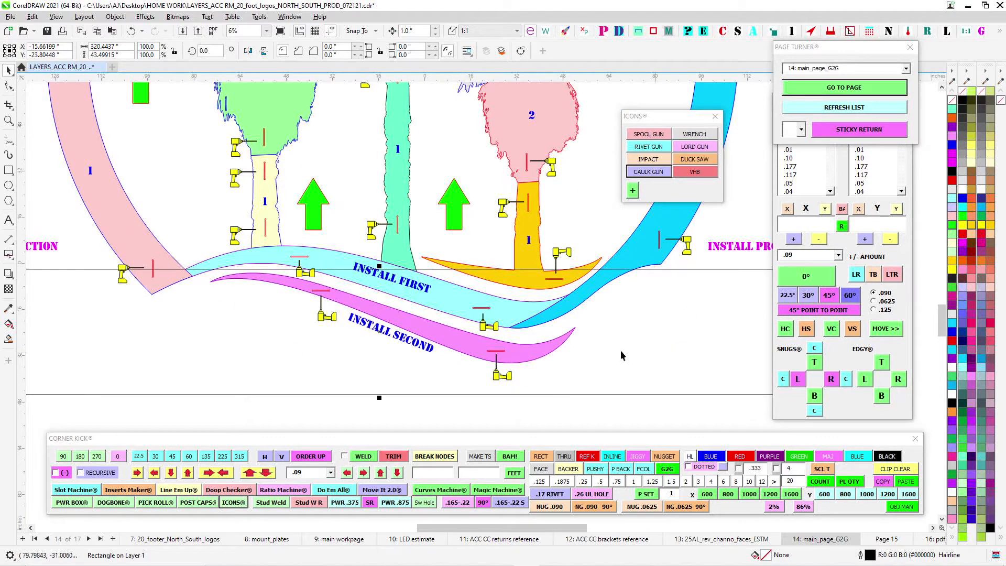
key("Down")
key("Down")
key("Down")
key("Down")
key("Down")
key("Down")
key("Down")
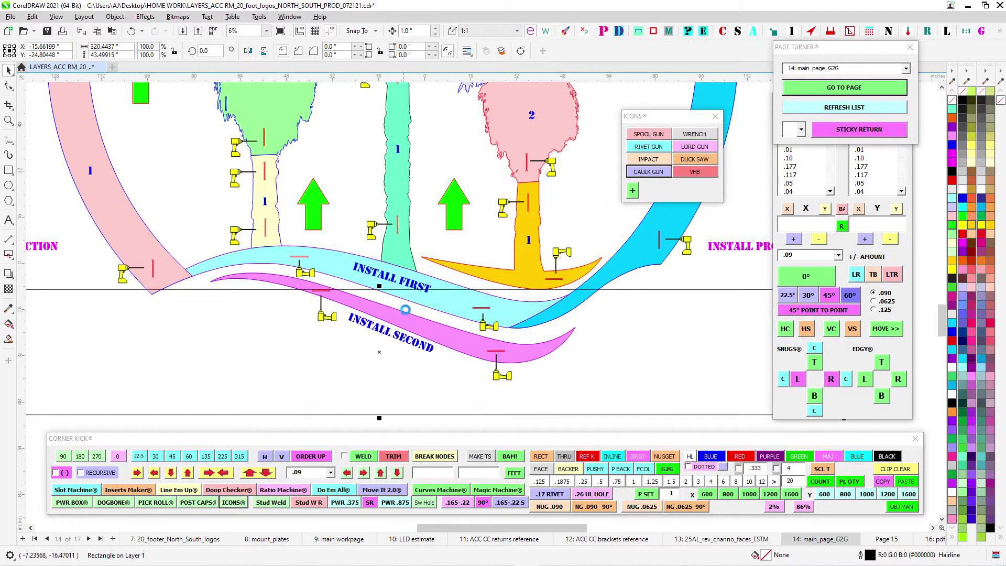
key("Down")
key("Down")
key("Down")
key("Down")
key("Down")
key("Down")
key("Down")
key("Down")
key("Down")
key("Down")
key("Down")
key("Down")
key("Down")
key("Down")
key("Down")
key("Down")
key("Down")
key("Down")
key("Down")
key("Down")
- Select the cyan swoosh, the magenta swoosh and the INSTALL FIRST label to check their install order
left_click(432, 297)
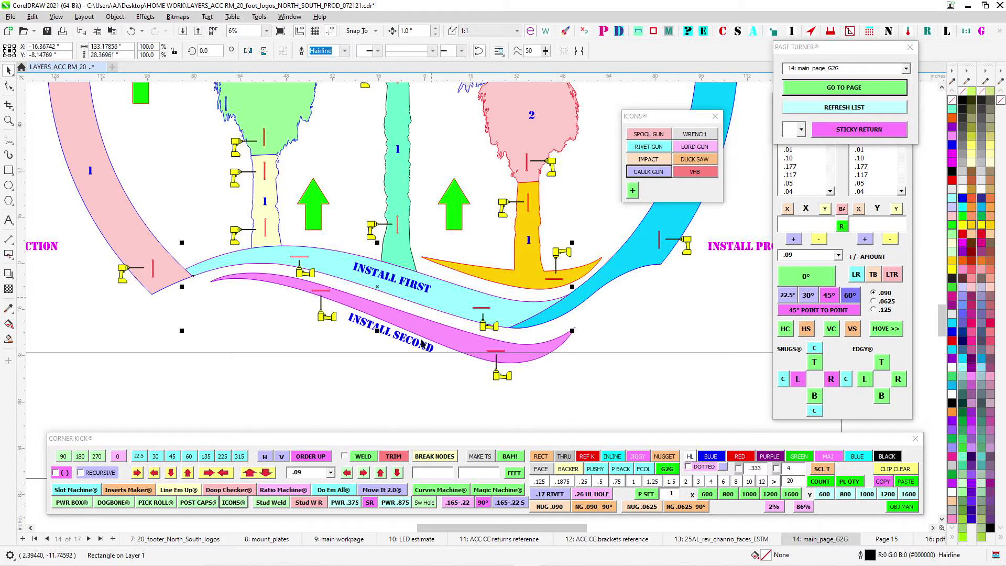
left_click(419, 330)
left_click(426, 289)
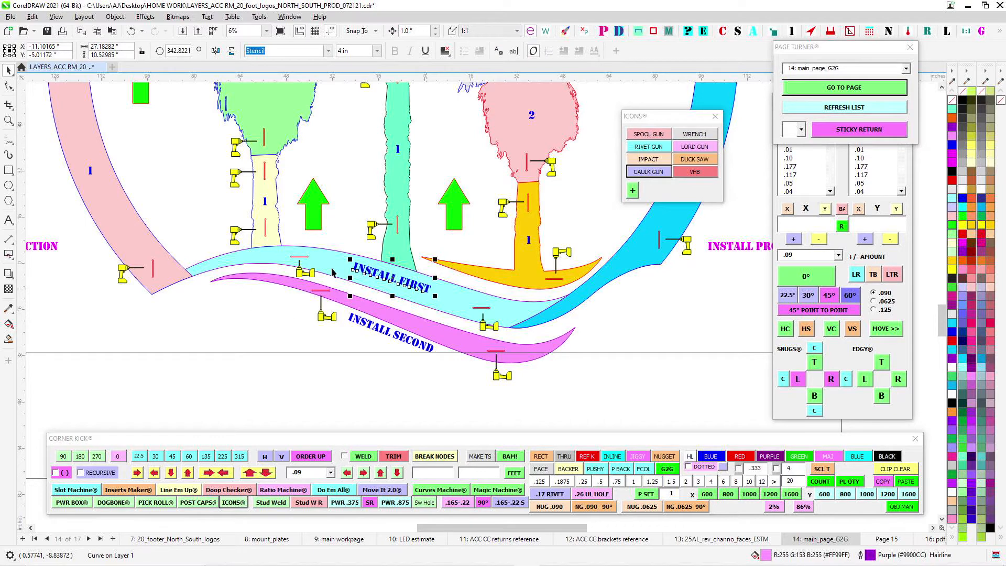
- Examine the drill icons and bracket slots around the seam between the pink and green ring sections
scroll(531, 315, "down", 2)
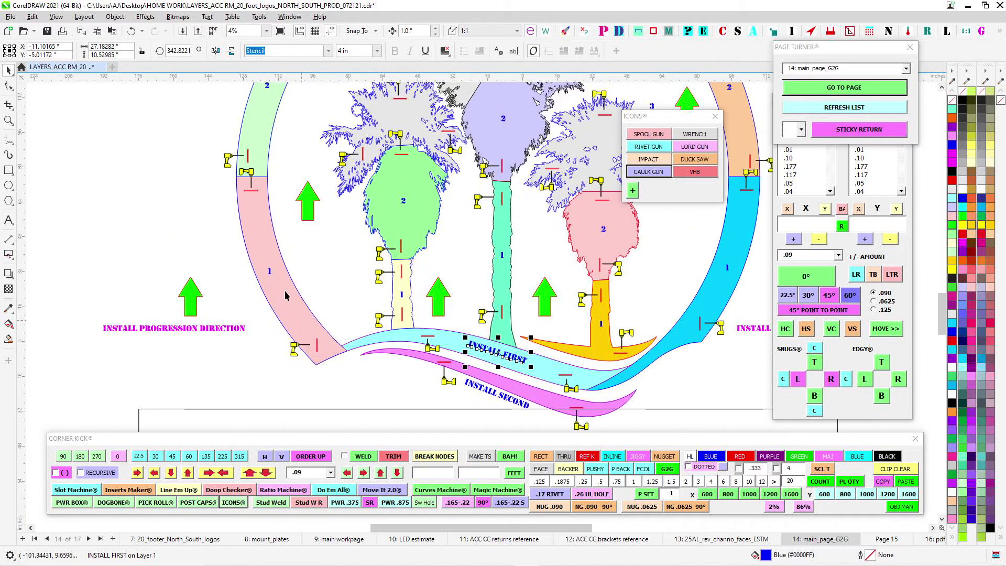
left_click_drag(251, 129, 264, 250)
left_click(345, 207)
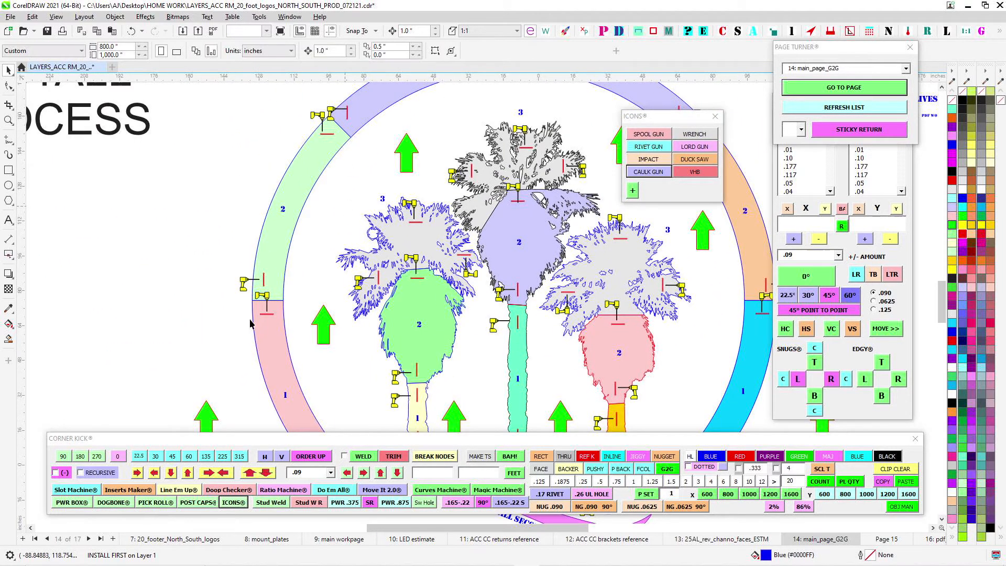
scroll(257, 281, "up", 2)
scroll(282, 338, "up", 1)
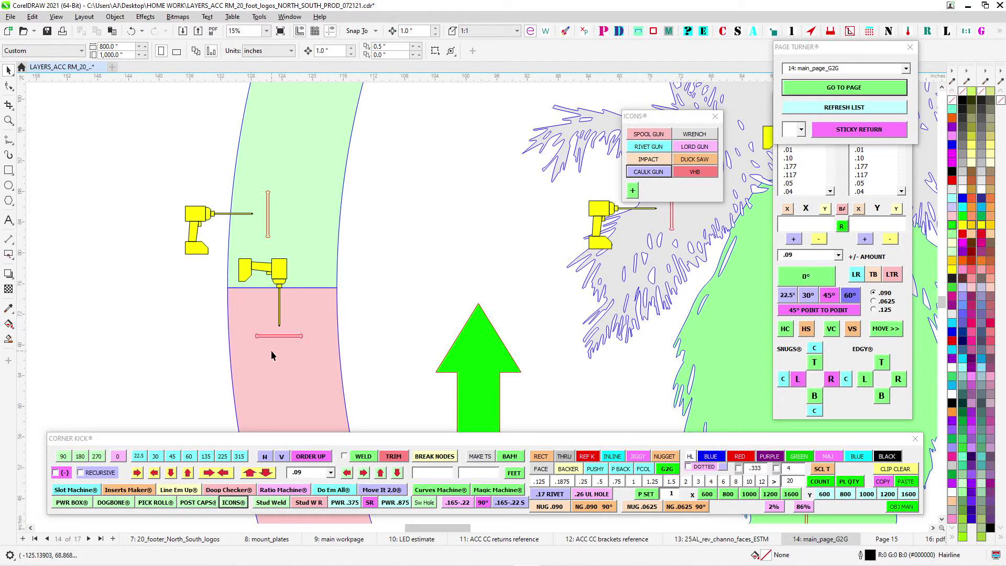
scroll(334, 324, "down", 3)
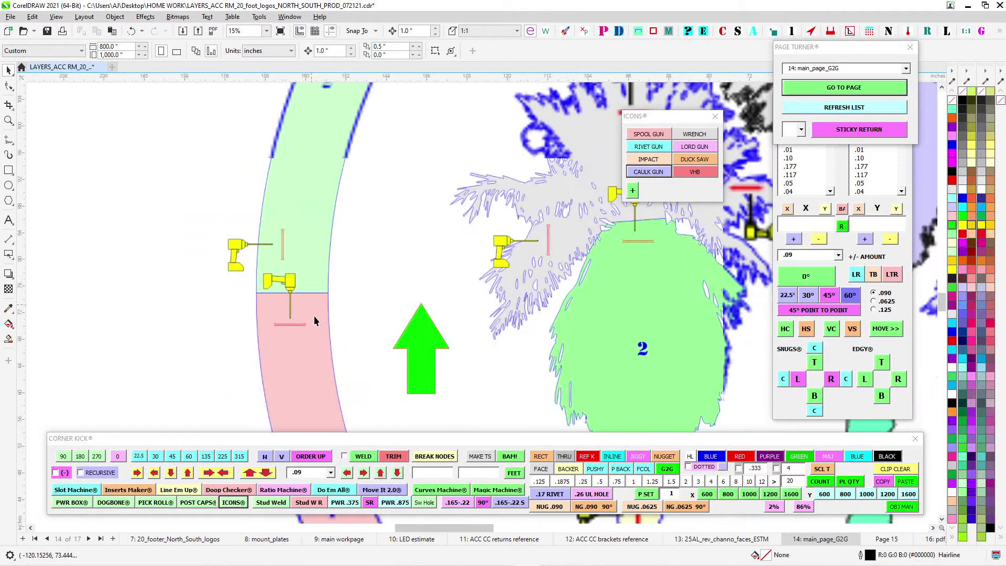
- Open the mount_plates page and select the .25 x 6 dog bone slot on the horizontal plate below the ring seam
left_click(906, 69)
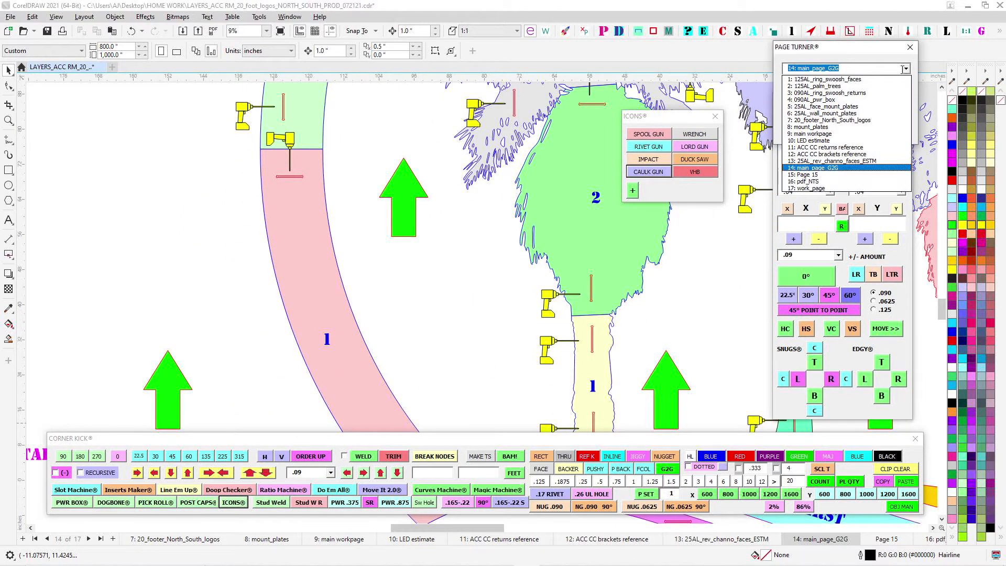
left_click(812, 126)
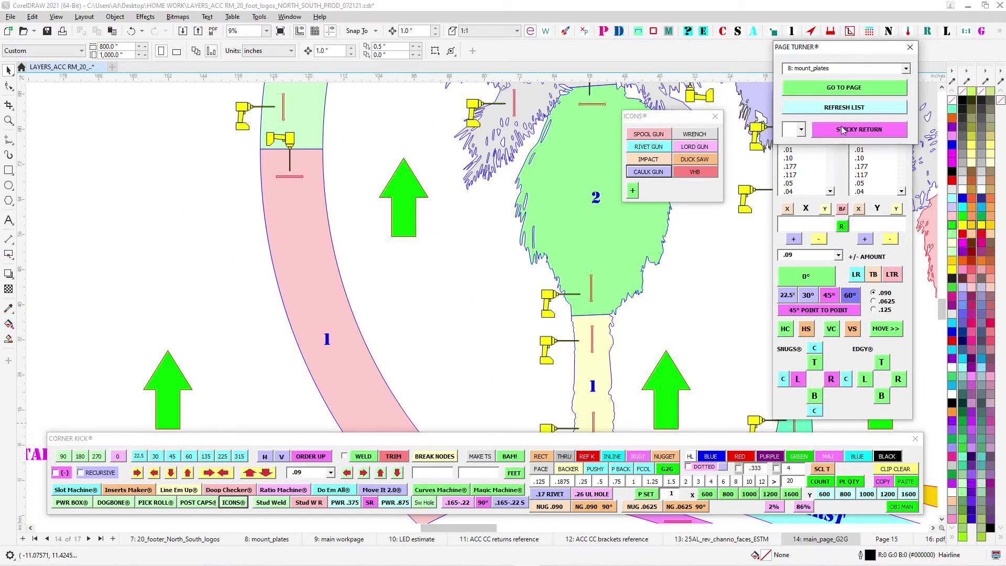
scroll(416, 306, "up", 8)
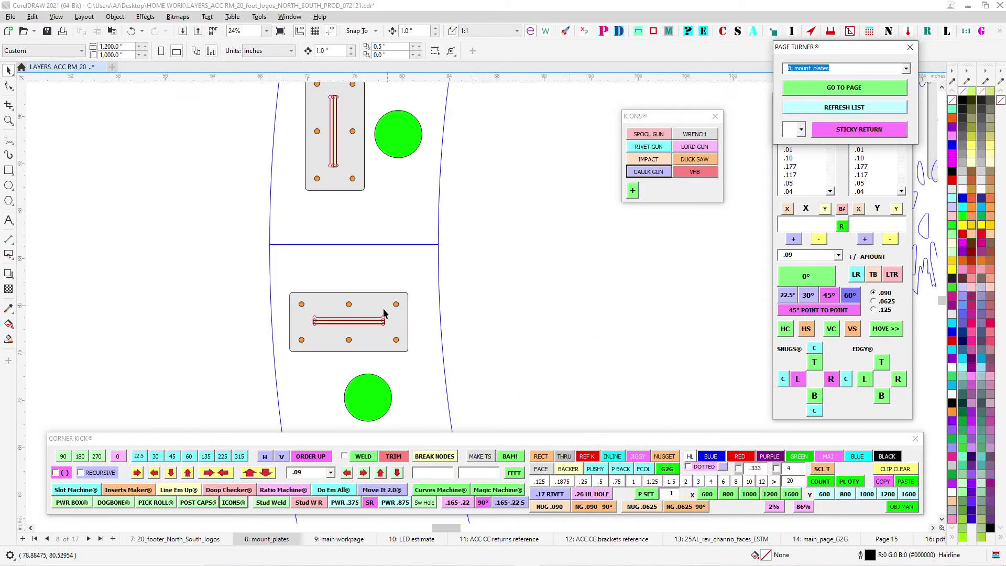
left_click(385, 325)
scroll(363, 329, "up", 2)
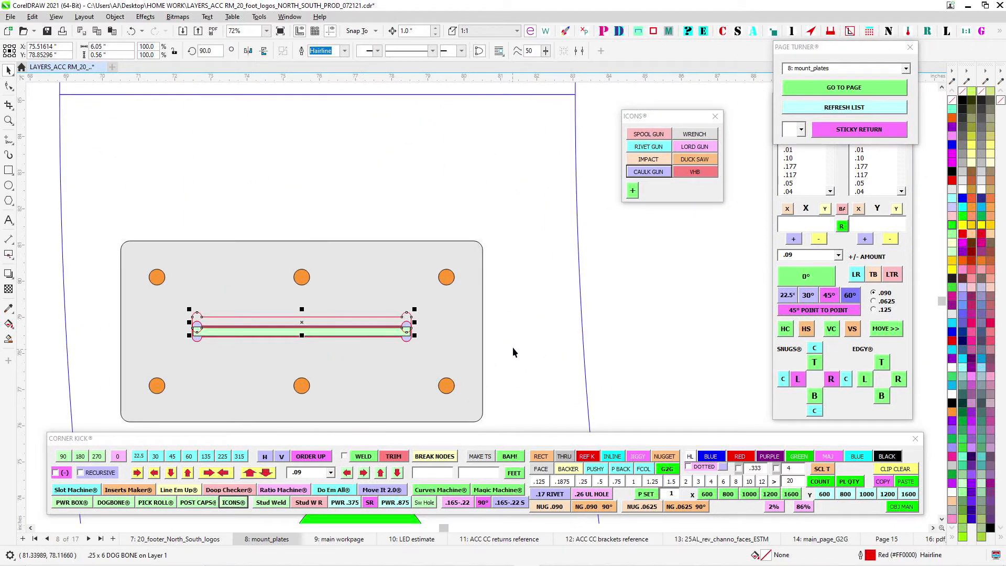
- Select the horizontal mounting plate's group and examine its slot and holes relative to the ring seam and green circle
key("Up")
key("Down")
left_click(386, 332)
scroll(306, 304, "down", 3)
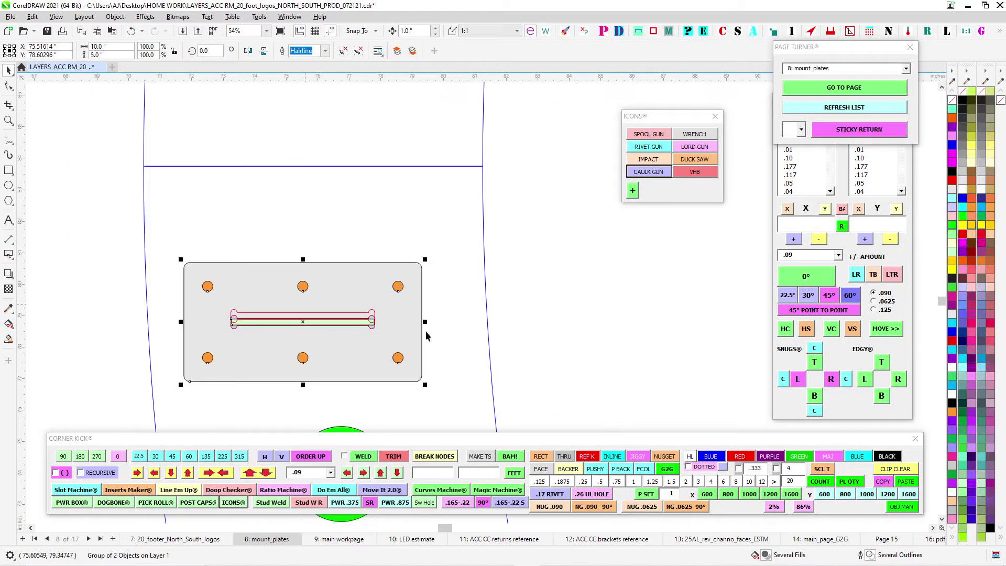
scroll(357, 309, "down", 1)
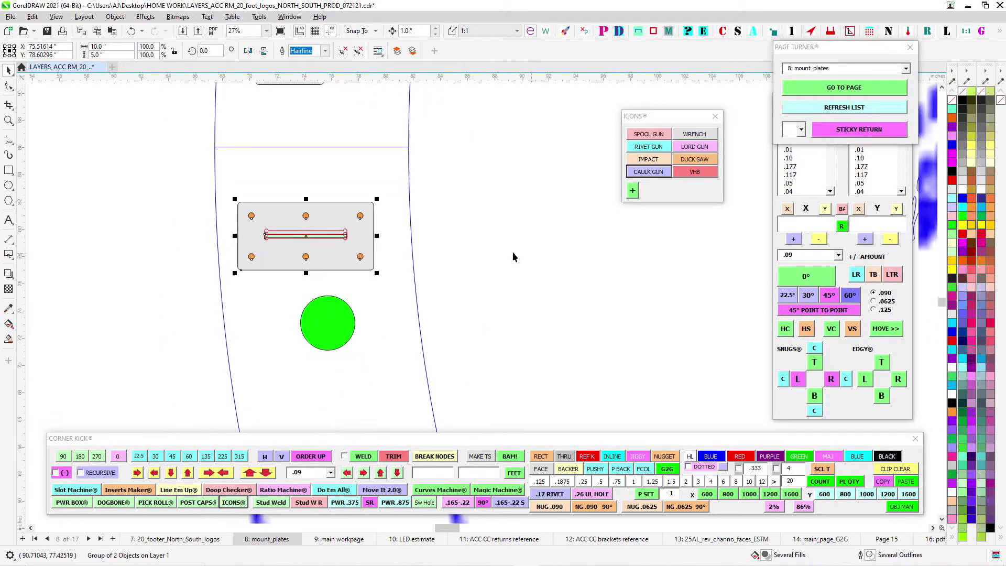
scroll(291, 199, "up", 1)
scroll(303, 288, "down", 1)
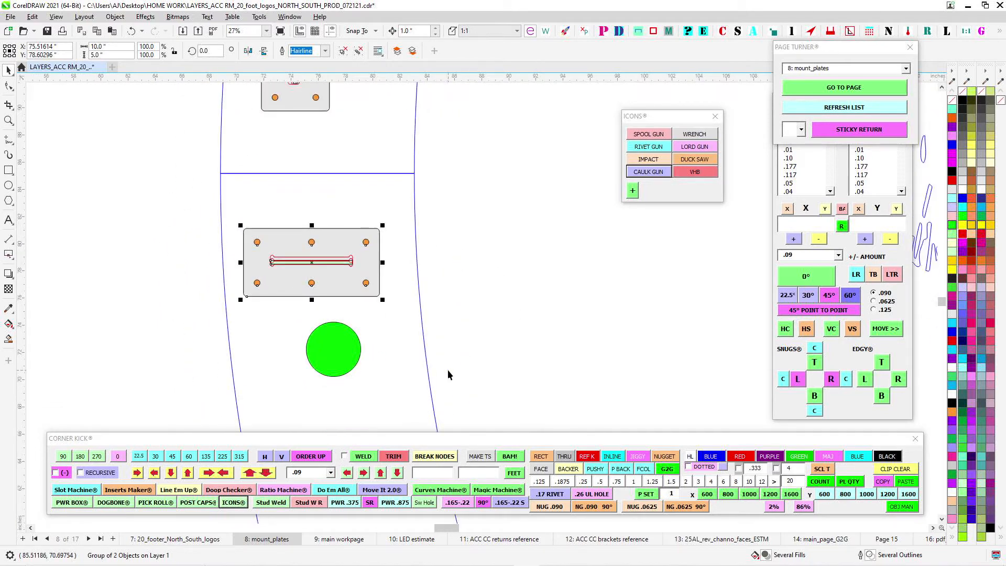
- Examine the slot and holes of the vertical mounting plate at the ring's lower-left tip
left_click_drag(449, 375, 472, 100)
scroll(508, 357, "down", 1)
left_click_drag(511, 398, 340, 92)
scroll(443, 382, "up", 1)
left_click_drag(551, 413, 497, 262)
scroll(497, 262, "up", 1)
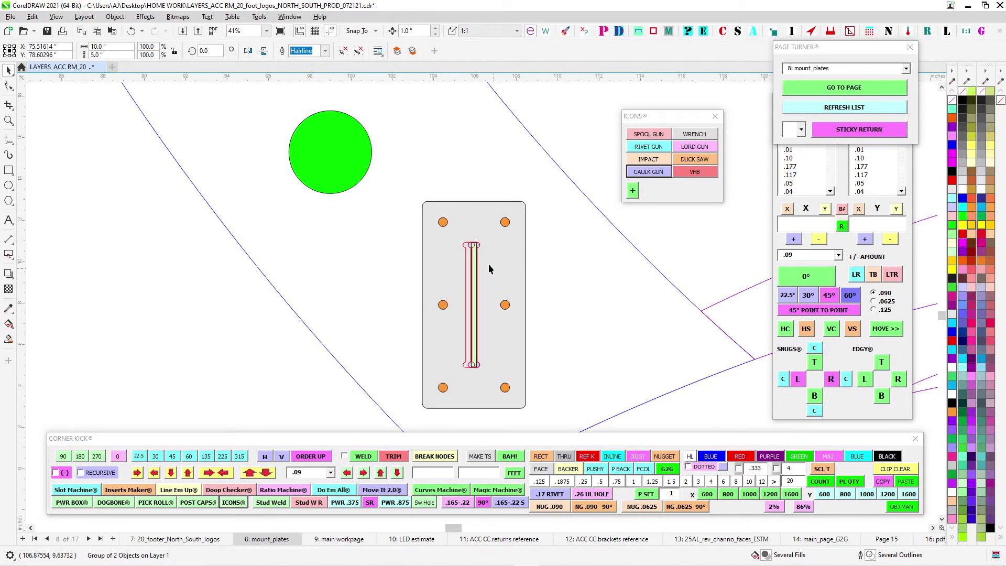
scroll(484, 262, "up", 1)
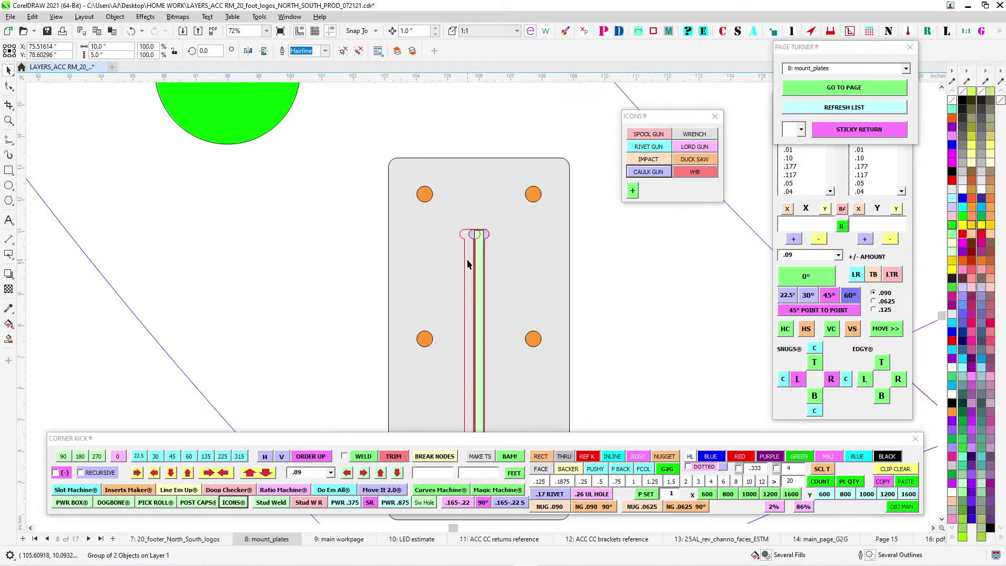
scroll(483, 258, "down", 1)
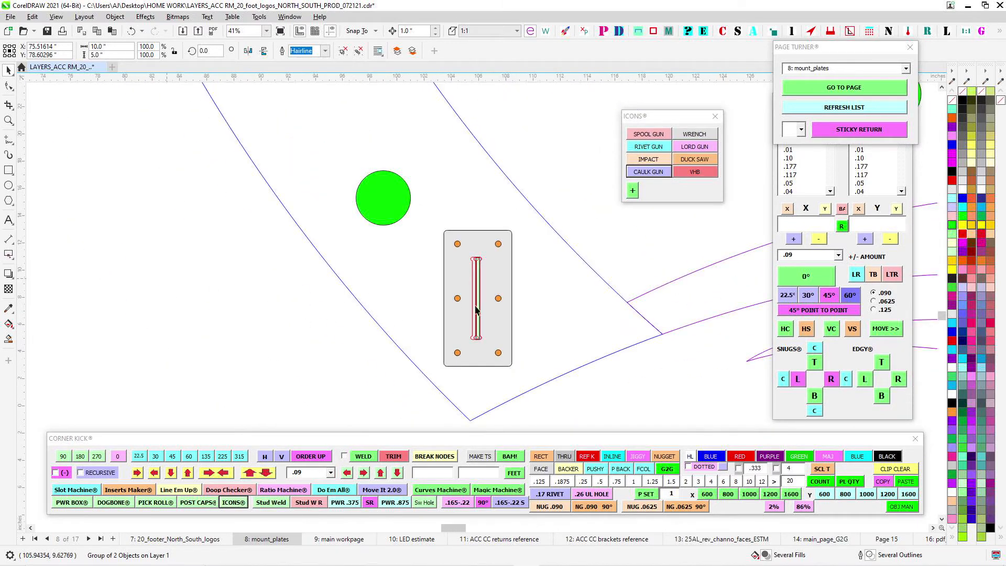
- Examine the horizontal mounting plates and green circles along the two swooshes, clearing the plate selection
scroll(468, 293, "down", 1)
left_click_drag(654, 317, 225, 227)
scroll(474, 280, "up", 1)
left_click_drag(472, 222, 420, 239)
scroll(425, 252, "up", 1)
scroll(381, 274, "down", 1)
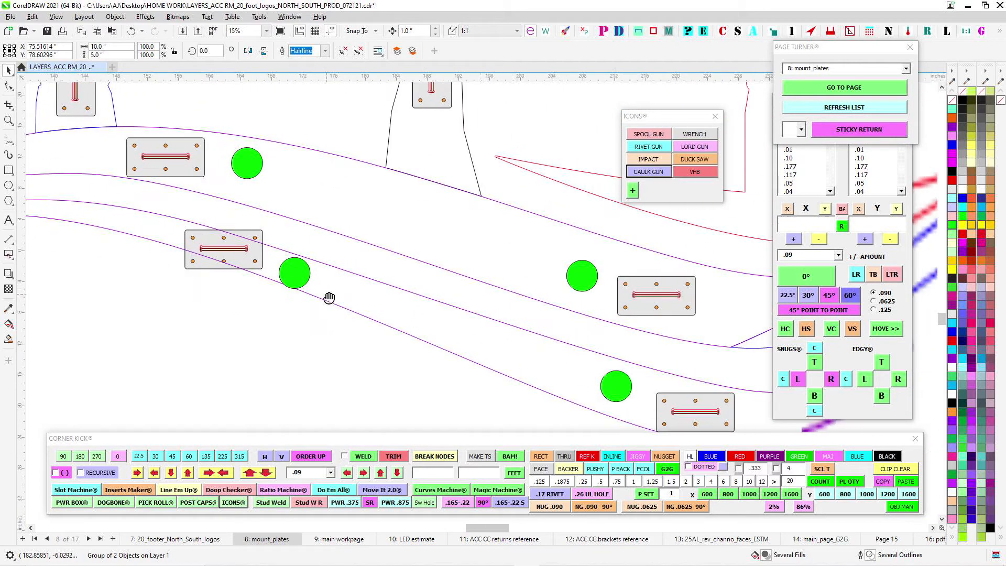
scroll(352, 272, "down", 1)
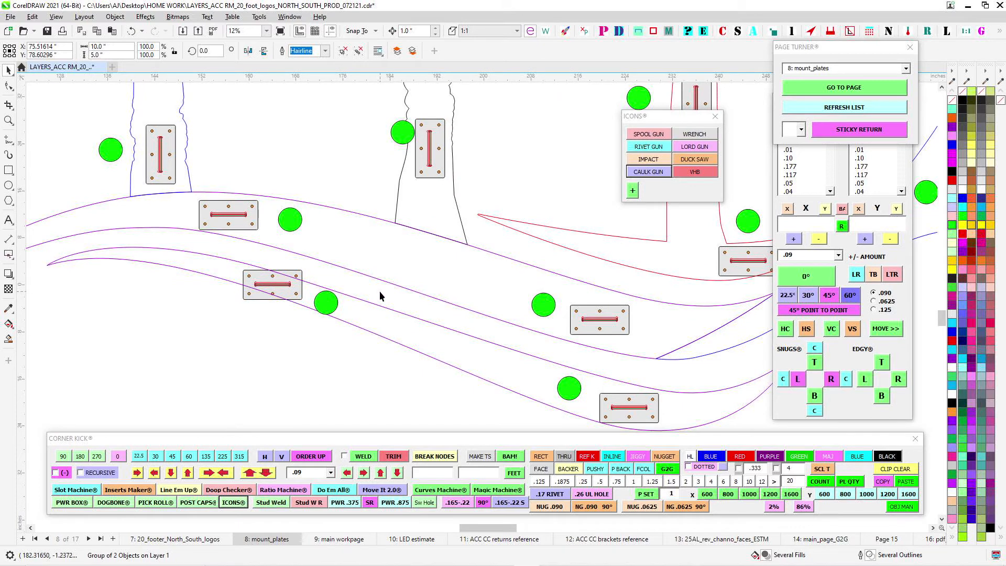
scroll(380, 296, "down", 1)
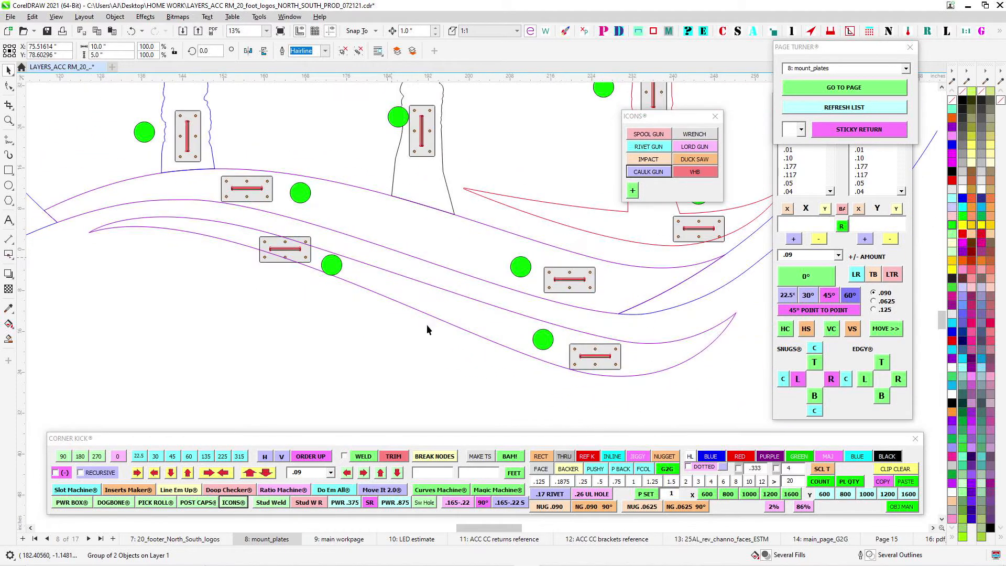
left_click(428, 305)
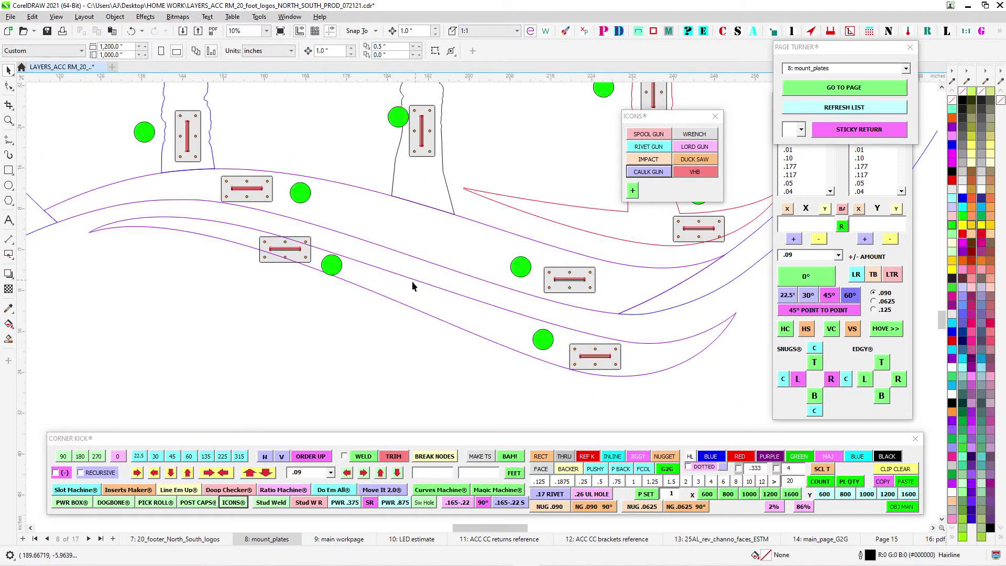
scroll(413, 286, "down", 1)
- On the main_page_G2G page, swap the labels so INSTALL SECOND sits on the cyan swoosh and INSTALL FIRST on the magenta swoosh
left_click(906, 69)
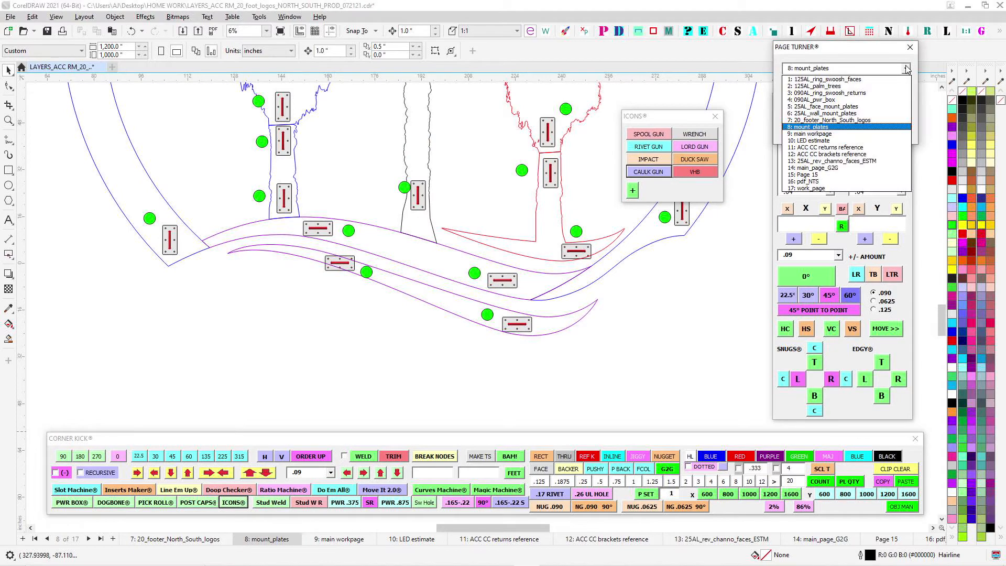
left_click(818, 168)
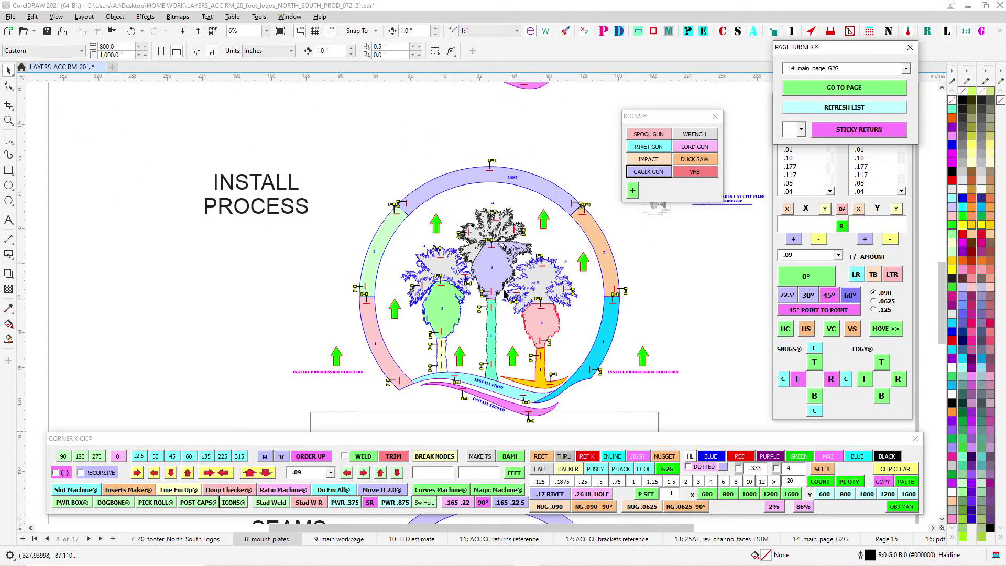
scroll(506, 296, "up", 2)
scroll(505, 308, "up", 2)
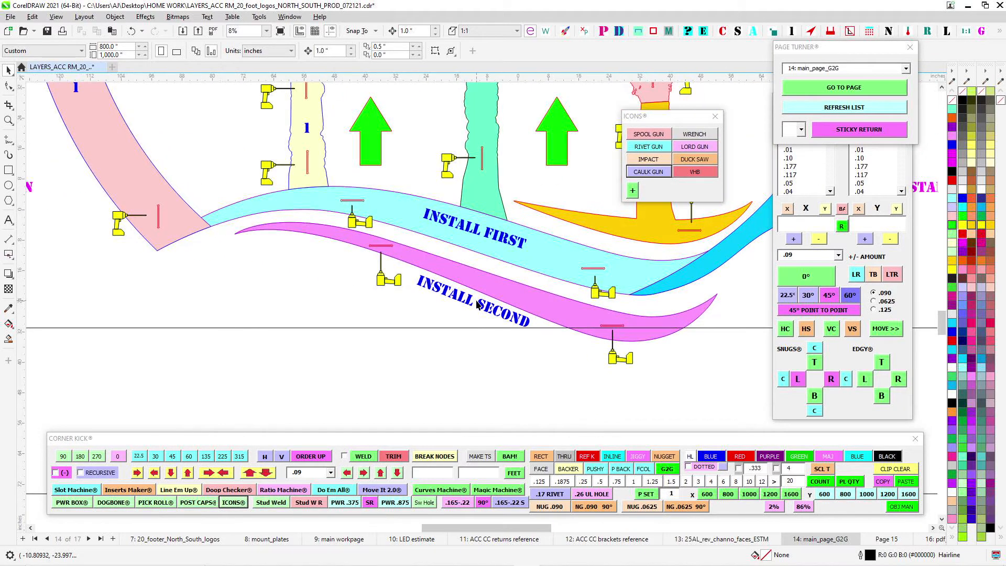
left_click_drag(440, 295, 479, 282)
left_click(460, 225)
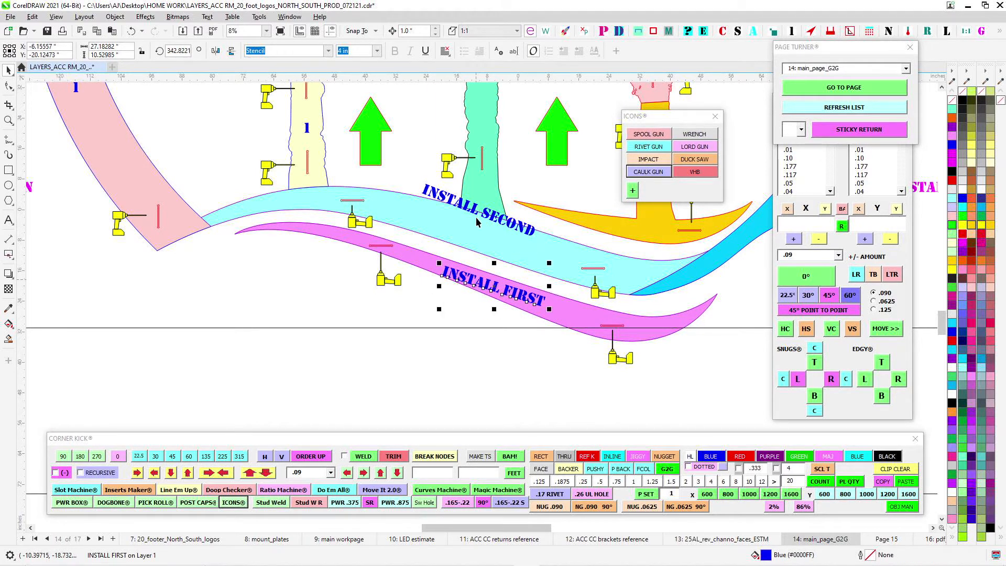
left_click_drag(474, 211, 473, 235)
scroll(480, 274, "up", 1)
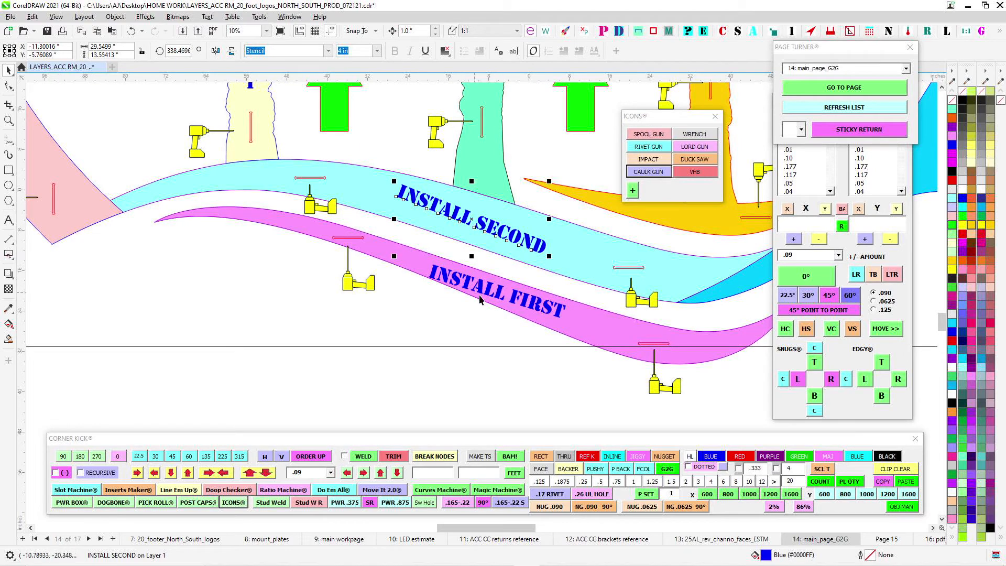
- Return to the mount_plates page and select the .25 x 6 dog bone slot on the lower swoosh's left-hand plate
scroll(350, 220, "down", 9)
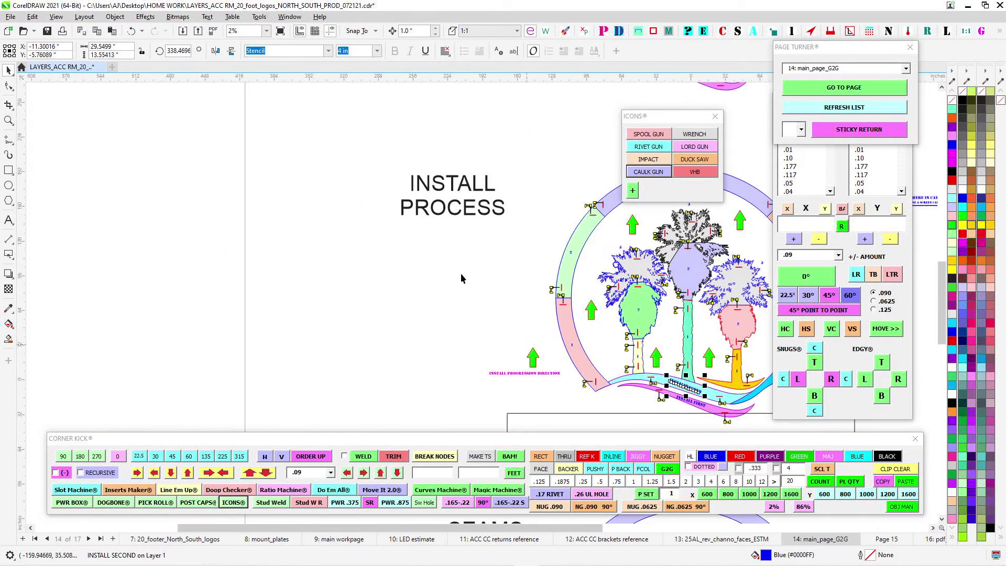
left_click(906, 69)
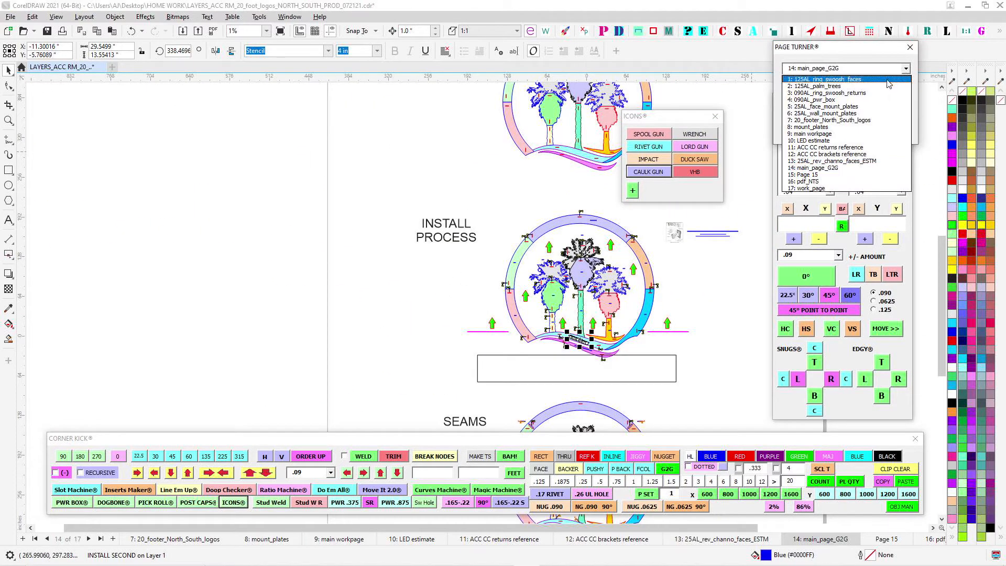
left_click(838, 127)
scroll(439, 355, "up", 14)
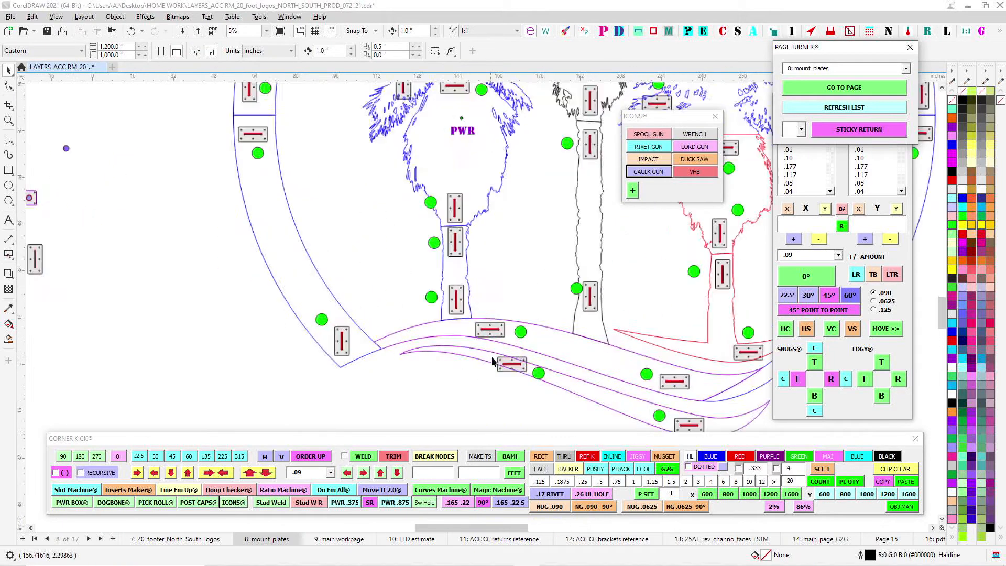
left_click(520, 361)
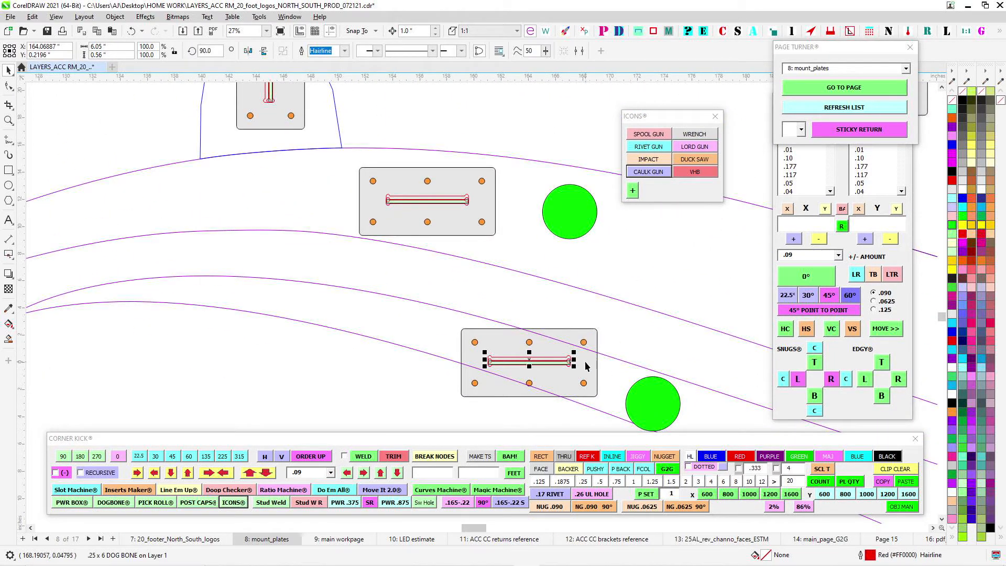
left_click_drag(473, 286, 309, 324)
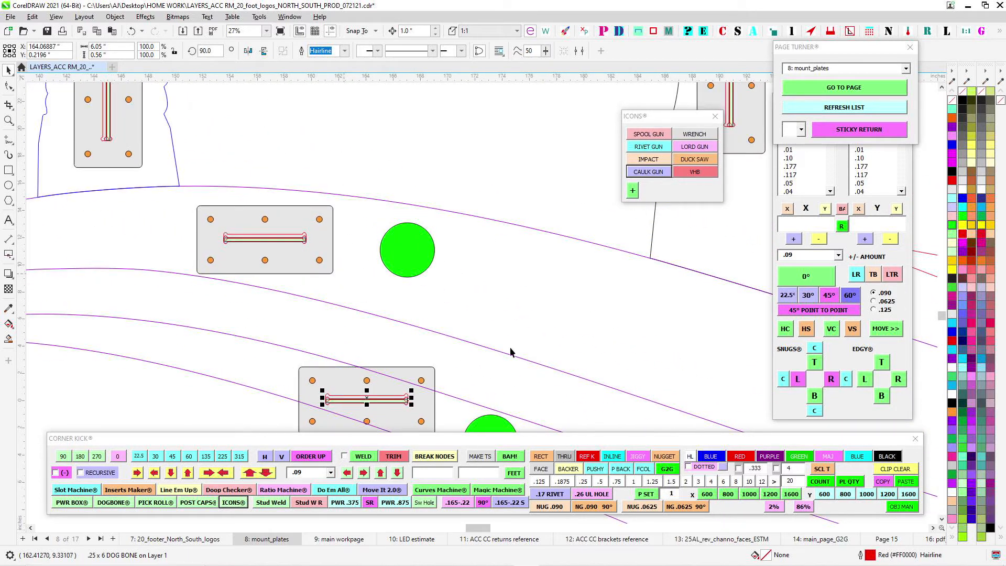
scroll(335, 359, "up", 1)
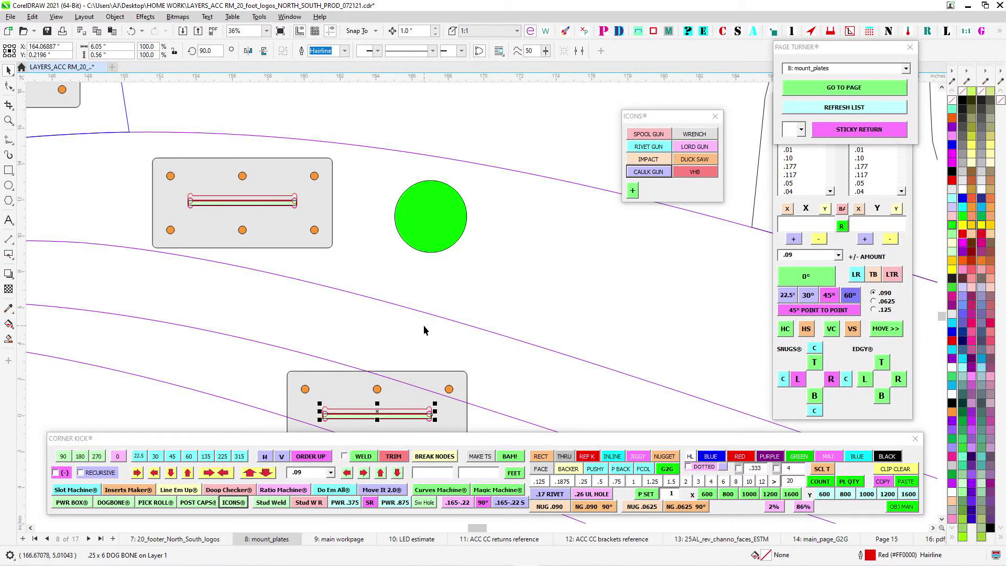
- Compare the slot positions on the remaining horizontal mounting plates of the upper and lower swooshes
scroll(420, 364, "down", 2)
left_click_drag(587, 386, 246, 263)
left_click_drag(591, 362, 388, 192)
scroll(436, 263, "up", 2)
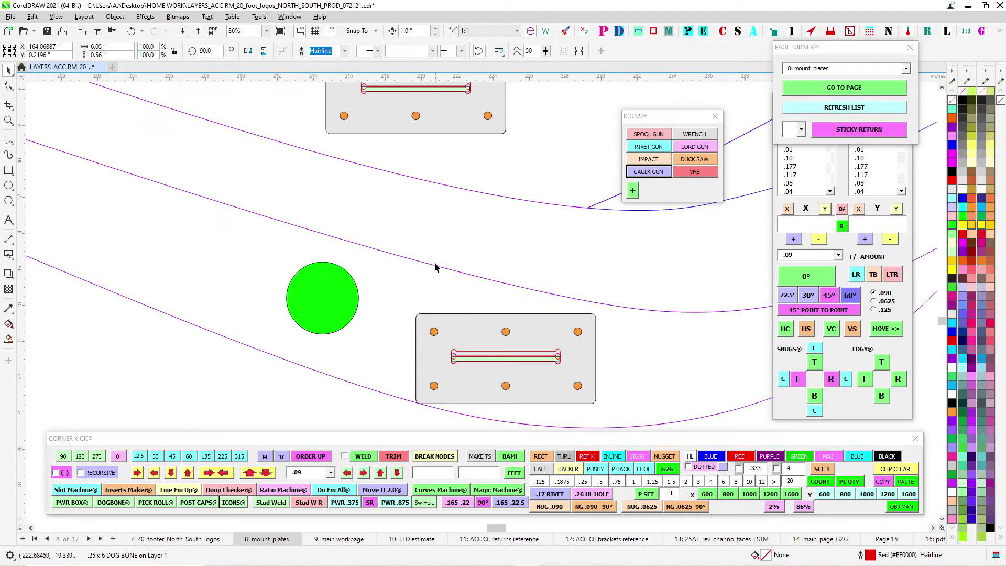
scroll(578, 332, "down", 2)
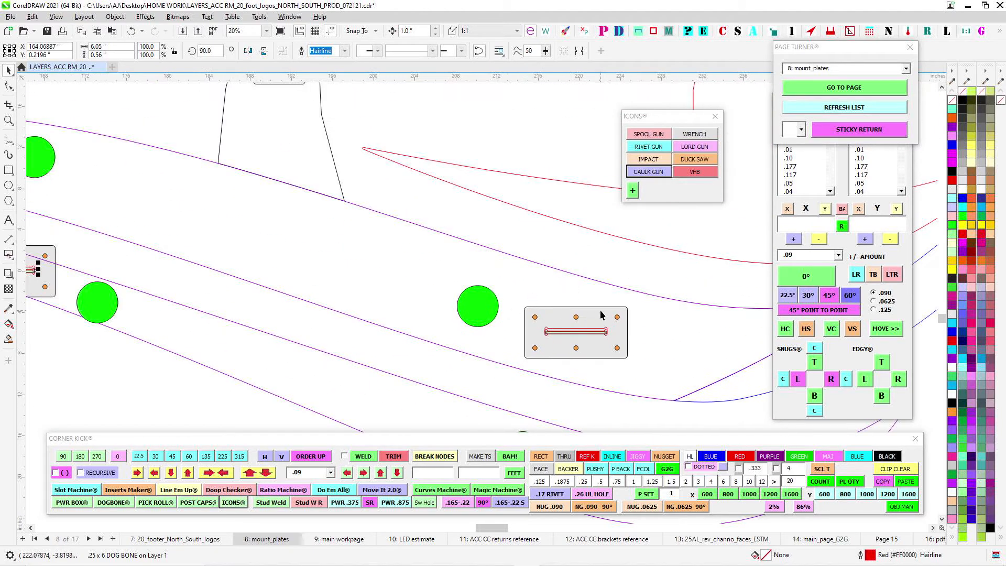
left_click_drag(334, 256, 703, 339)
scroll(369, 197, "up", 1)
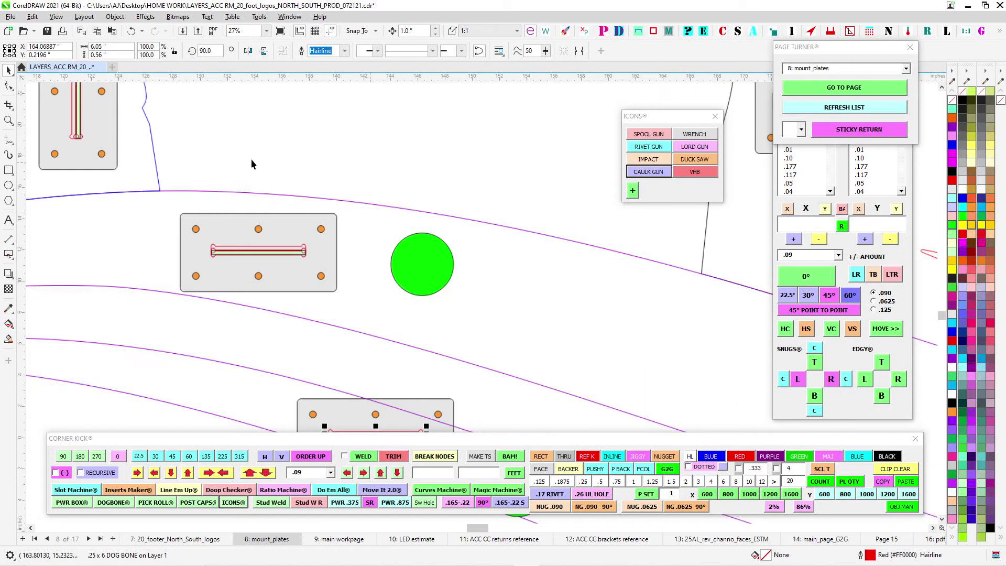
- Select the .25 x 6 dog bone slot on the plate below the middle palm trunk's seam, inspect it, and clear the selection
scroll(322, 222, "down", 1)
left_click_drag(375, 141, 223, 222)
scroll(222, 222, "down", 1)
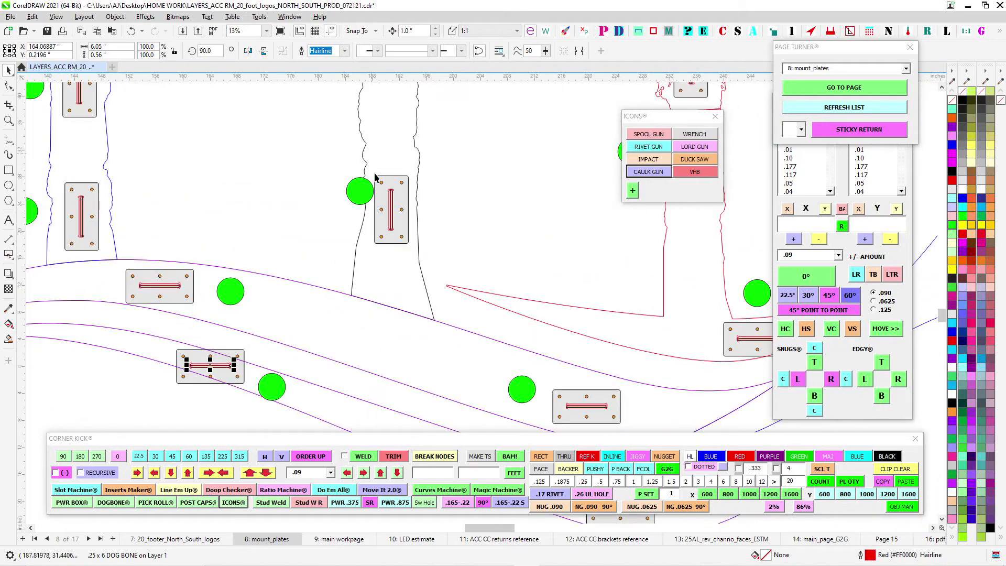
left_click_drag(399, 178, 389, 304)
left_click_drag(401, 214, 386, 366)
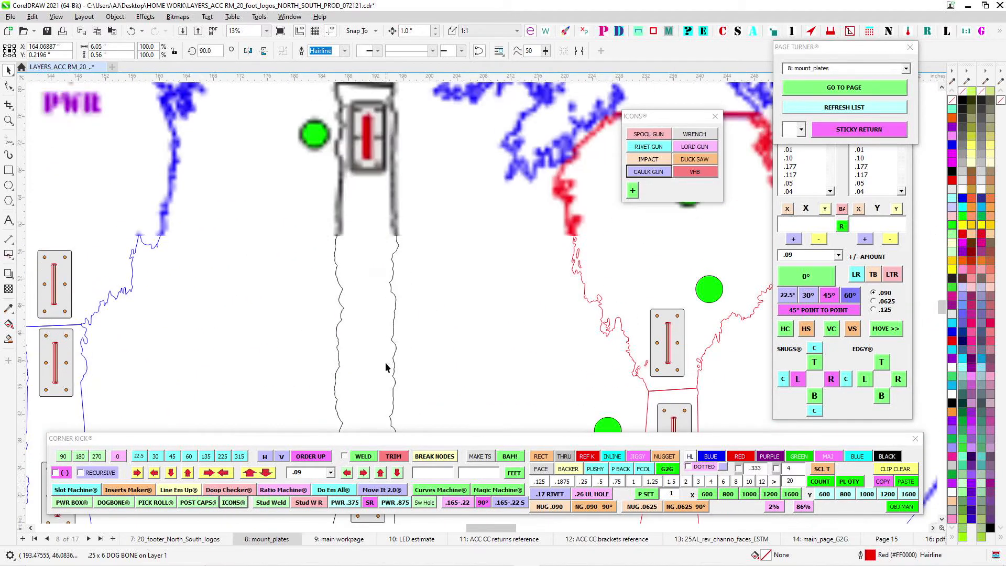
scroll(352, 101, "up", 1)
left_click_drag(360, 73, 390, 199)
scroll(391, 199, "up", 1)
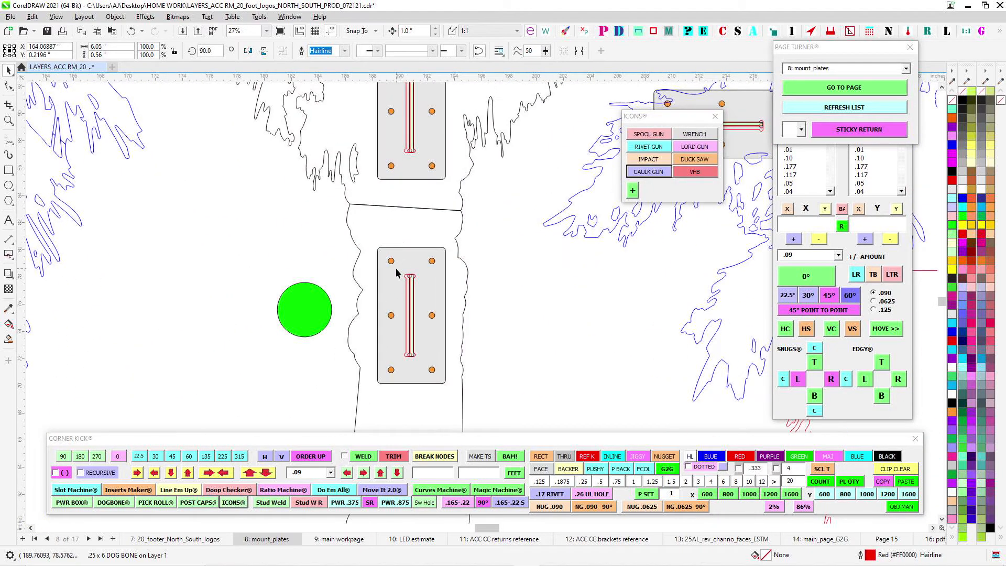
scroll(405, 269, "up", 1)
scroll(418, 277, "down", 1)
left_click_drag(479, 311, 451, 256)
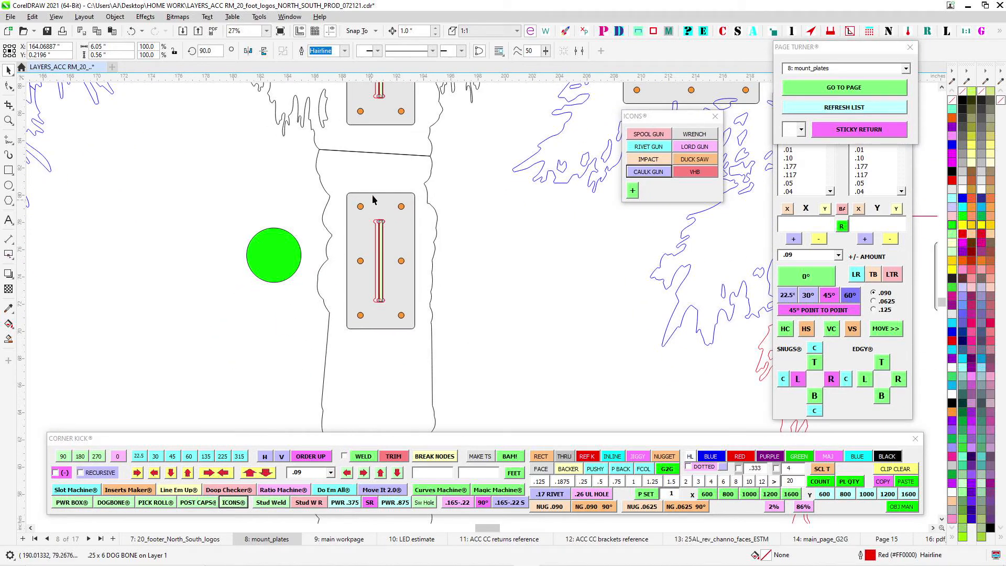
left_click(388, 224)
scroll(393, 224, "up", 1)
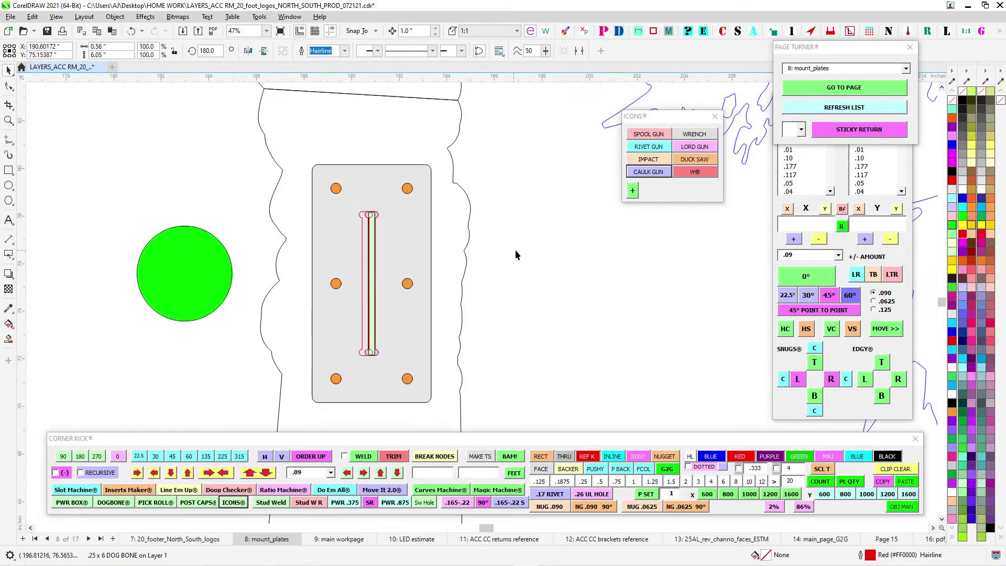
left_click(516, 254)
- Open the main_page_G2G page and examine the drill icon and slot at the top of the middle palm trunk
scroll(382, 225, "down", 2)
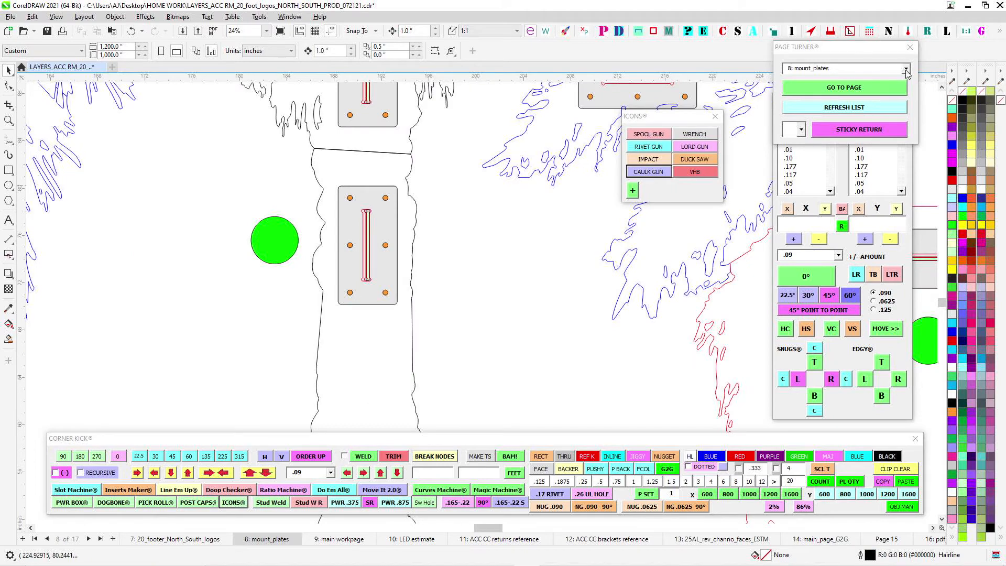
left_click(907, 69)
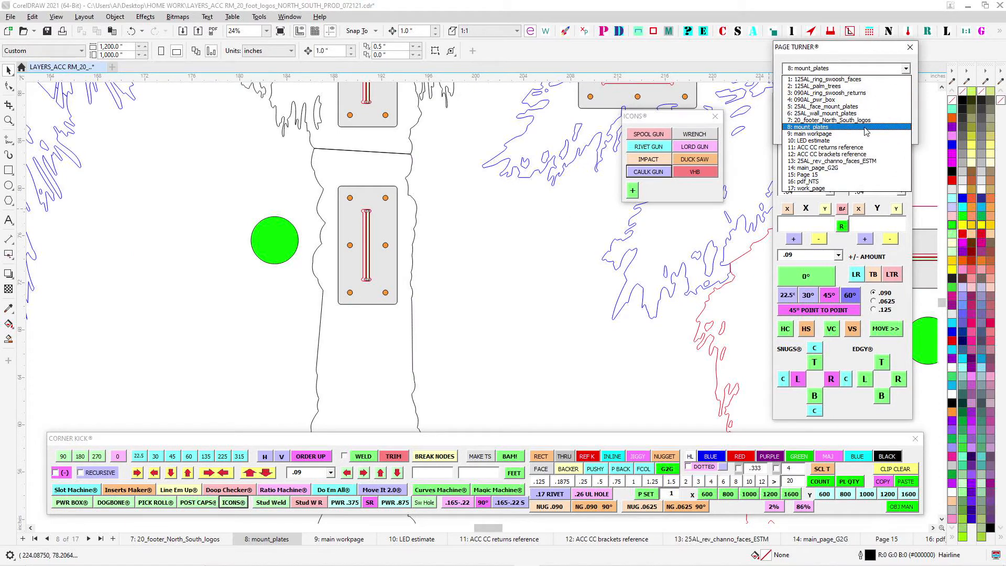
left_click(857, 168)
scroll(443, 254, "up", 3)
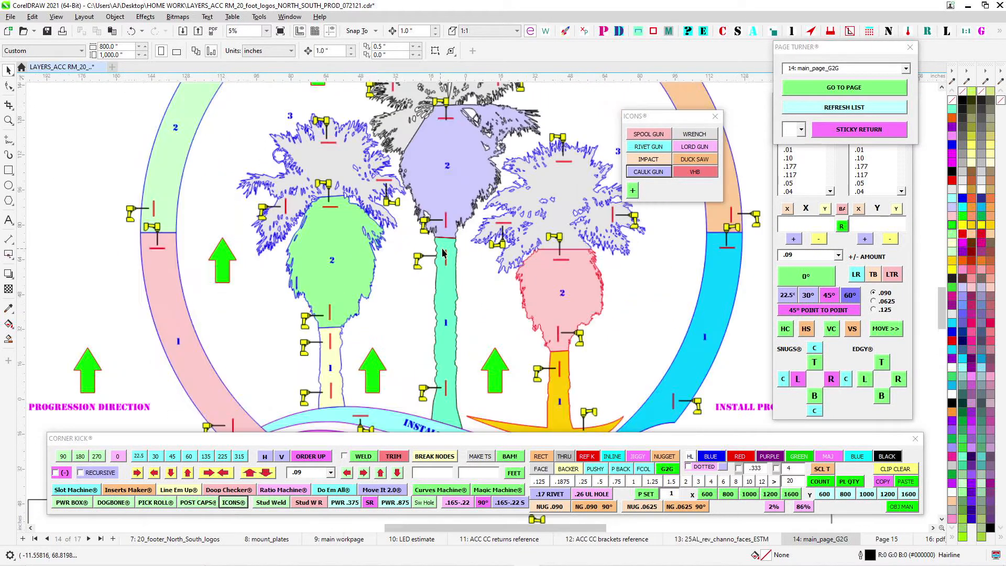
scroll(443, 253, "up", 5)
scroll(352, 247, "down", 6)
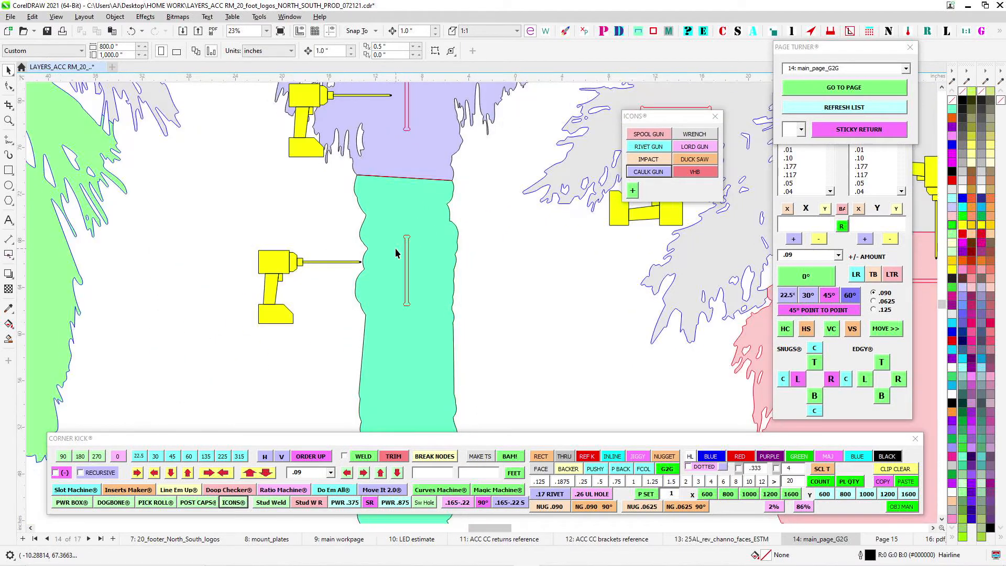
- Flip the impact driver icon at the cyan swoosh's left slot vertically and move it up above the slot
scroll(406, 208, "up", 2)
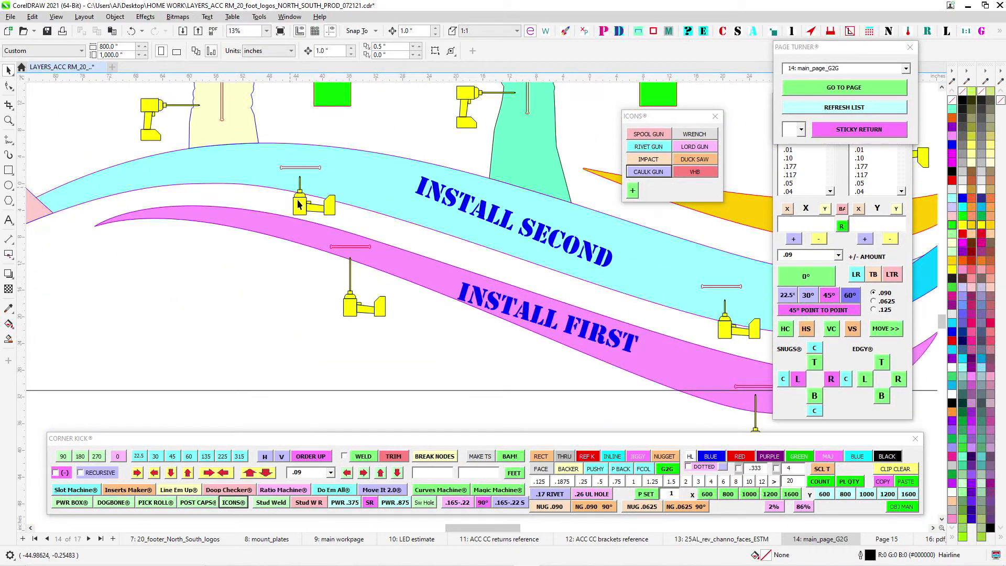
left_click(302, 205)
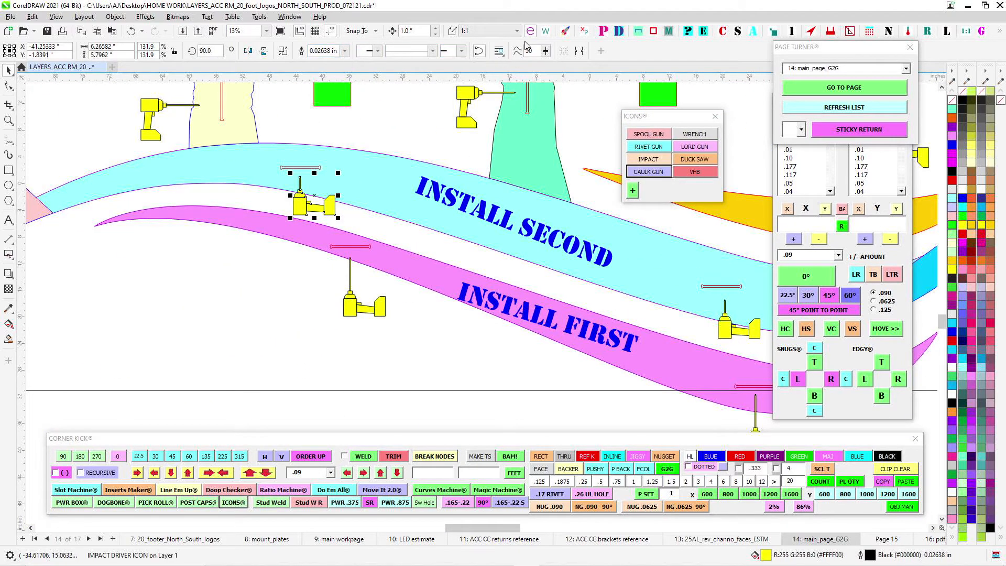
left_click(265, 51)
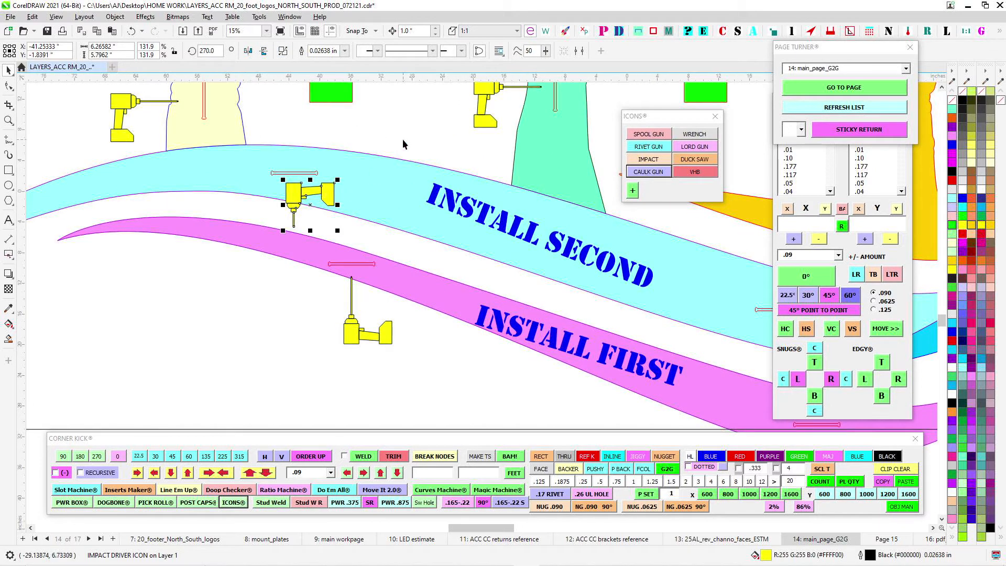
key("Up")
key("Up")
key("Up")
key("Up")
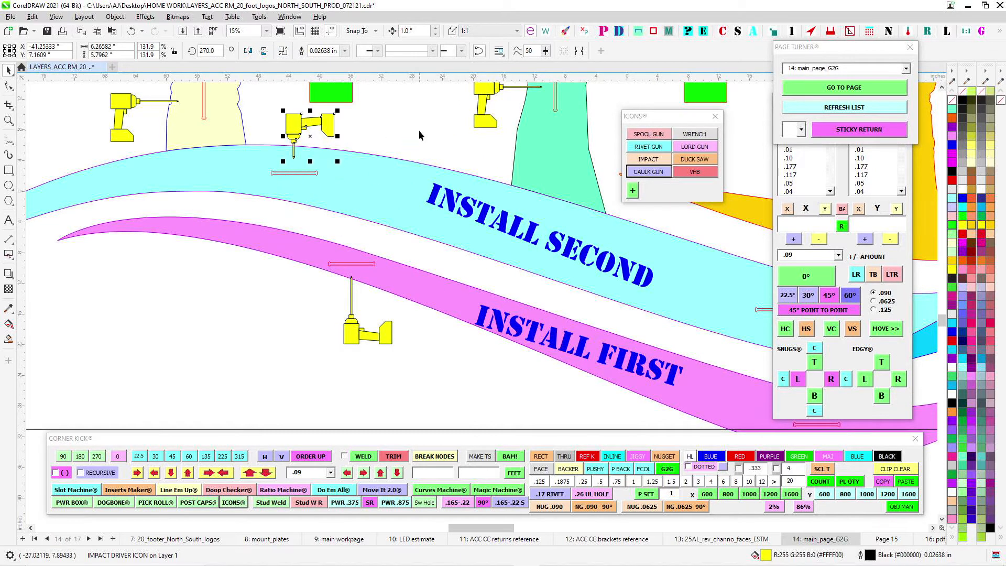
- Flip the impact driver icon at the cyan swoosh's right slot vertically and move it up above the slot
left_click_drag(420, 132, 342, 145)
left_click_drag(555, 242, 373, 259)
left_click(549, 397)
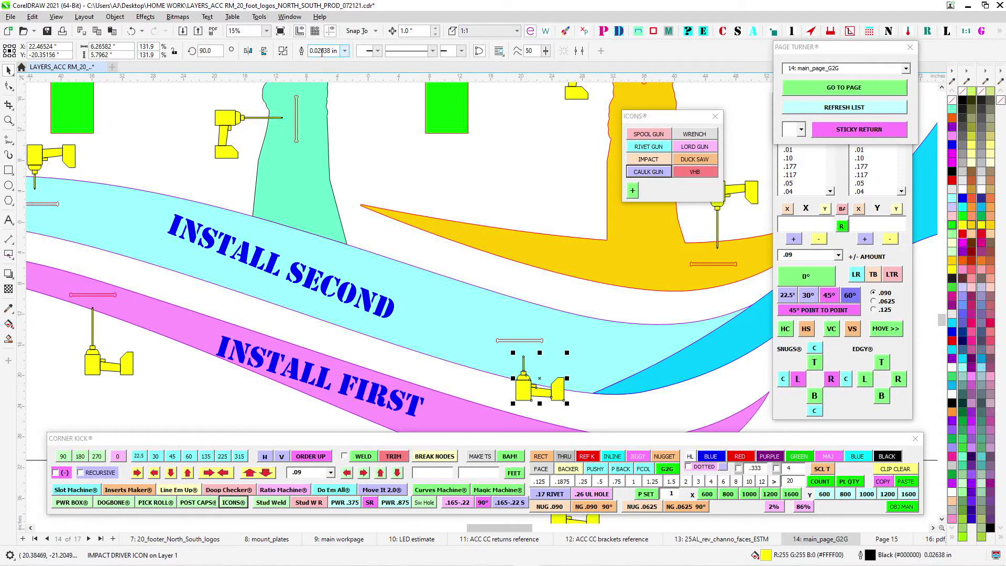
left_click(265, 50)
key("Up")
key("Up")
key("Up")
key("Up")
key("Up")
key("Up")
key("Up")
key("Up")
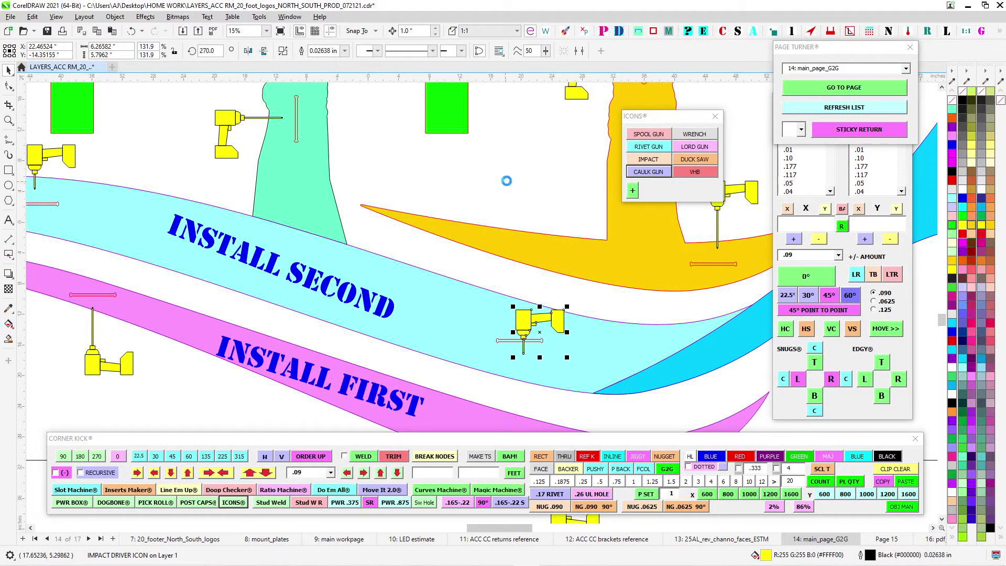
- Flip the impact driver icon at the magenta swoosh's left slot vertically and move it up above the slot
left_click_drag(120, 322, 280, 264)
left_click(254, 287)
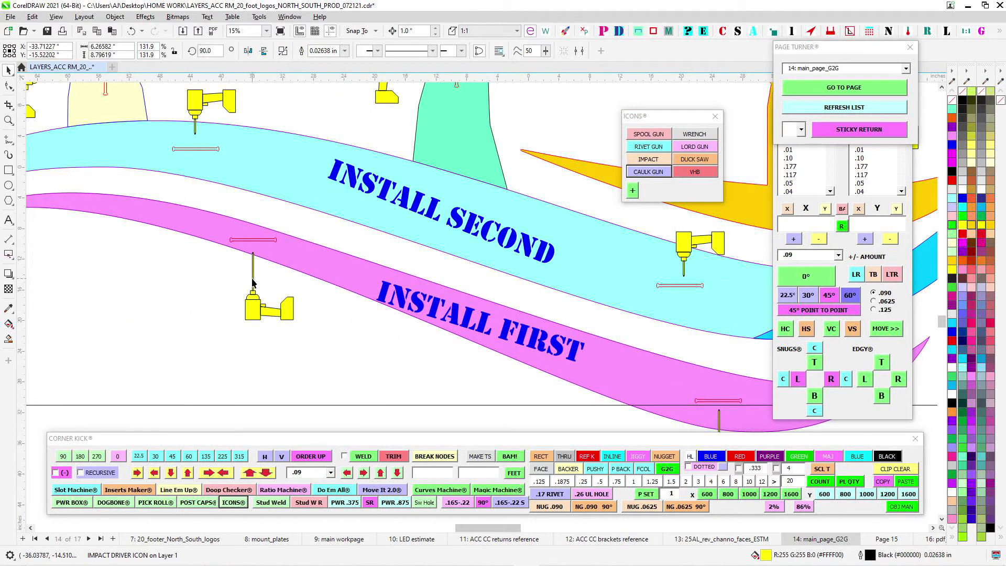
left_click(264, 51)
key("Up")
key("Up")
key("Up")
key("Up")
key("Up")
key("Up")
key("Up")
key("Up")
key("Up")
key("Up")
key("Up")
key("Up")
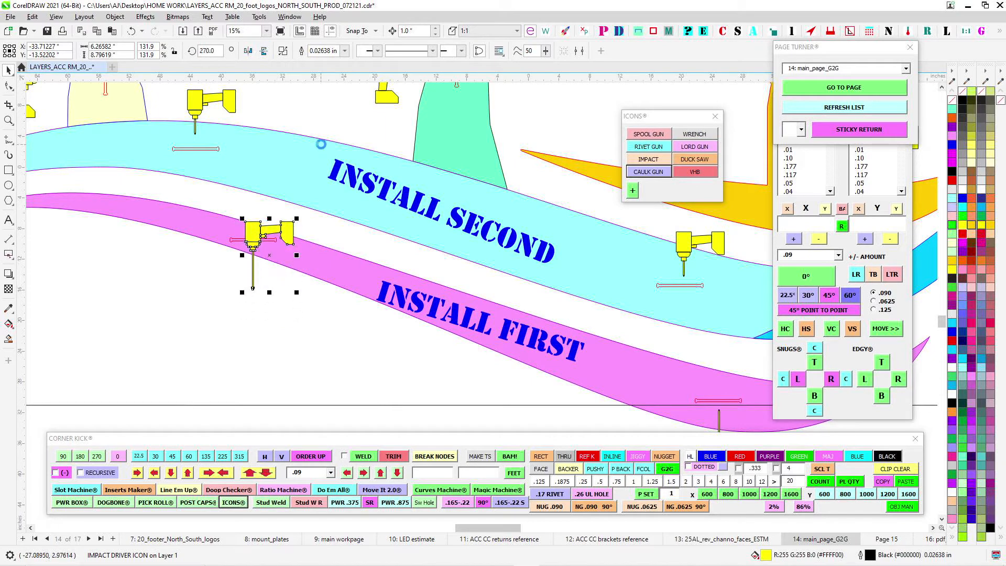
- Flip the impact driver icon at the magenta swoosh's right slot vertically and move it up above the slot
left_click_drag(464, 268, 261, 244)
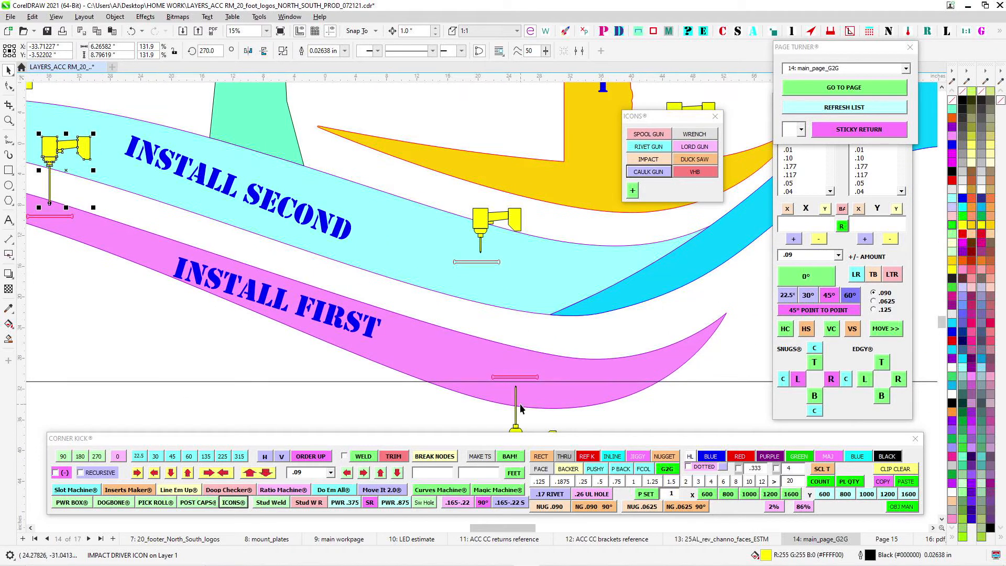
left_click(516, 404)
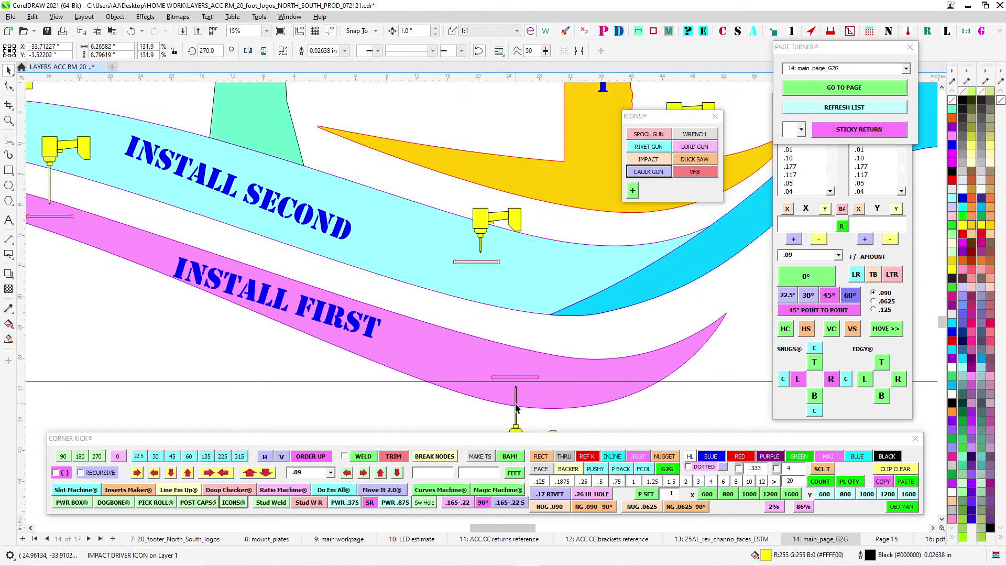
left_click(265, 51)
key("Up")
key("Up")
key("Up")
key("Up")
key("Up")
key("Up")
key("Up")
key("Up")
key("Up")
key("Up")
key("Up")
key("Up")
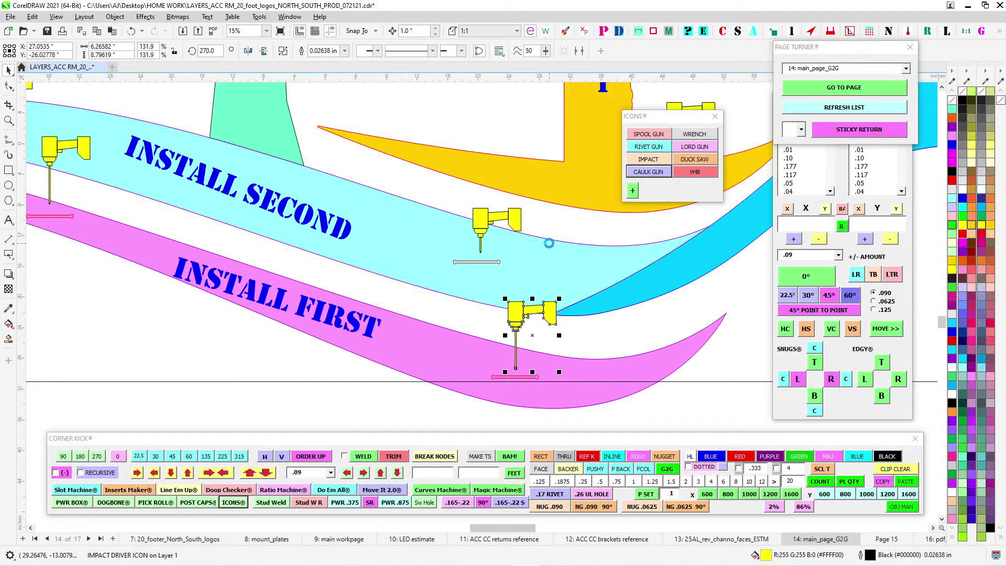
- Examine the impact driver icons and slots at the bases of the left and middle palm trunks
left_click_drag(321, 112, 476, 213)
scroll(452, 289, "up", 2)
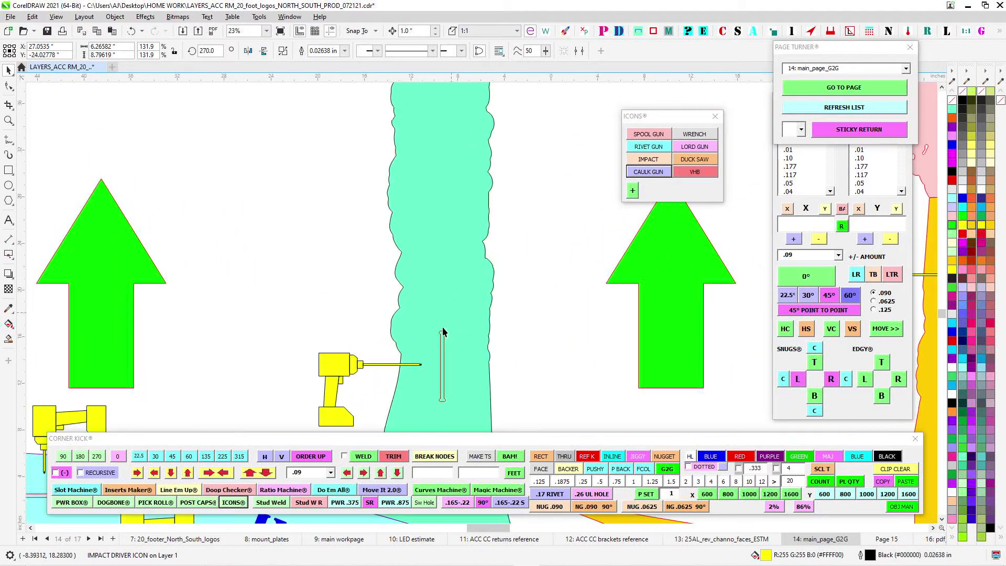
scroll(458, 331, "down", 1)
left_click_drag(433, 426, 444, 276)
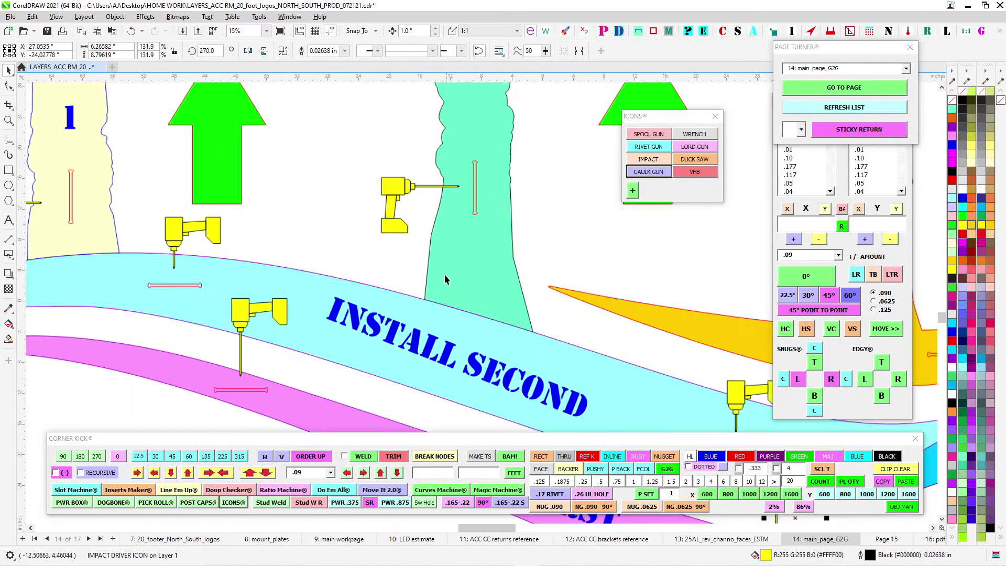
scroll(442, 280, "up", 1)
left_click_drag(239, 204, 622, 282)
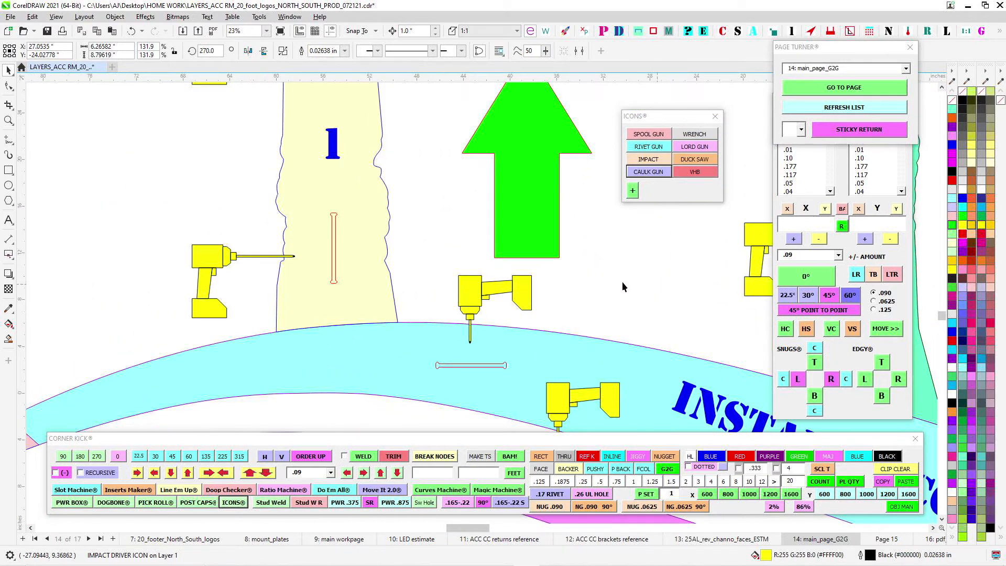
scroll(622, 282, "down", 2)
left_click_drag(497, 236, 488, 245)
scroll(401, 276, "up", 1)
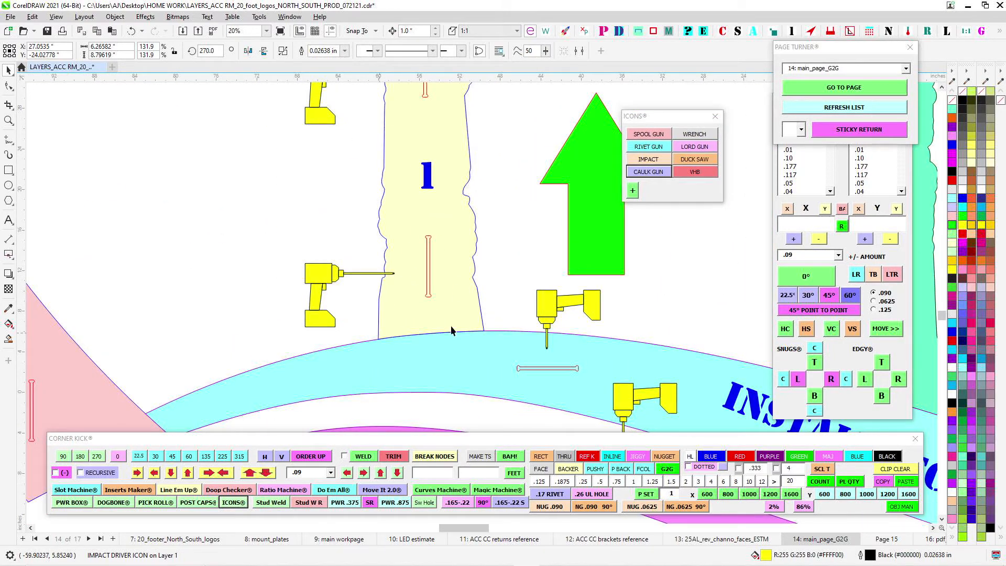
scroll(443, 234, "down", 2)
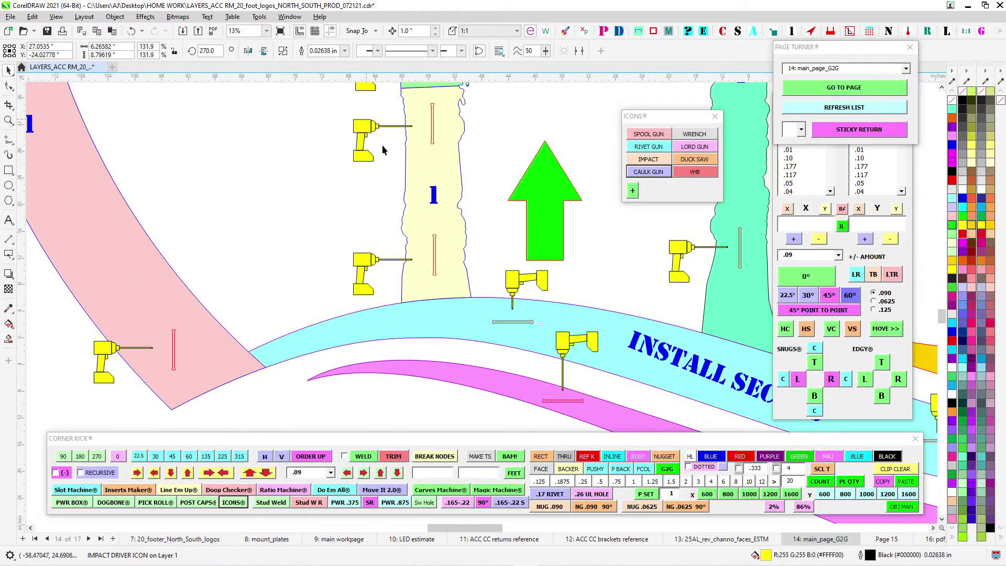
- Check the icons across the swooshes and around the orange trunk and pink section 2, clearing any selection
left_click_drag(447, 206, 231, 173)
scroll(463, 231, "down", 2)
left_click_drag(681, 291, 536, 253)
left_click(424, 187)
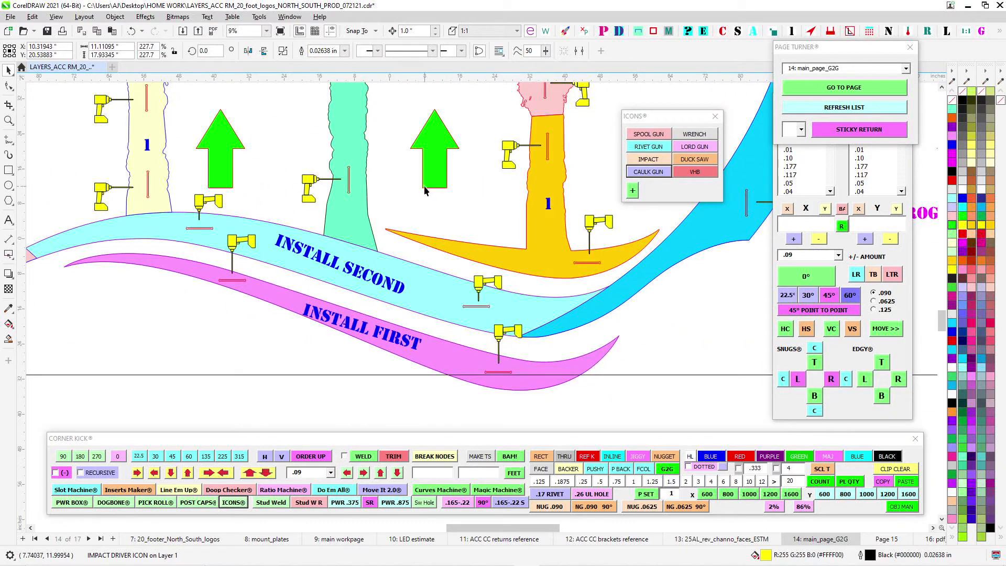
scroll(507, 204, "down", 1)
left_click_drag(604, 86, 281, 281)
left_click(460, 215)
scroll(463, 218, "up", 2)
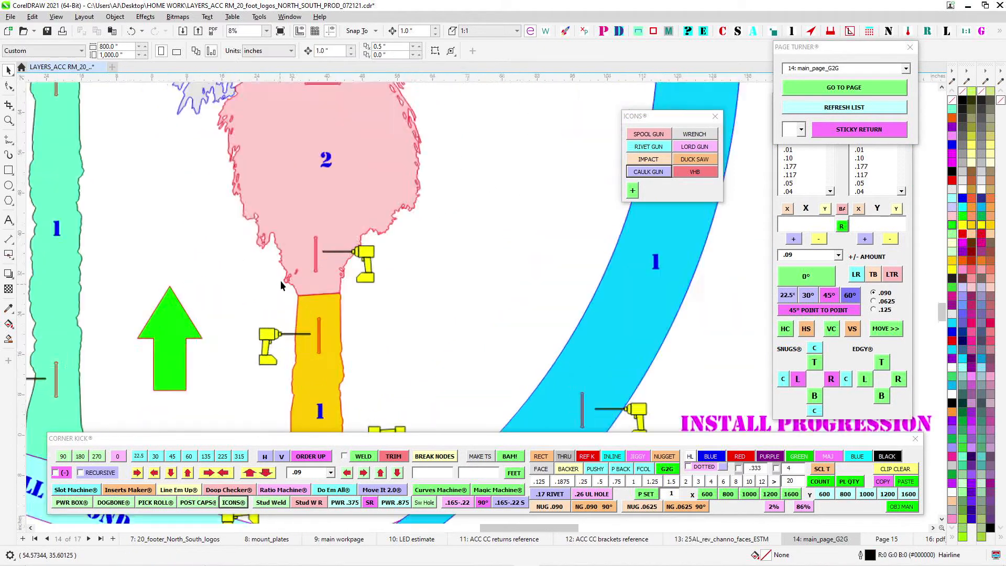
scroll(340, 259, "up", 3)
scroll(422, 256, "down", 3)
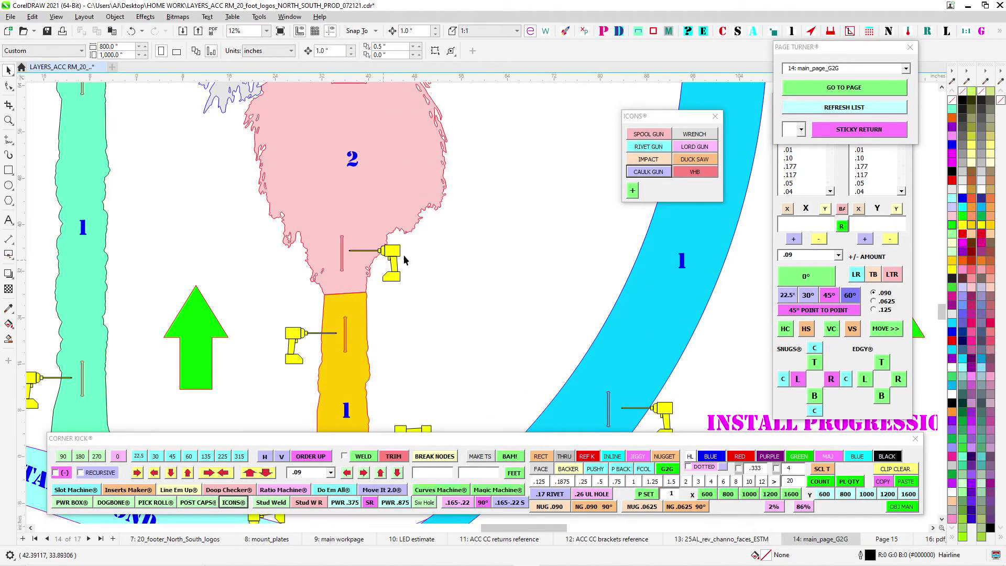
left_click_drag(283, 112, 447, 278)
left_click_drag(434, 164, 526, 237)
- Examine the impact driver icons and slots around the gray palm crown, from its left fronds to its right edge
scroll(489, 244, "up", 3)
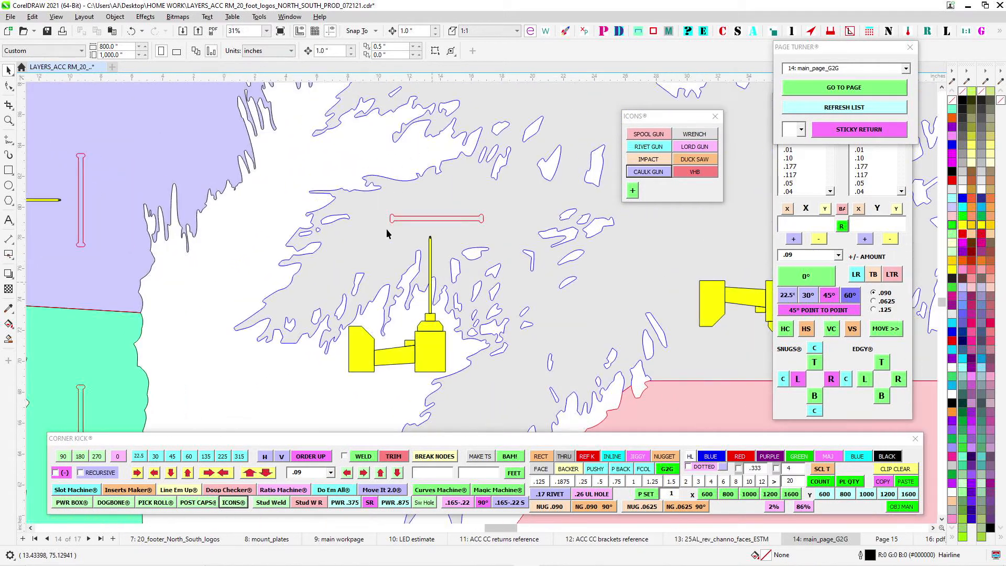
scroll(469, 250, "down", 2)
left_click_drag(469, 281, 393, 326)
left_click_drag(391, 131, 406, 253)
scroll(408, 262, "down", 1)
left_click_drag(410, 301, 439, 179)
scroll(402, 283, "up", 1)
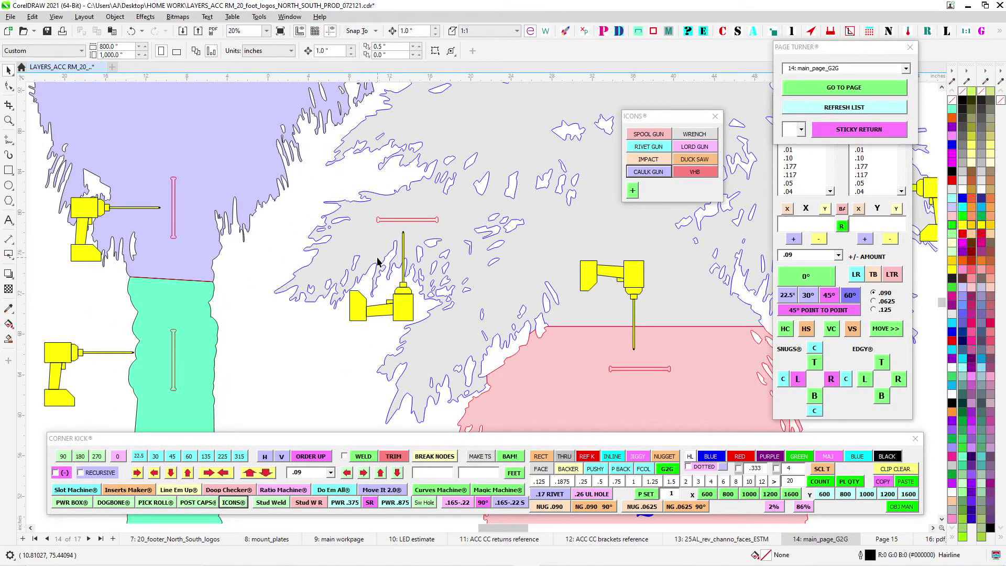
scroll(380, 263, "down", 1)
left_click_drag(427, 317, 322, 287)
left_click_drag(569, 229, 450, 358)
scroll(553, 342, "up", 1)
scroll(488, 289, "down", 1)
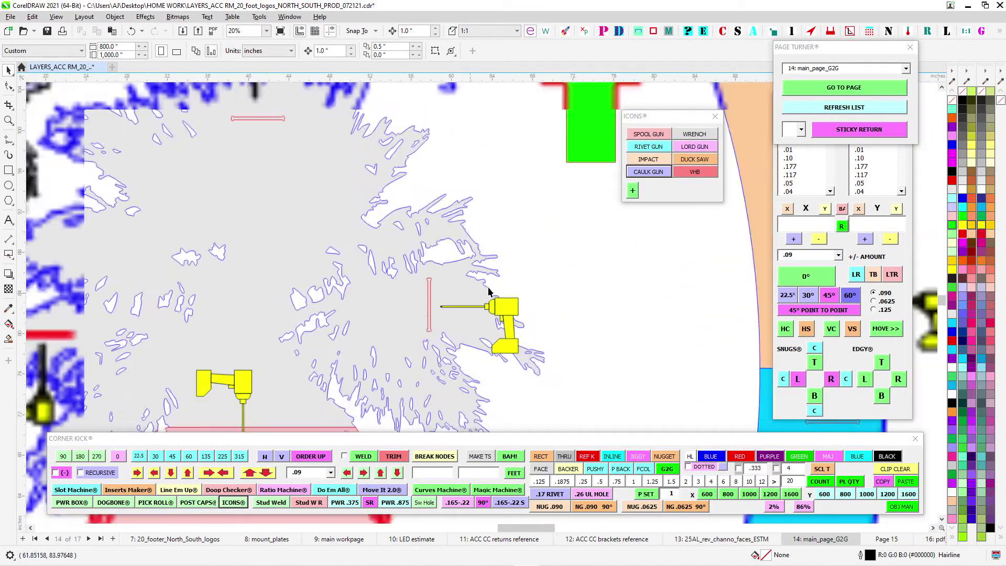
- Select the impact driver icon beside the vertical slot at the lower end of the peach ring segment
scroll(488, 292, "down", 2)
scroll(572, 303, "up", 2)
left_click(574, 301)
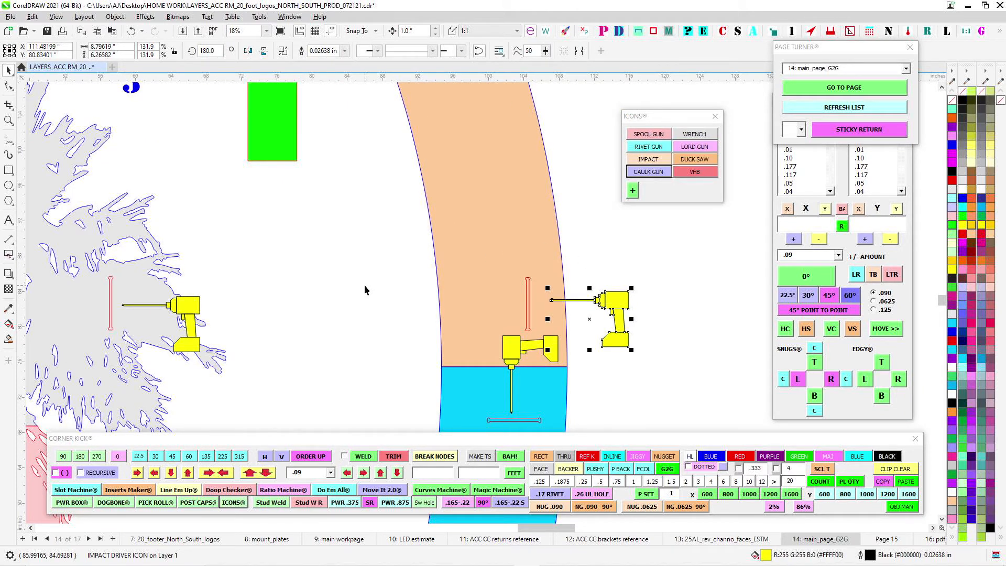
- Clear the selection and examine the impact driver icons and slots around the right-hand gray palm crown
left_click(587, 319)
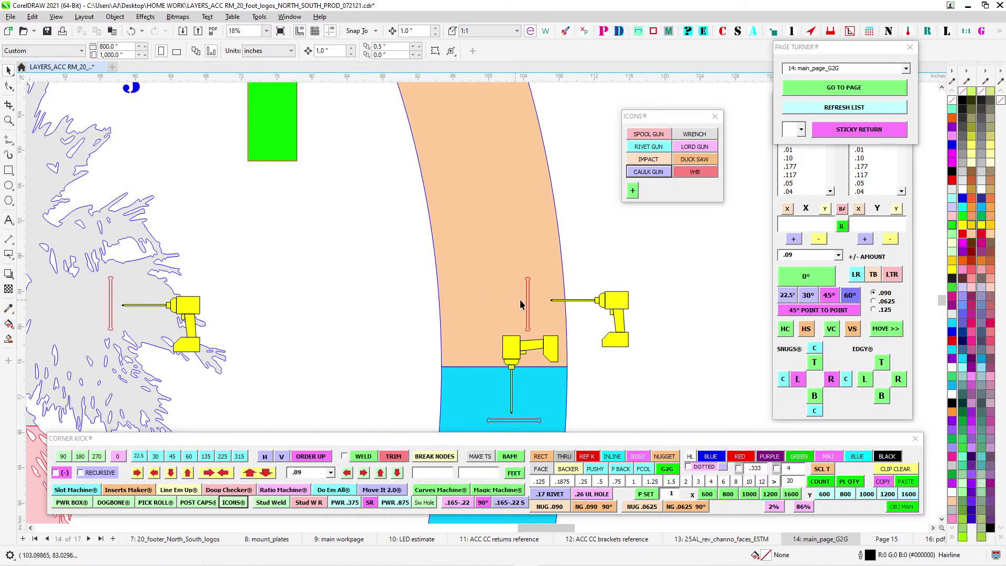
left_click_drag(232, 265, 454, 280)
scroll(382, 329, "up", 1)
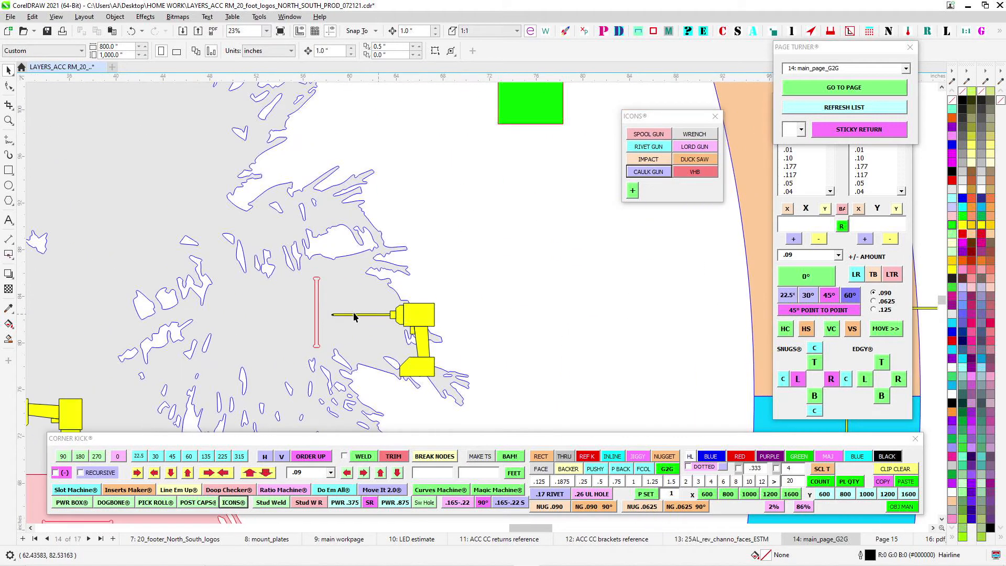
scroll(419, 313, "down", 2)
left_click_drag(139, 96, 332, 254)
scroll(346, 257, "up", 2)
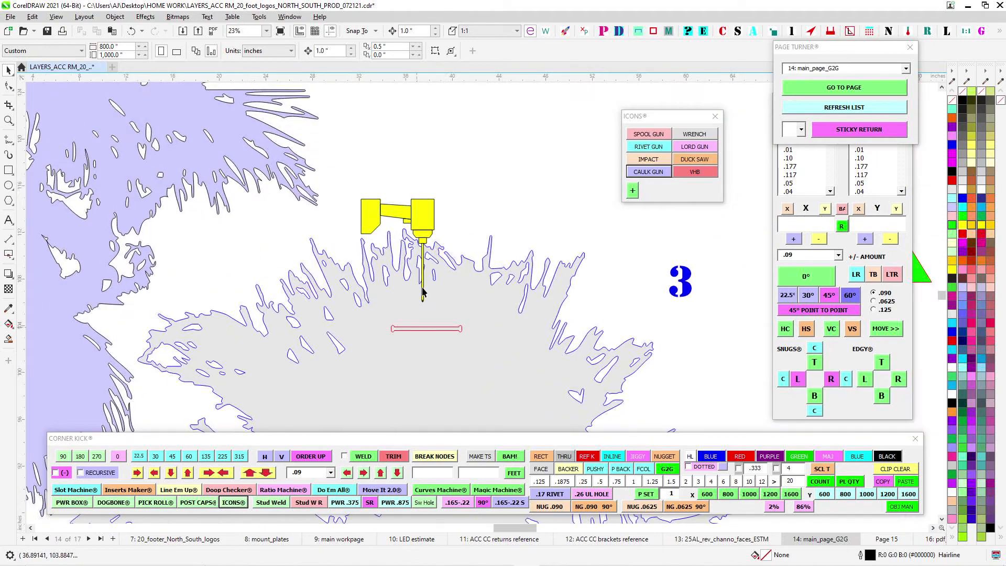
scroll(501, 192, "down", 4)
left_click_drag(216, 89, 315, 197)
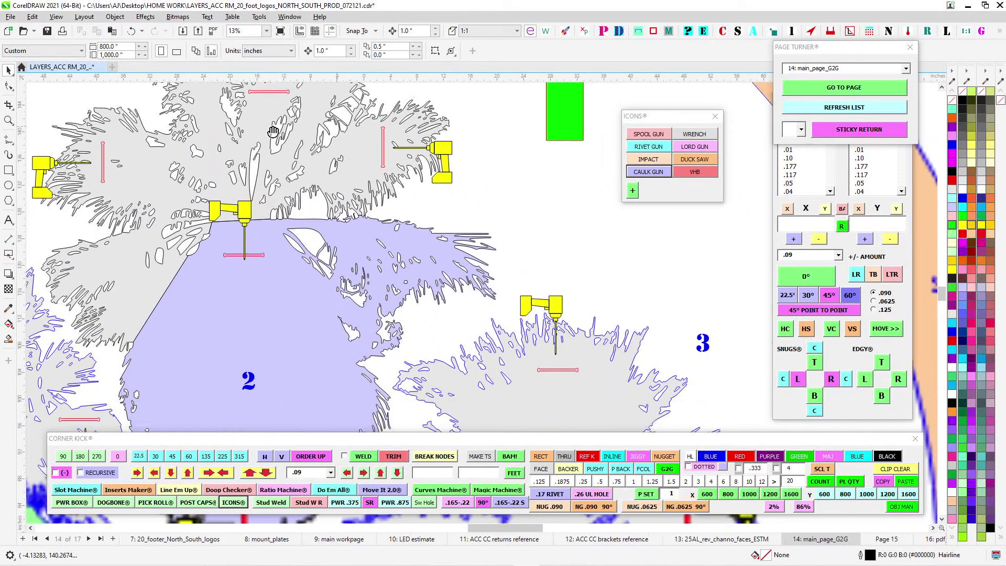
- Draw a trial rectangle about 11.2 by 0.9 inches from the middle palm crown's right vertical slot outward, and delete it
scroll(375, 249, "up", 3)
mouse_move(400, 133)
left_mouse_down()
mouse_move(375, 249)
mouse_move(540, 277)
mouse_move(516, 273)
left_mouse_up()
scroll(375, 252, "up", 2)
key("F6")
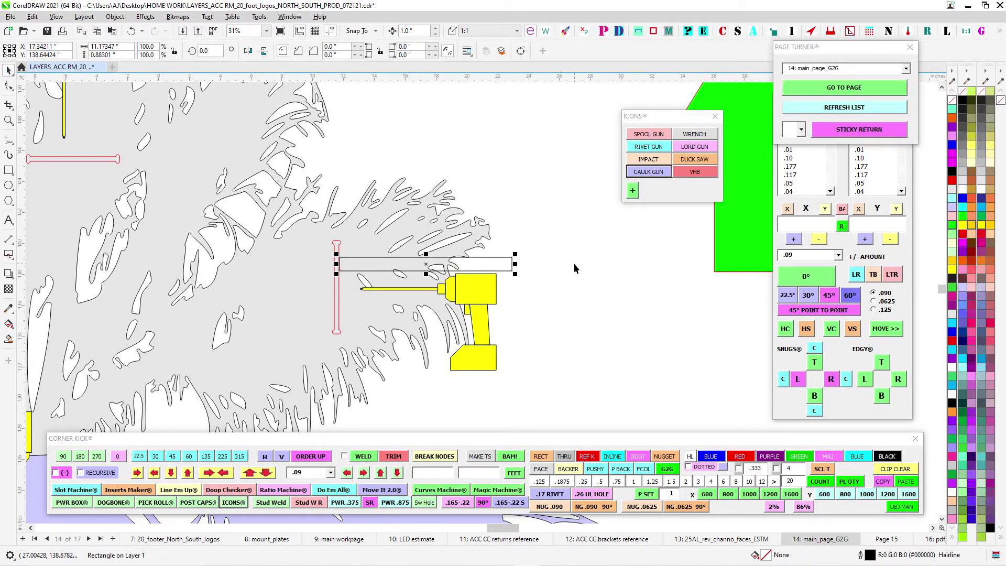
key("Delete")
- Examine the impact driver icons around the middle palm crown, the trunks, the swooshes and the lower ring segments
scroll(574, 257, "down", 2)
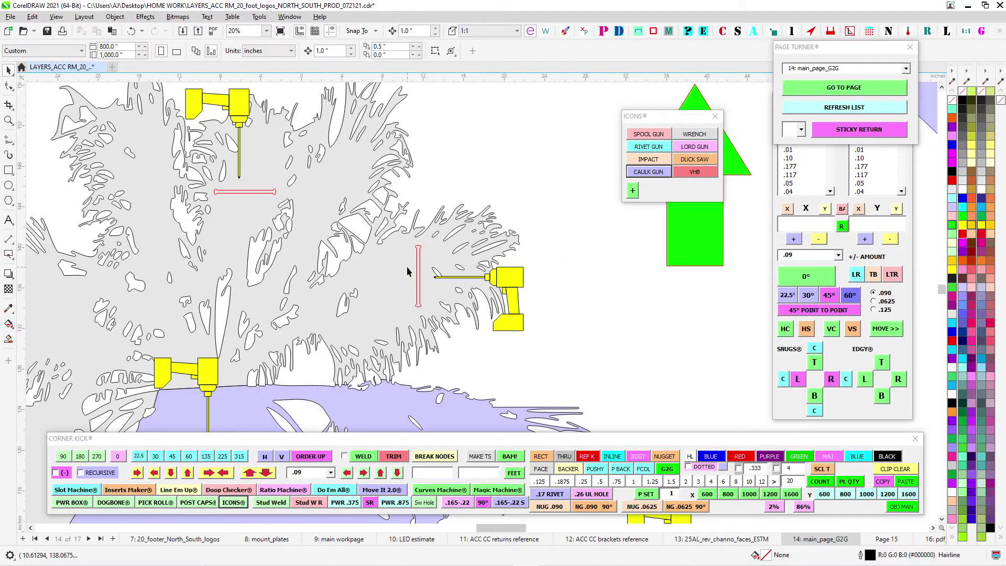
scroll(385, 311, "down", 4)
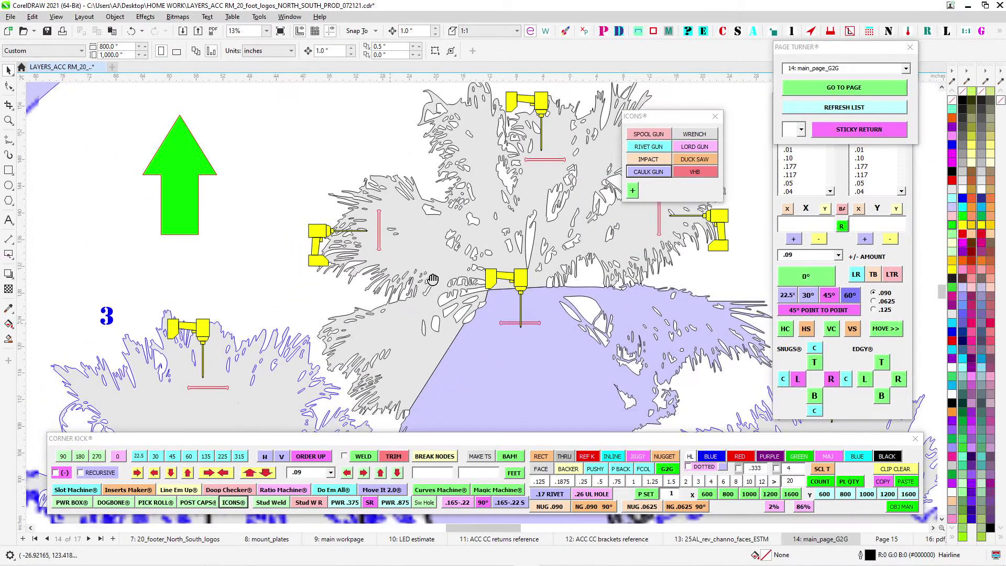
scroll(424, 287, "down", 5)
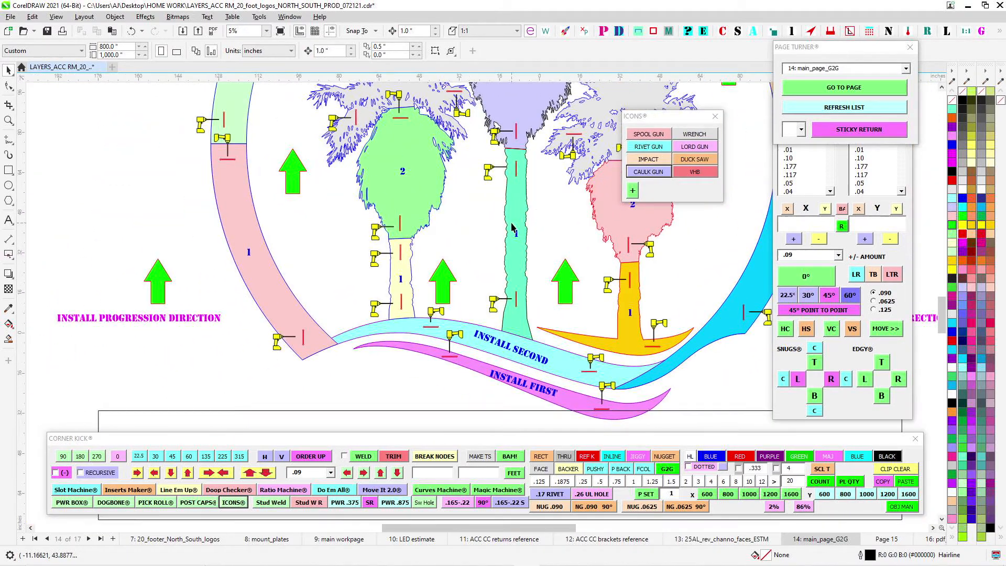
scroll(551, 273, "down", 2)
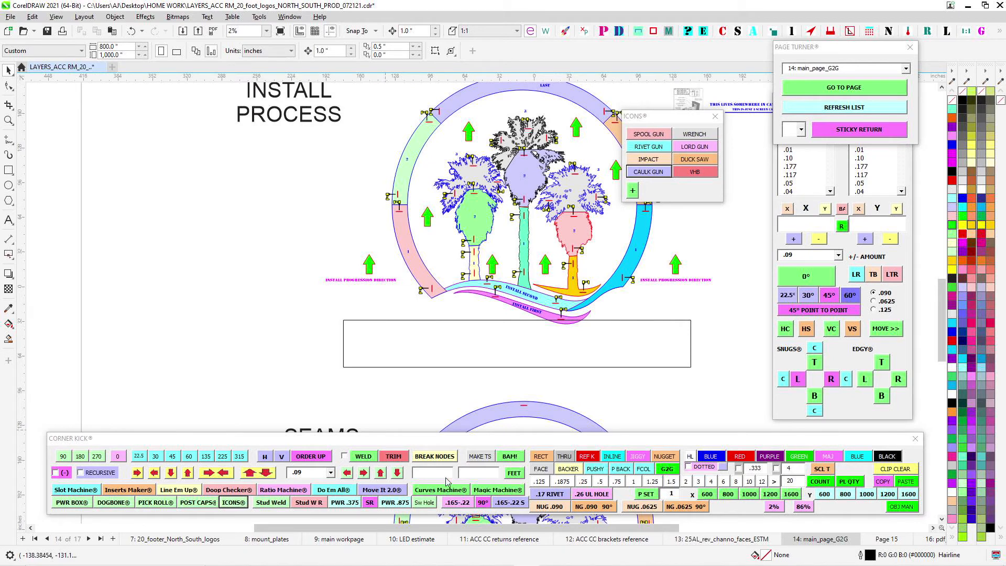
scroll(433, 239, "up", 3)
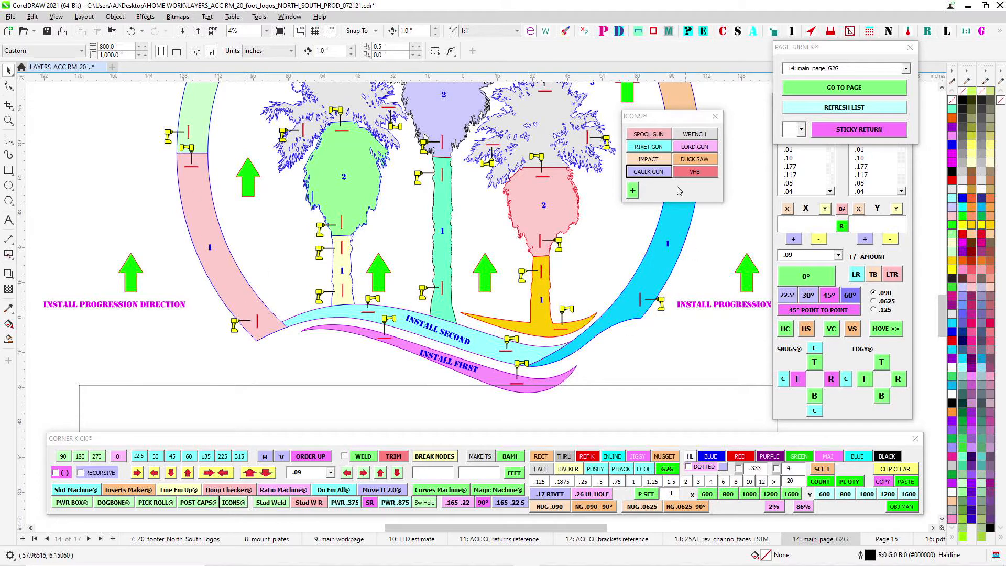
scroll(442, 276, "up", 3)
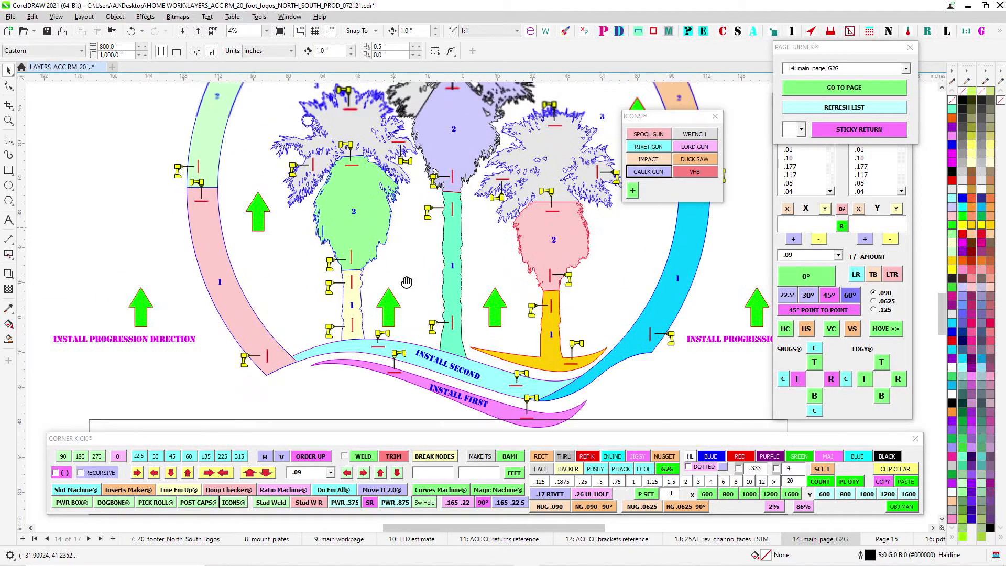
scroll(338, 236, "up", 3)
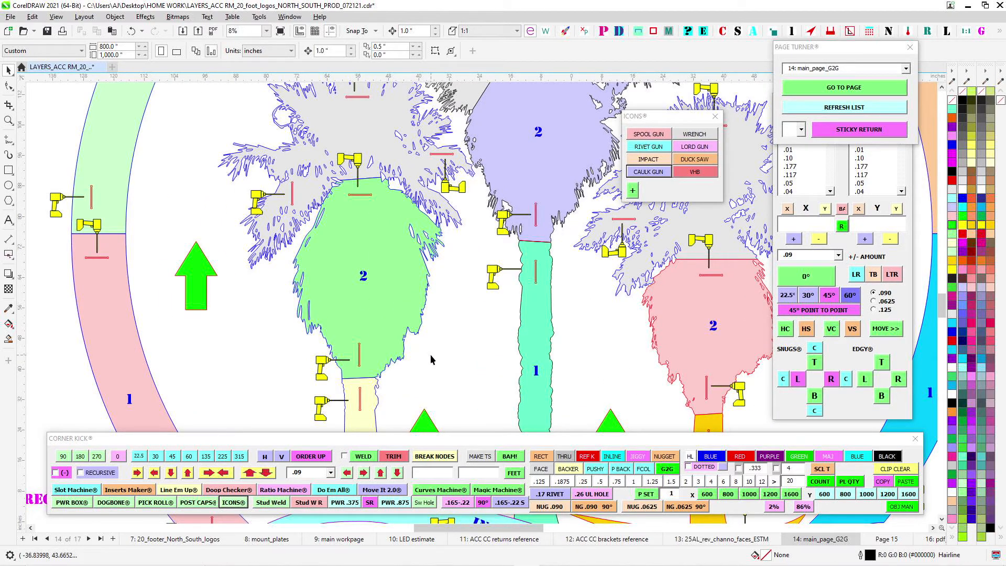
- Examine the impact driver icons and slots across the three palm crowns and up to the ring's LAST segment
left_click(371, 403)
scroll(314, 294, "up", 3)
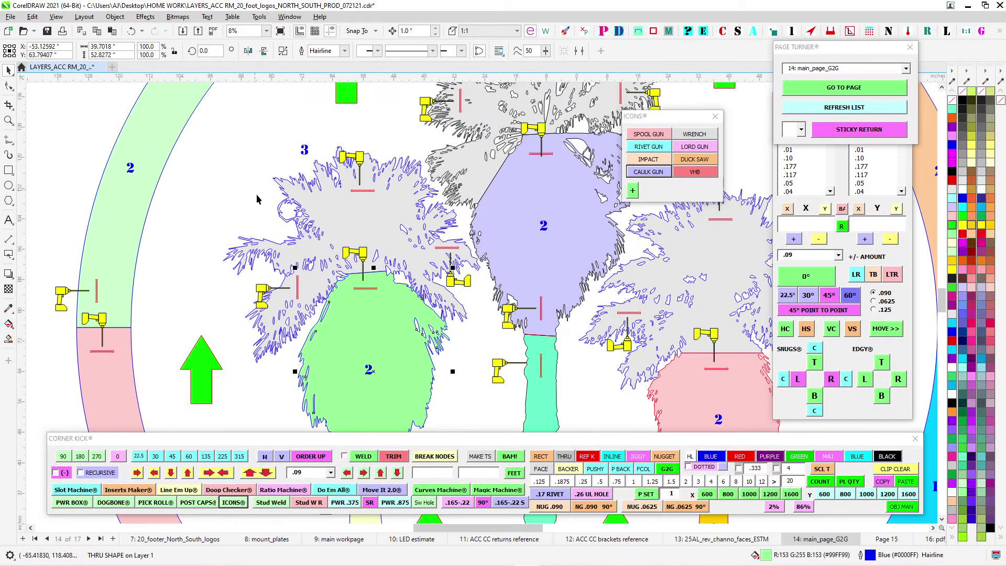
left_click_drag(522, 215, 367, 241)
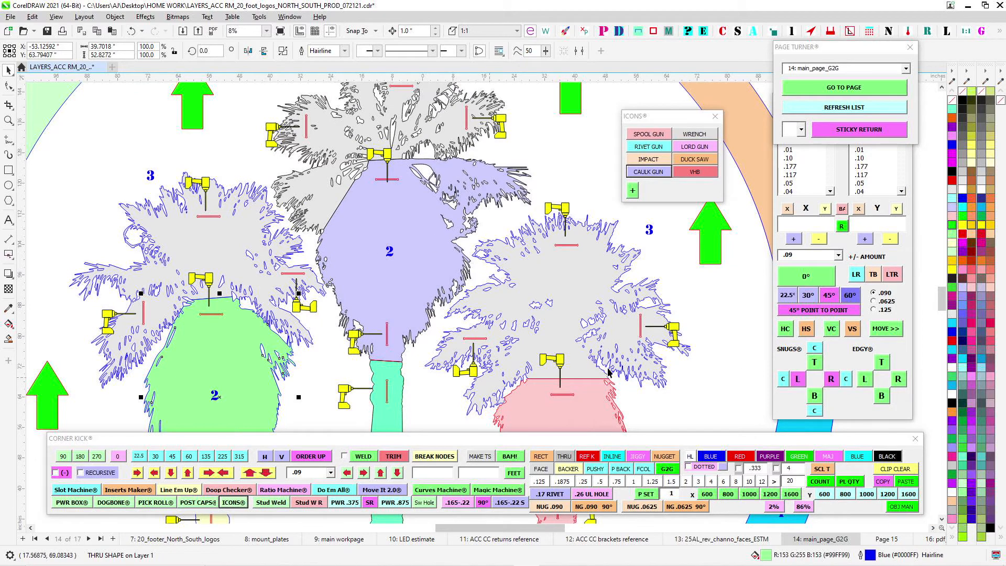
left_click_drag(608, 369, 300, 356)
left_click_drag(330, 189, 587, 428)
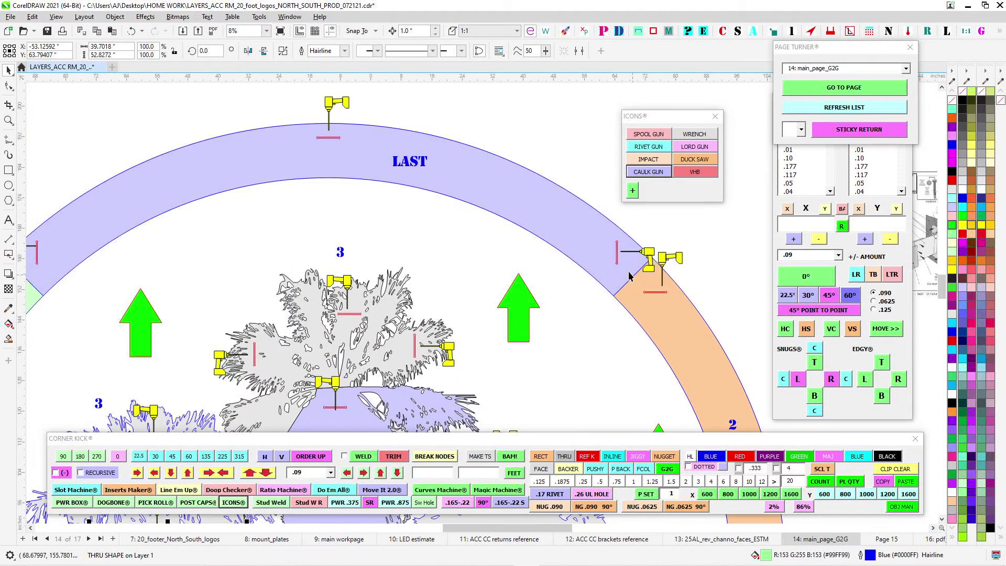
- Check the icons where the LAST ring segment meets both number 2 segments, and clear the selection
left_click_drag(115, 220, 280, 205)
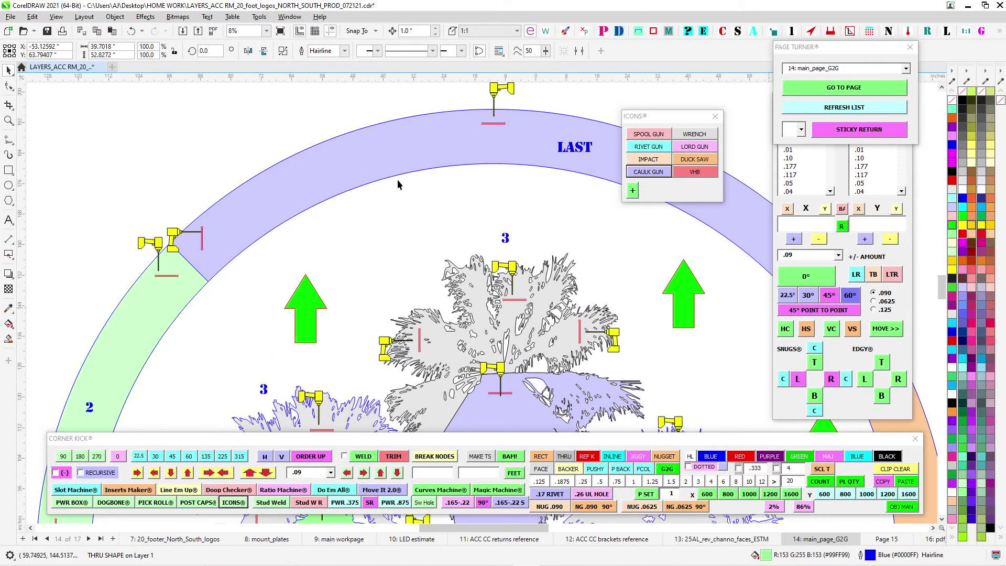
scroll(225, 292, "up", 2)
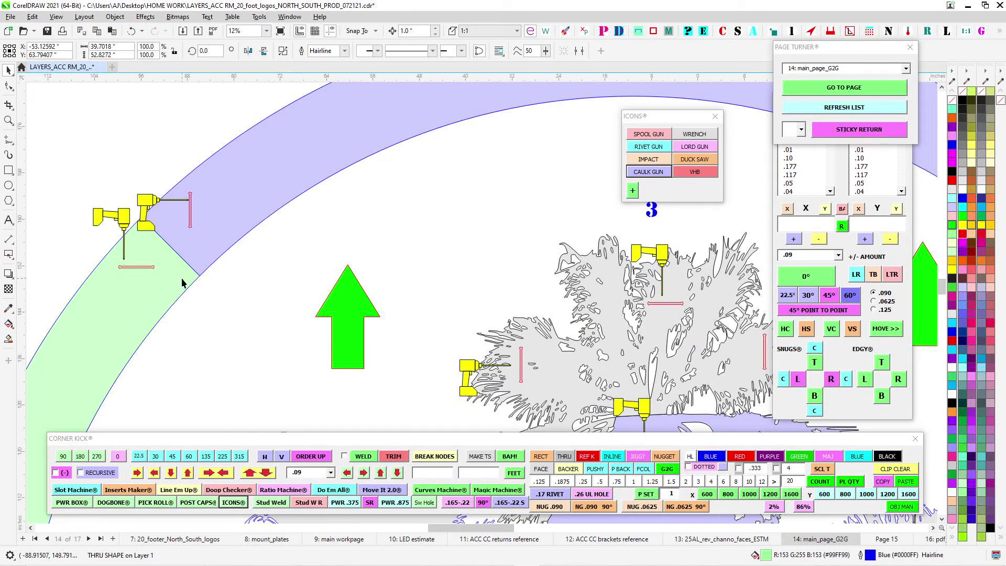
scroll(99, 293, "down", 2)
scroll(631, 312, "up", 2)
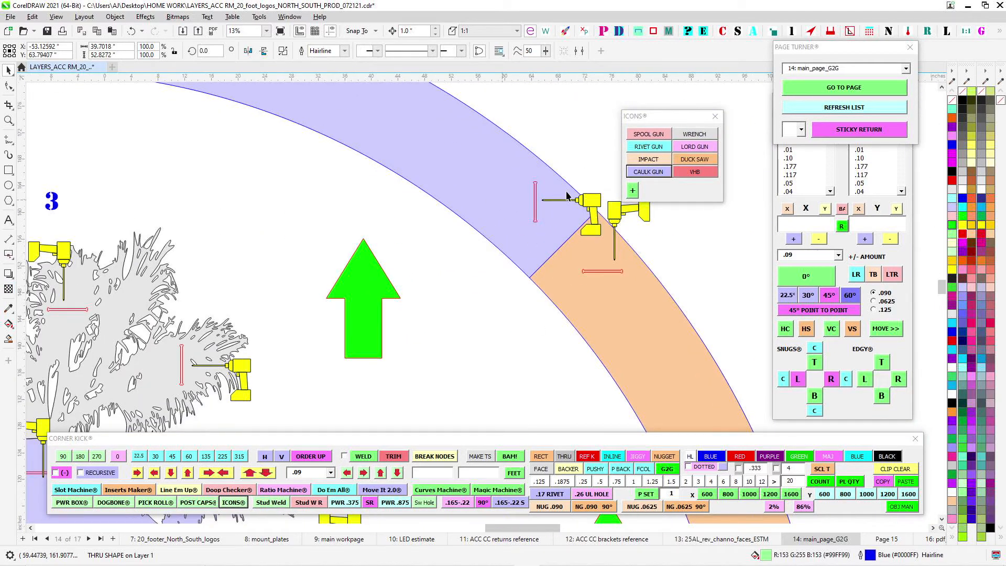
scroll(563, 272, "down", 5)
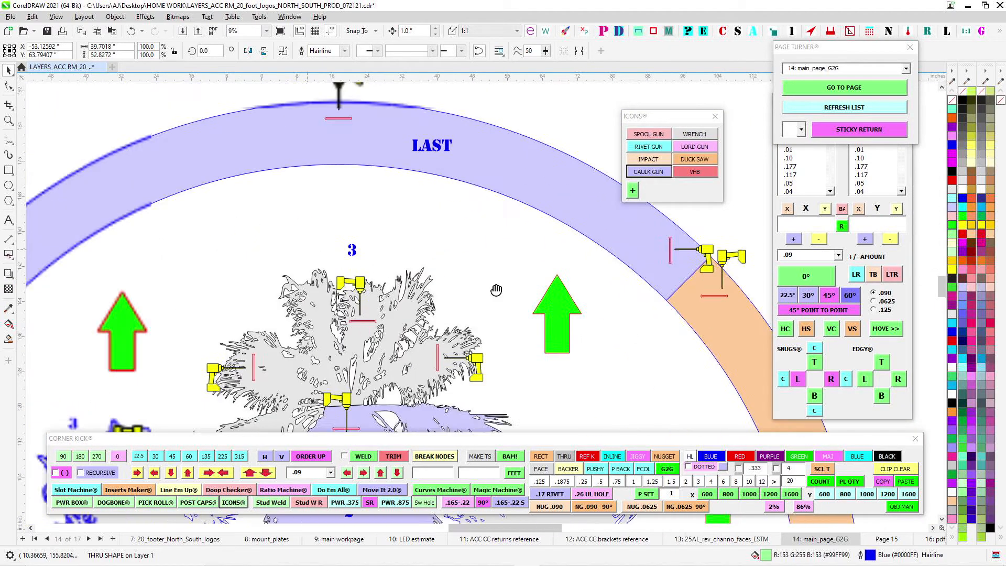
scroll(414, 110, "down", 2)
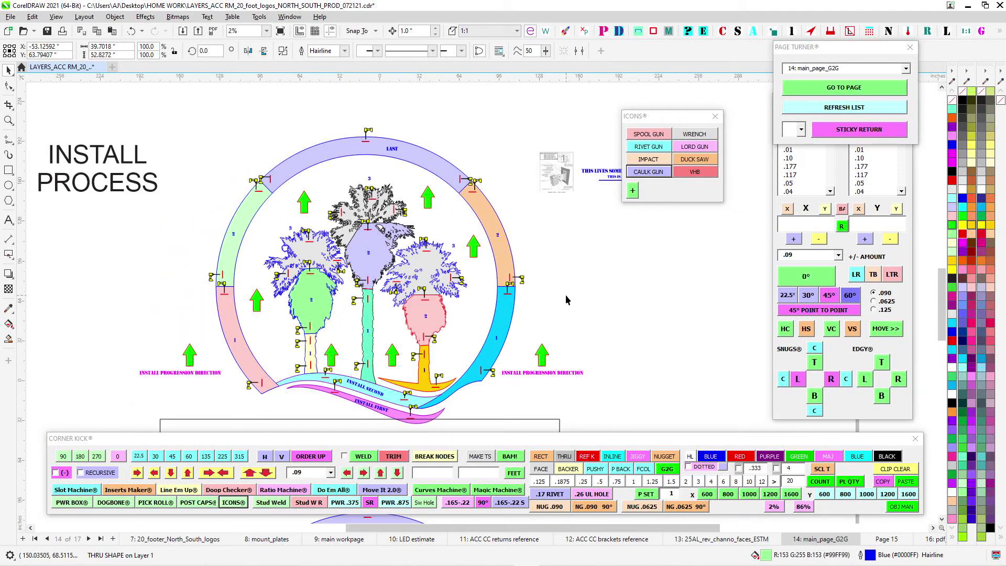
left_click(566, 296)
- Switch to page 10, LED estimate, and examine the color-coded LED layout with its footage labels
left_click_drag(587, 380, 576, 279)
scroll(296, 208, "up", 1)
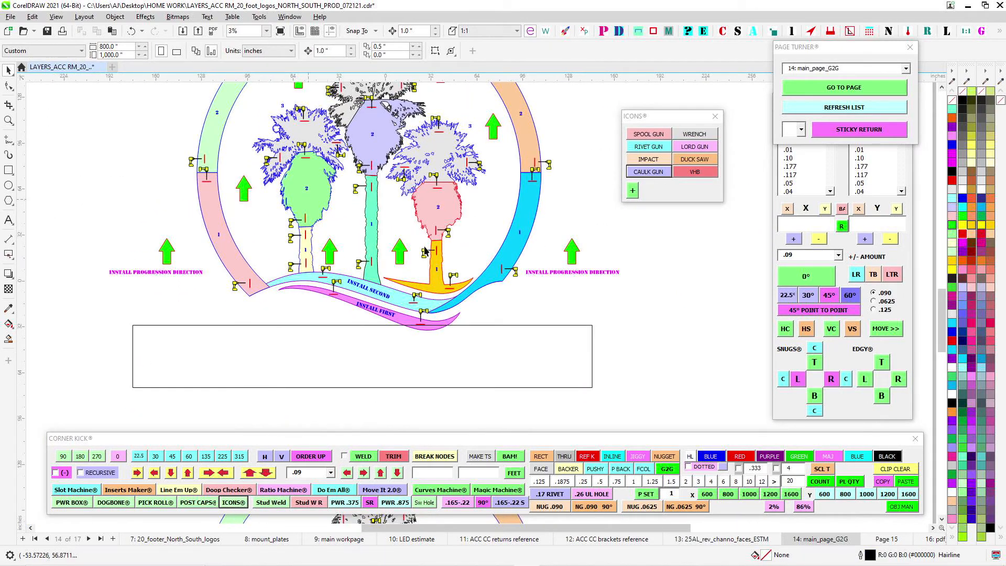
left_click(850, 68)
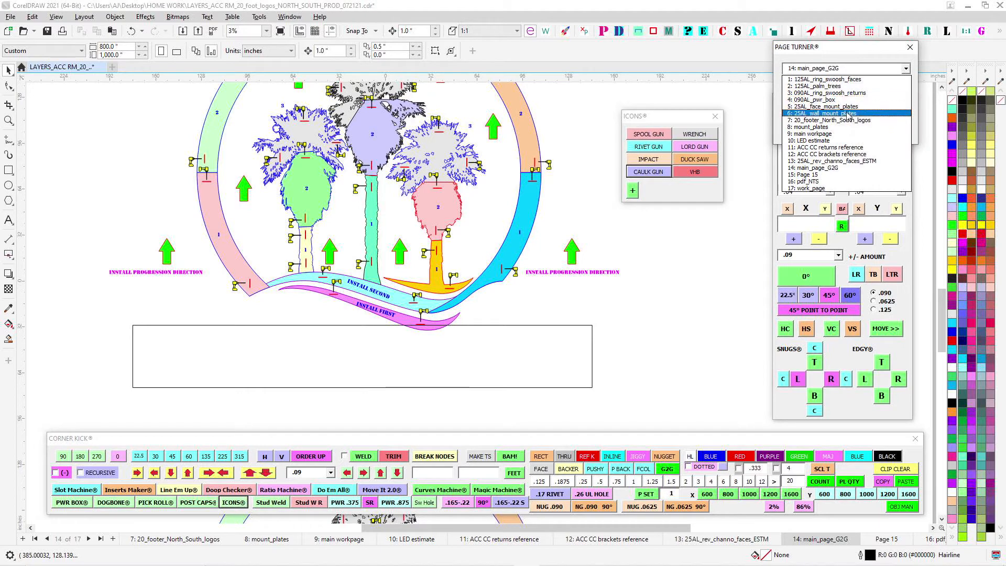
left_click(839, 140)
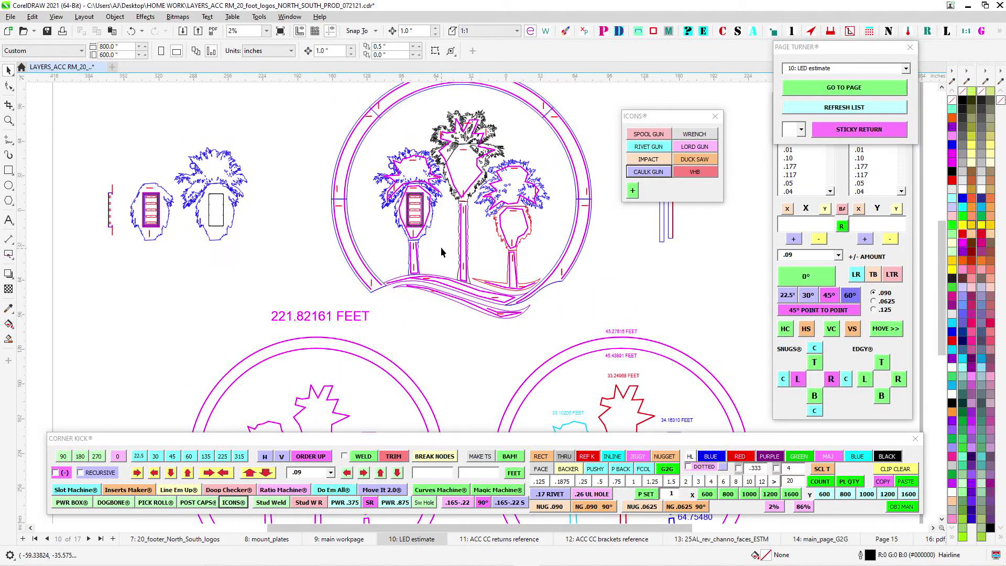
scroll(445, 245, "down", 2)
scroll(460, 325, "up", 2)
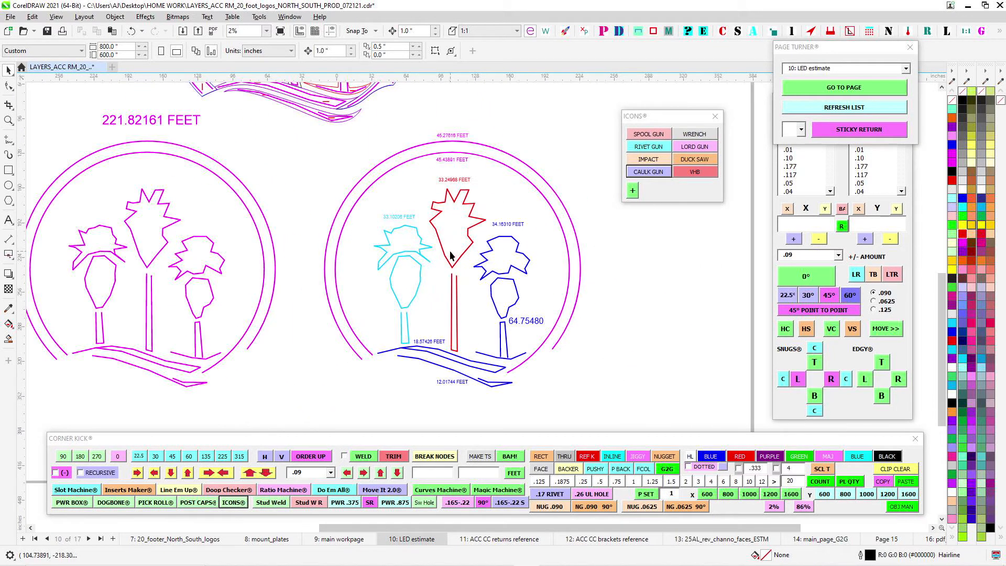
left_click_drag(435, 230, 465, 236)
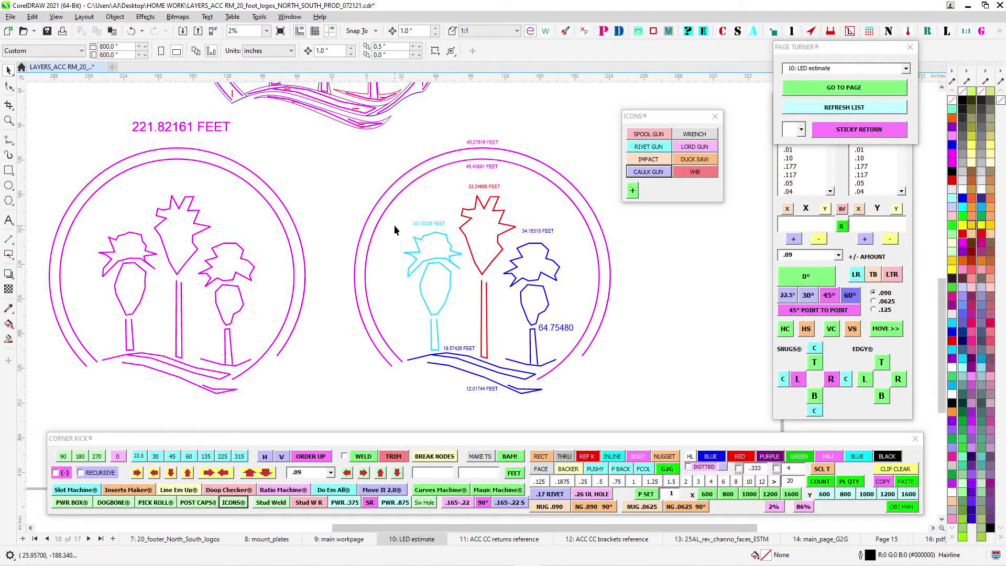
- Inspect the LED runs of the cyan palm and the red palm in the color-coded layout by selecting each
left_click_drag(395, 229, 469, 357)
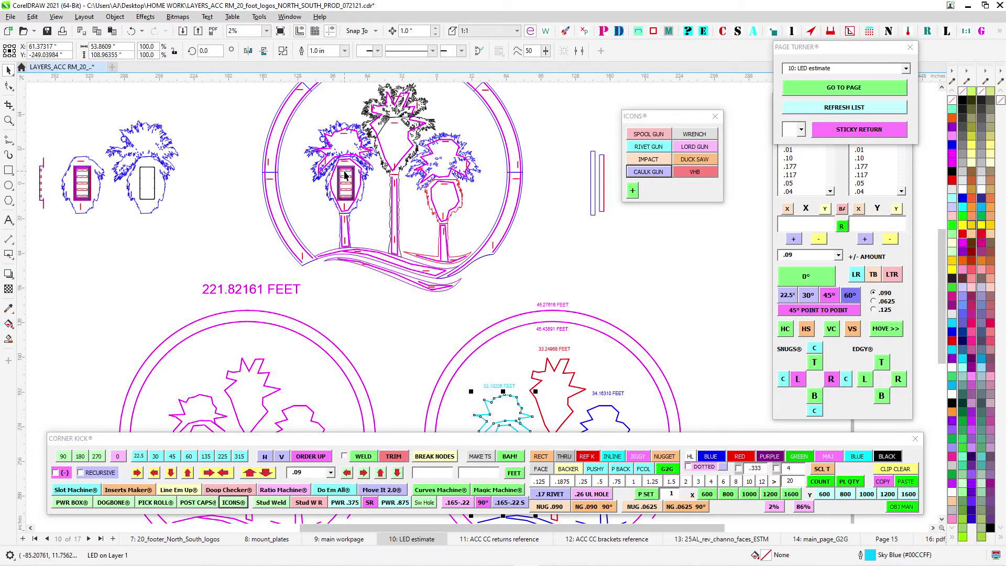
left_click_drag(537, 386, 501, 312)
left_click(507, 298)
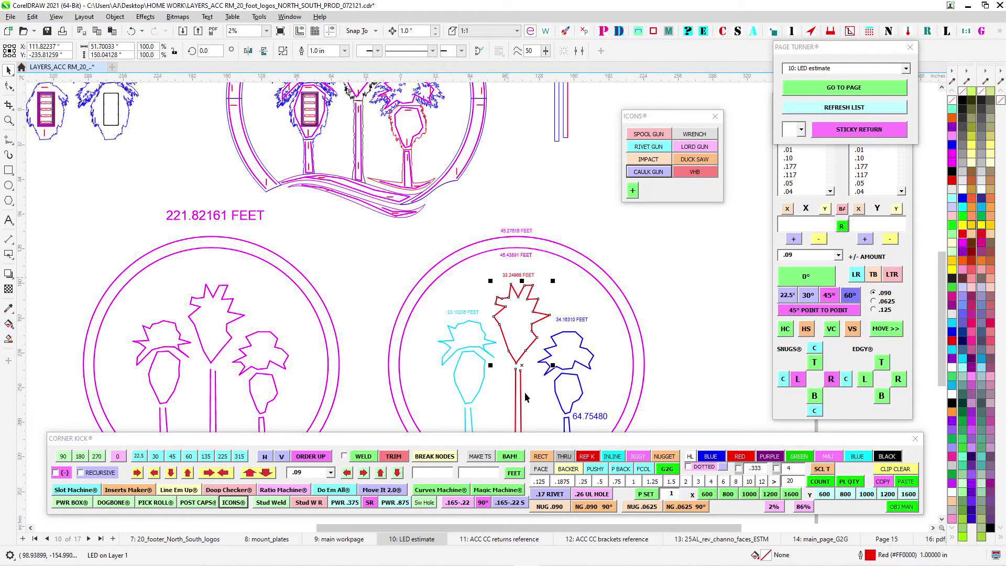
left_click_drag(541, 373, 549, 314)
- Compare the upper LED drawing with the color-coded layout, and select the blue palm's LED run
left_click_drag(368, 218, 420, 372)
scroll(369, 246, "up", 1)
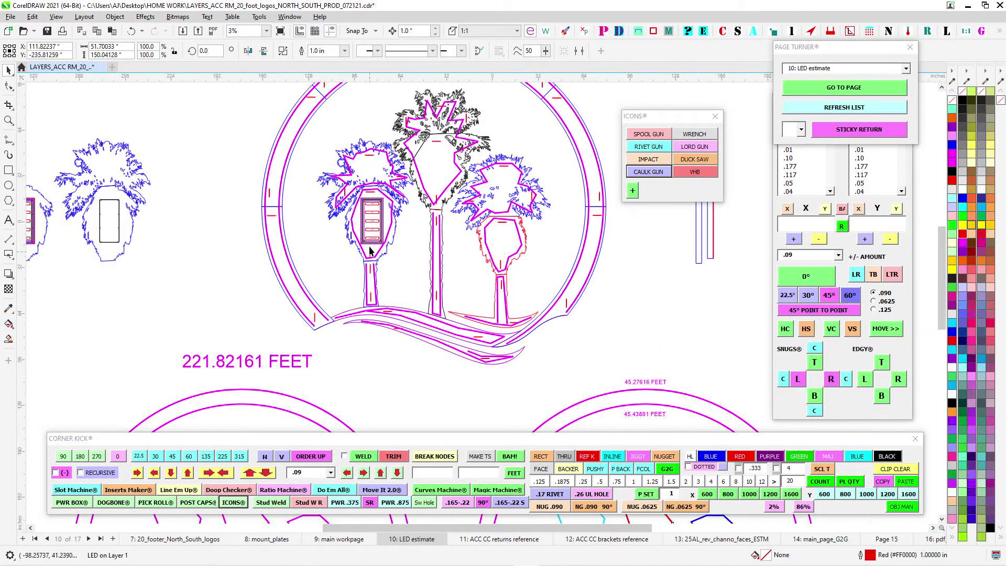
scroll(486, 325, "down", 1)
left_click_drag(525, 335, 343, 139)
scroll(493, 324, "up", 2)
left_click_drag(493, 324, 494, 235)
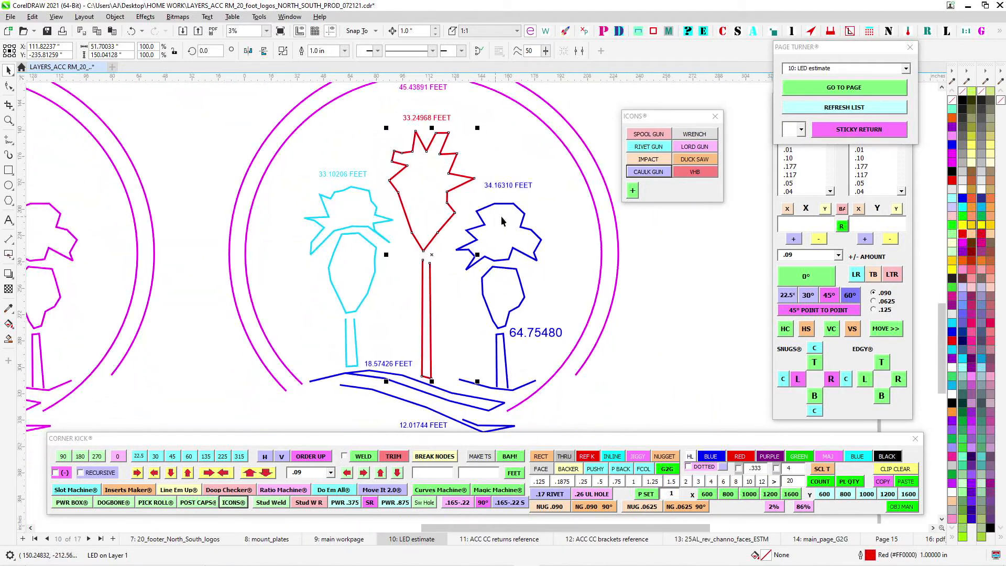
left_click(531, 231)
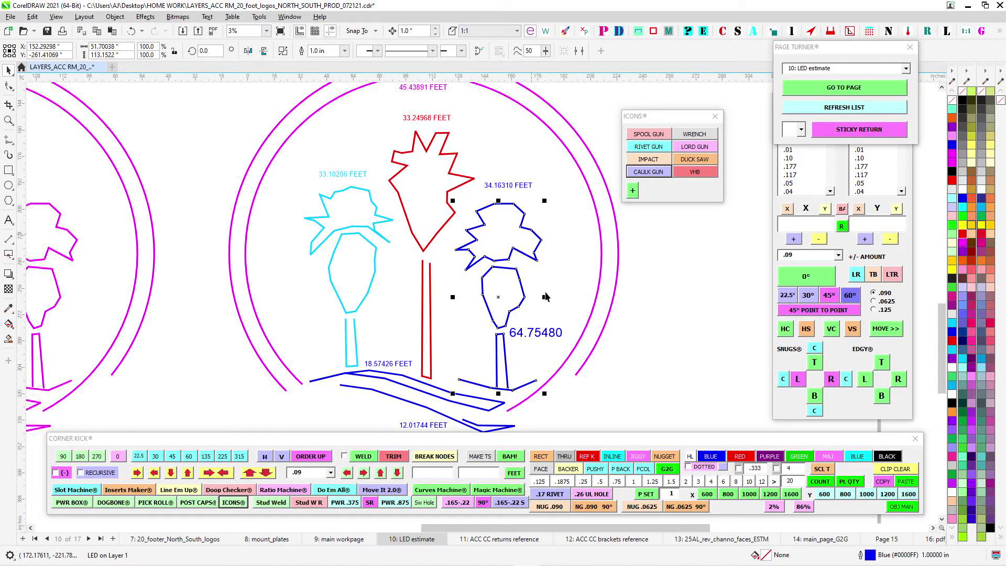
- Examine the blue palm and swoosh LED runs and the footage labels across the color-coded layout
scroll(486, 414, "up", 1)
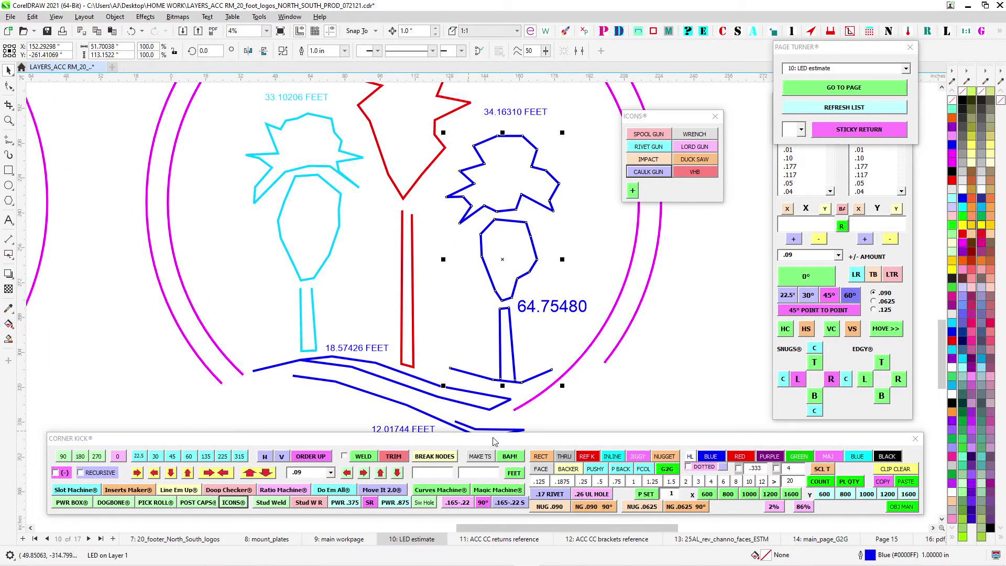
left_click_drag(390, 308, 680, 368)
left_click_drag(460, 195, 490, 422)
scroll(344, 194, "down", 2)
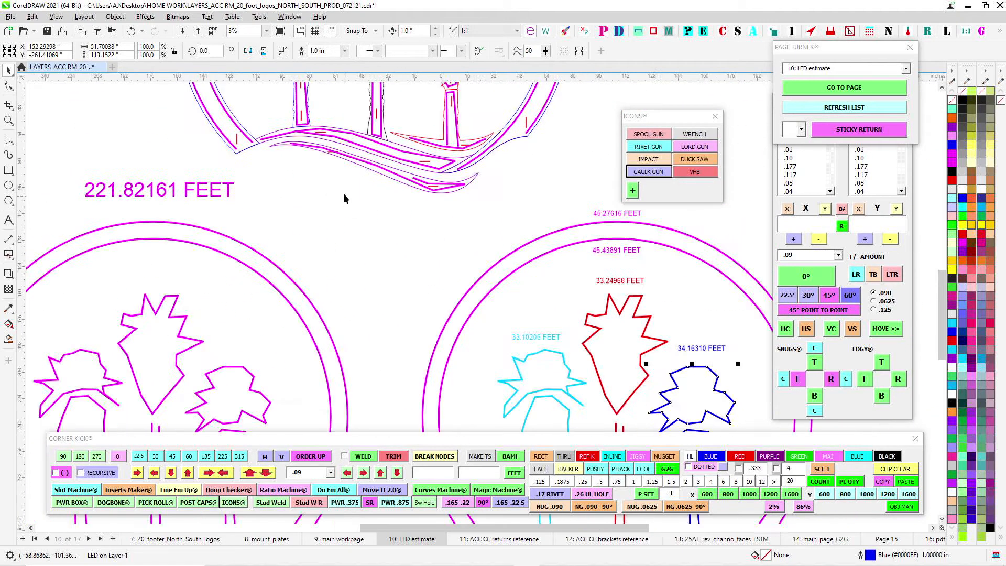
- Examine the magenta LED runs, power box and slots in the upper full-logo drawing above the total footage label
left_click_drag(344, 193, 350, 327)
scroll(312, 169, "up", 1)
scroll(312, 169, "up", 1)
left_click_drag(358, 253, 297, 247)
left_click_drag(406, 229, 510, 235)
left_click_drag(387, 252, 438, 260)
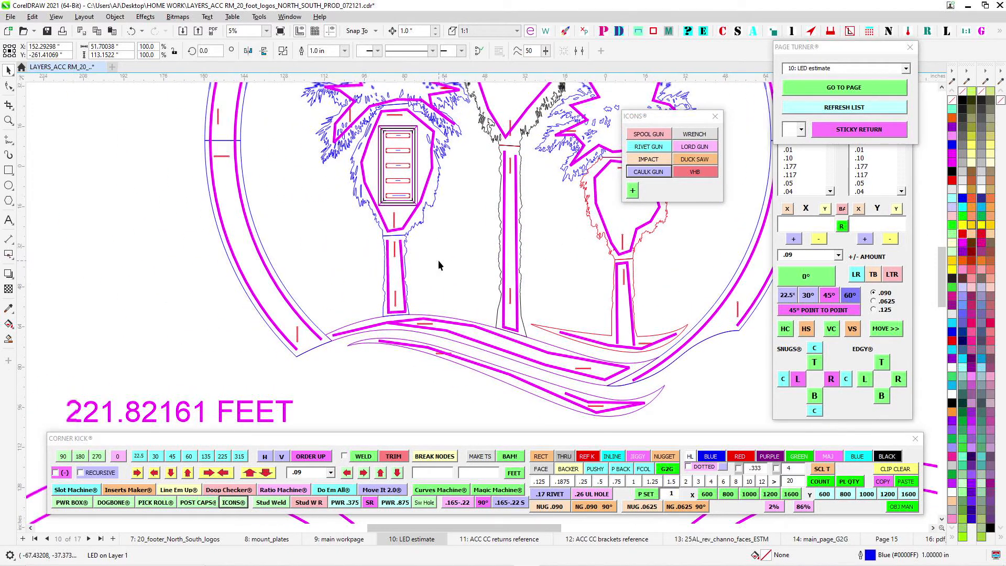
scroll(439, 260, "down", 2)
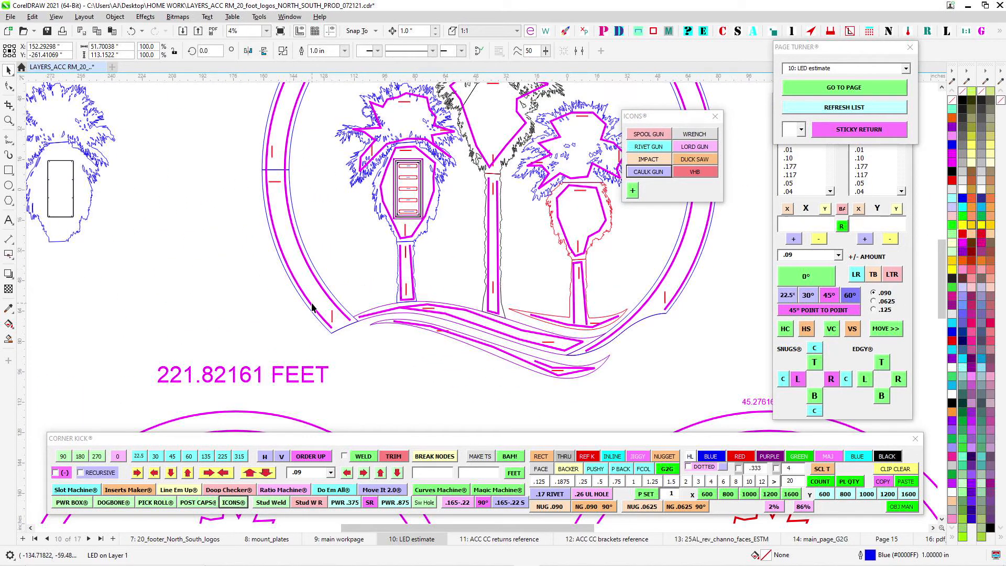
scroll(313, 308, "down", 2)
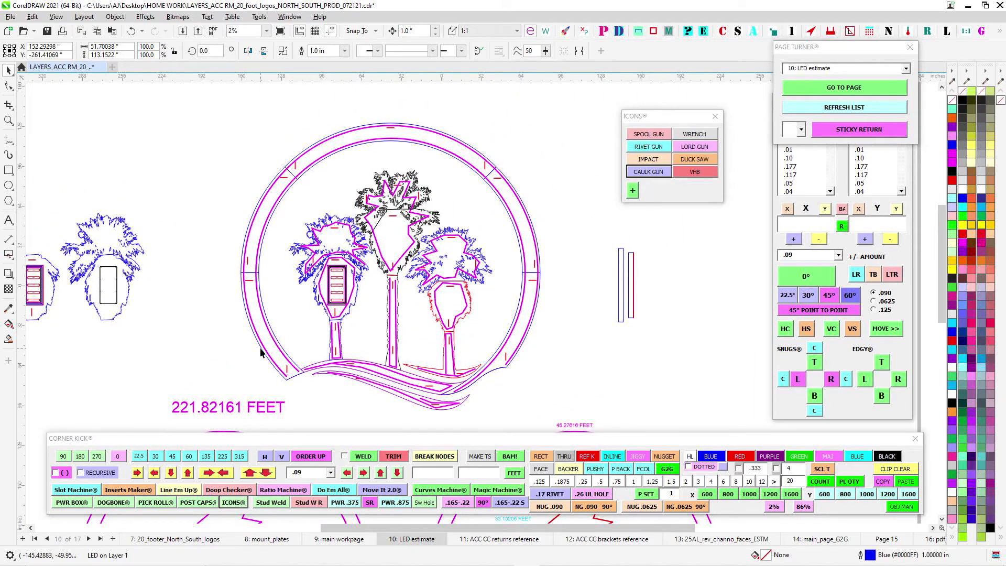
- Examine the power box label plates from RING 1 through PALM 3 + SWOOSHES inside the magenta LED run of the blue palm
scroll(262, 356, "up", 1)
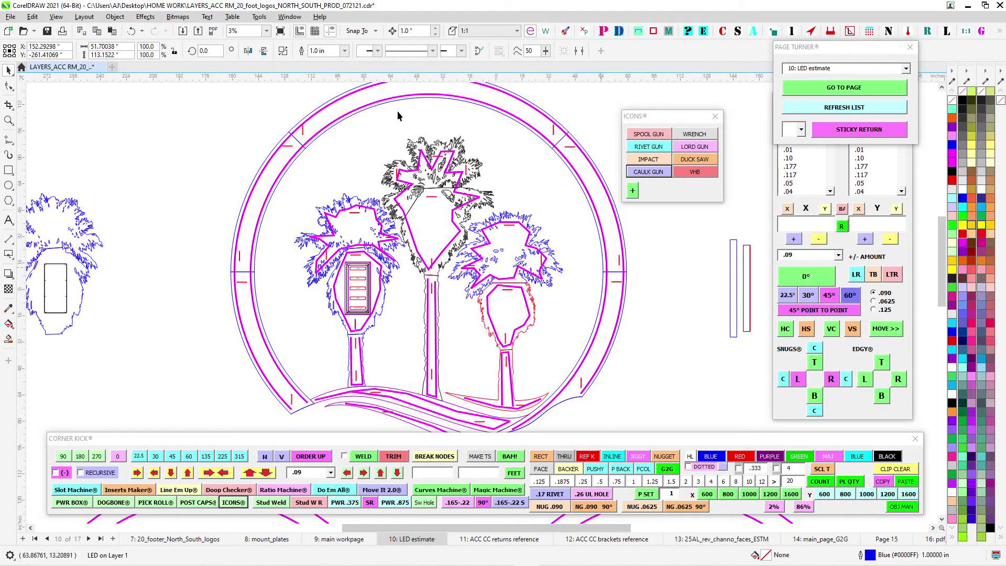
scroll(352, 299, "up", 3)
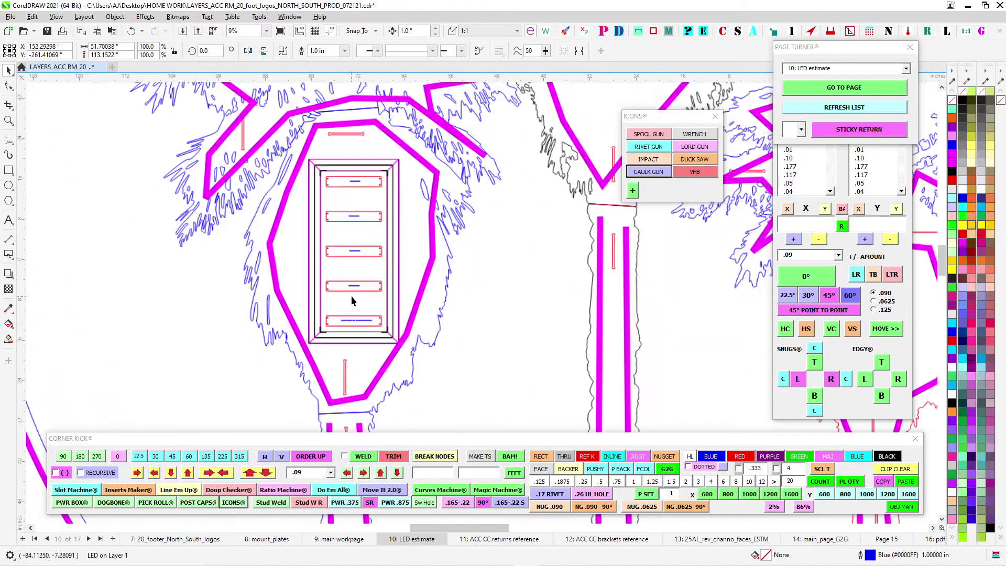
scroll(352, 299, "up", 4)
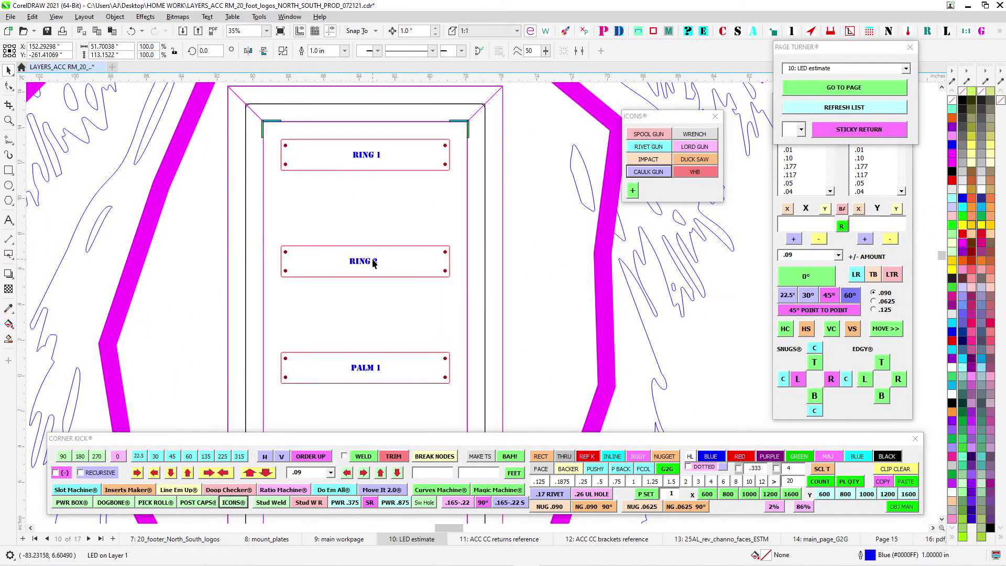
scroll(373, 260, "down", 1)
left_click_drag(382, 332, 360, 195)
left_click_drag(366, 353, 354, 253)
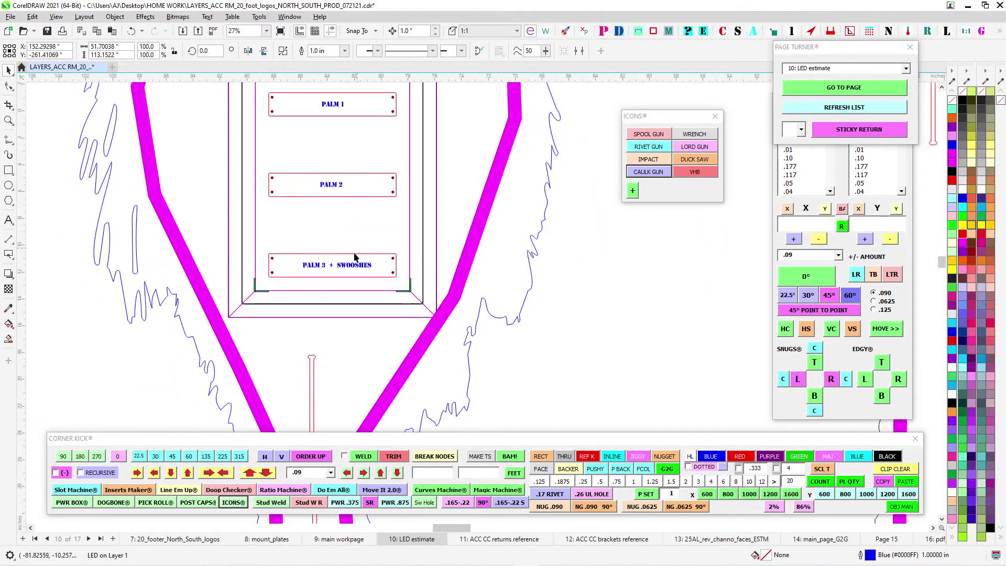
scroll(349, 279, "up", 1)
scroll(264, 261, "down", 2)
- Examine the magenta LED runs and slots along the palm trunks and swooshes at the base of the full-logo drawing
left_click_drag(539, 344, 373, 250)
scroll(347, 242, "down", 3)
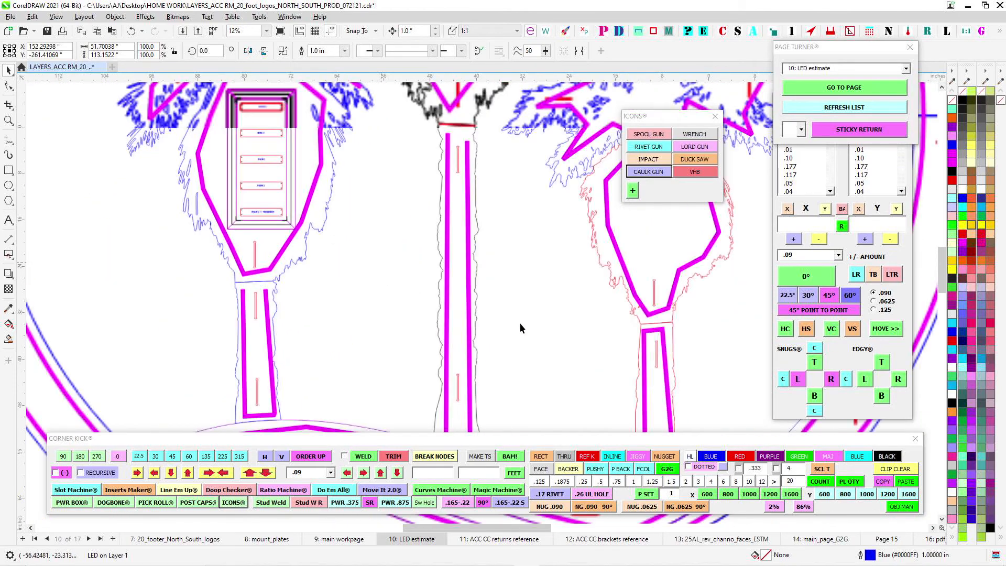
scroll(520, 323, "down", 1)
left_click_drag(534, 356, 464, 252)
scroll(537, 346, "up", 2)
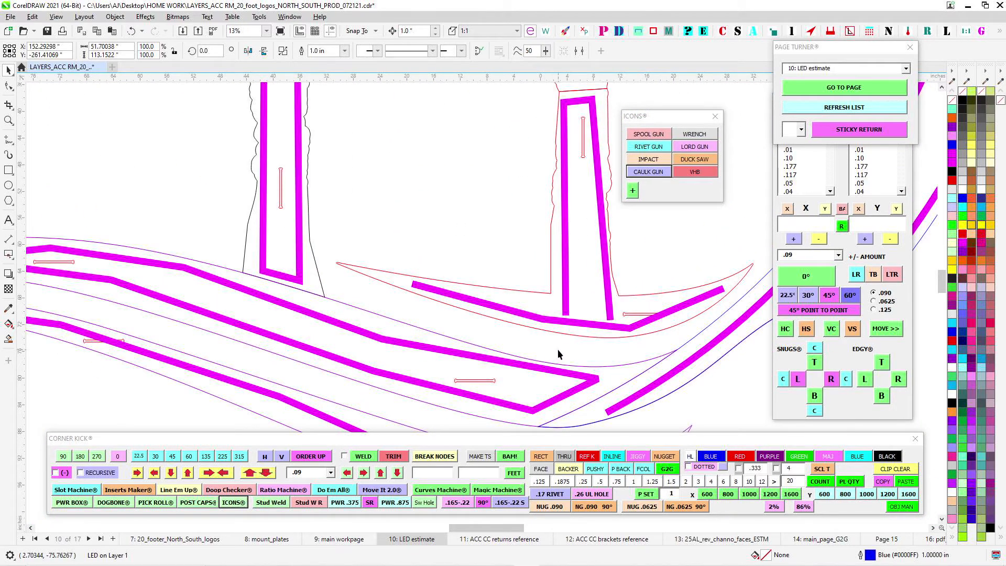
left_click_drag(558, 350, 455, 364)
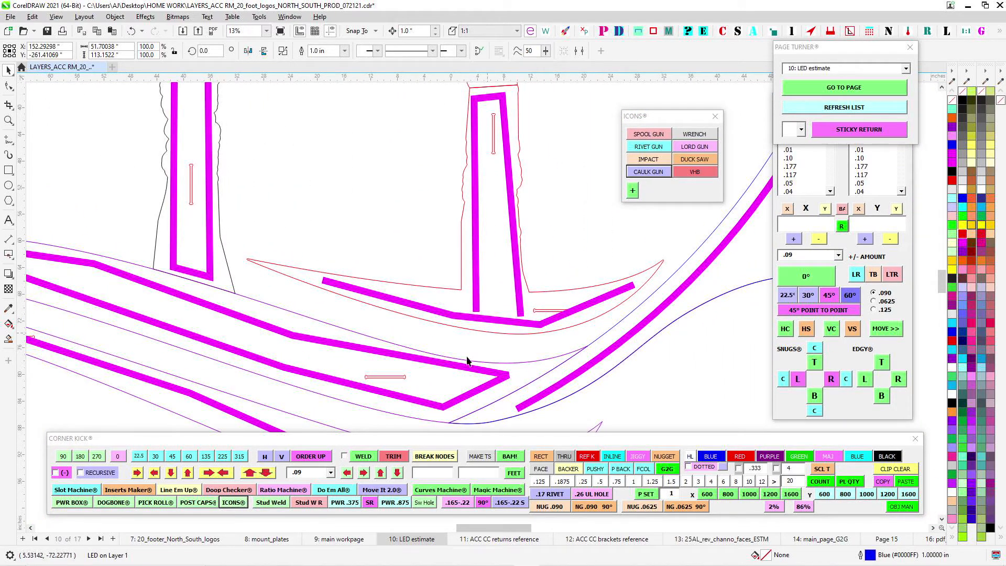
scroll(472, 361, "down", 3)
left_click_drag(489, 373, 513, 216)
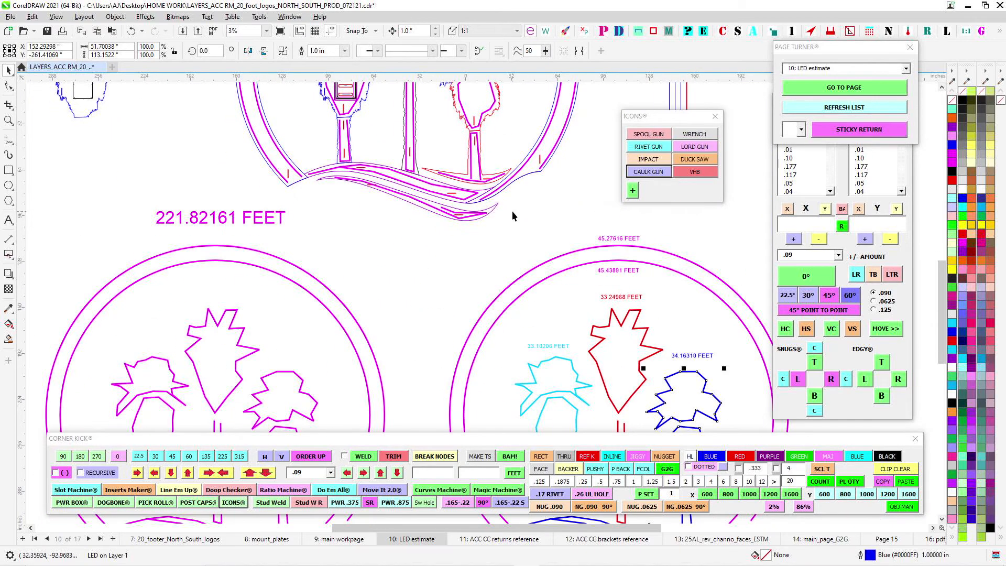
- Go to page 9: main workpage and examine where the ring end and palm trunks meet swooshes SW 1 and SW 2
left_click(906, 69)
left_click(811, 133)
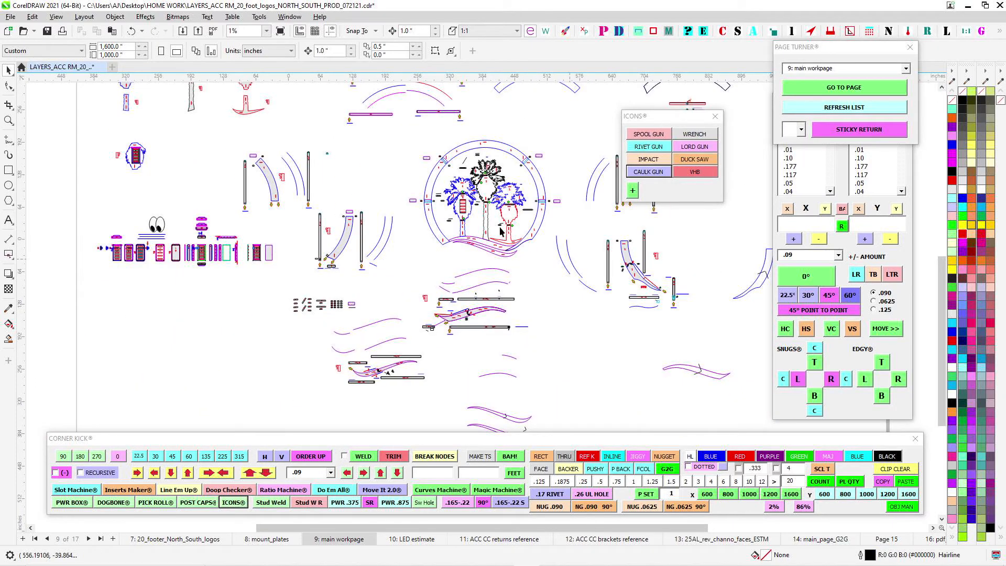
scroll(500, 232, "up", 5)
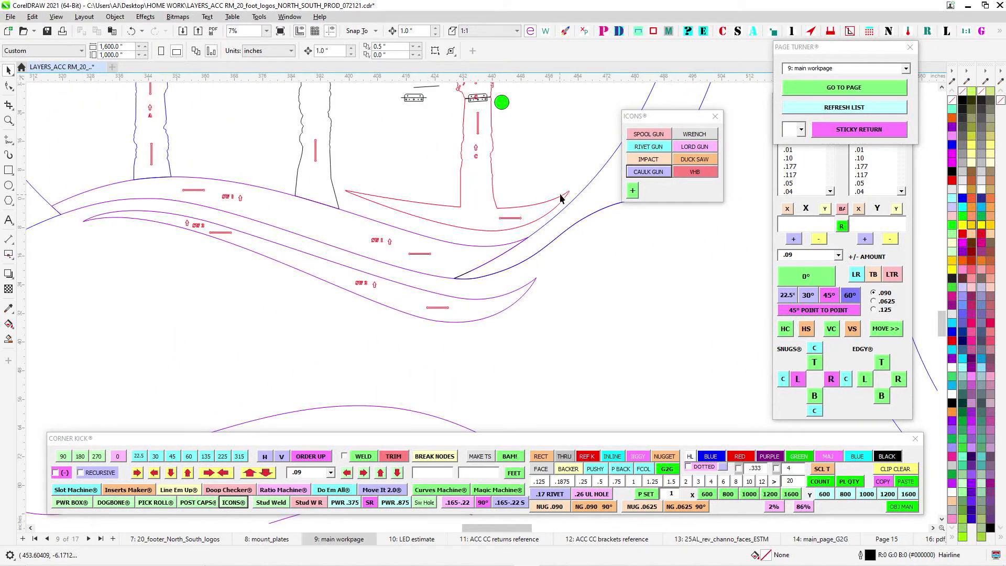
scroll(291, 243, "up", 2)
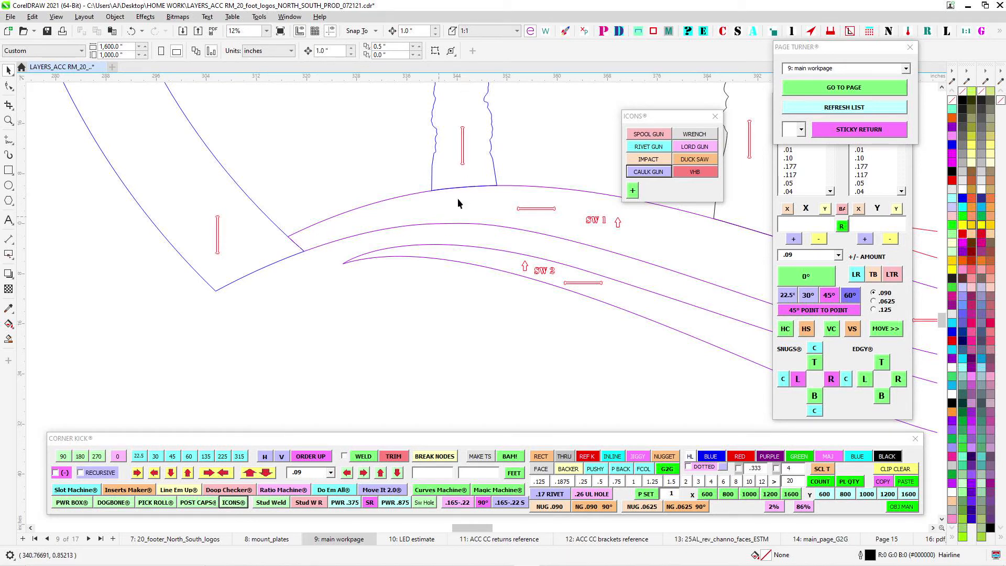
scroll(431, 220, "down", 1)
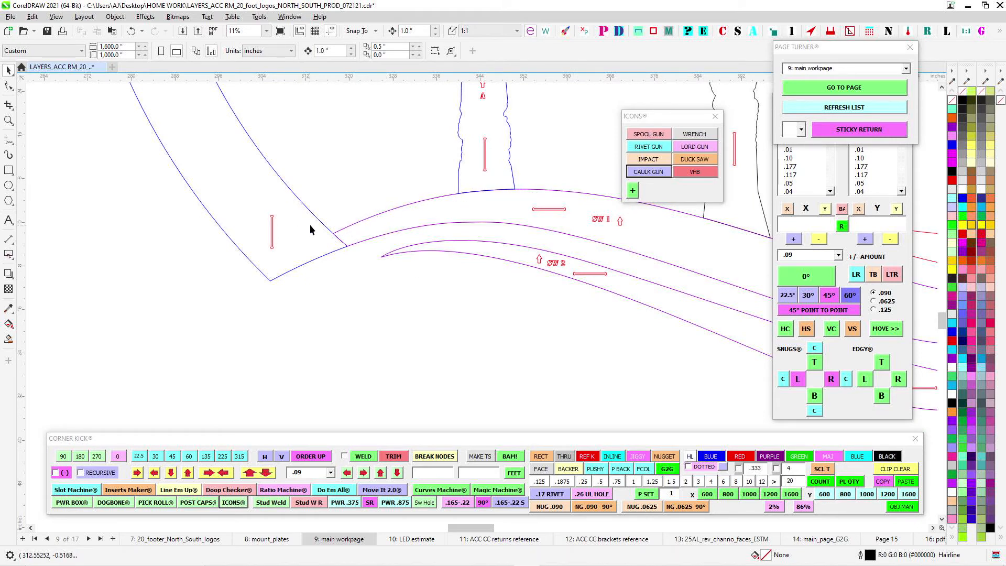
scroll(389, 287, "down", 3)
- Examine the FITS INSIDE piece and the cable hook cutout on the bottom return of swoosh SW 1
left_click_drag(489, 371, 387, 163)
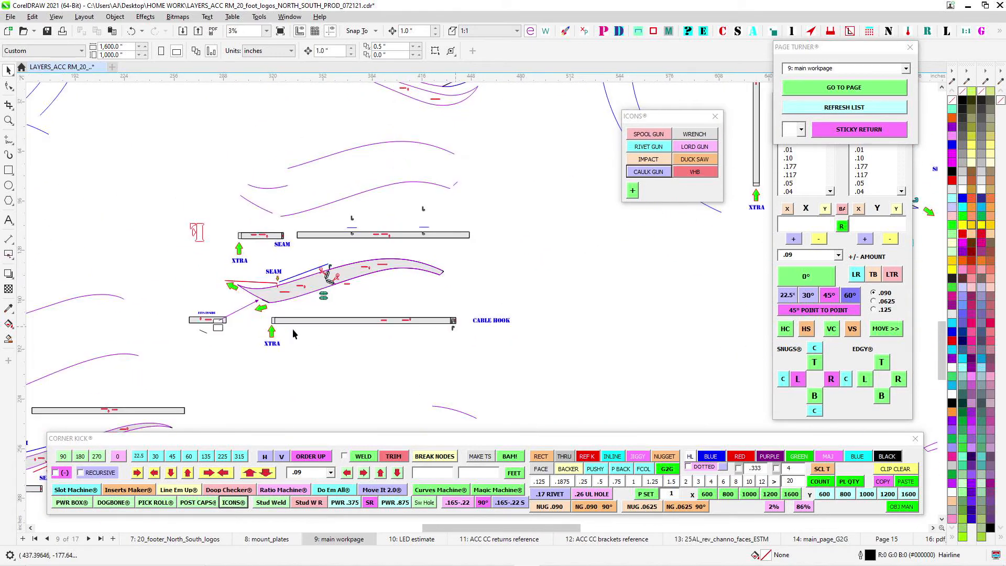
scroll(241, 318, "up", 3)
scroll(185, 319, "up", 2)
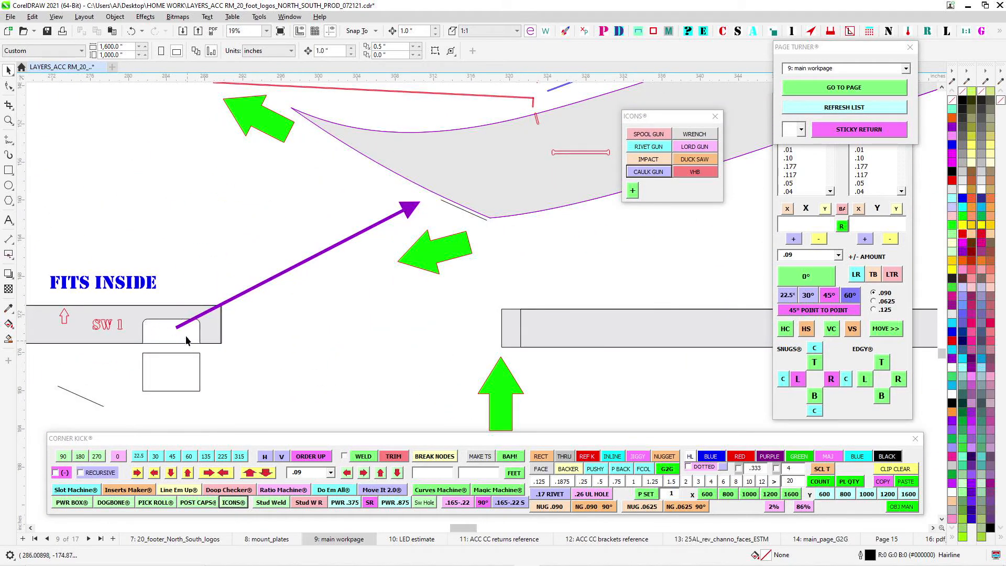
scroll(386, 340, "down", 3)
scroll(610, 303, "up", 4)
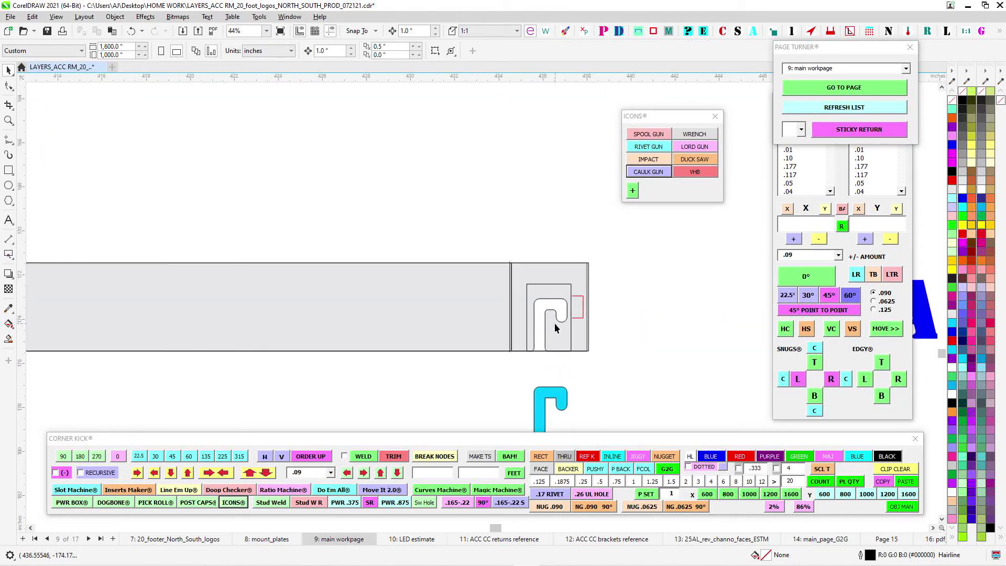
scroll(557, 363, "up", 2)
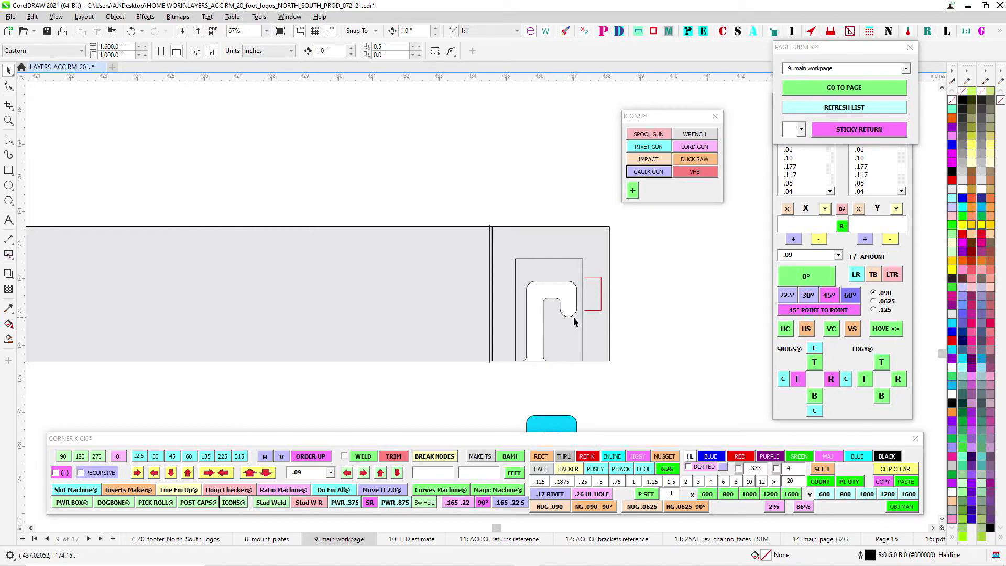
scroll(576, 332, "down", 5)
left_click_drag(366, 231, 630, 325)
scroll(611, 325, "down", 2)
left_click_drag(374, 299, 393, 309)
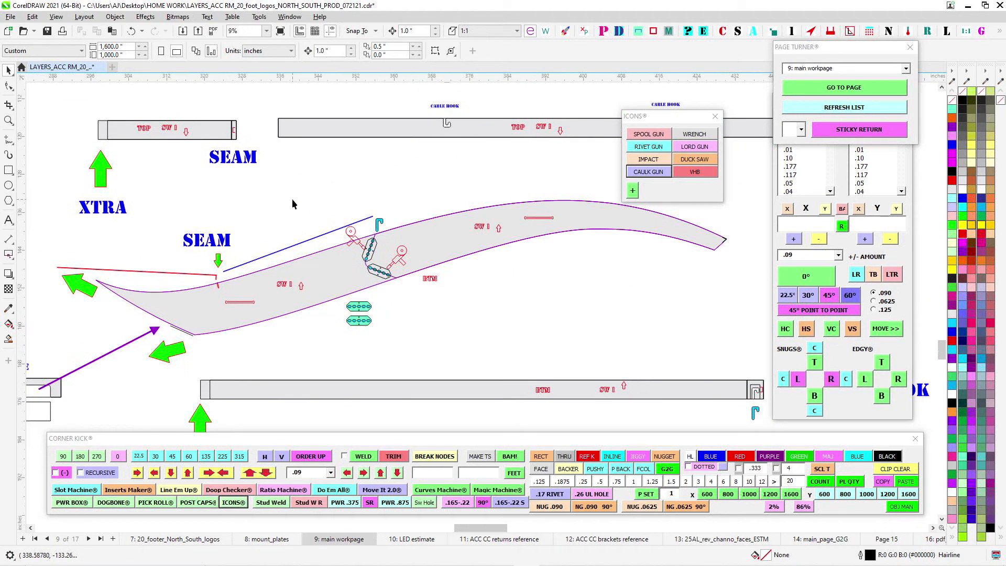
- Compare the ring's lower-left joint with the swooshes to the SW 1 cable hook and FITS INSIDE piece
scroll(292, 204, "down", 3)
scroll(317, 187, "up", 3)
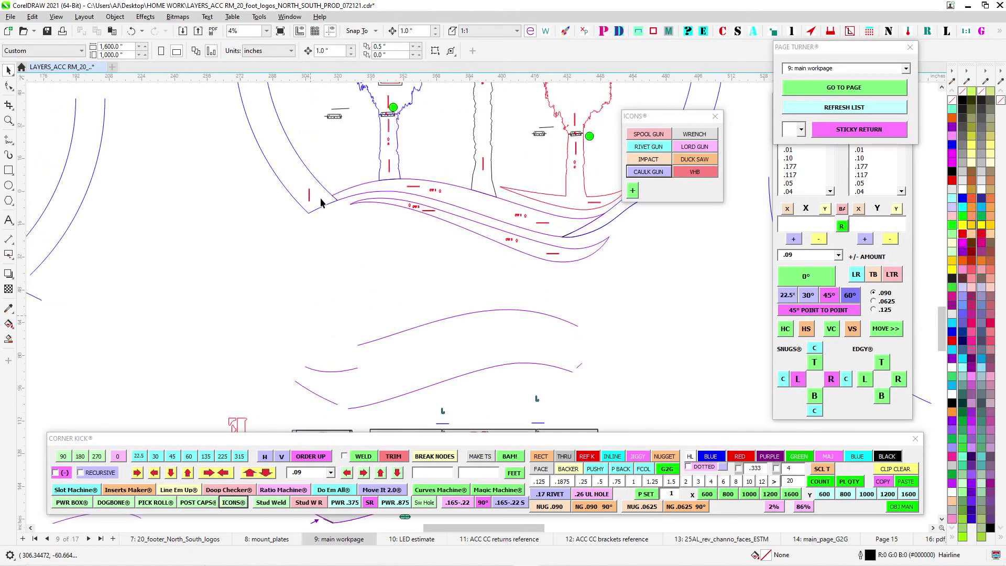
scroll(321, 204, "up", 3)
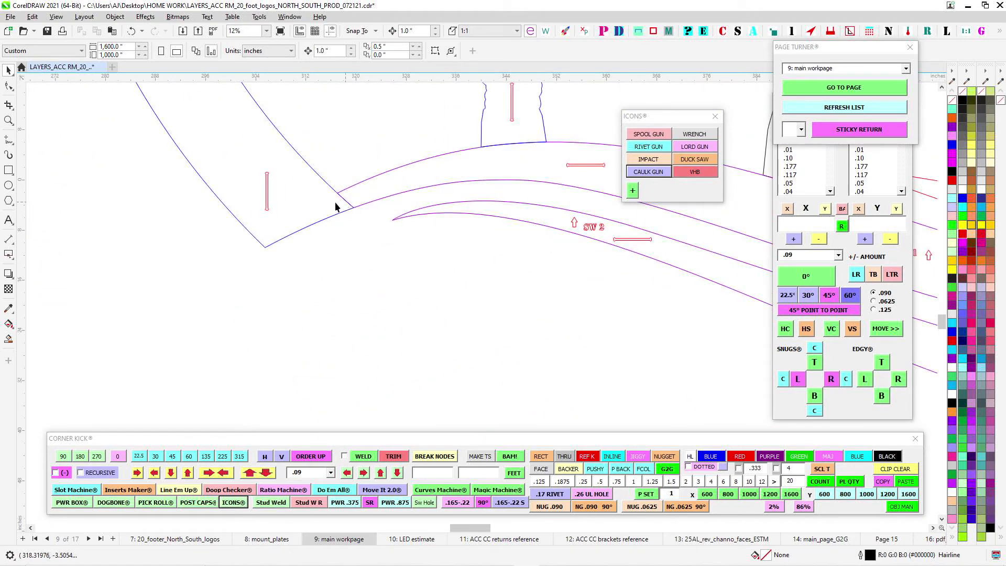
scroll(336, 206, "down", 2)
left_click_drag(549, 351, 367, 237)
scroll(408, 404, "up", 2)
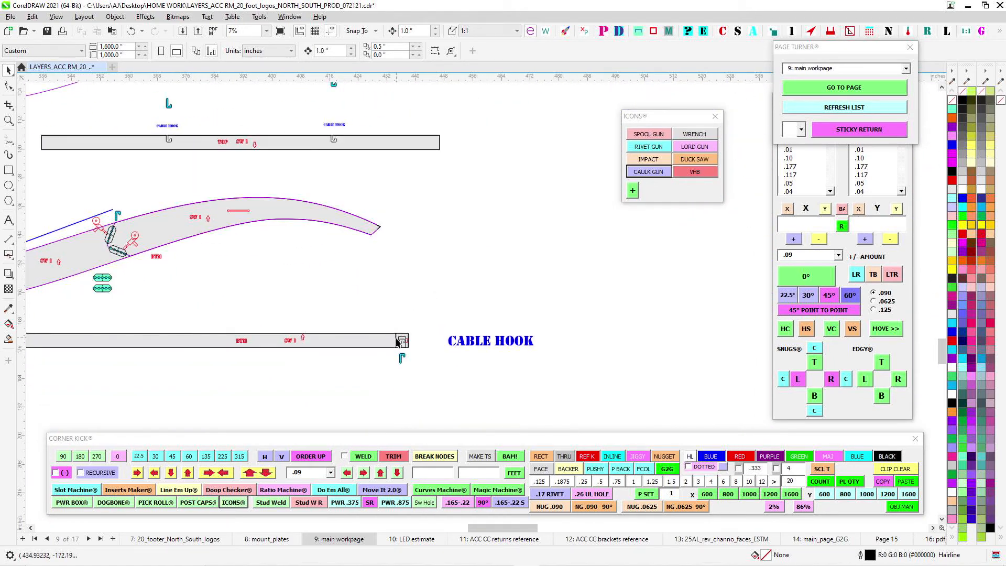
scroll(399, 342, "down", 2)
scroll(254, 383, "up", 3)
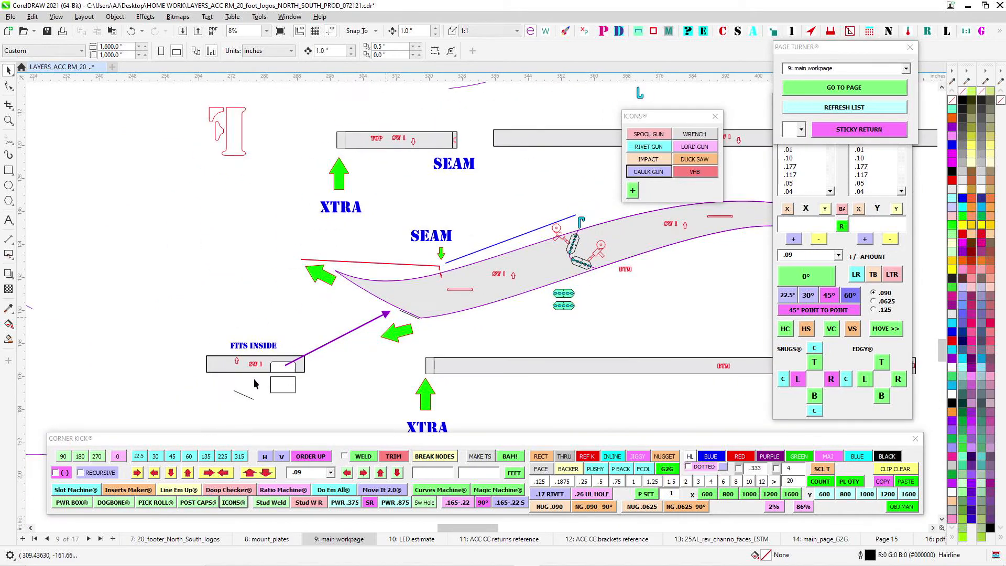
- Compare the ring's lower-right joint with swoosh SW 1 to the SW 1 return layout
scroll(371, 301, "down", 2)
scroll(452, 210, "up", 2)
scroll(470, 272, "down", 2)
scroll(734, 199, "up", 2)
scroll(514, 363, "down", 2)
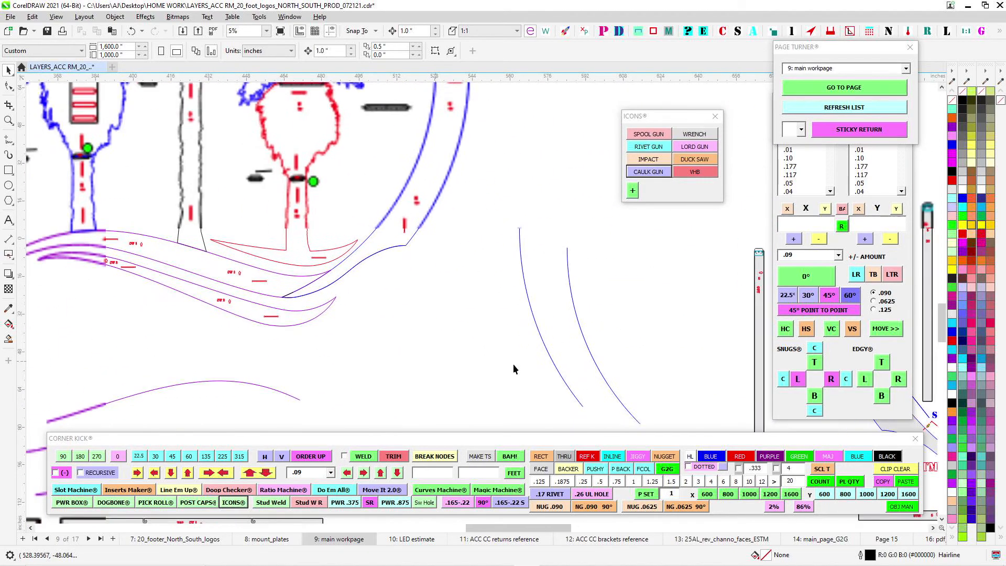
scroll(257, 245, "up", 2)
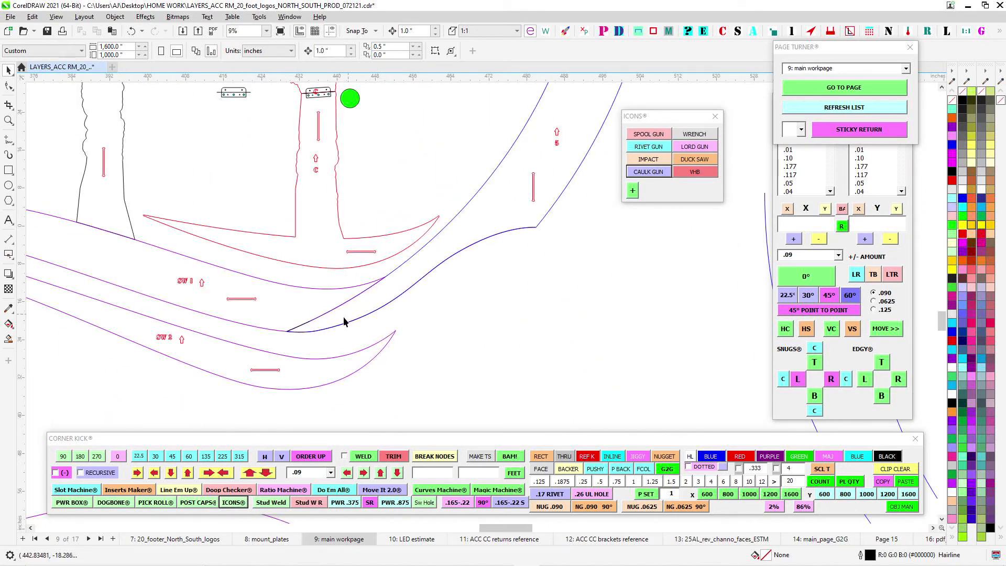
scroll(340, 346, "down", 3)
scroll(220, 409, "up", 2)
scroll(623, 194, "down", 2)
scroll(393, 383, "up", 1)
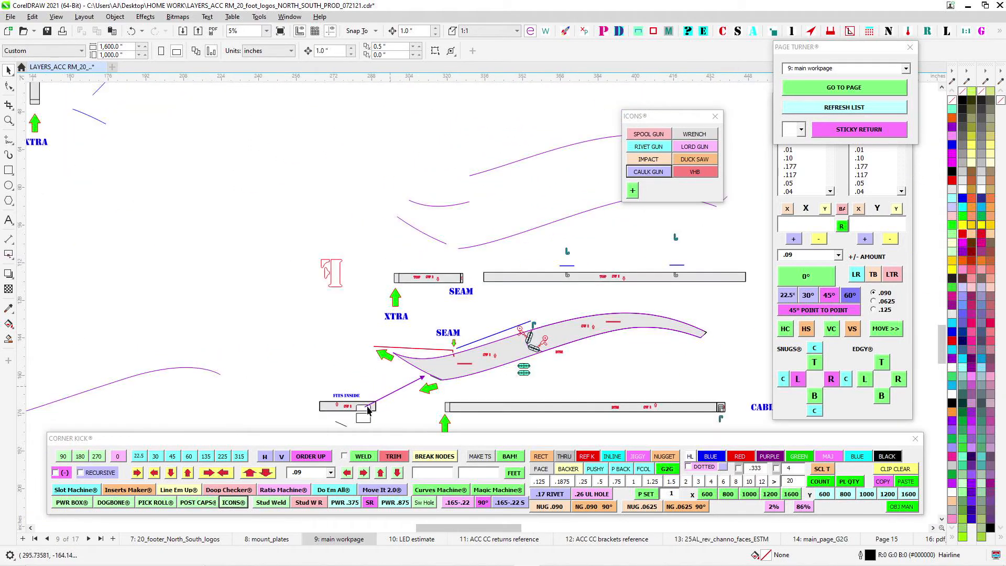
- Examine the lower-right ring section's returns with their SEAM, XTRA and CABLE HOOK markings
scroll(368, 411, "down", 2)
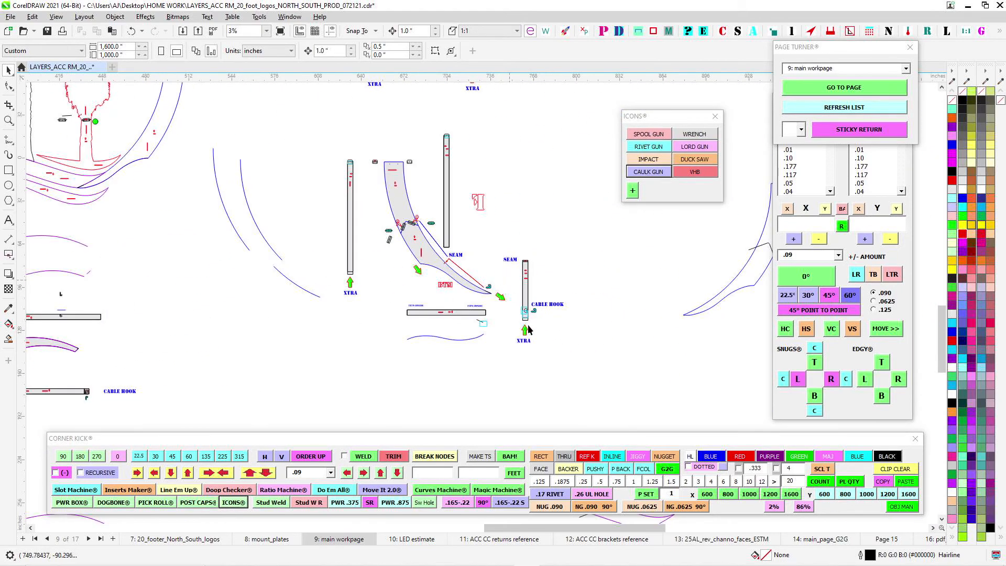
scroll(528, 324, "up", 3)
scroll(546, 318, "down", 2)
- Examine swooshes SW 1 and SW 2 in the full logo, checking the ring ends, palm trunk bases and slots
left_click_drag(168, 261, 723, 329)
scroll(435, 155, "up", 1)
left_click_drag(386, 221, 492, 277)
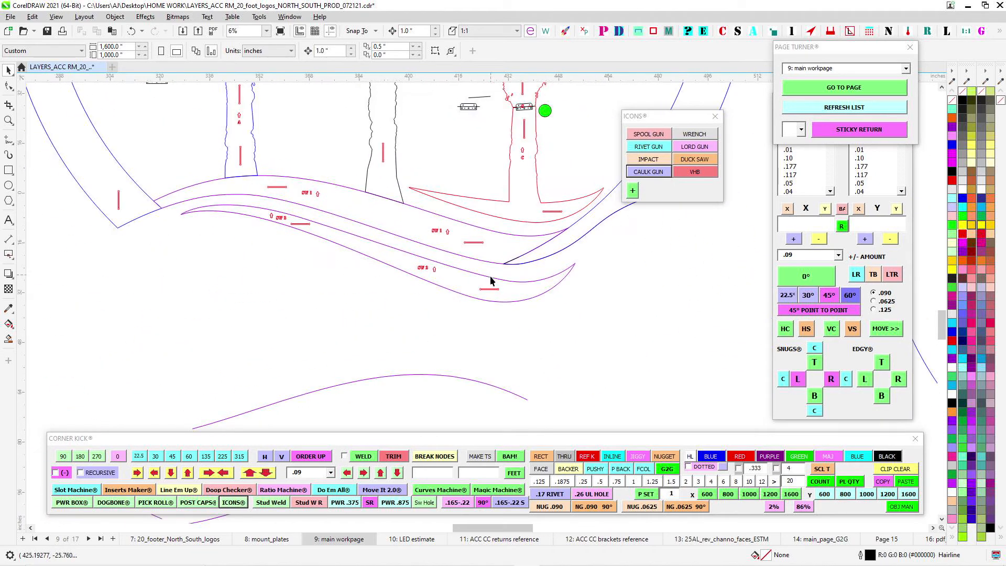
left_click_drag(81, 177, 132, 209)
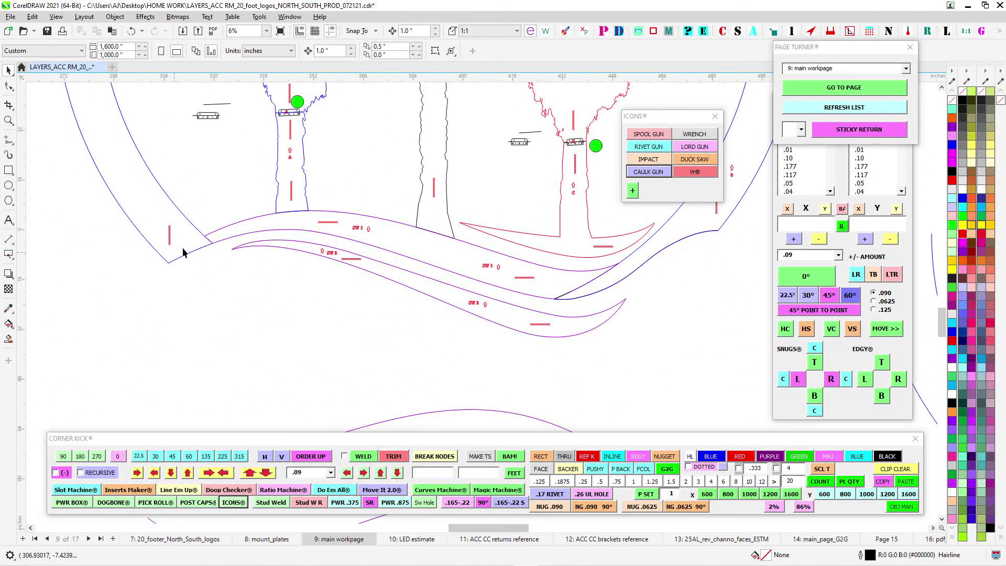
left_click_drag(431, 285, 315, 291)
scroll(423, 320, "up", 1)
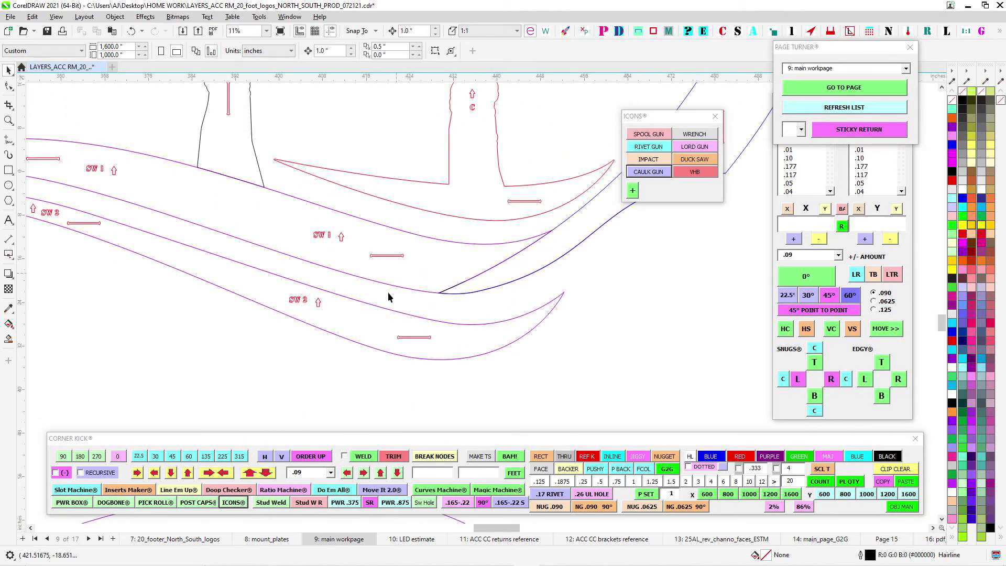
left_click_drag(308, 244, 449, 307)
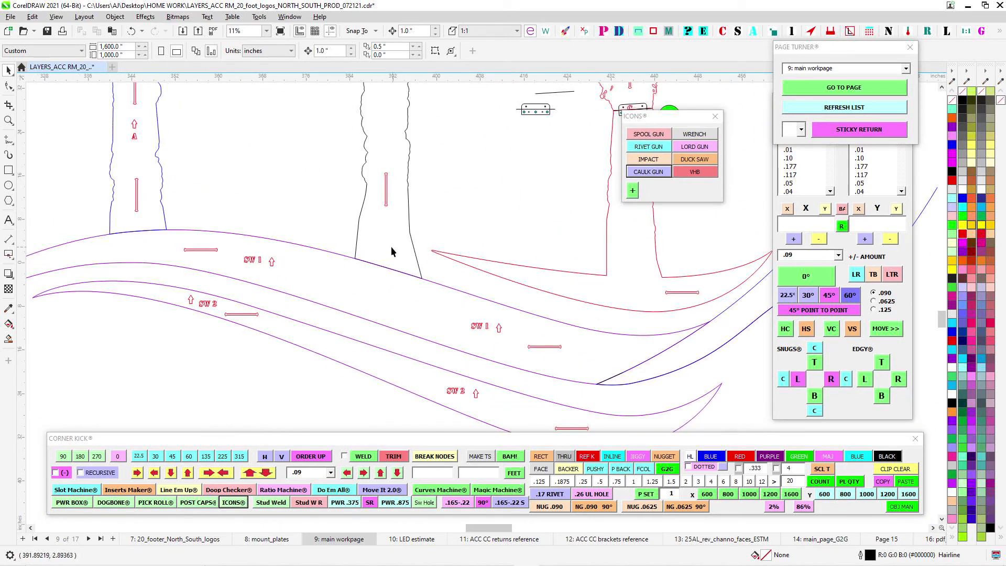
left_click_drag(391, 246, 448, 285)
scroll(221, 260, "up", 1)
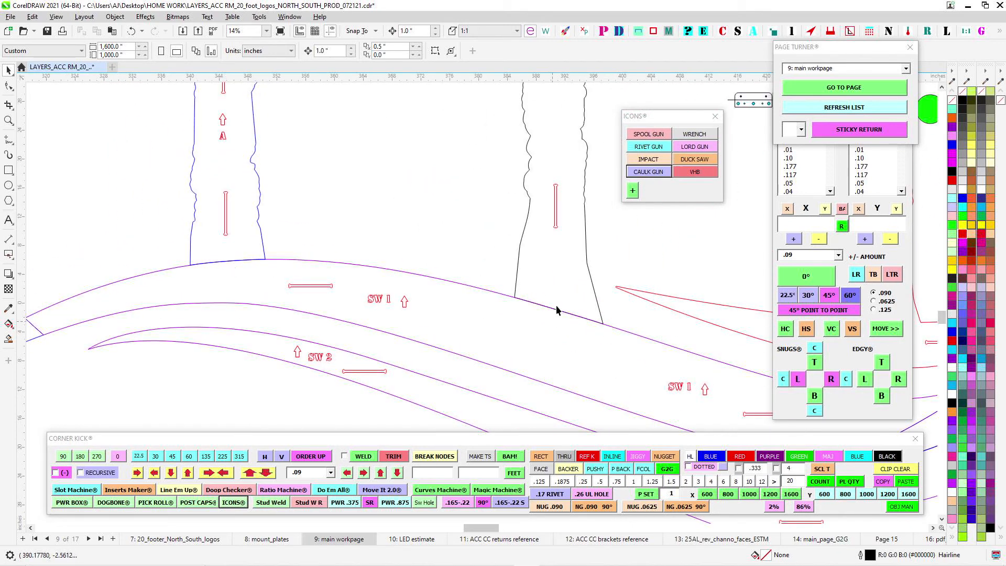
left_click_drag(550, 168, 538, 339)
left_click_drag(552, 383, 544, 160)
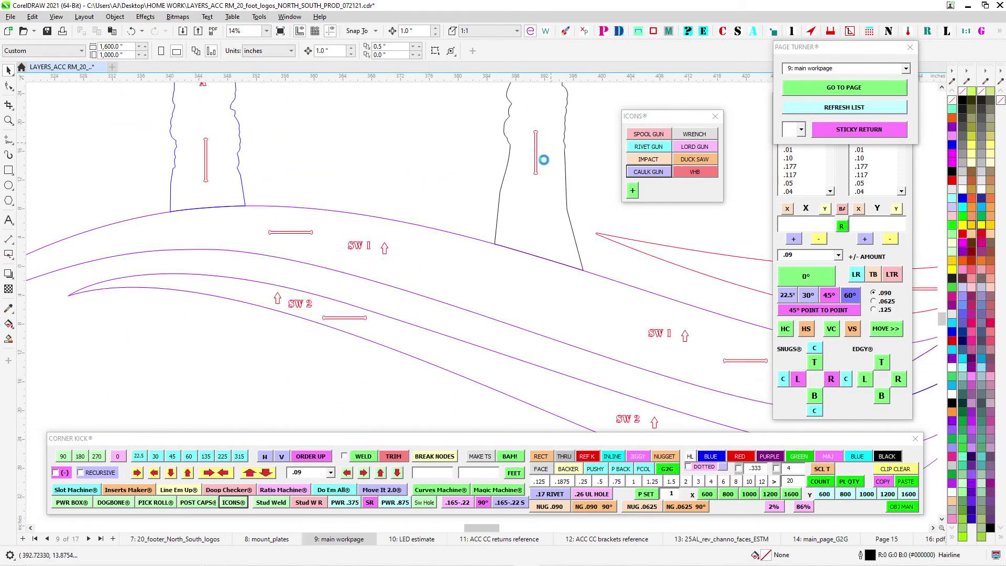
- Examine the top returns of swoosh SW 1, including the seam and the cable hook cutouts
scroll(530, 337, "down", 1)
scroll(429, 351, "down", 1)
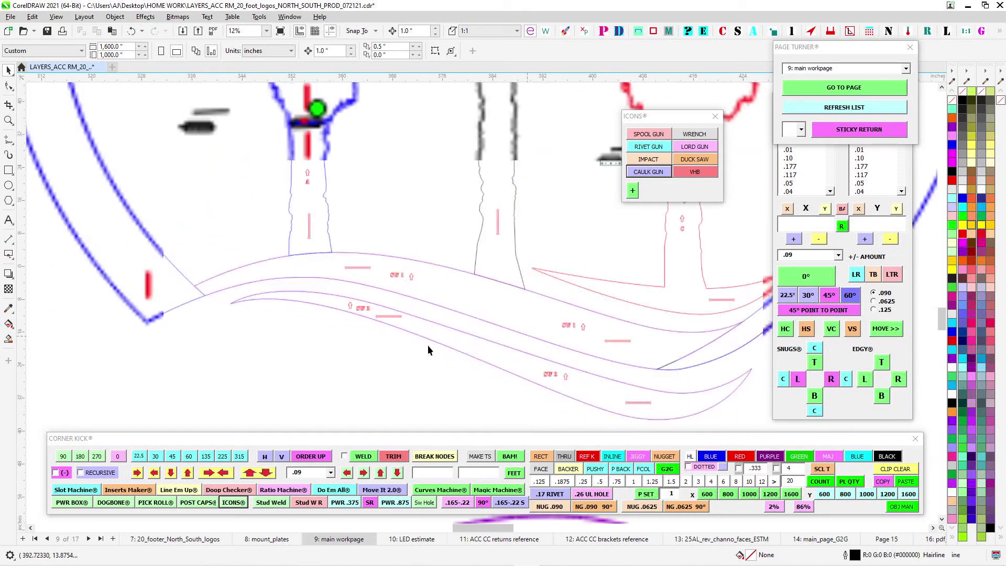
left_click_drag(436, 369, 502, 147)
scroll(540, 288, "down", 5)
left_click_drag(545, 375, 195, 256)
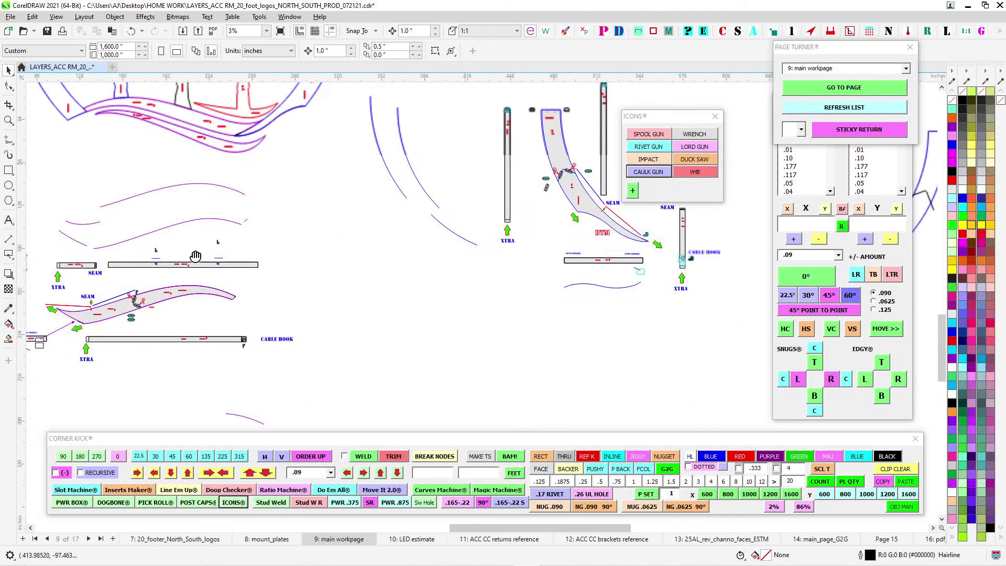
scroll(234, 292, "up", 2)
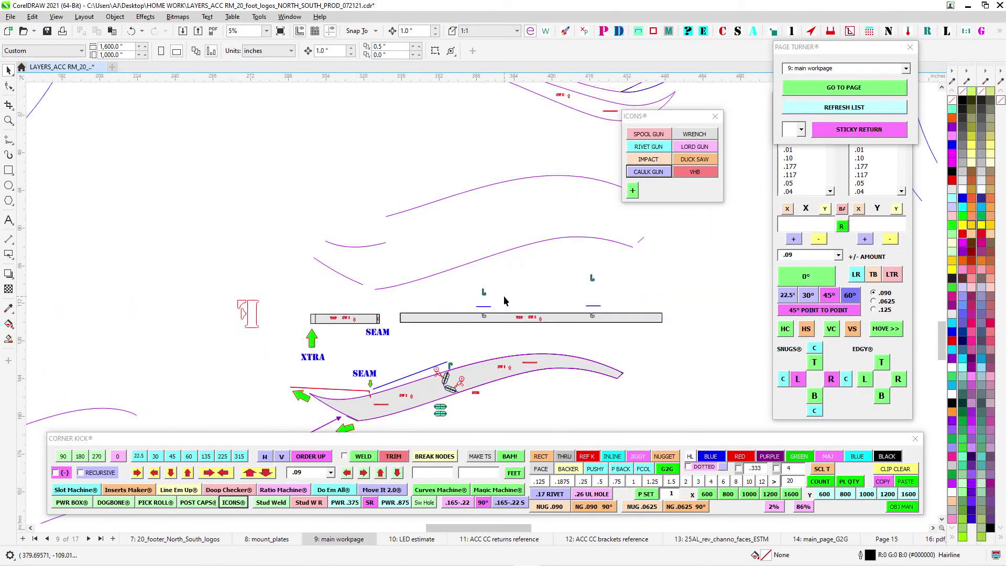
scroll(504, 295, "up", 4)
scroll(430, 369, "down", 1)
left_click_drag(605, 332, 330, 320)
scroll(574, 333, "up", 1)
scroll(514, 344, "down", 1)
- Examine the black palm's trunk base where it meets swoosh SW 1 in the full logo
left_click_drag(393, 318, 445, 467)
left_click_drag(384, 194, 487, 472)
scroll(470, 256, "down", 1)
left_click_drag(475, 183, 380, 367)
scroll(468, 227, "up", 1)
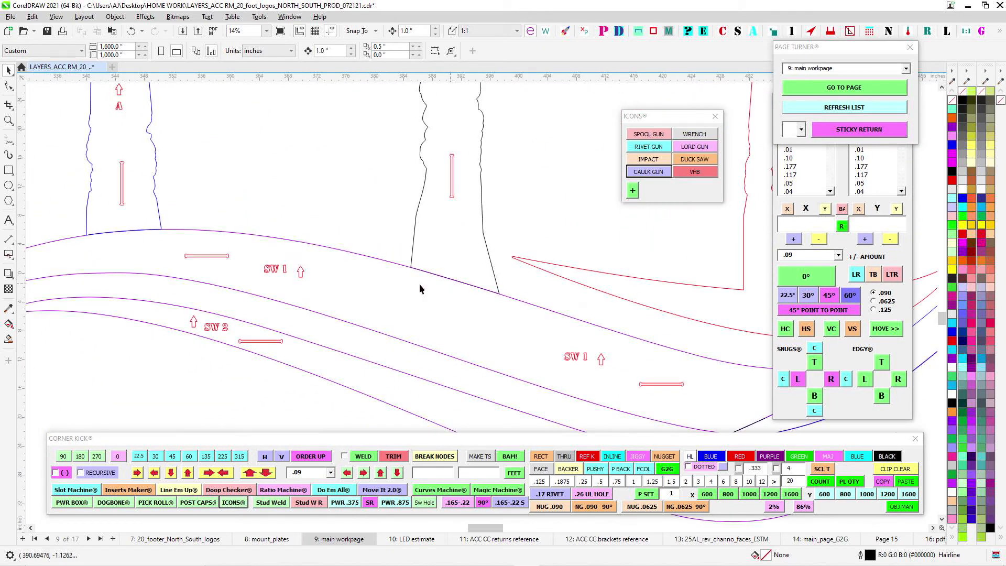
- Examine the trunks of palms A and B down to swoosh SW 1, plus the slotted panel in palm A's crown
left_click_drag(370, 217, 373, 366)
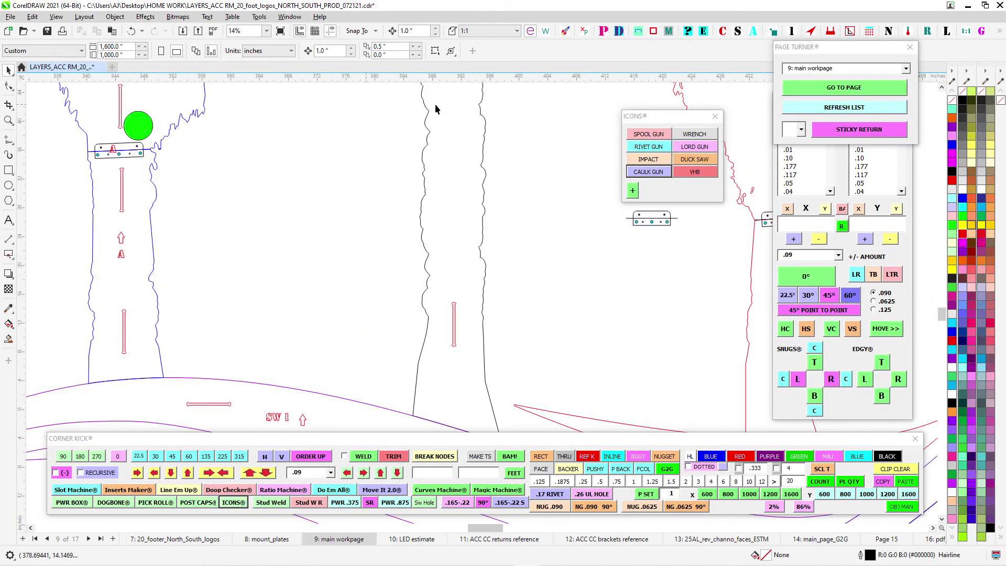
left_click_drag(453, 393, 462, 212)
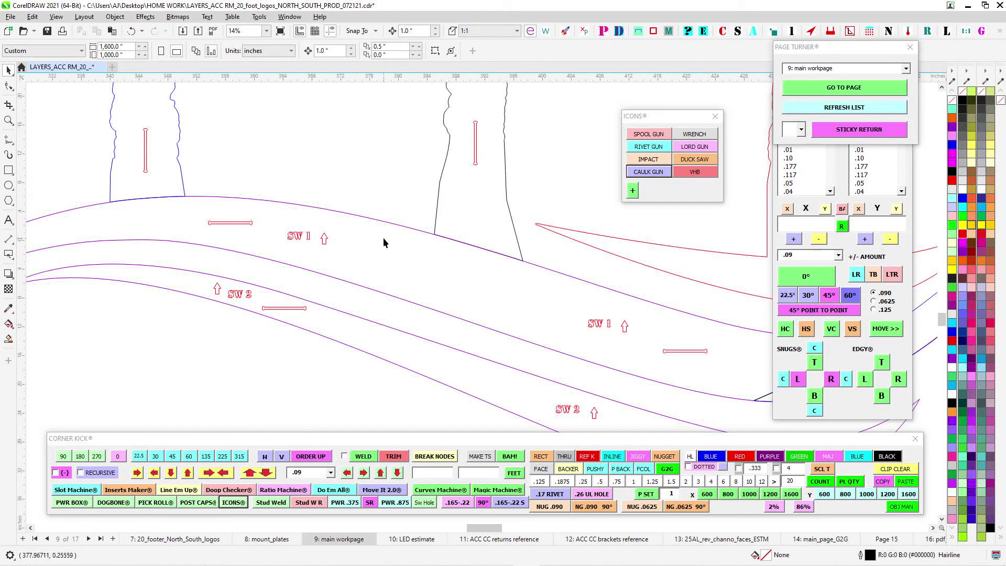
left_click_drag(124, 198, 411, 410)
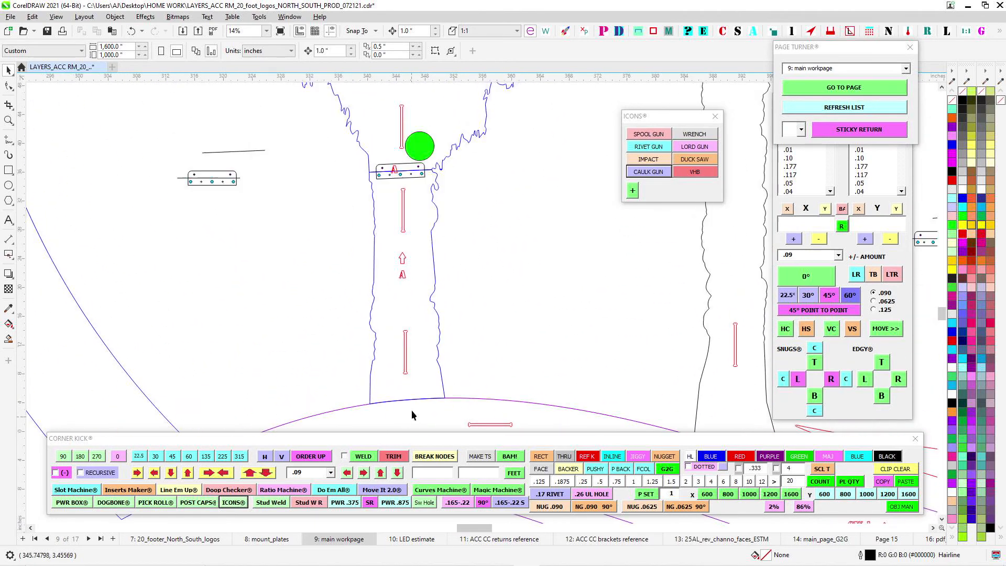
left_click_drag(412, 179, 410, 395)
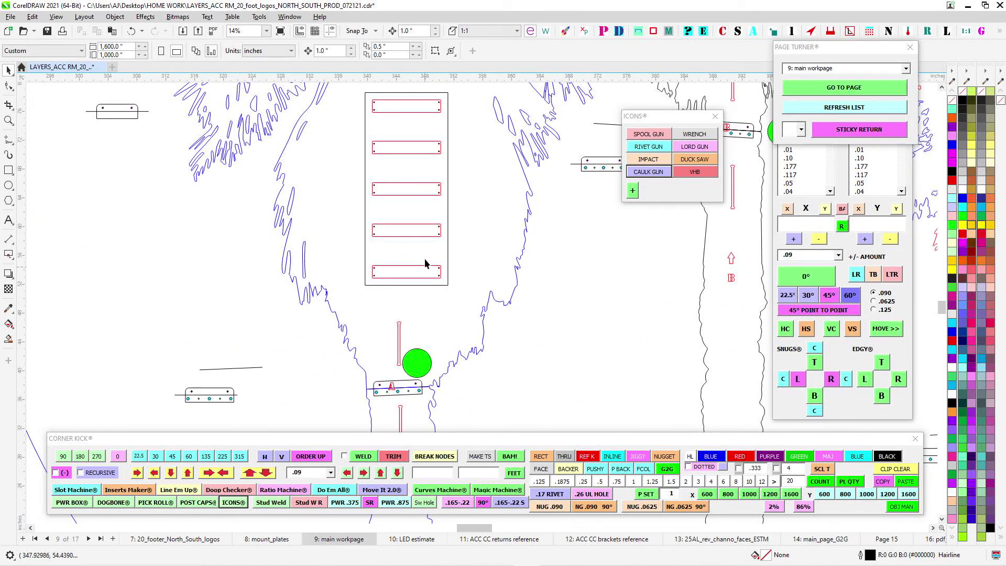
scroll(428, 241, "down", 5)
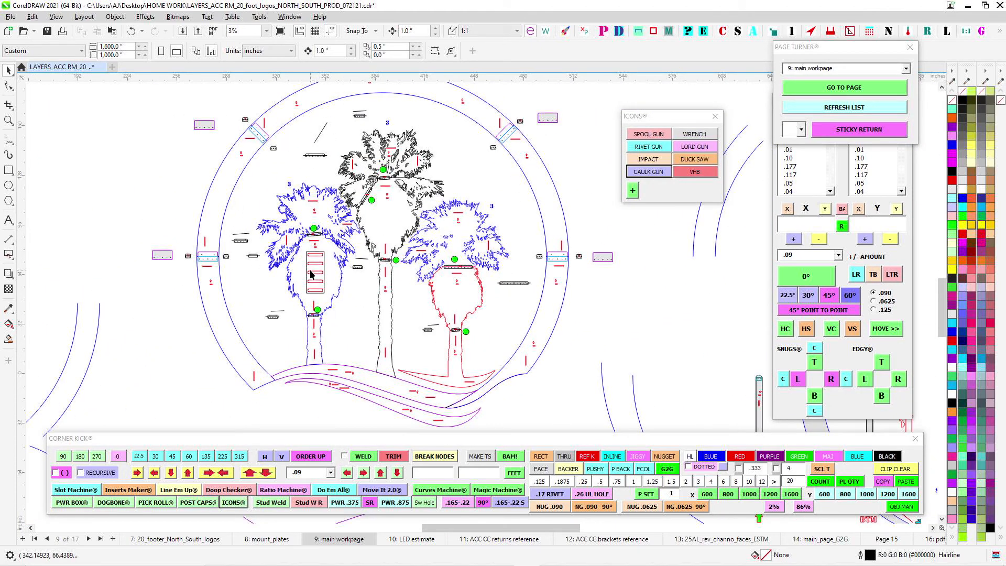
scroll(468, 281, "up", 2)
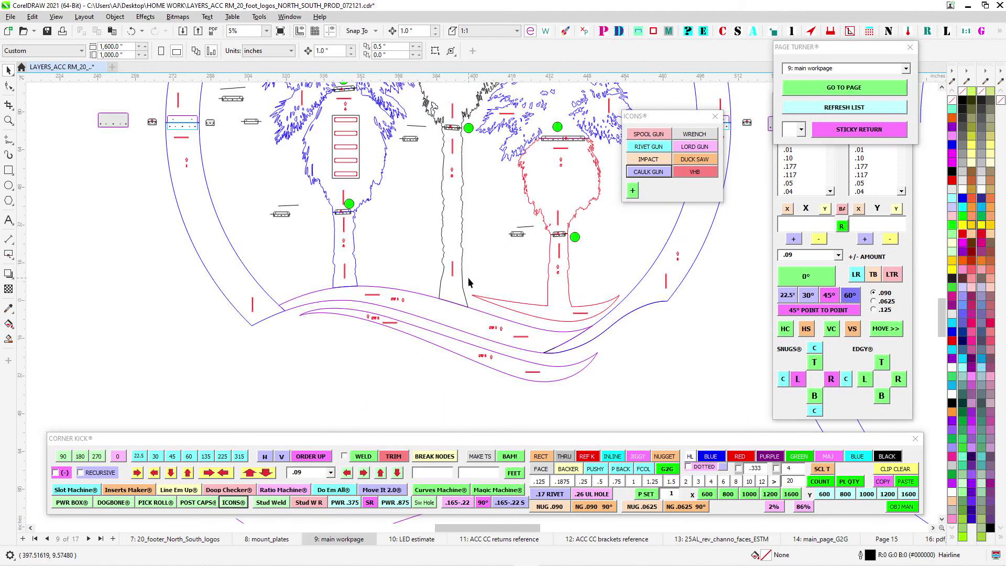
scroll(565, 290, "up", 2)
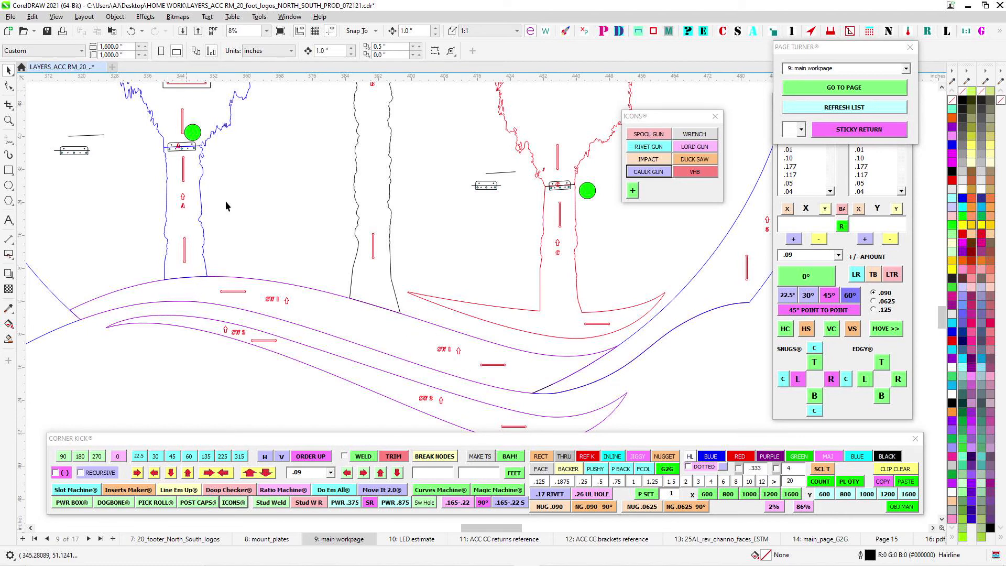
- Examine swooshes SW 1 and SW 2 in the full logo, following them from the ring end past all three trunk bases
left_click_drag(267, 227, 426, 364)
scroll(351, 168, "down", 3)
scroll(332, 241, "up", 2)
left_click_drag(422, 303, 355, 256)
scroll(334, 244, "up", 1)
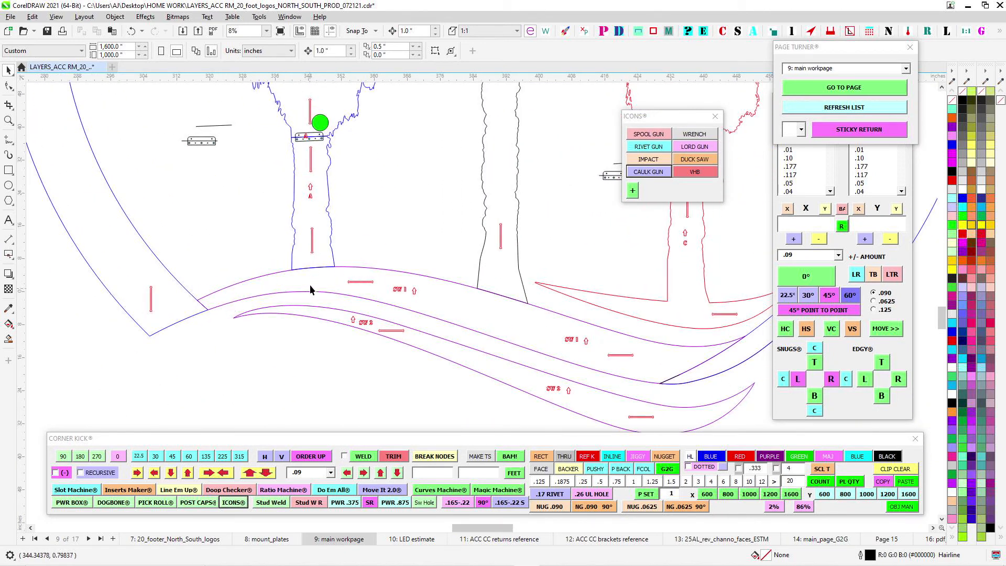
scroll(460, 315, "up", 1)
mouse_move(351, 280)
left_mouse_down()
mouse_move(460, 314)
mouse_move(359, 314)
left_mouse_up()
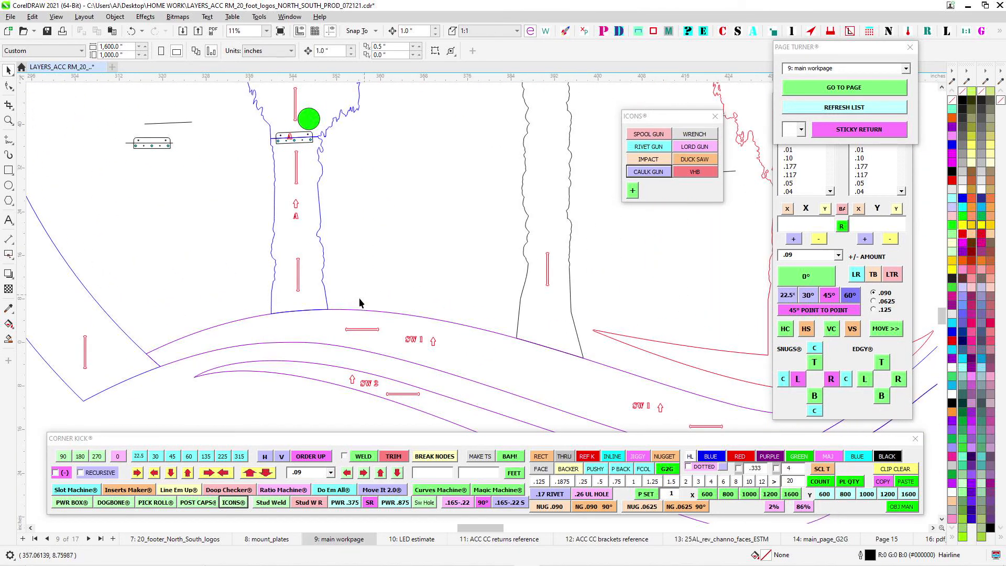
scroll(360, 298, "down", 1)
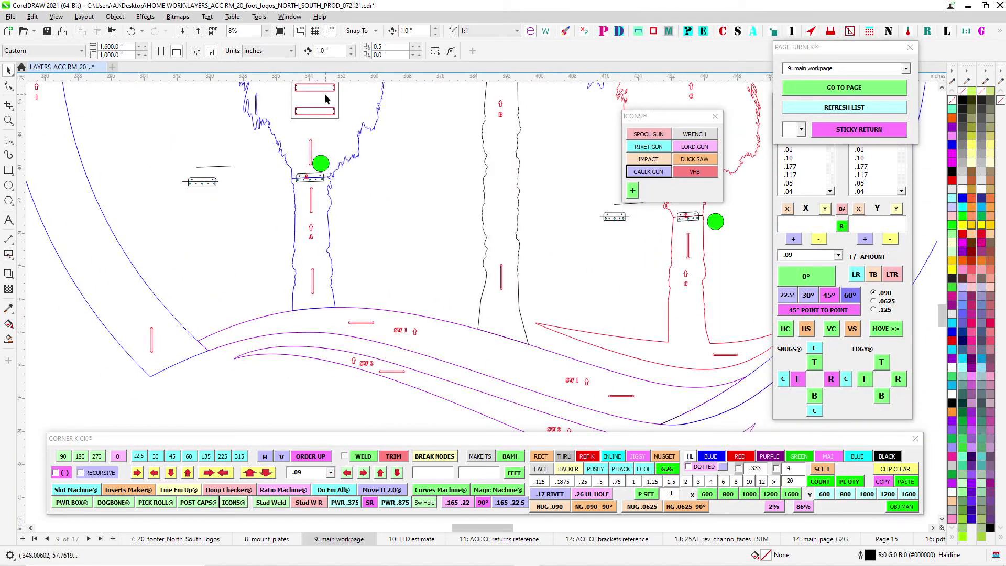
left_click_drag(586, 355, 429, 292)
scroll(439, 310, "up", 1)
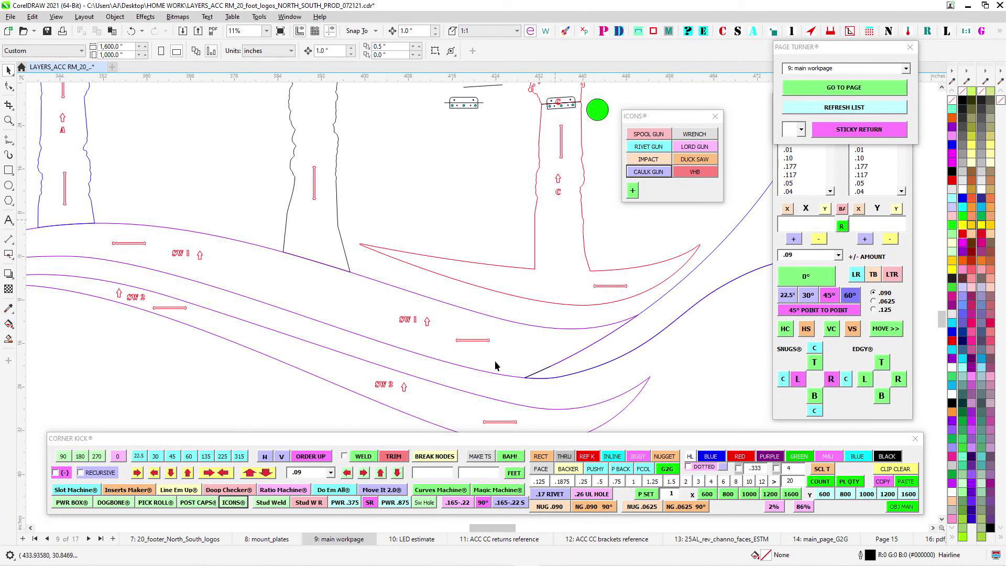
left_click_drag(497, 366, 558, 289)
scroll(243, 227, "up", 3)
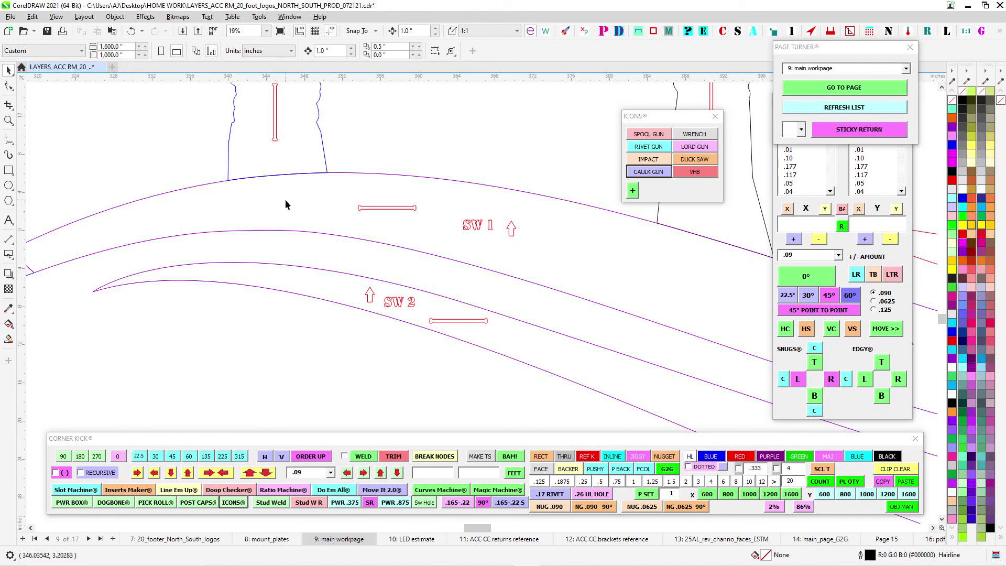
- Examine palm A's trunk from its base on swoosh SW 1 up to the bracket joint, comparing it with the neighbouring palms
scroll(282, 146, "down", 1)
left_click_drag(282, 147, 299, 255)
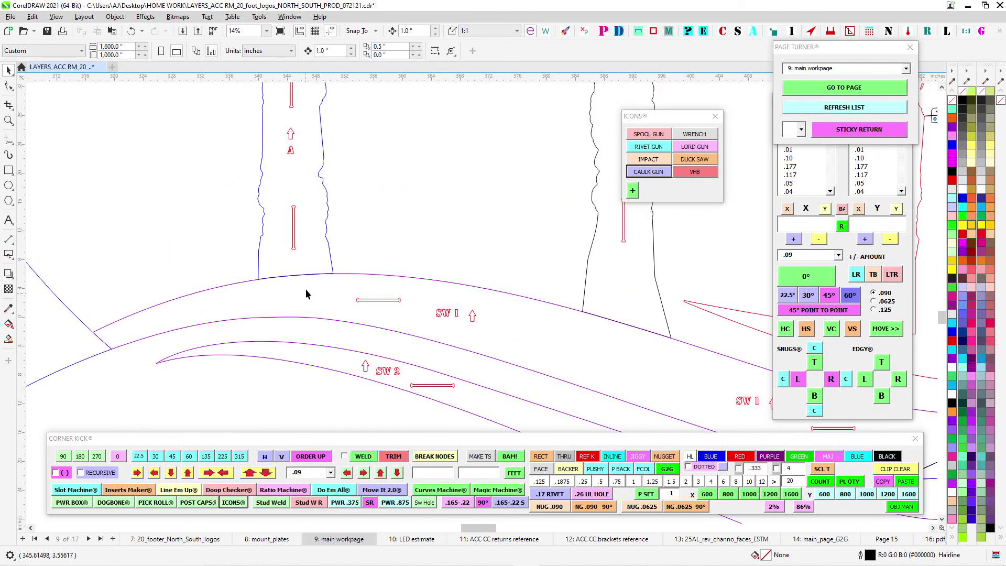
left_click_drag(305, 303, 360, 408)
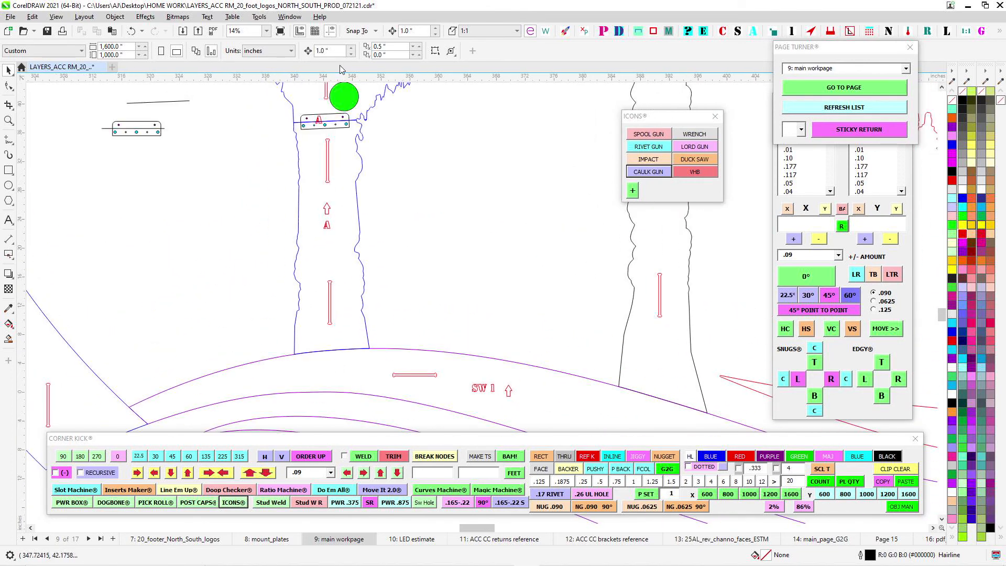
scroll(423, 240, "down", 2)
left_click_drag(482, 259, 376, 313)
scroll(466, 146, "down", 1)
left_click_drag(459, 110, 464, 156)
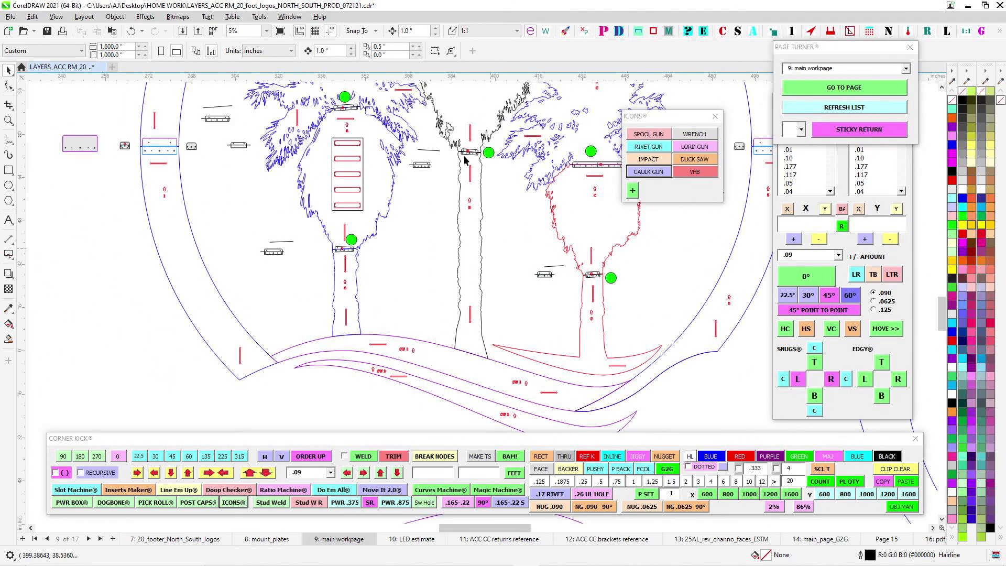
scroll(470, 355, "up", 2)
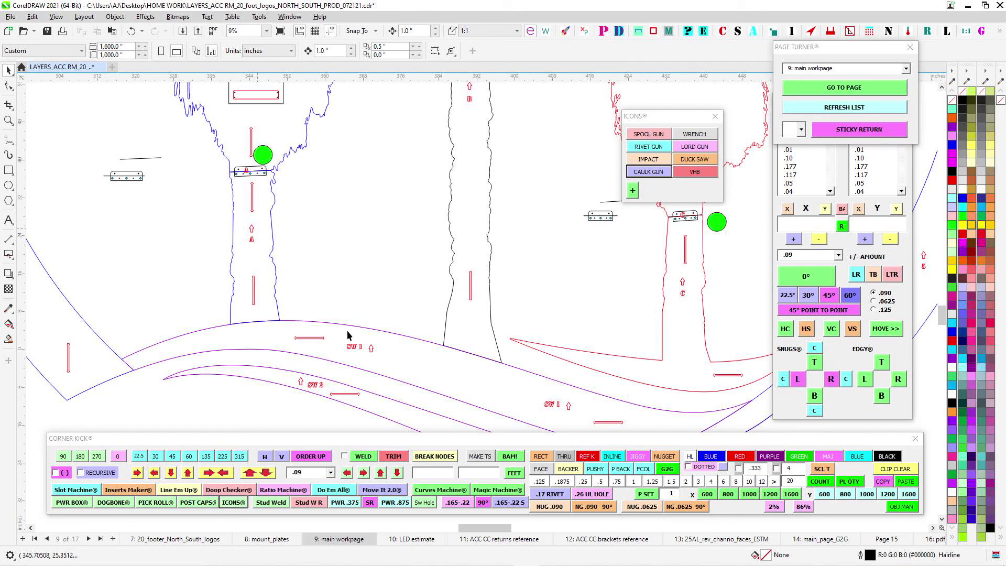
- Examine the brackets, green circles and joints of the three palms within the full ring
left_click_drag(256, 118, 285, 265)
scroll(335, 214, "down", 1)
scroll(288, 199, "down", 3)
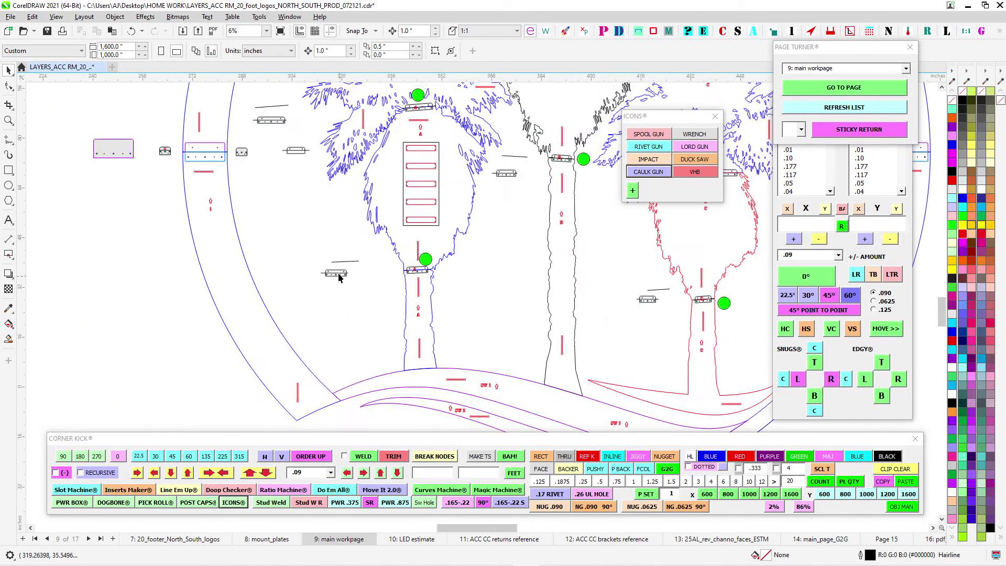
left_click_drag(305, 285, 287, 313)
left_click_drag(384, 283, 307, 310)
scroll(573, 275, "down", 1)
left_click_drag(543, 256, 517, 308)
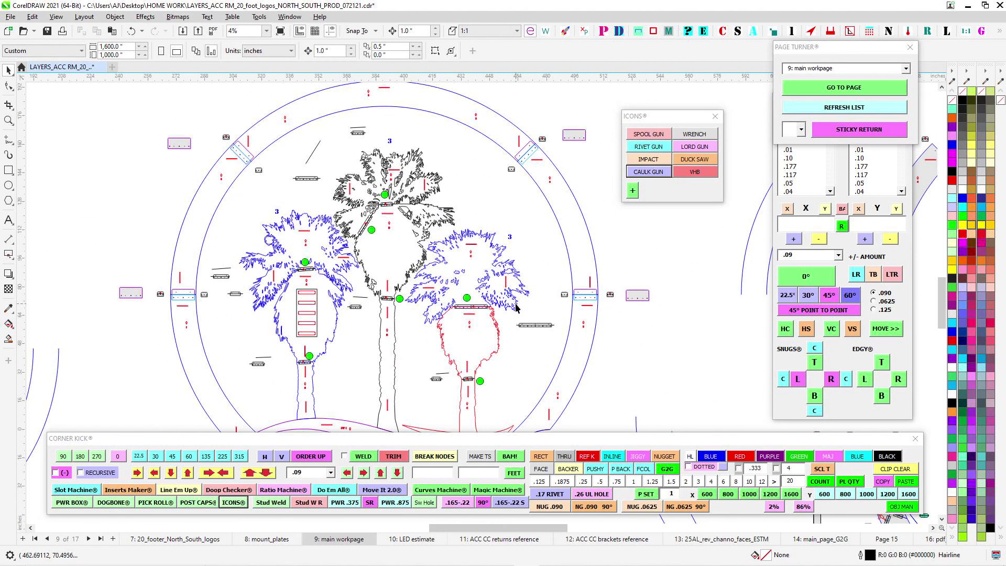
- Save the production file
left_click_drag(282, 162, 435, 246)
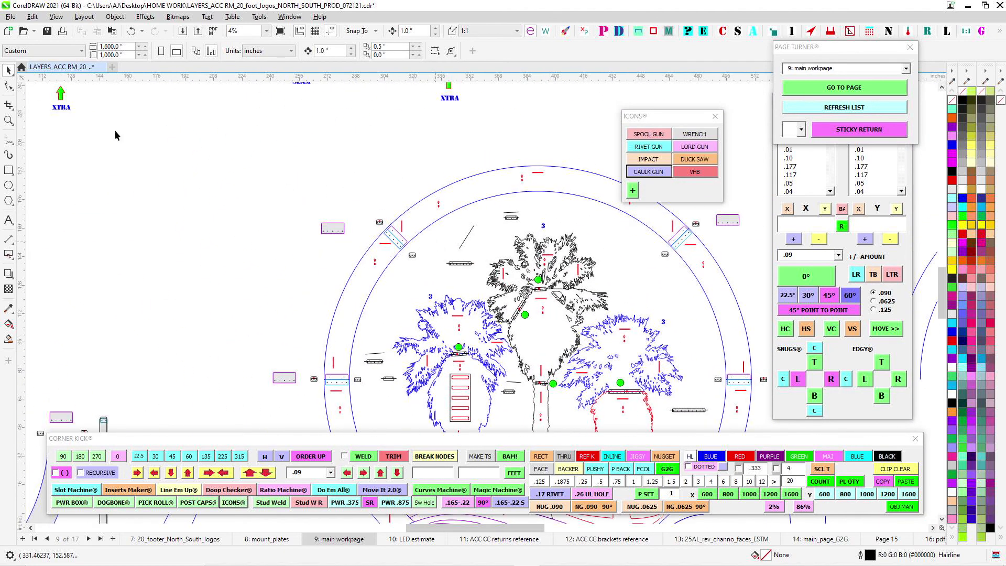
left_click(47, 32)
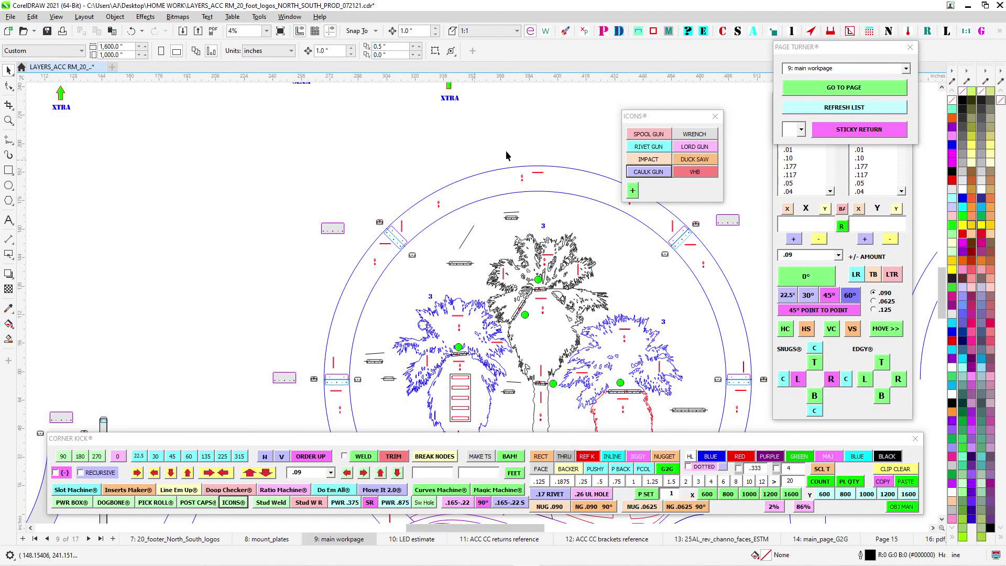
- Look over the full logo and the separated ring sections with their returns to its right
left_click_drag(568, 156, 328, 105)
scroll(334, 104, "down", 1)
scroll(431, 152, "down", 1)
left_click_drag(465, 190, 403, 222)
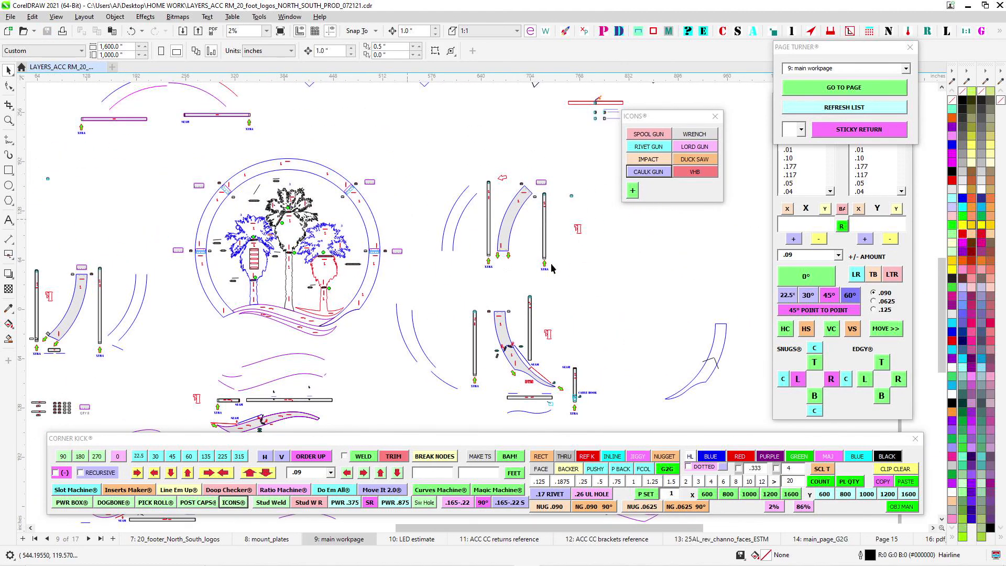
scroll(558, 263, "up", 1)
left_click_drag(558, 263, 556, 227)
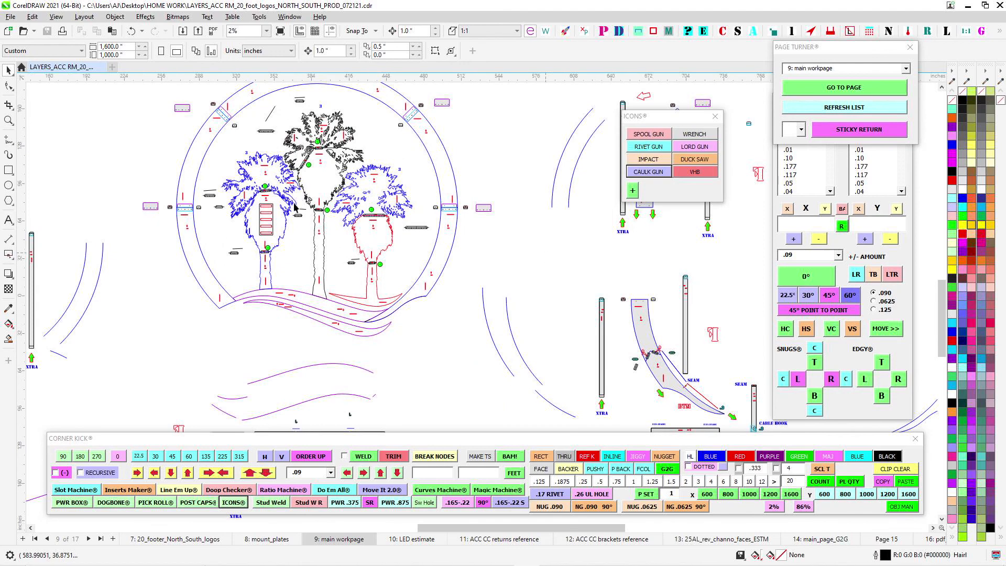
- Look over the ring sections and power box parts left of the logo, and the swoosh returns laid out below it
left_click_drag(258, 202, 397, 201)
left_click_drag(238, 152, 358, 219)
left_click_drag(219, 230, 409, 229)
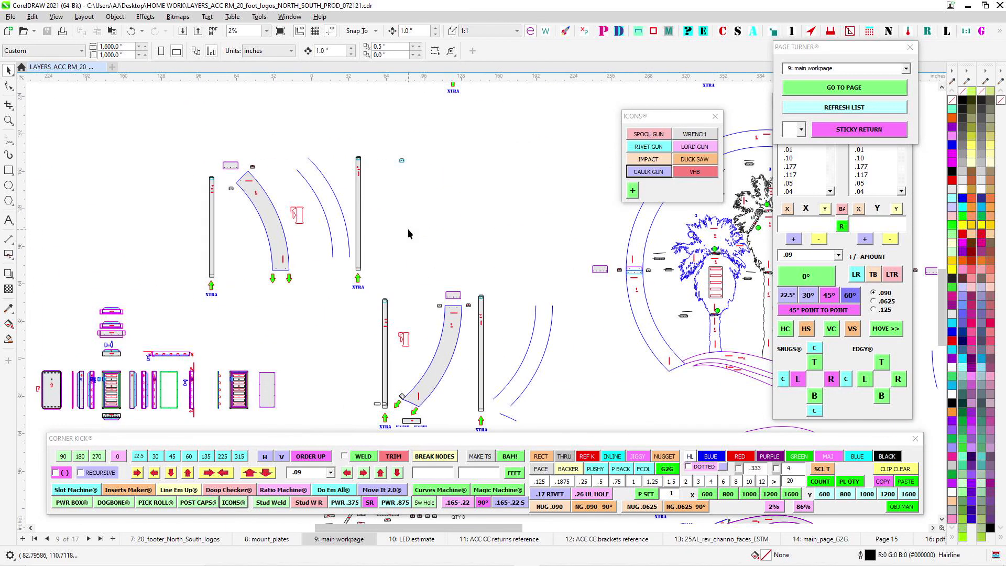
left_click_drag(452, 257, 378, 164)
scroll(373, 253, "up", 1)
scroll(373, 253, "down", 1)
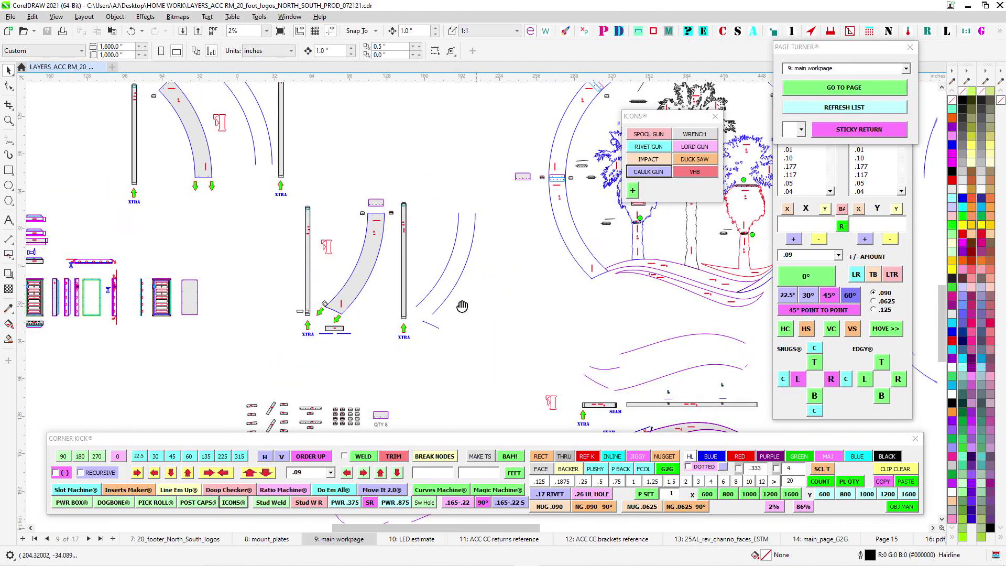
left_click_drag(463, 307, 392, 274)
left_click_drag(527, 278, 454, 219)
left_click_drag(265, 302, 383, 180)
left_click_drag(636, 303, 534, 297)
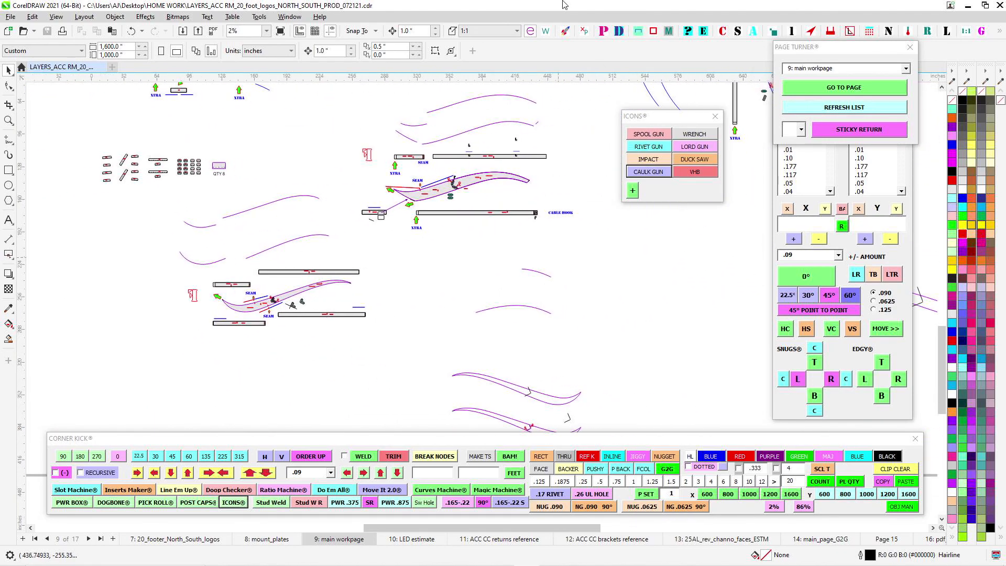